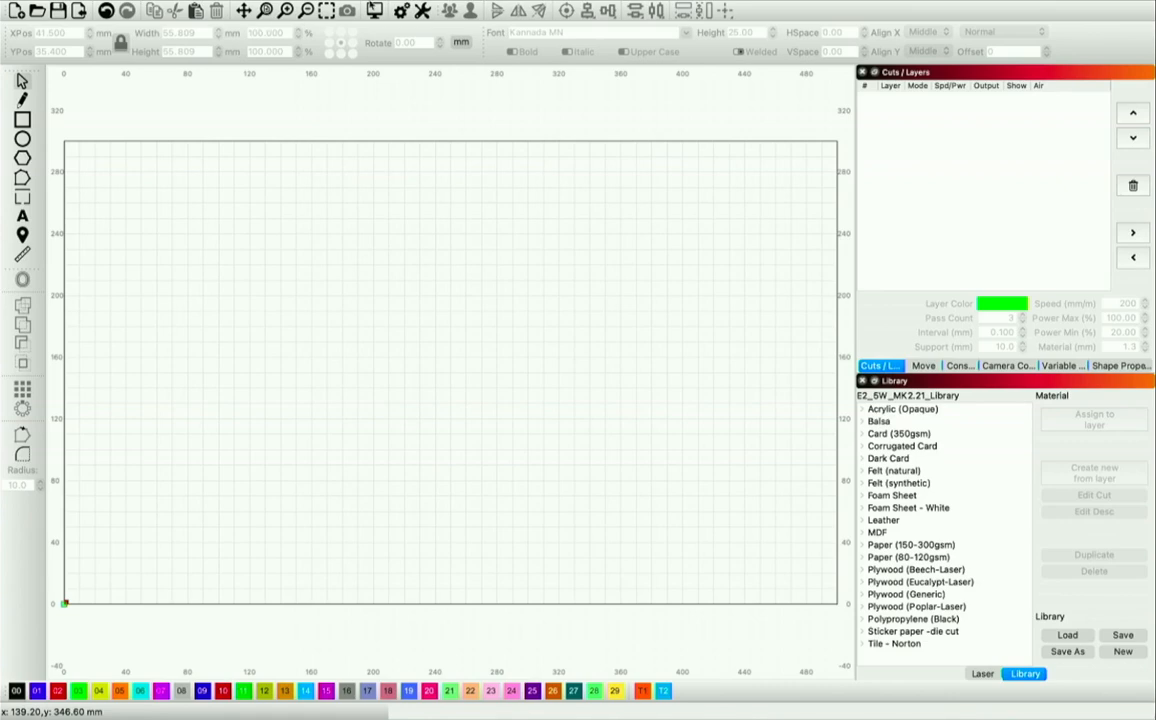
# - Place The Leftorium graphic from the Art Library's Movie graphics collection onto the workspace
pyautogui.click(245, 9)
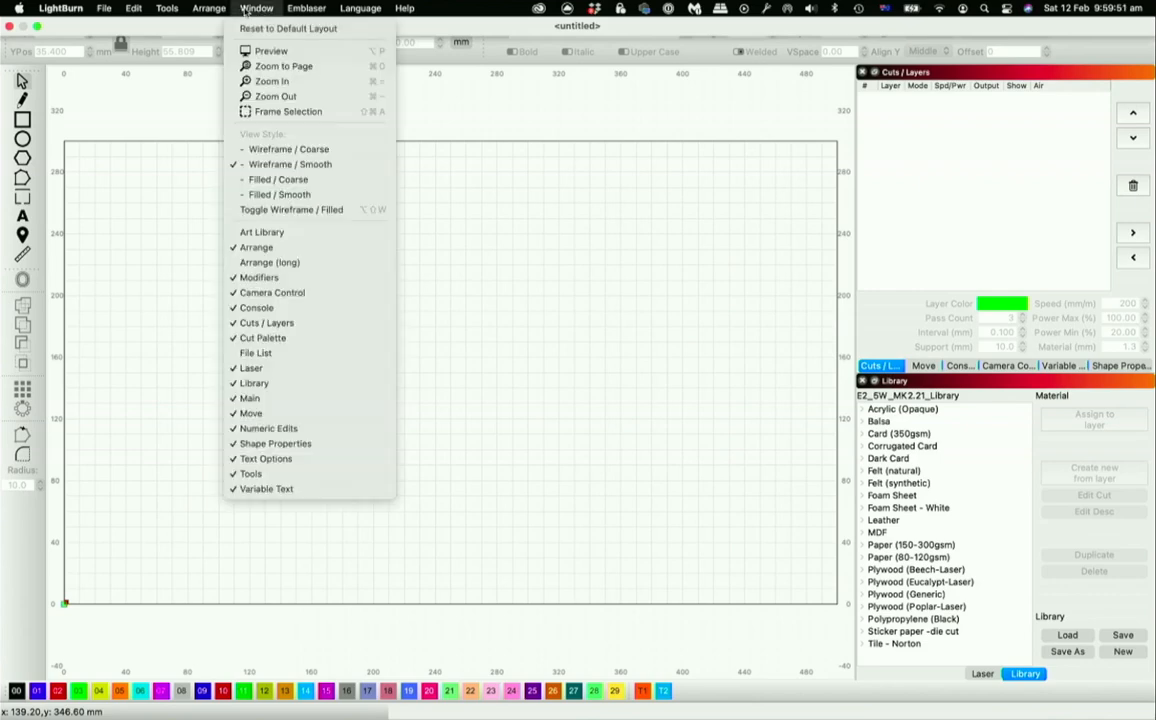
pyautogui.click(286, 234)
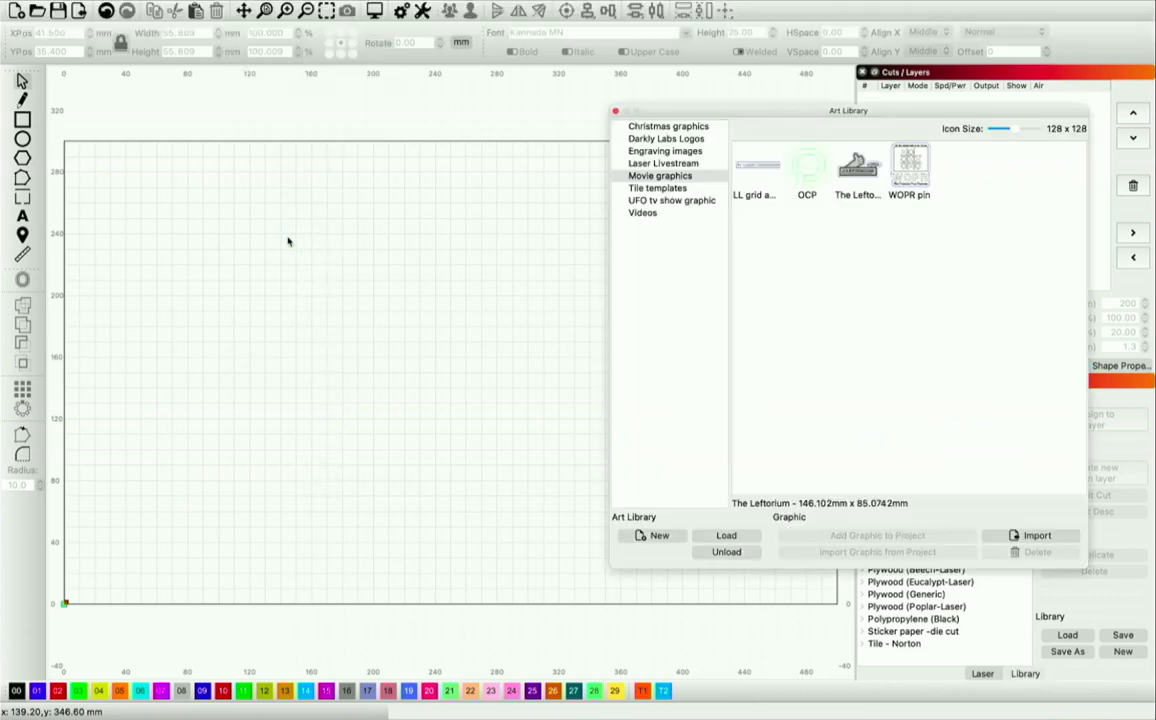
pyautogui.moveTo(720, 110); pyautogui.dragTo(787, 148)
pyautogui.moveTo(925, 203); pyautogui.dragTo(214, 414)
pyautogui.moveTo(769, 152); pyautogui.dragTo(575, 140)
pyautogui.click(465, 146)
pyautogui.moveTo(232, 434); pyautogui.dragTo(290, 395)
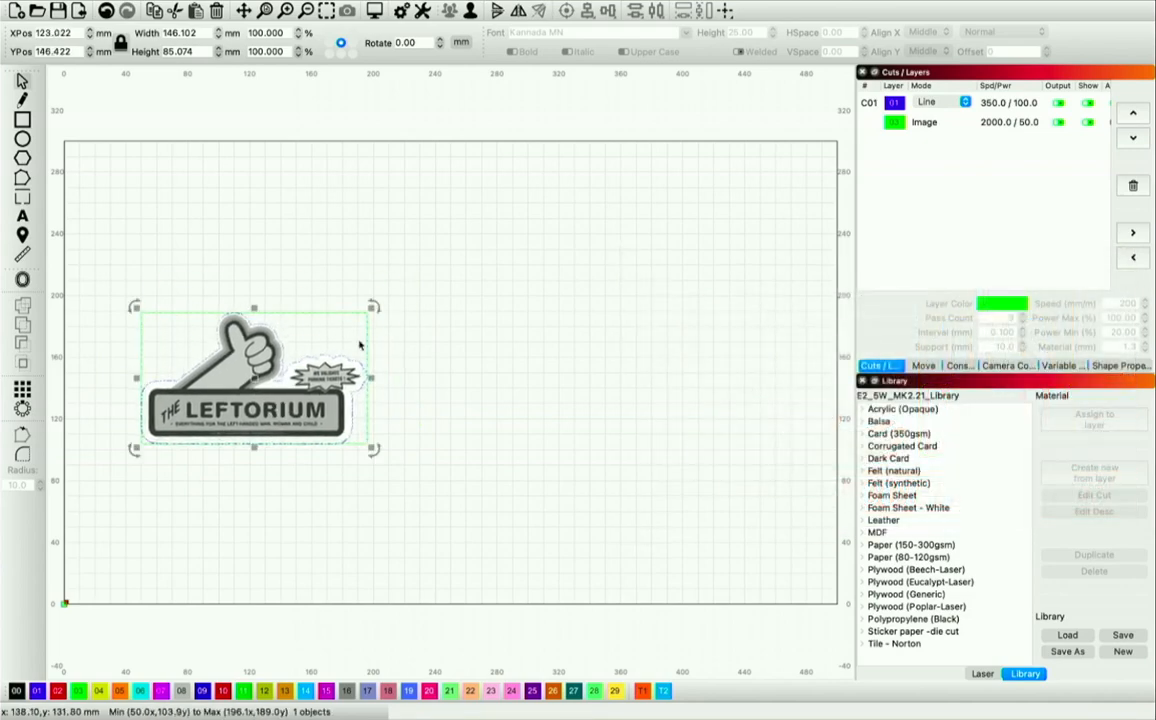
# - Enlarge the Leftorium graphic to about 249 mm wide and move it to the middle of the bed
pyautogui.moveTo(373, 307); pyautogui.dragTo(533, 214)
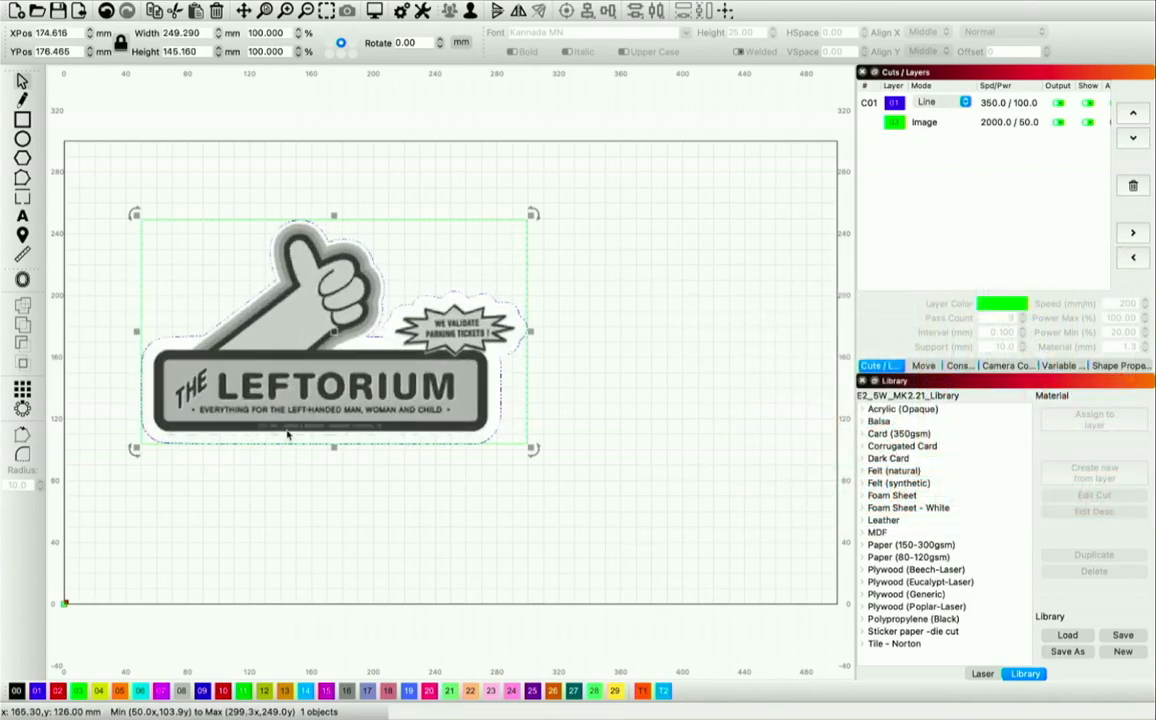
pyautogui.moveTo(287, 435); pyautogui.dragTo(378, 452)
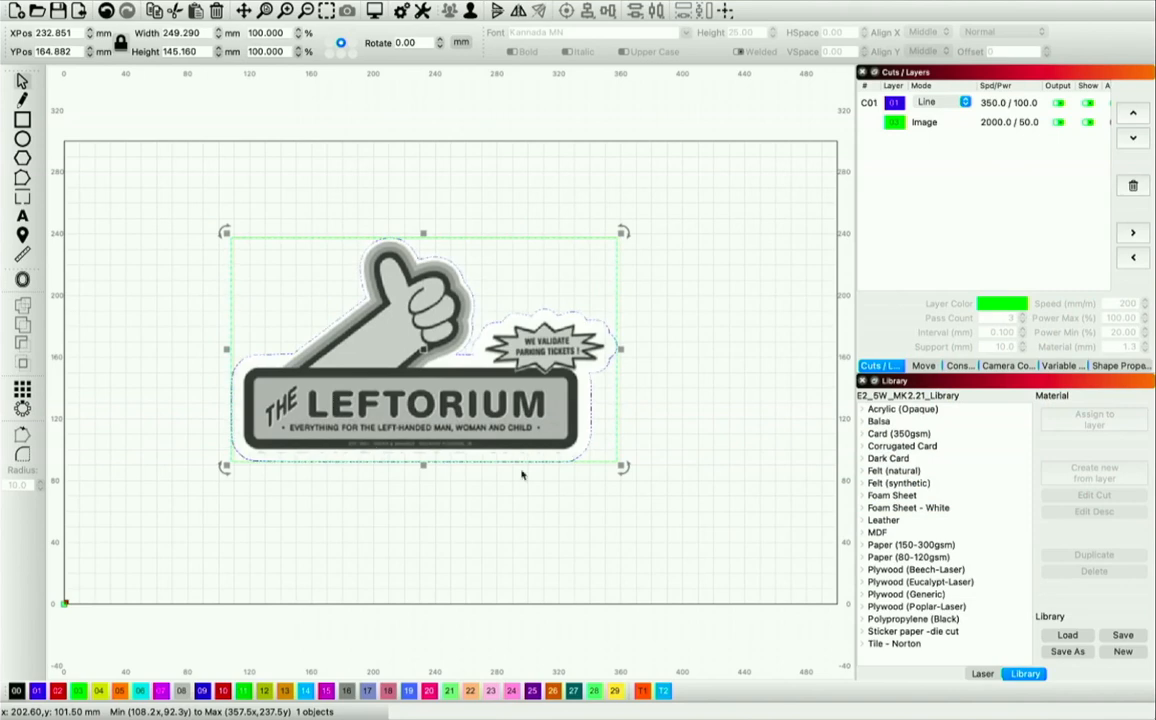
pyautogui.click(690, 494)
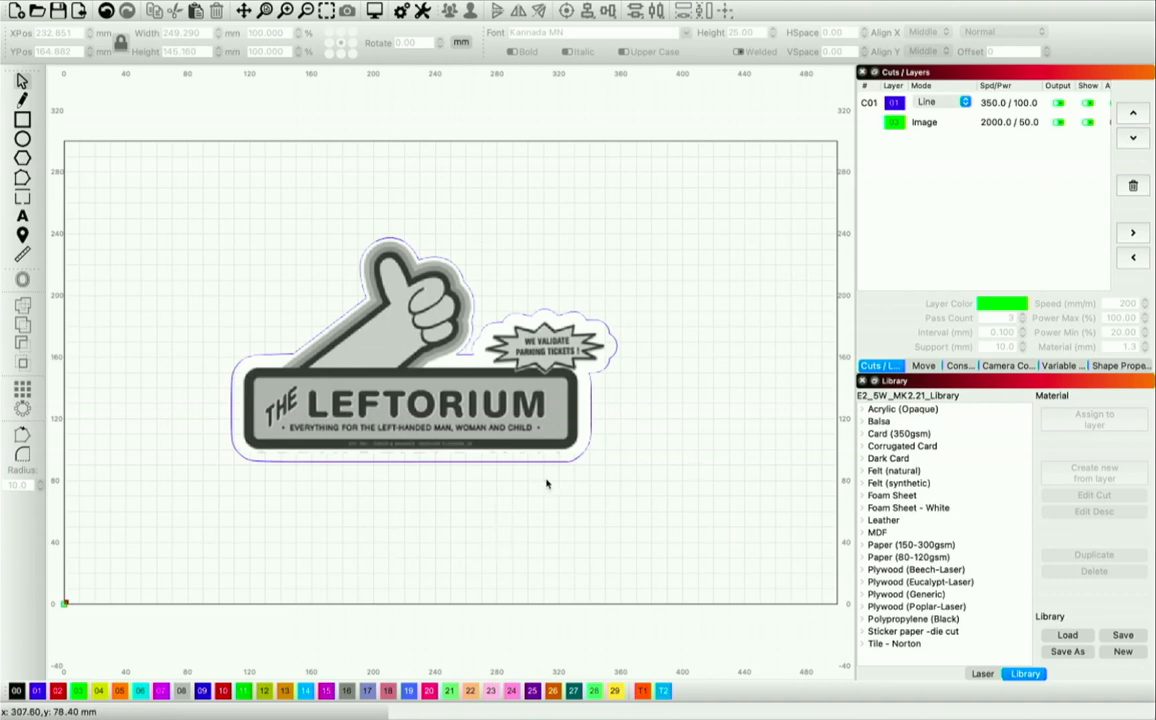
# - Preview the Leftorium job and play back its cutting order
pyautogui.click(374, 10)
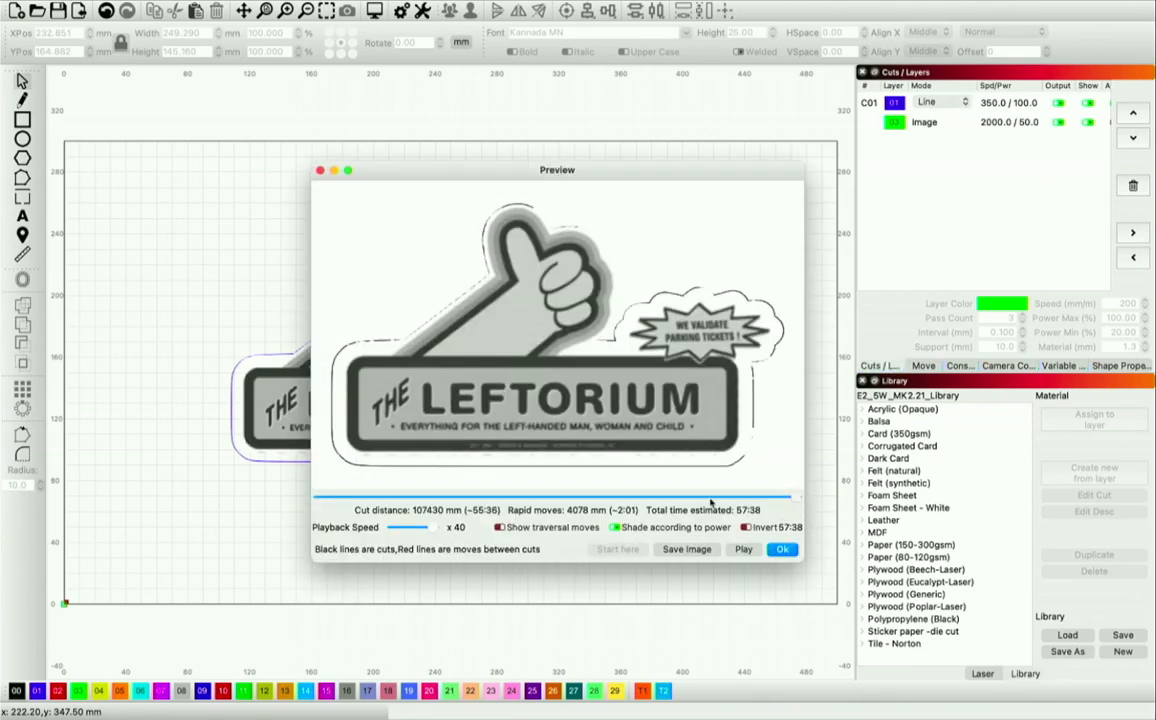
pyautogui.click(743, 549)
pyautogui.click(779, 544)
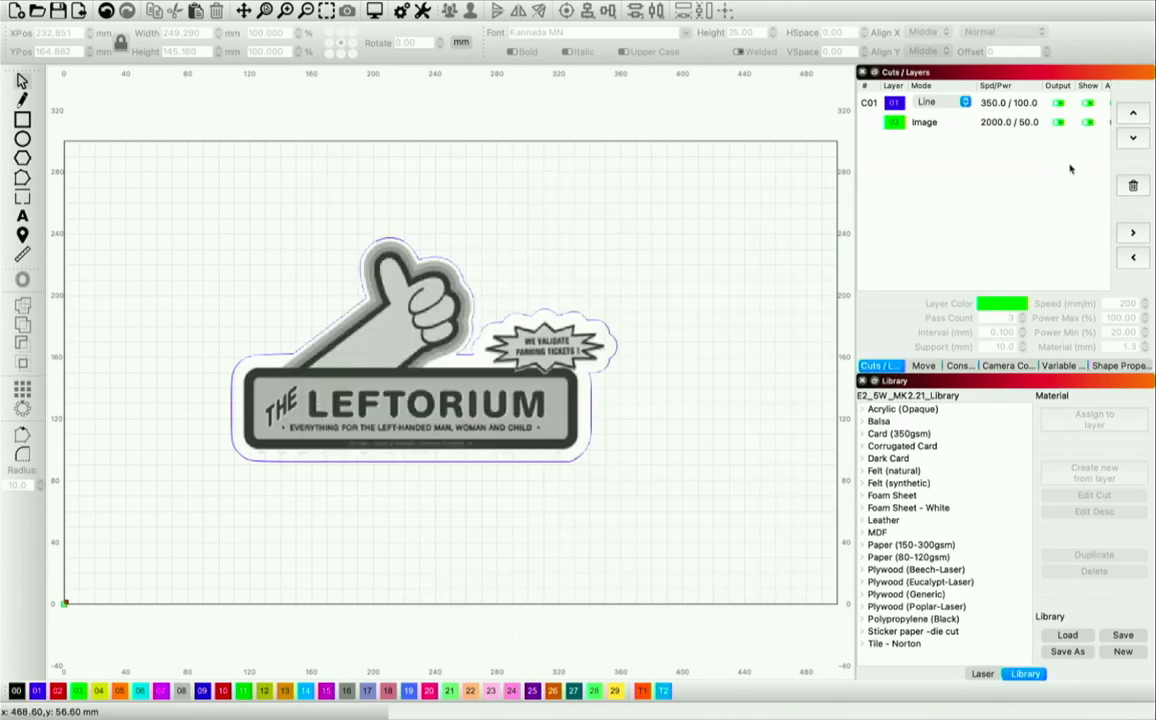
# - Move the Image layer above the Line layer in the cut order and preview the job again
pyautogui.click(995, 121)
pyautogui.click(1132, 113)
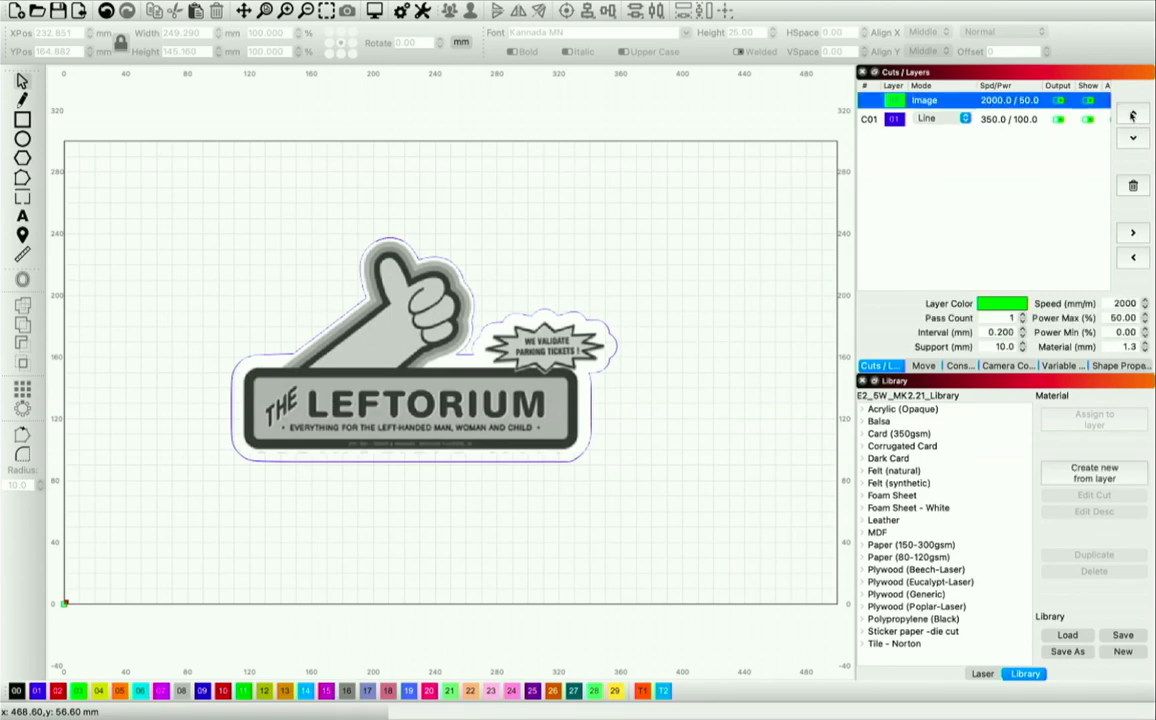
pyautogui.click(373, 10)
pyautogui.moveTo(796, 499)
pyautogui.mouseDown()
pyautogui.moveTo(310, 505)
pyautogui.moveTo(800, 505)
pyautogui.mouseUp()
pyautogui.click(789, 549)
# - Shrink the Leftorium graphic proportionally to a width of 50 mm
pyautogui.click(446, 431)
pyautogui.moveTo(613, 240); pyautogui.dragTo(312, 457)
pyautogui.moveTo(103, 33); pyautogui.dragTo(105, 38)
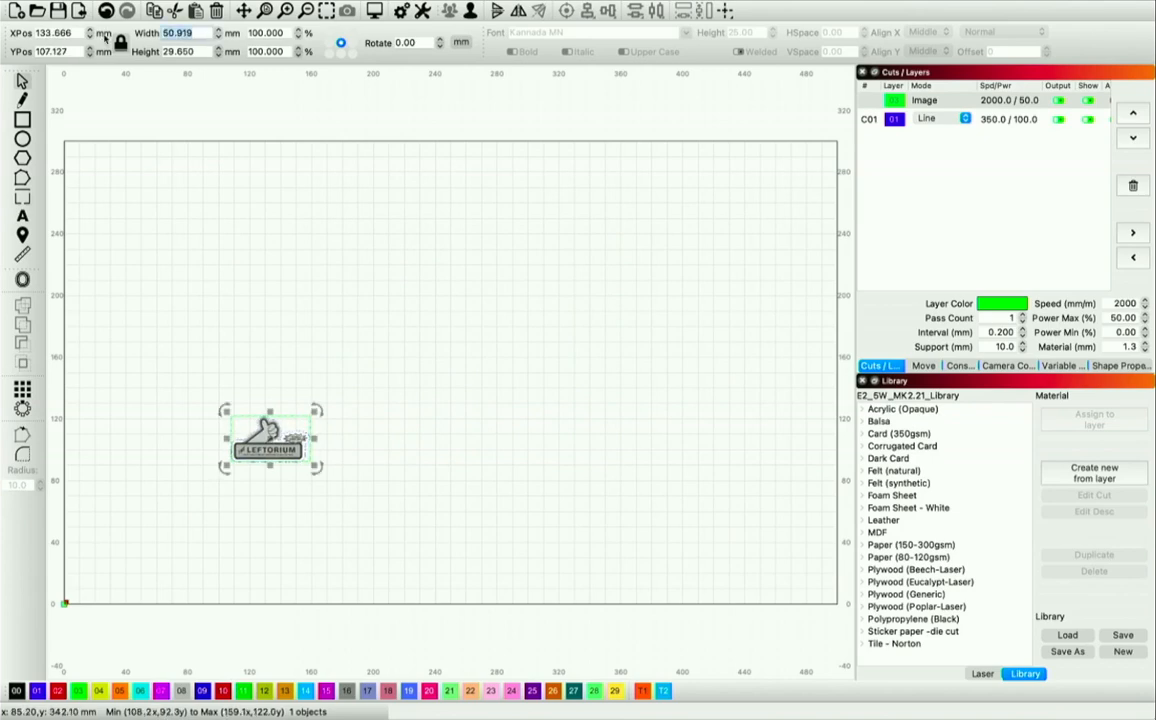
pyautogui.write('50')
pyautogui.press('Return')
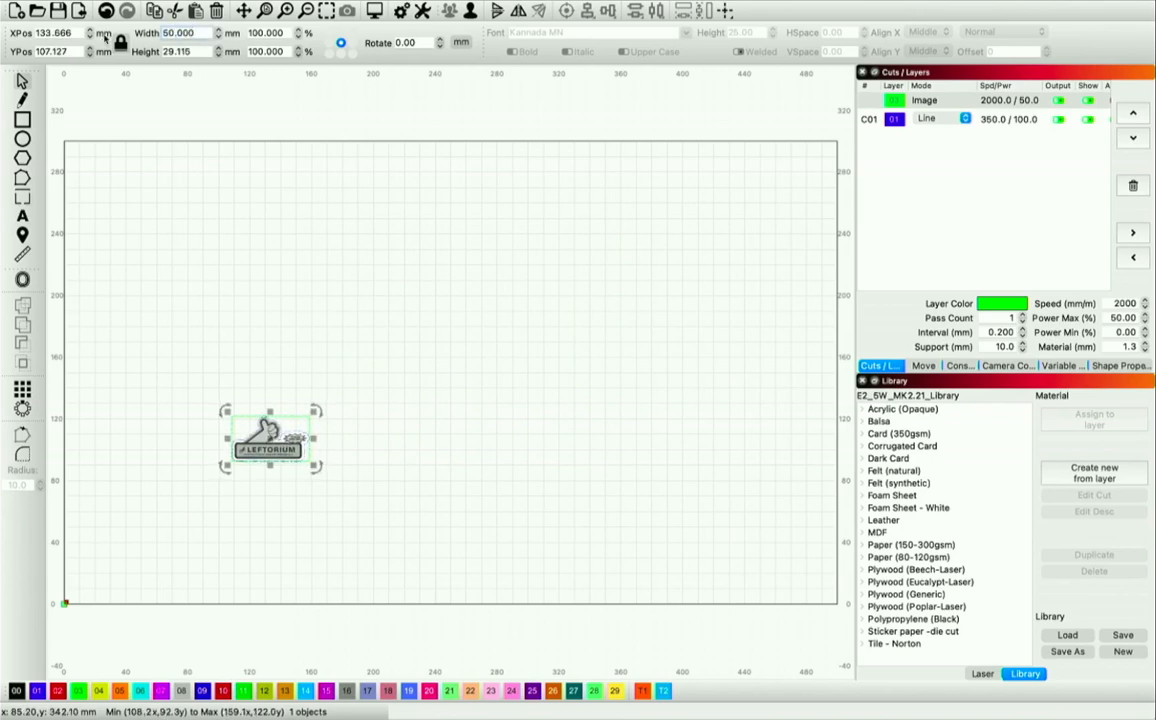
pyautogui.click(390, 456)
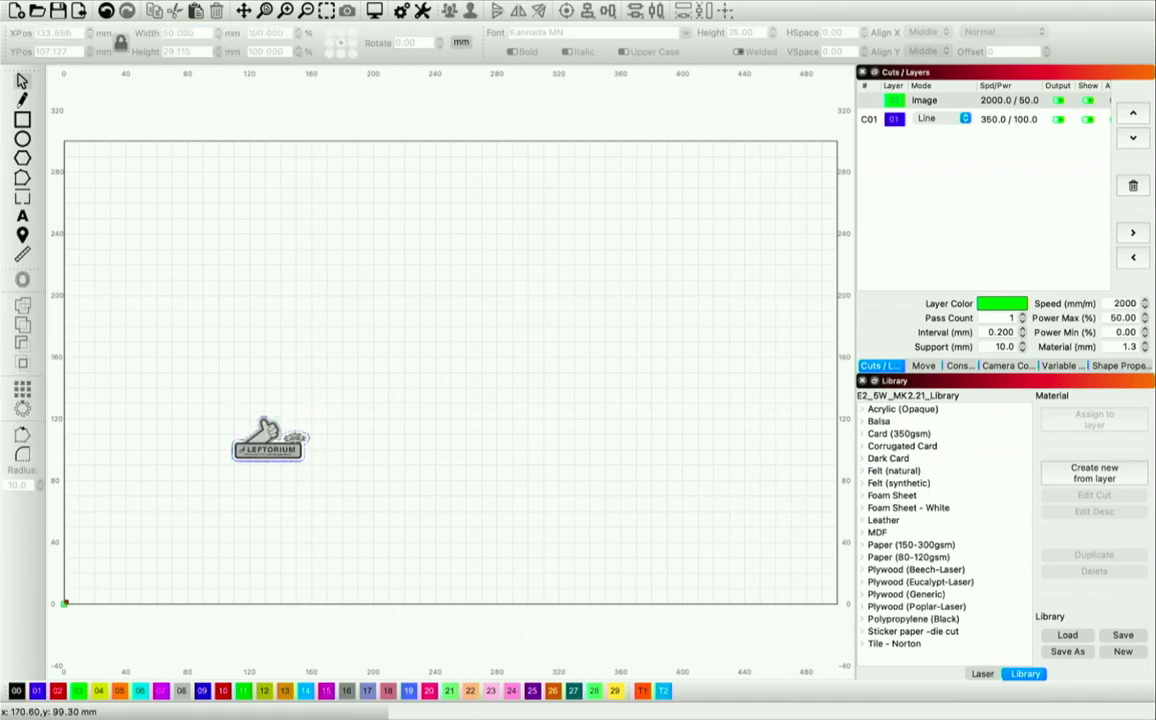
# - Move the graphic to the bed's lower-left origin corner and start a grid array with X and Y spacing of 0
pyautogui.moveTo(271, 437); pyautogui.dragTo(100, 577)
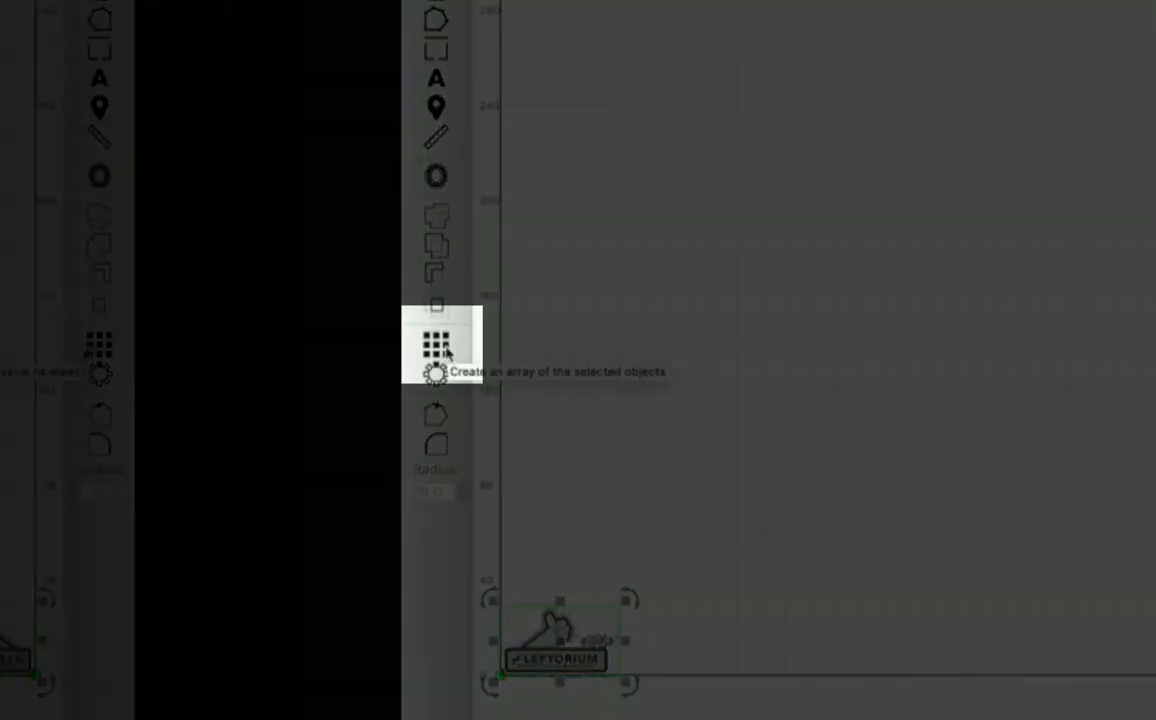
pyautogui.click(440, 348)
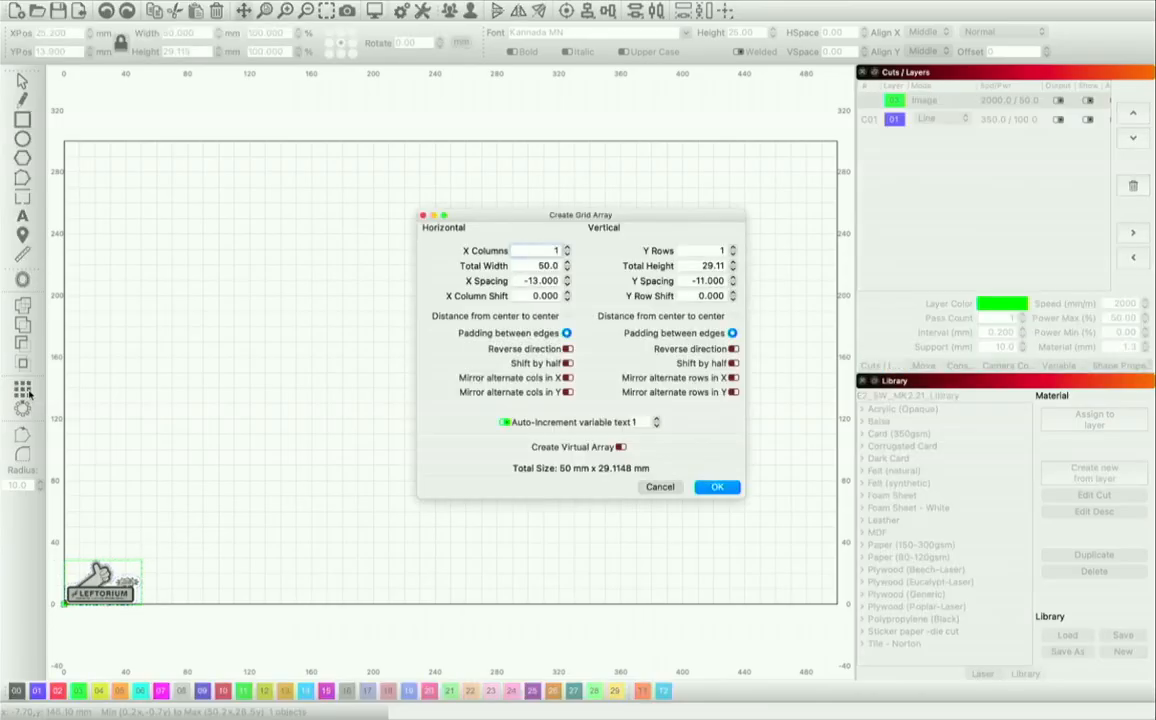
pyautogui.moveTo(585, 219); pyautogui.dragTo(677, 150)
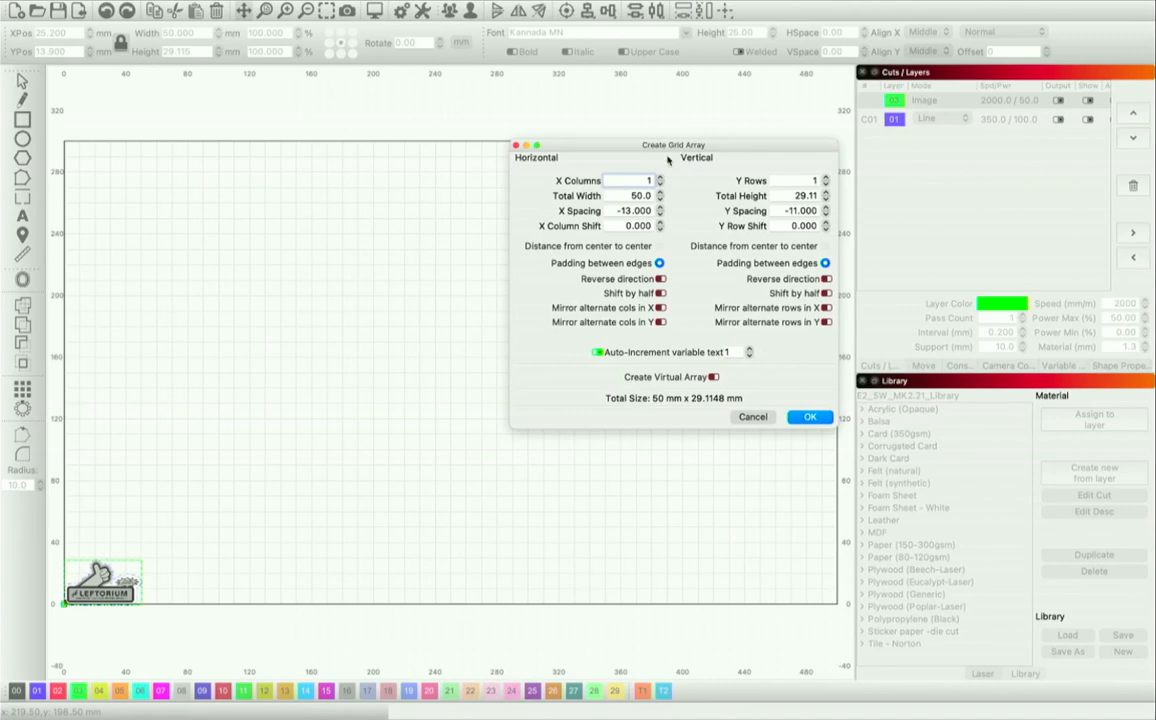
pyautogui.moveTo(618, 210); pyautogui.dragTo(665, 210)
pyautogui.write('0')
pyautogui.press('Tab')
pyautogui.write('0')
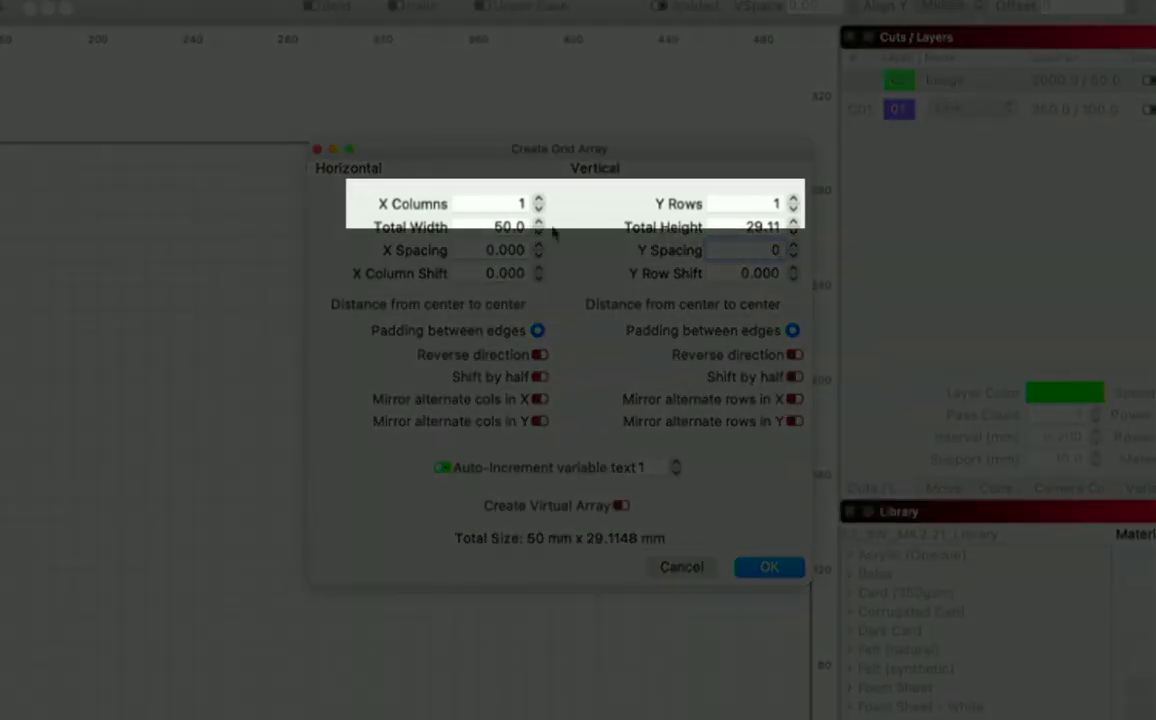
# - Set the grid array to 10 columns so the copies span the bed's width
pyautogui.click(540, 201)
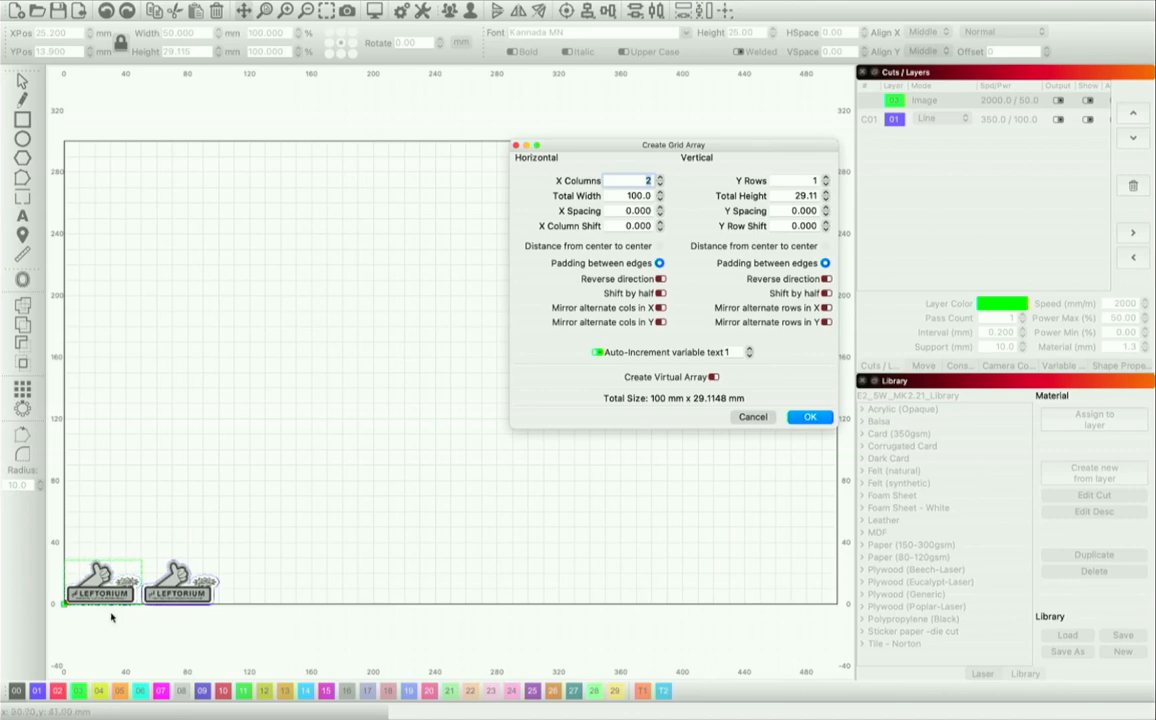
pyautogui.click(660, 178)
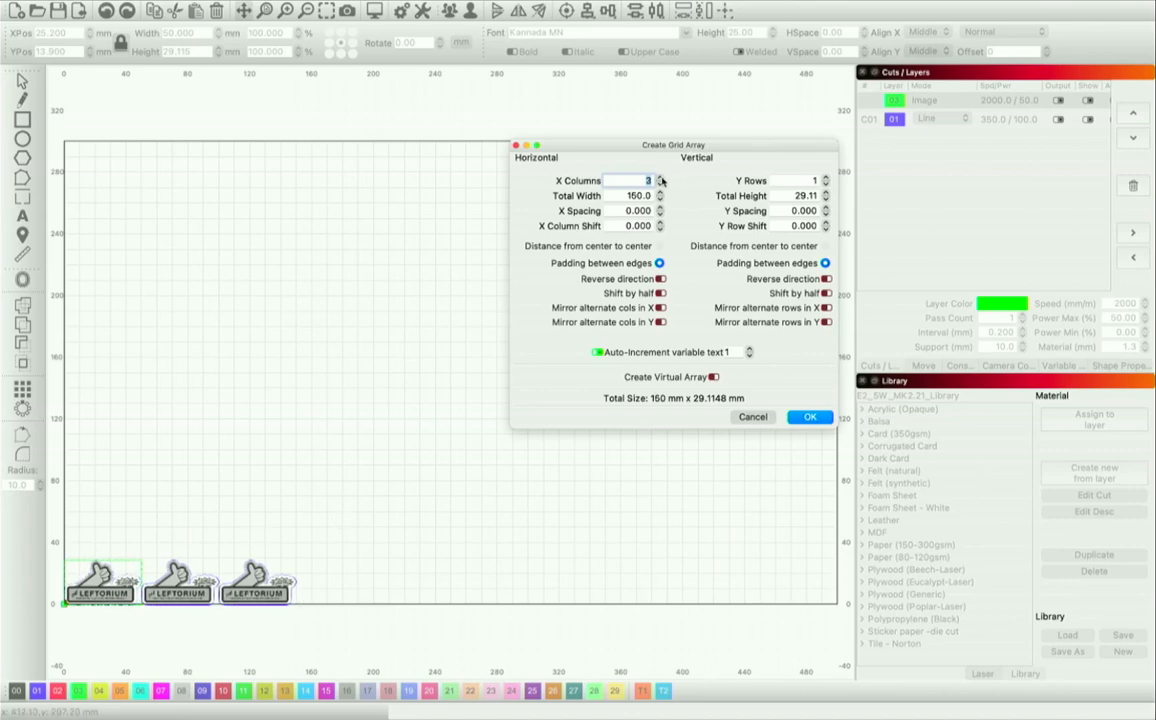
pyautogui.click(660, 178)
pyautogui.click(660, 178)
pyautogui.click(660, 178)
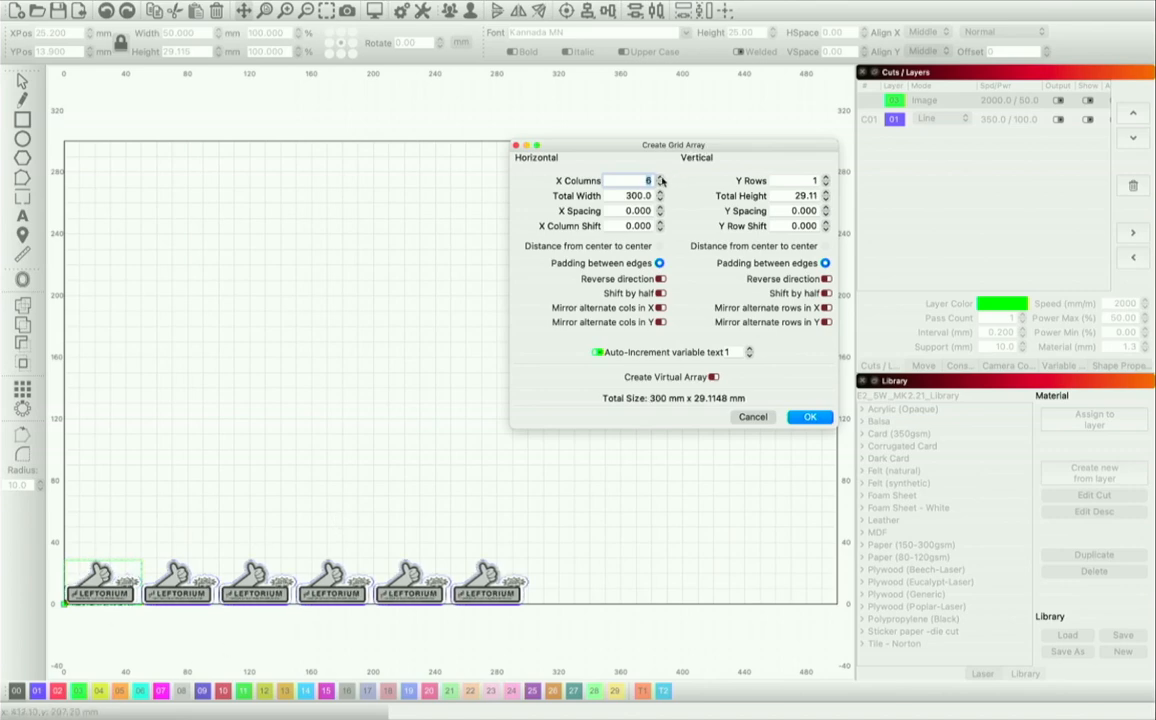
pyautogui.click(660, 178)
pyautogui.click(660, 178)
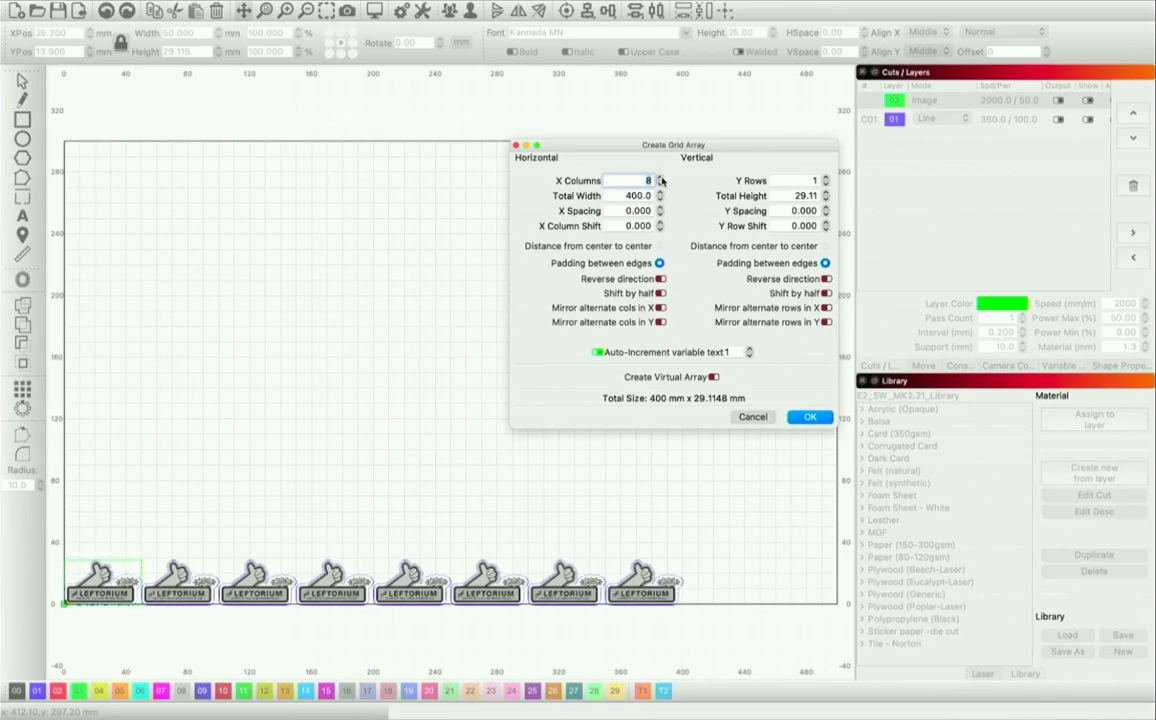
pyautogui.click(660, 178)
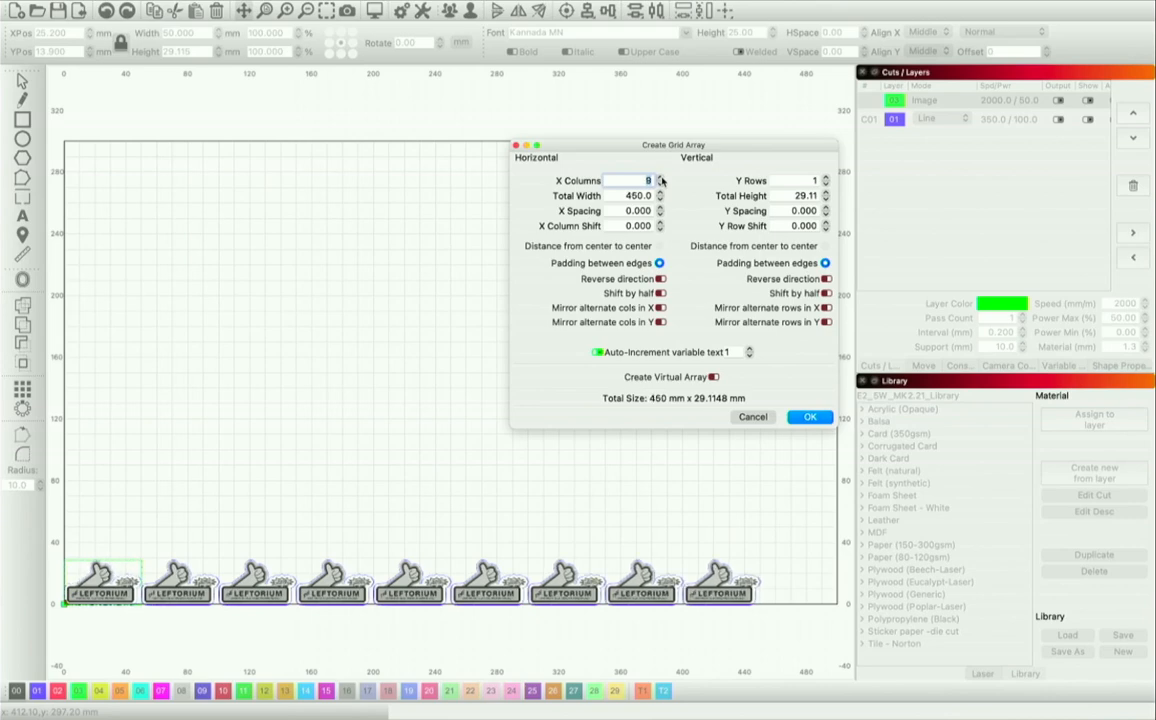
pyautogui.click(660, 178)
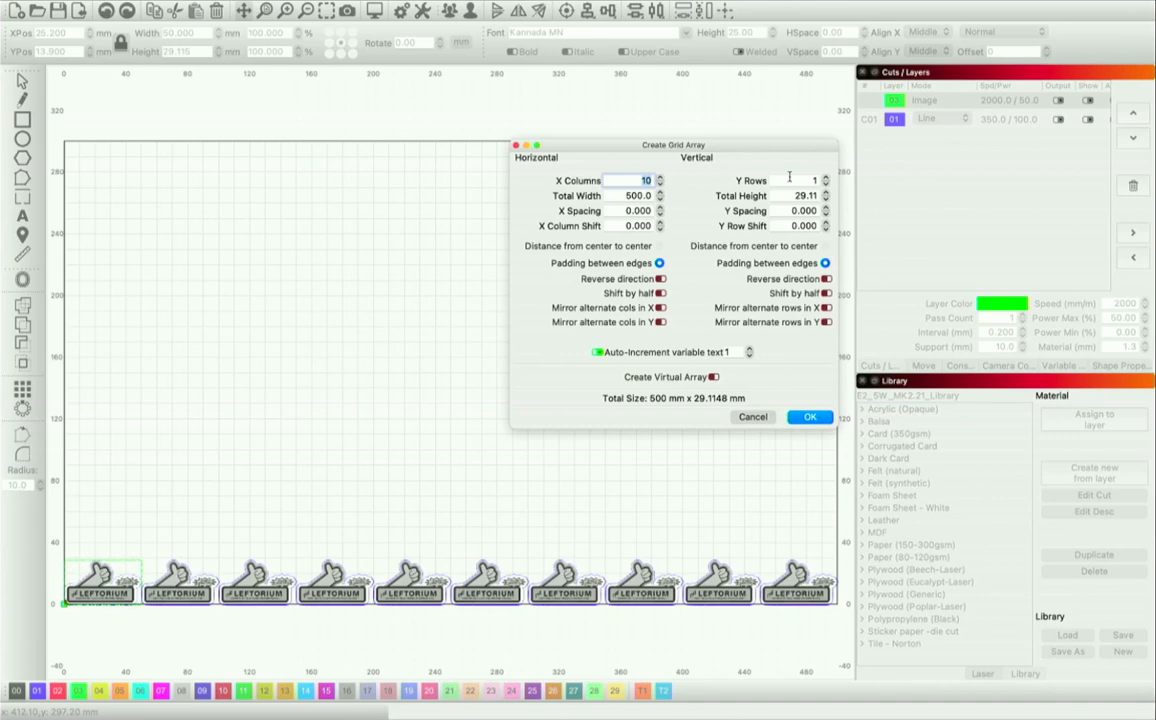
# - Set the grid array to 10 rows and move its dialog clear of the artwork
pyautogui.click(825, 180)
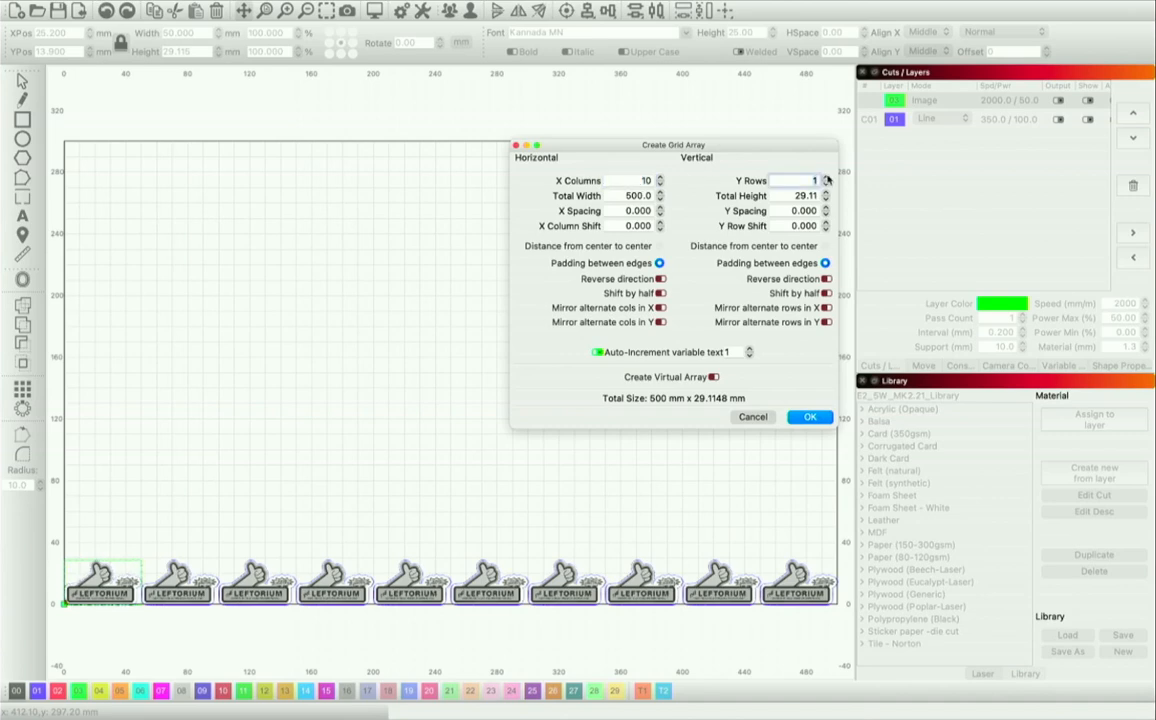
pyautogui.click(826, 177)
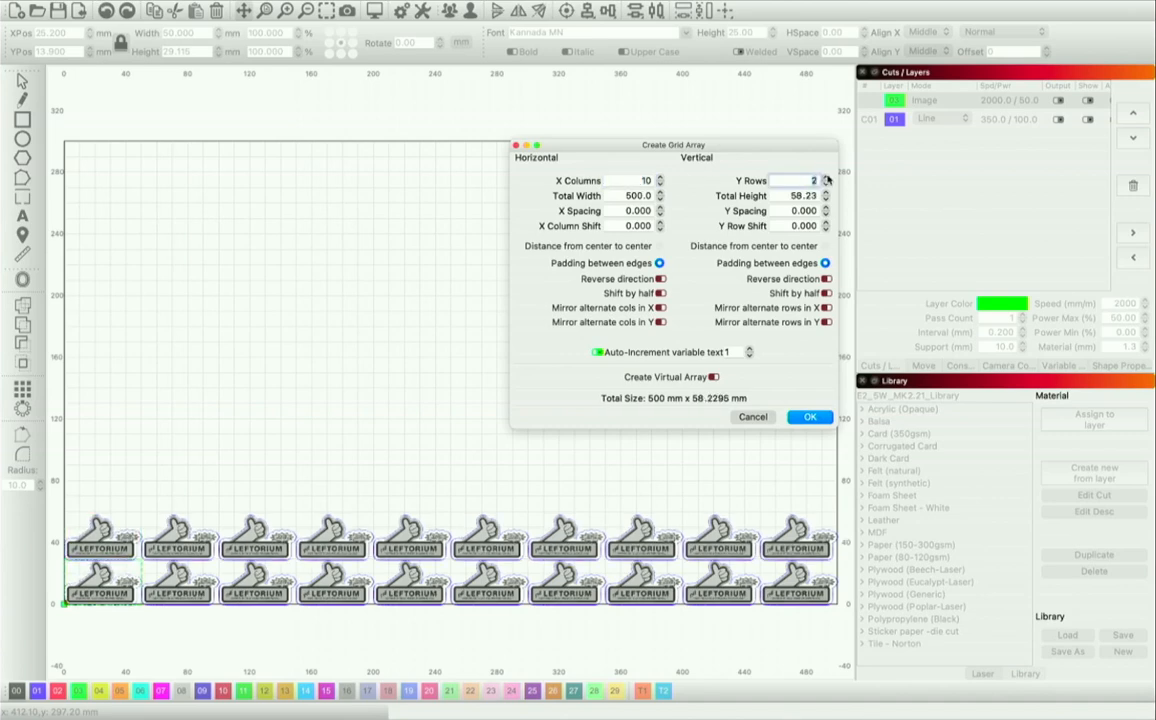
pyautogui.click(826, 177)
pyautogui.click(826, 177)
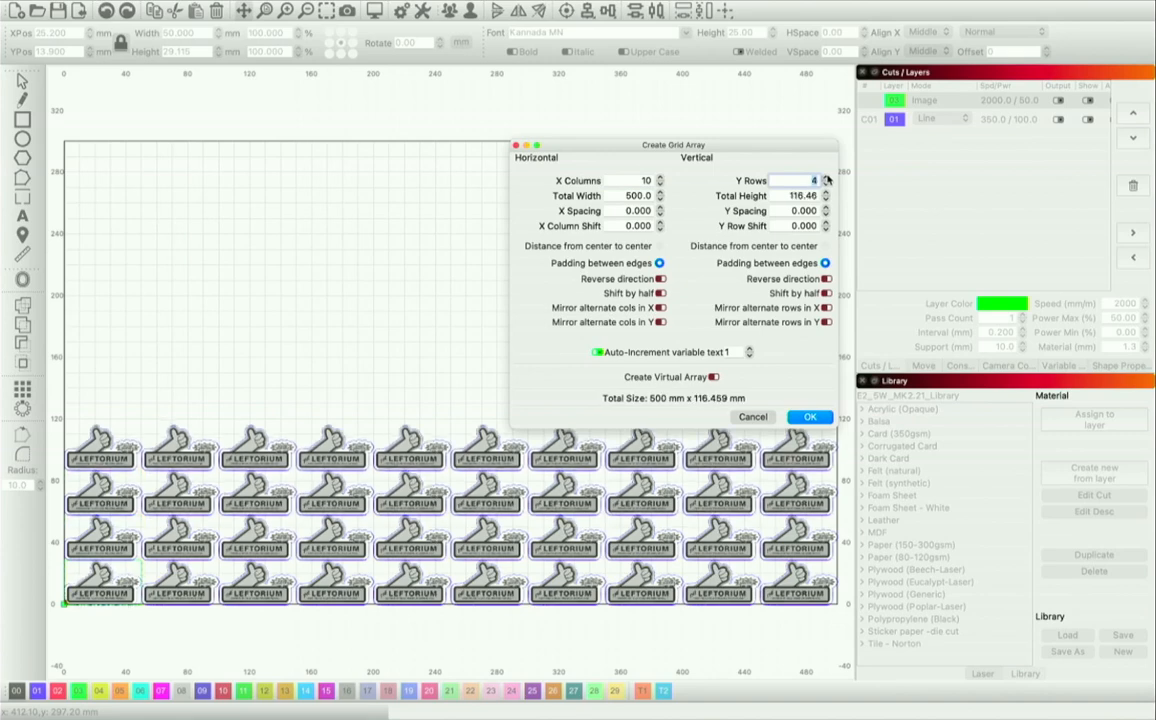
pyautogui.click(826, 177)
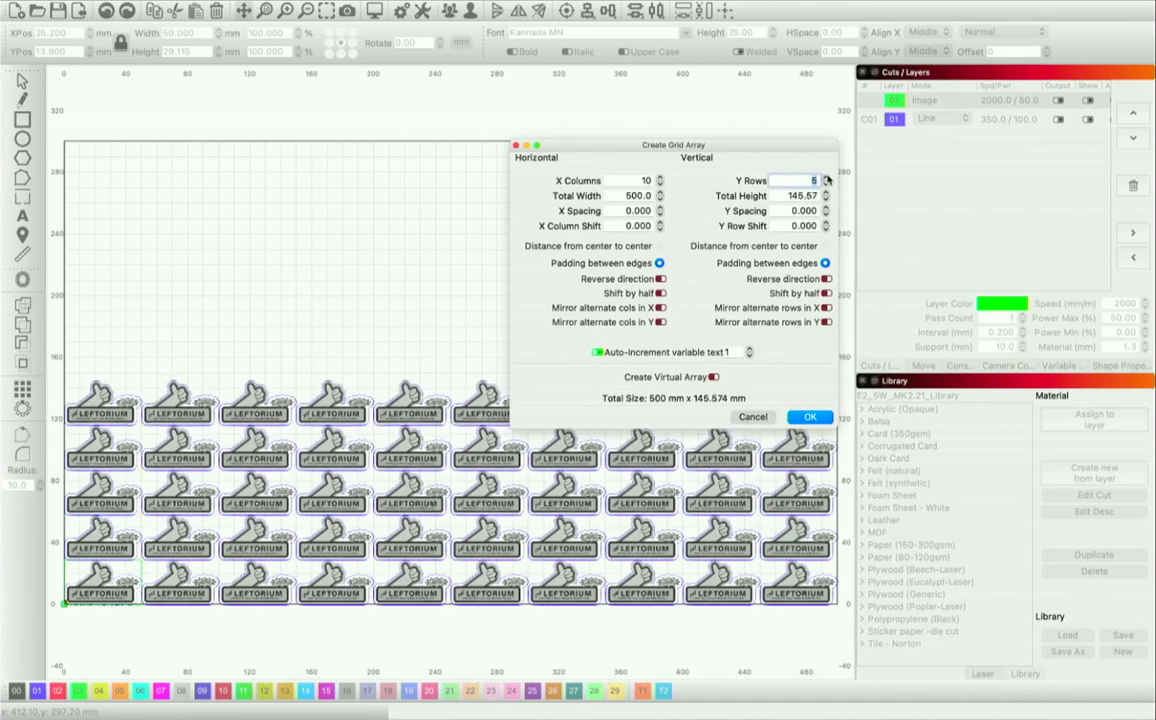
pyautogui.click(826, 177)
pyautogui.click(826, 177)
pyautogui.click(826, 177)
pyautogui.click(826, 177)
pyautogui.click(826, 177)
pyautogui.moveTo(738, 151); pyautogui.dragTo(1087, 154)
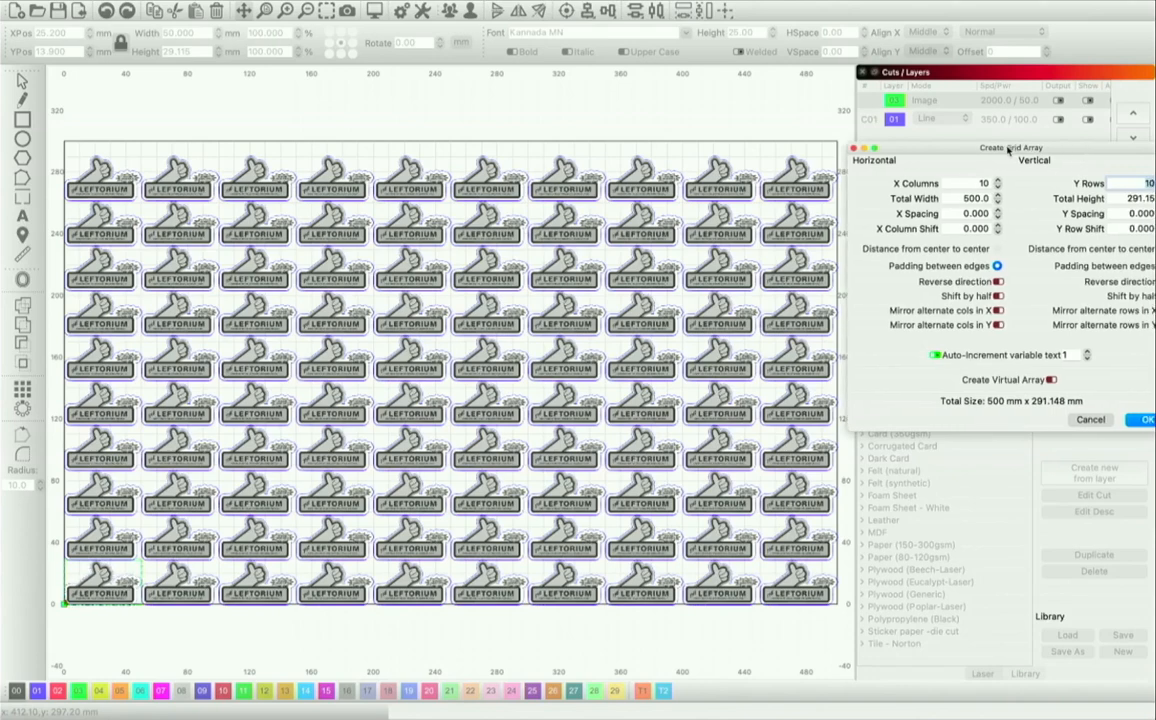
pyautogui.moveTo(1016, 149); pyautogui.dragTo(970, 104)
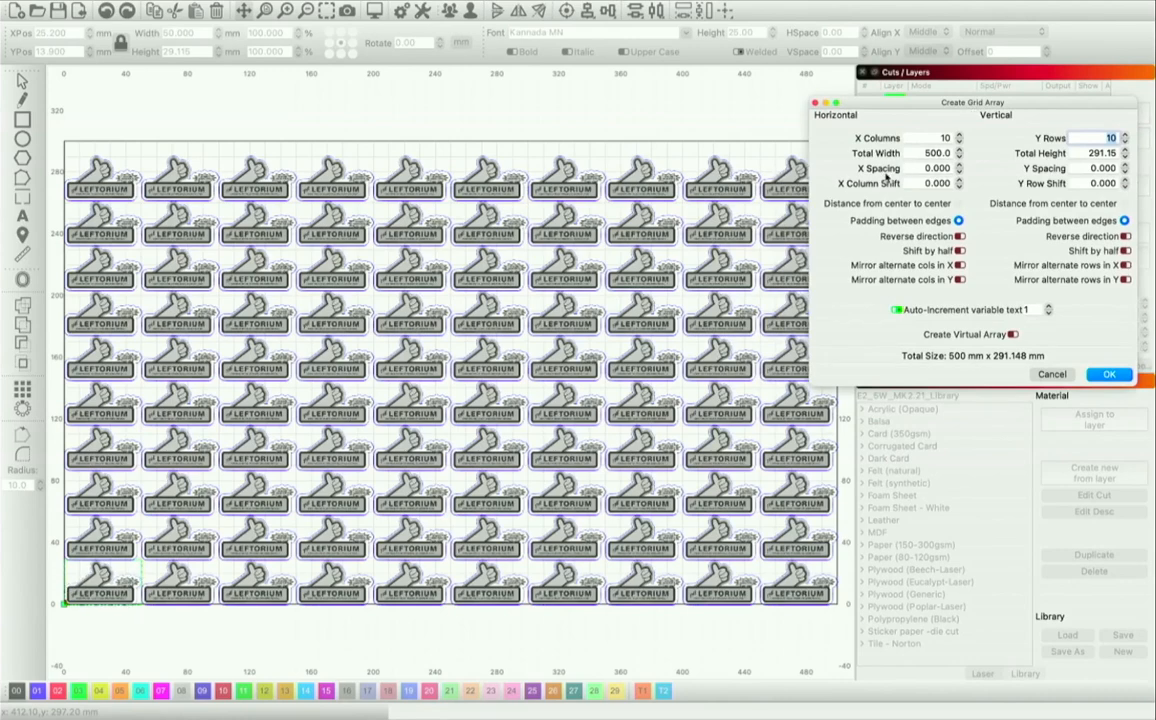
# - Increase the array's X spacing to 5 mm
pyautogui.click(958, 165)
pyautogui.click(958, 166)
pyautogui.click(958, 166)
pyautogui.click(958, 166)
pyautogui.click(958, 166)
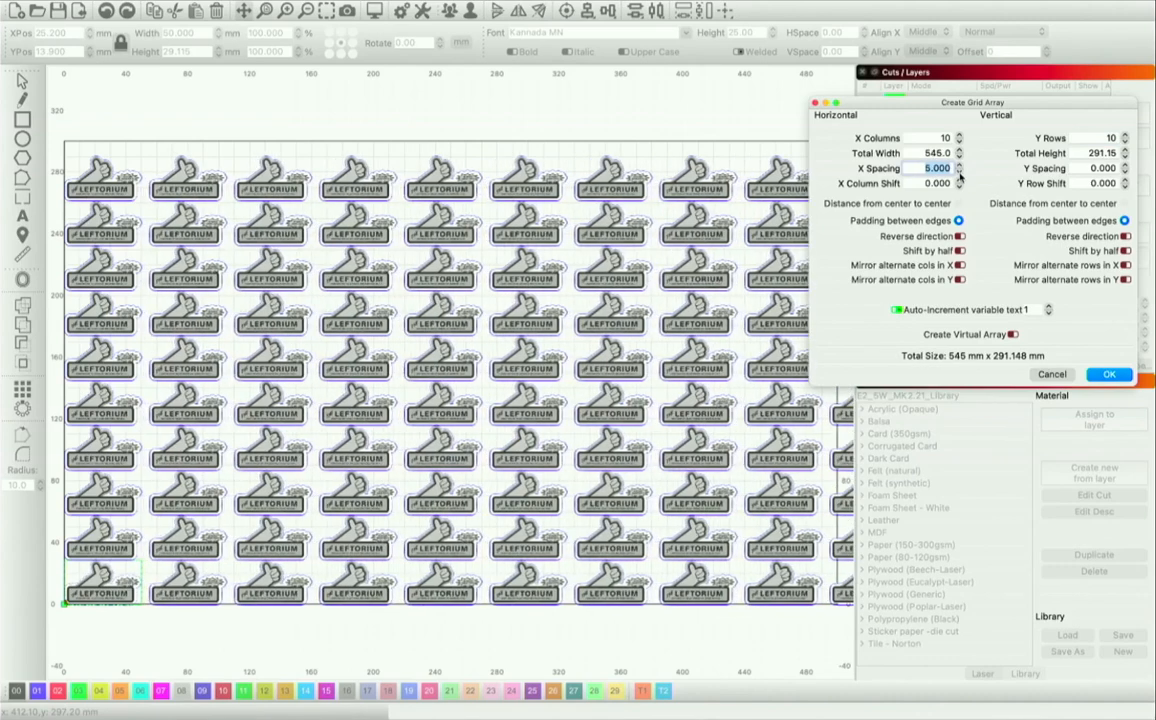
# - Reduce the array's X spacing to -3 mm to pack the columns closer together
pyautogui.click(958, 171)
pyautogui.click(958, 171)
pyautogui.click(958, 171)
pyautogui.click(958, 171)
pyautogui.click(958, 171)
pyautogui.click(958, 171)
pyautogui.click(958, 171)
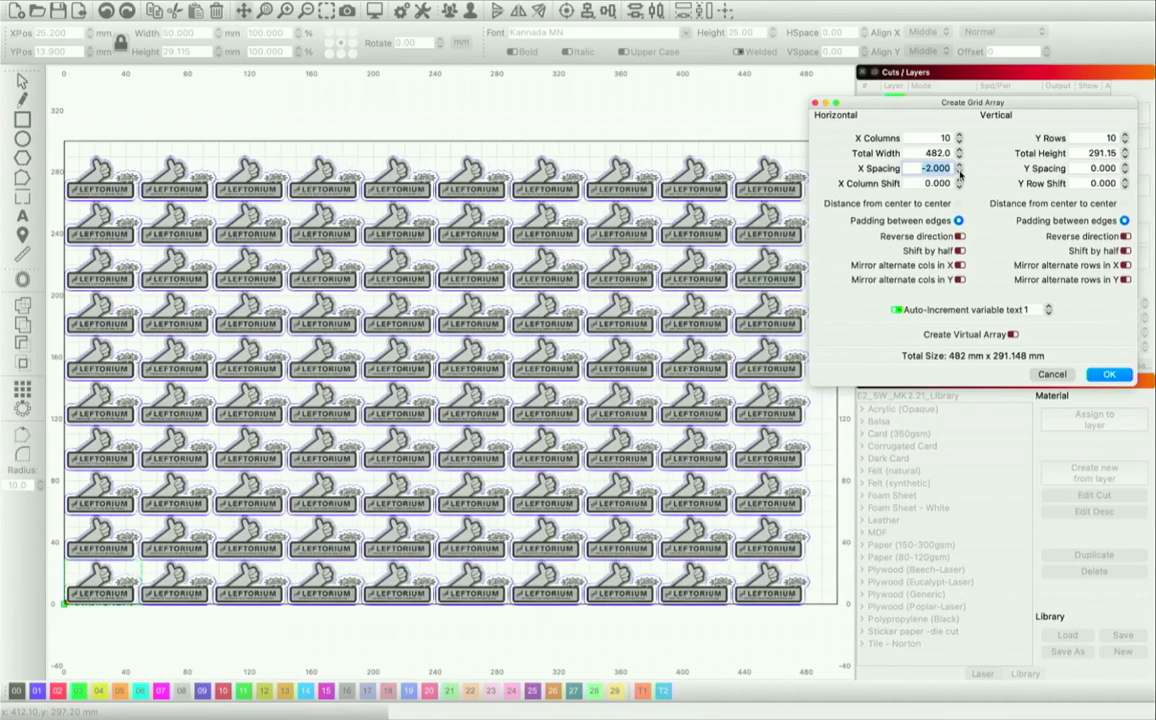
pyautogui.click(958, 171)
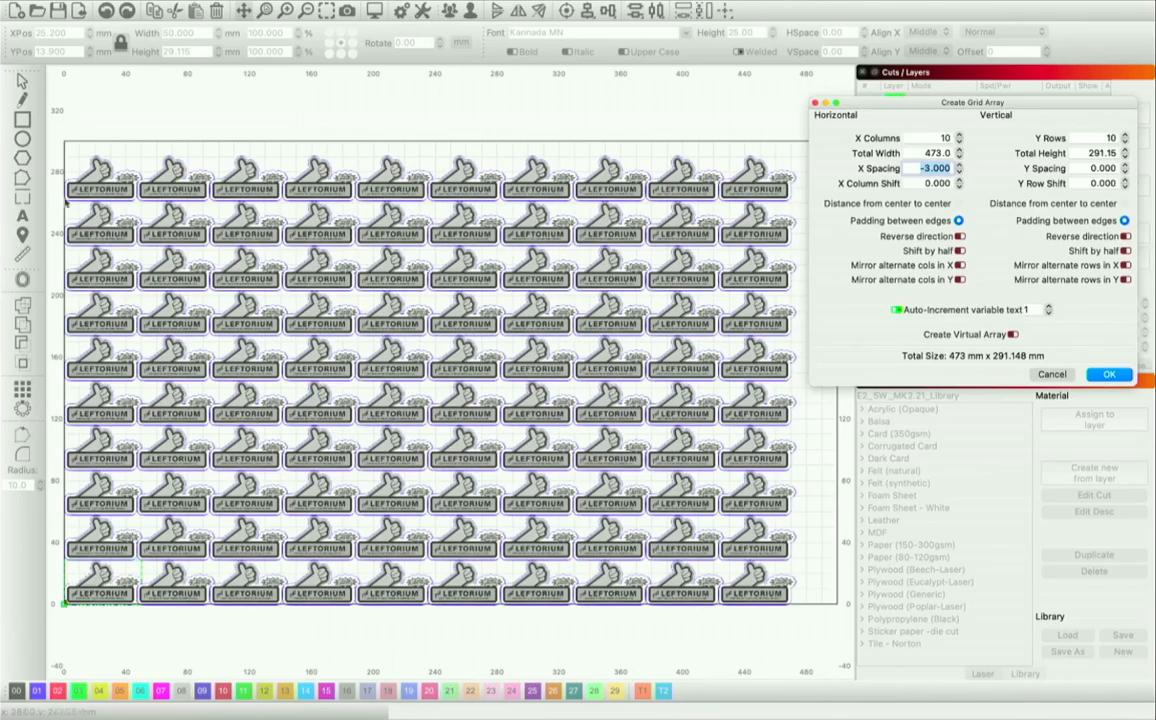
# - Inspect the gap between neighbouring cut outlines and set the array's X spacing to -2 mm
pyautogui.scroll(2, 145, 200)
pyautogui.scroll(5, 145, 200)
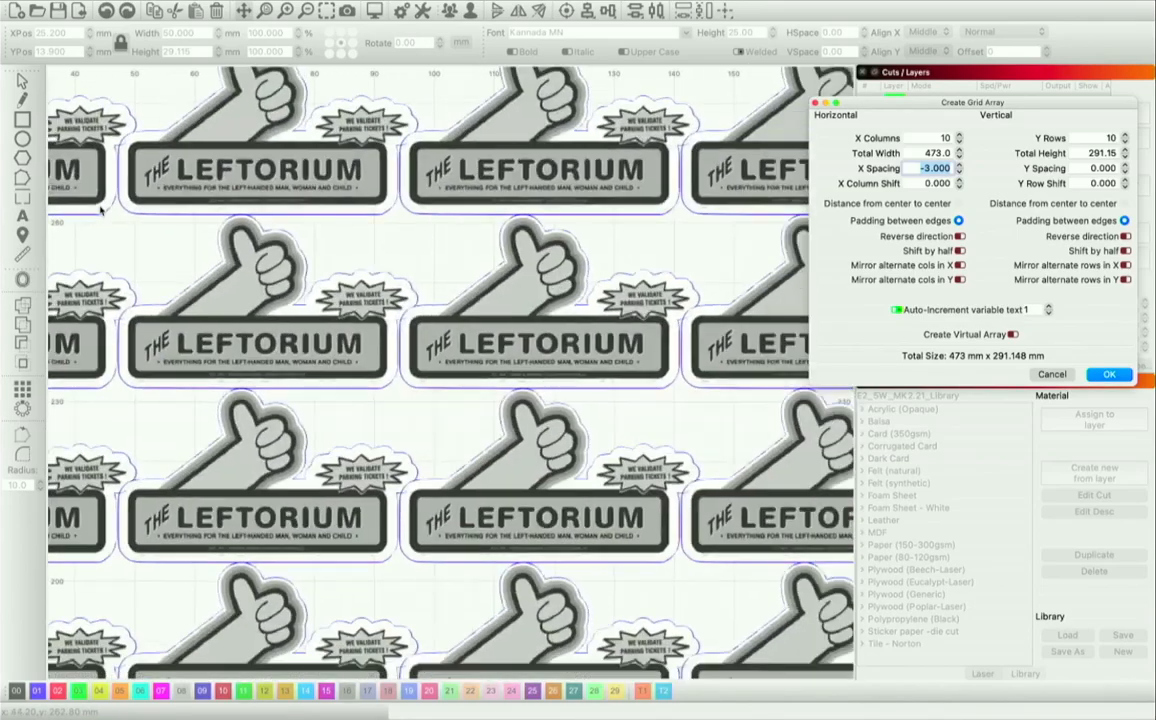
pyautogui.scroll(2, 88, 125)
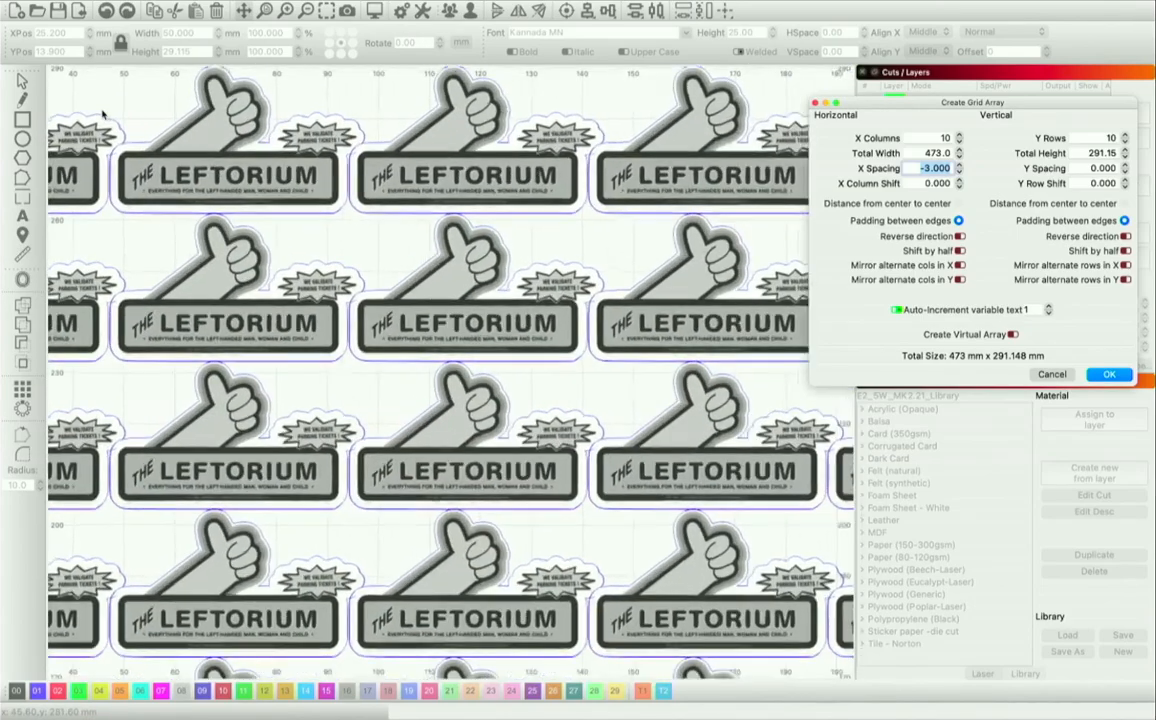
pyautogui.scroll(4, 95, 110)
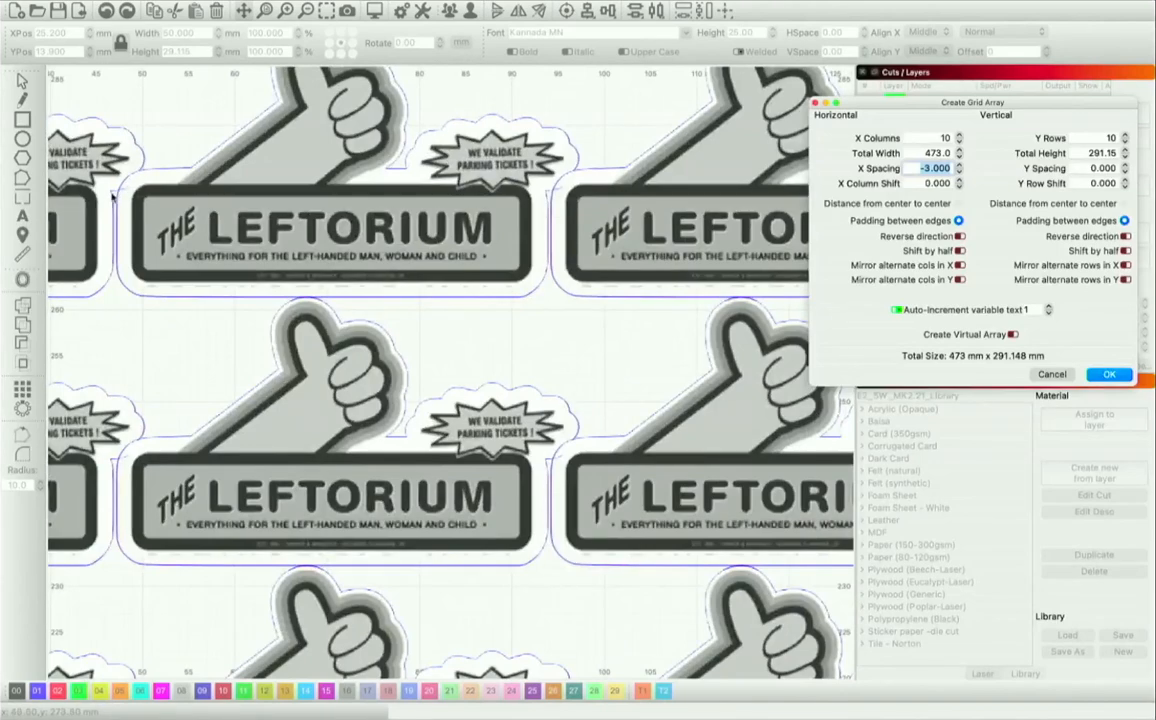
pyautogui.click(959, 165)
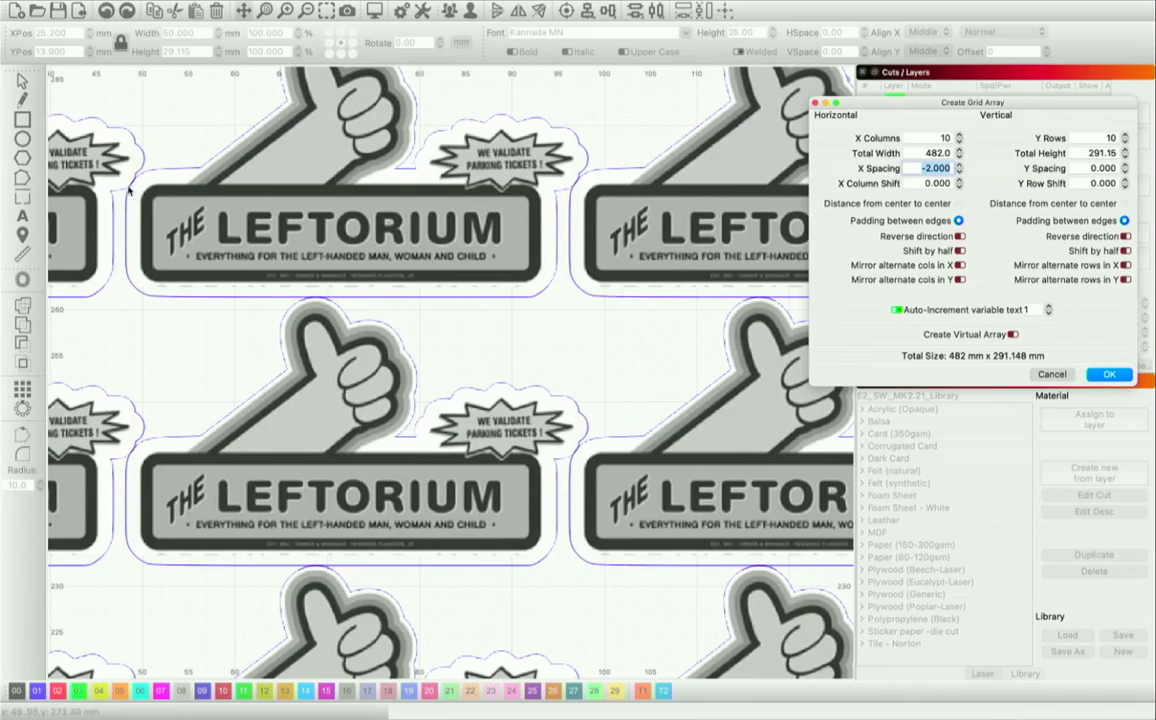
# - Examine the gaps between neighbouring cut outlines and how the whole array fits within the laser bed
pyautogui.scroll(-2, 378, 308)
pyautogui.scroll(-4, 378, 308)
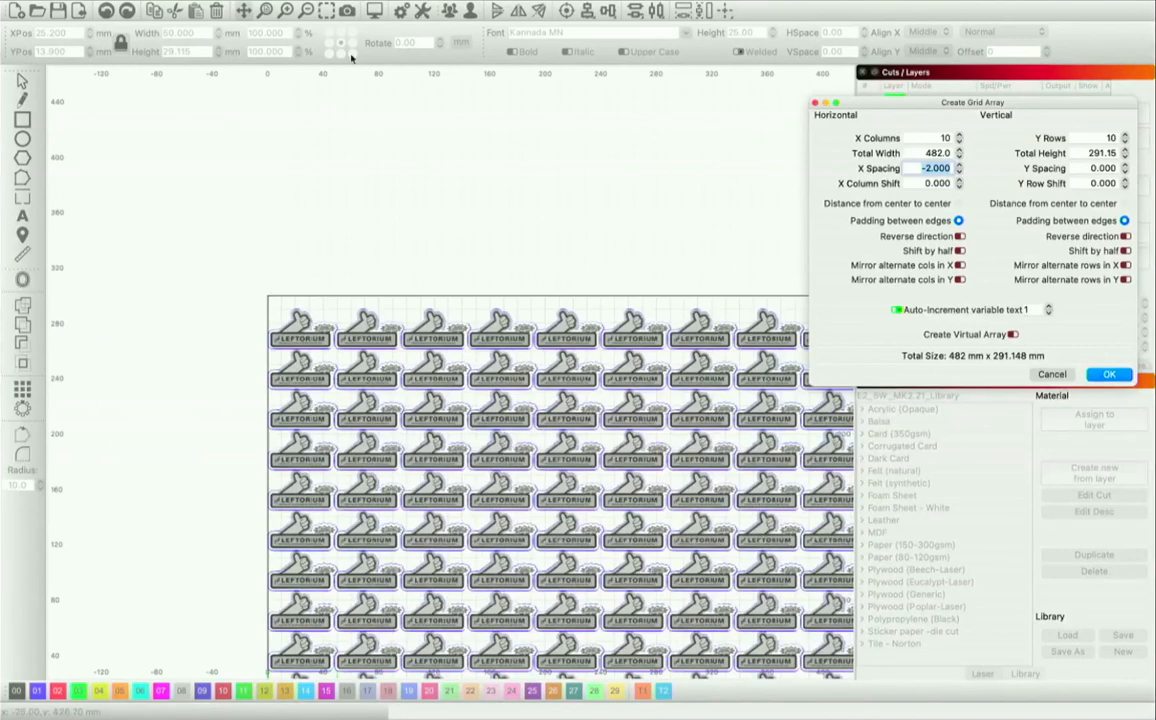
pyautogui.click(264, 17)
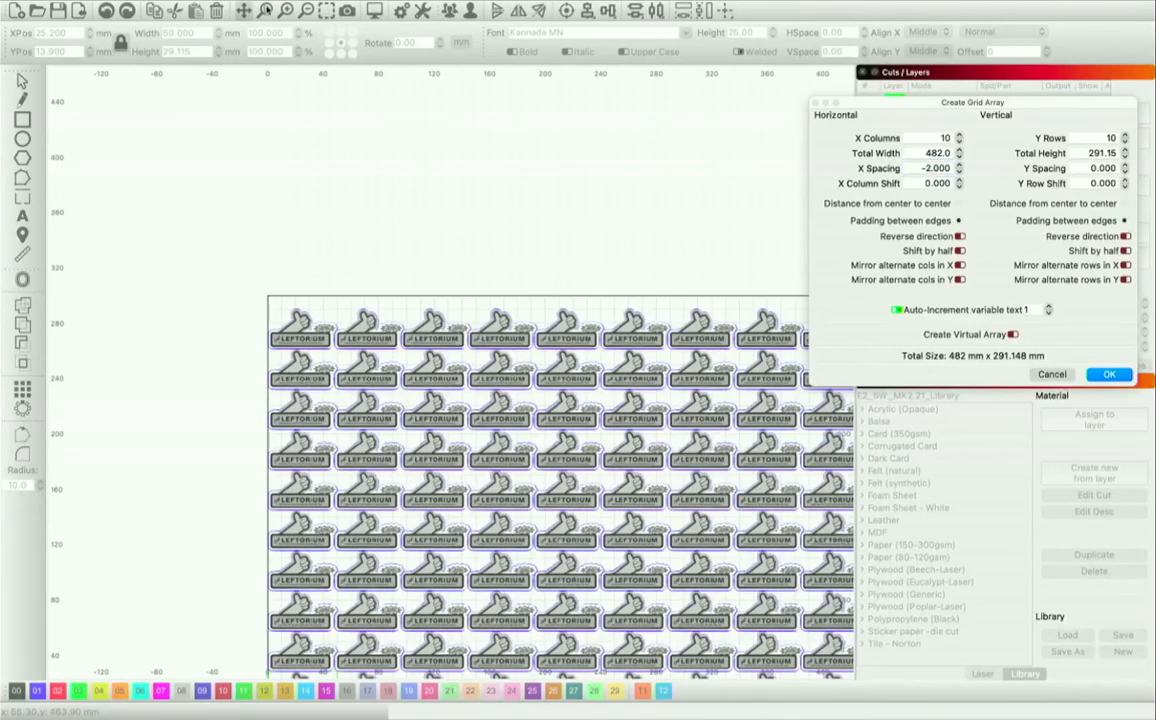
pyautogui.scroll(5, 440, 489)
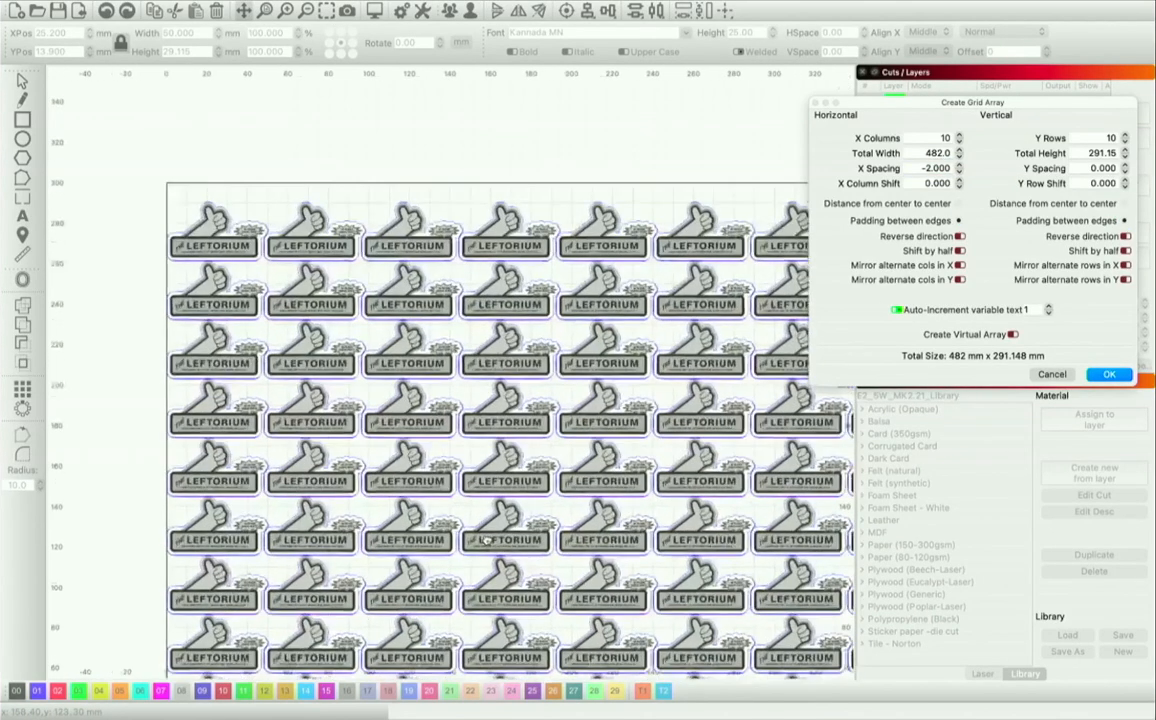
pyautogui.scroll(3, 486, 540)
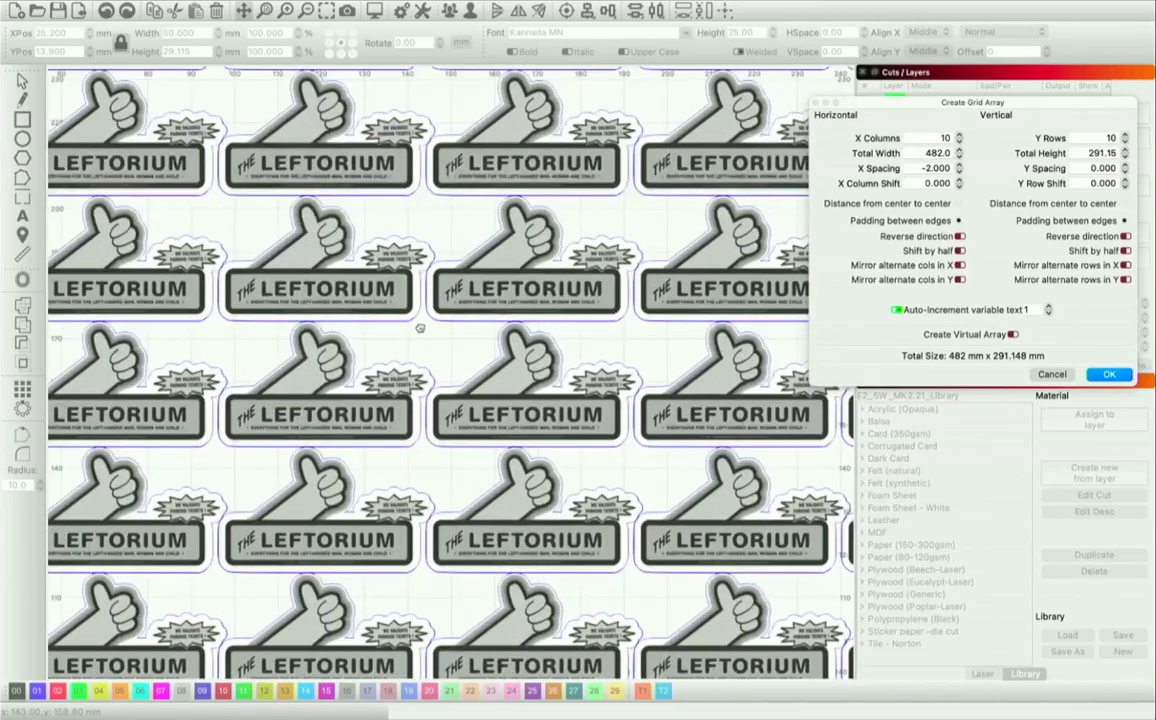
pyautogui.scroll(1, 390, 280)
pyautogui.scroll(3, 428, 311)
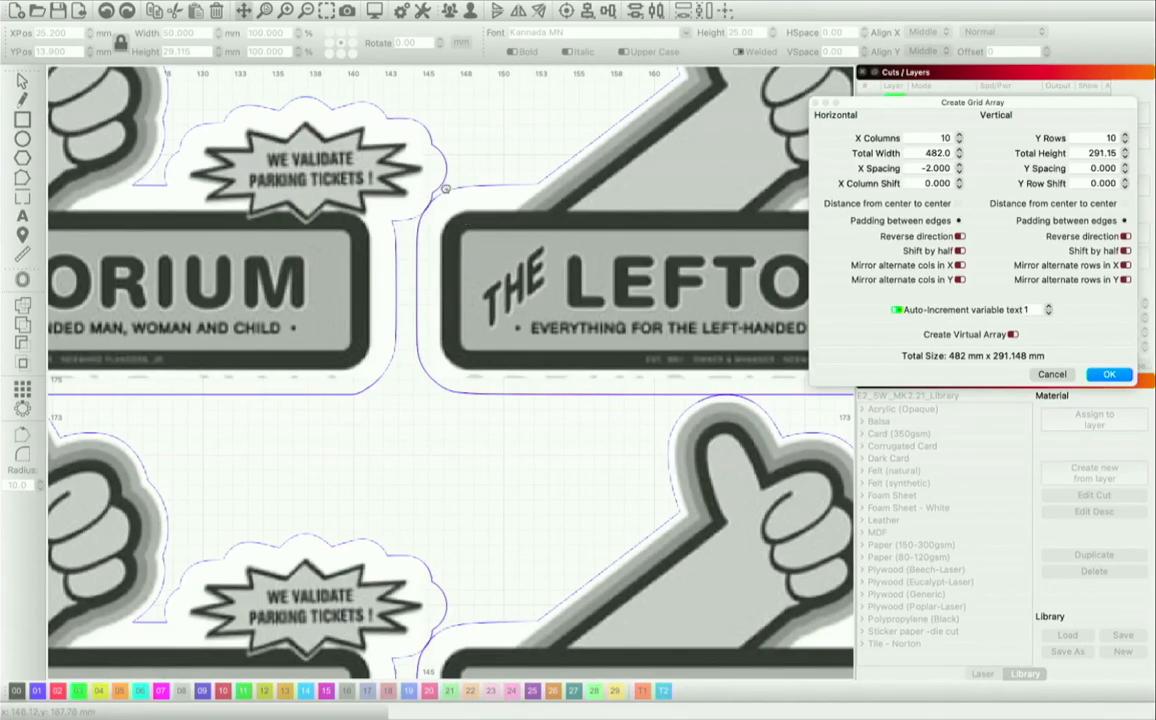
pyautogui.scroll(-4, 430, 201)
pyautogui.scroll(-2, 446, 187)
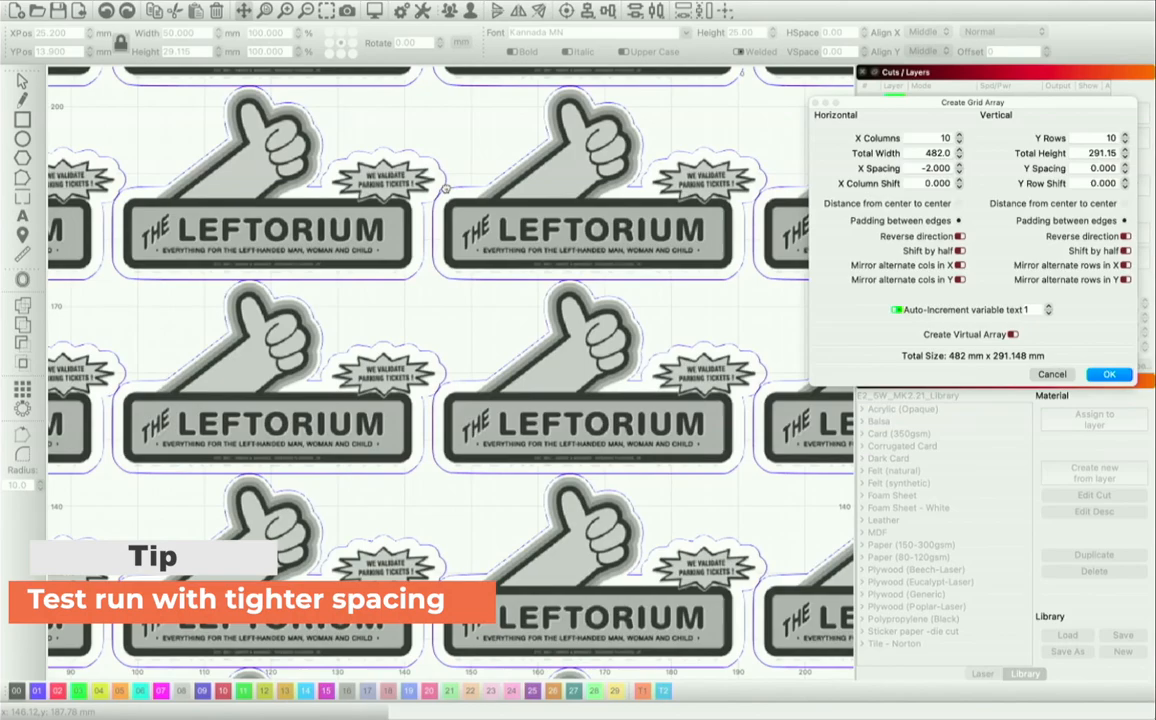
pyautogui.scroll(-8, 446, 187)
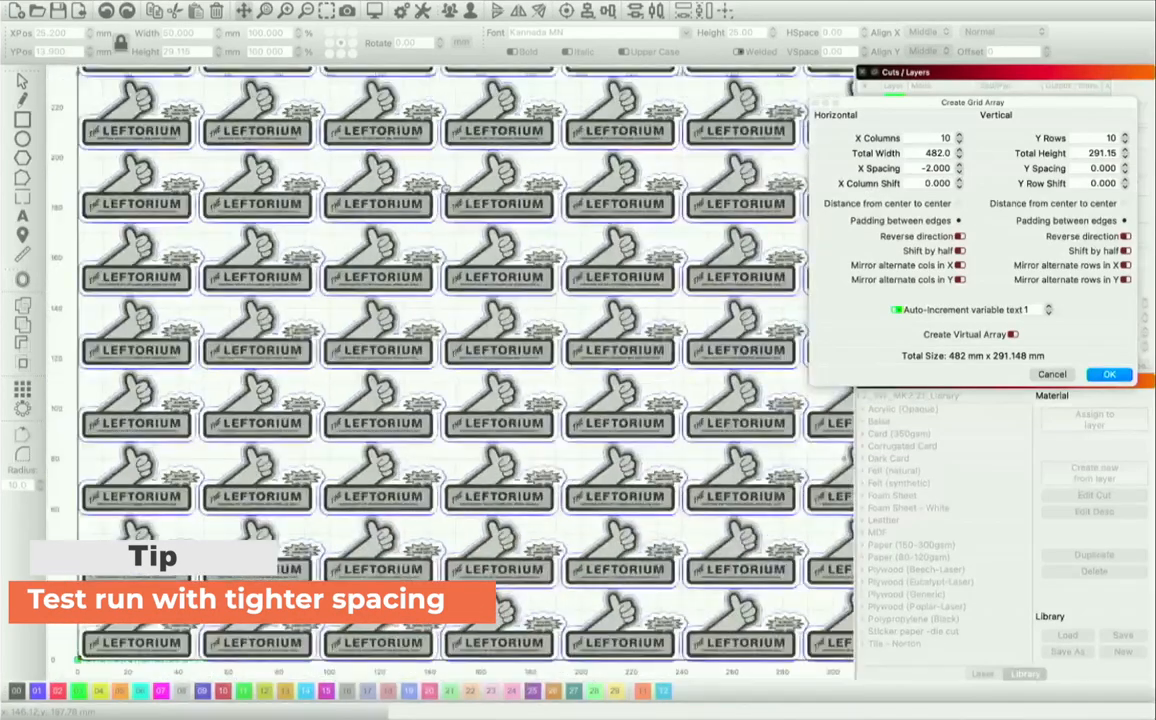
pyautogui.scroll(-2, 705, 117)
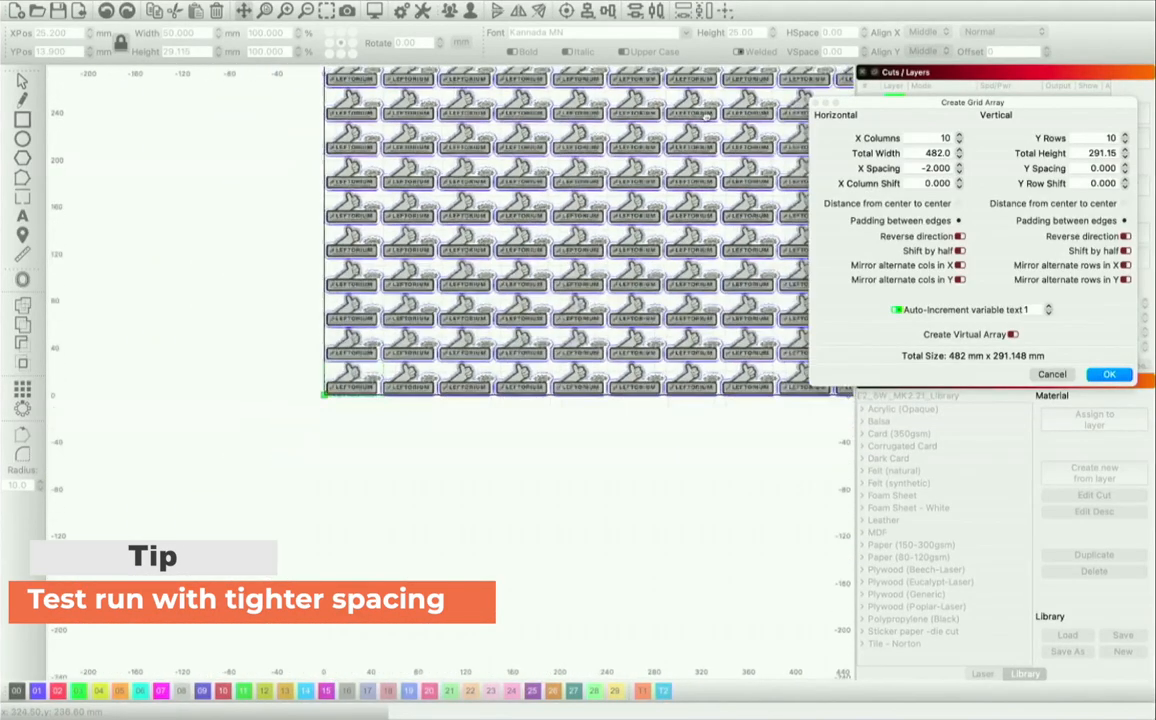
pyautogui.scroll(-2, 266, 544)
pyautogui.scroll(-3, 265, 544)
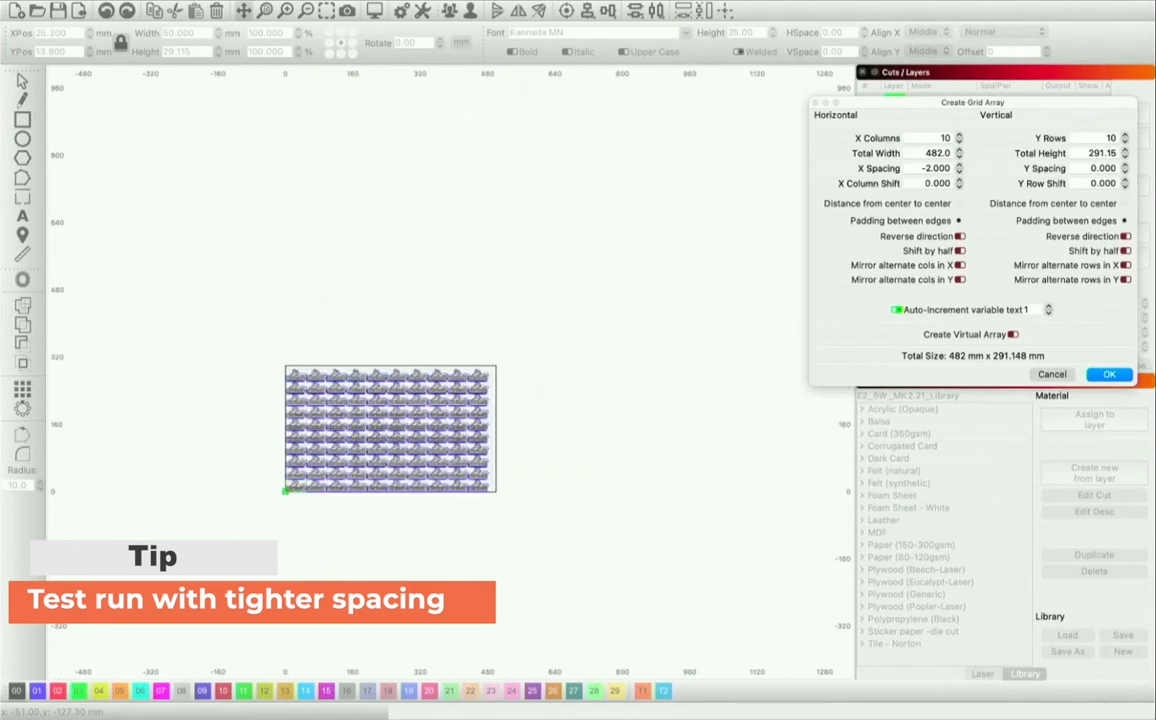
pyautogui.scroll(8, 357, 476)
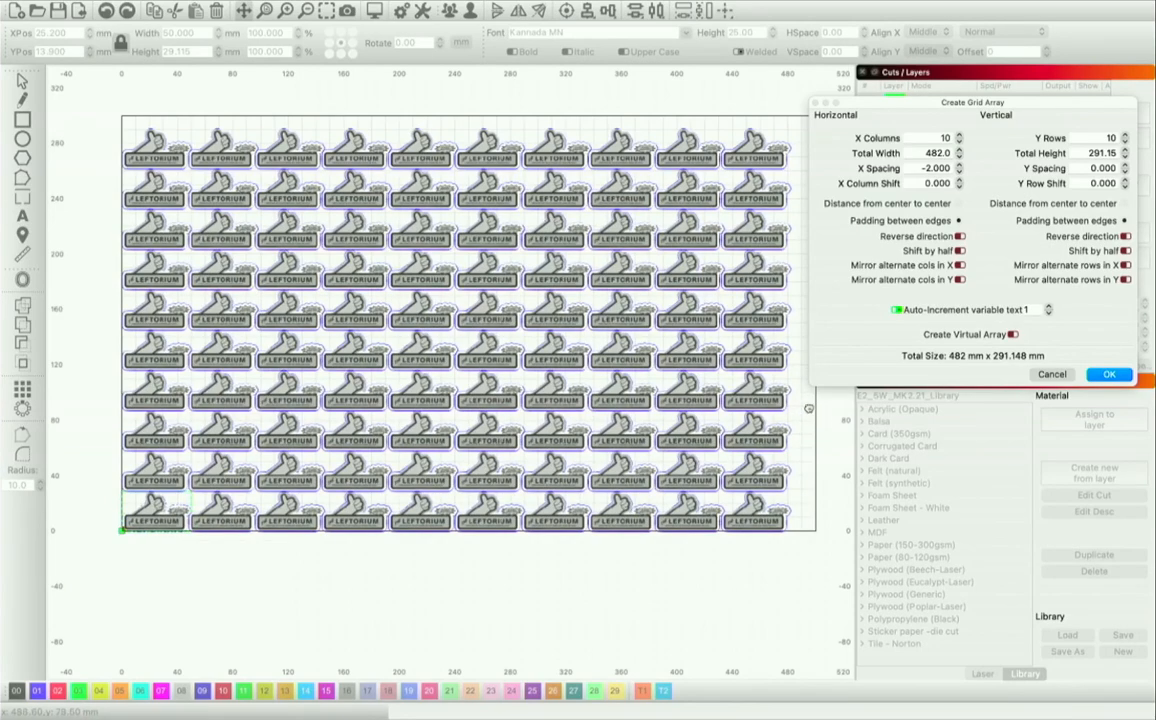
# - Try an X spacing of 0 mm between the array's columns and settle on -1 mm
pyautogui.click(958, 165)
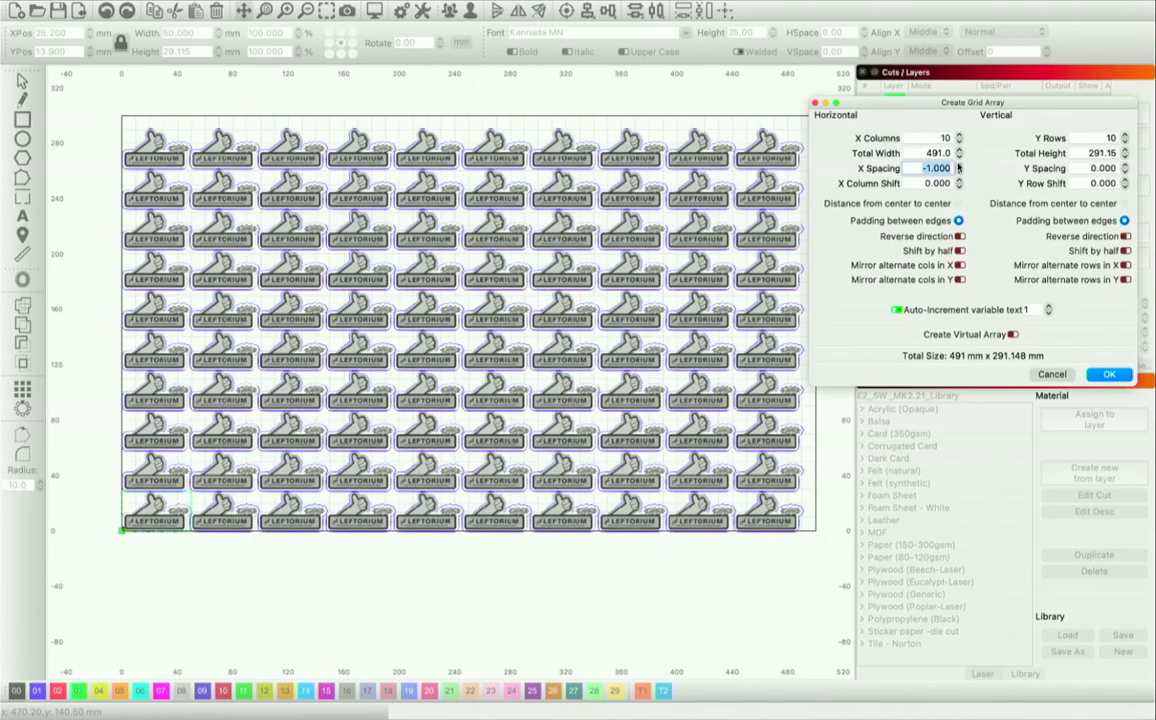
pyautogui.click(958, 165)
pyautogui.scroll(10, 543, 270)
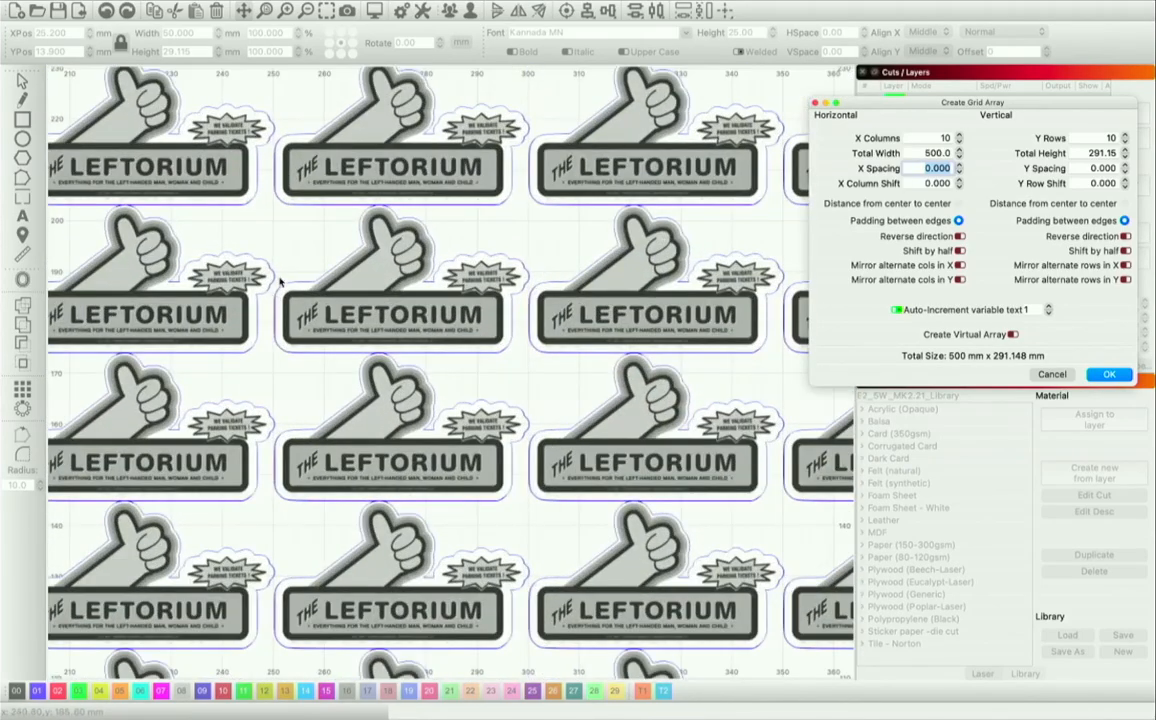
pyautogui.click(958, 172)
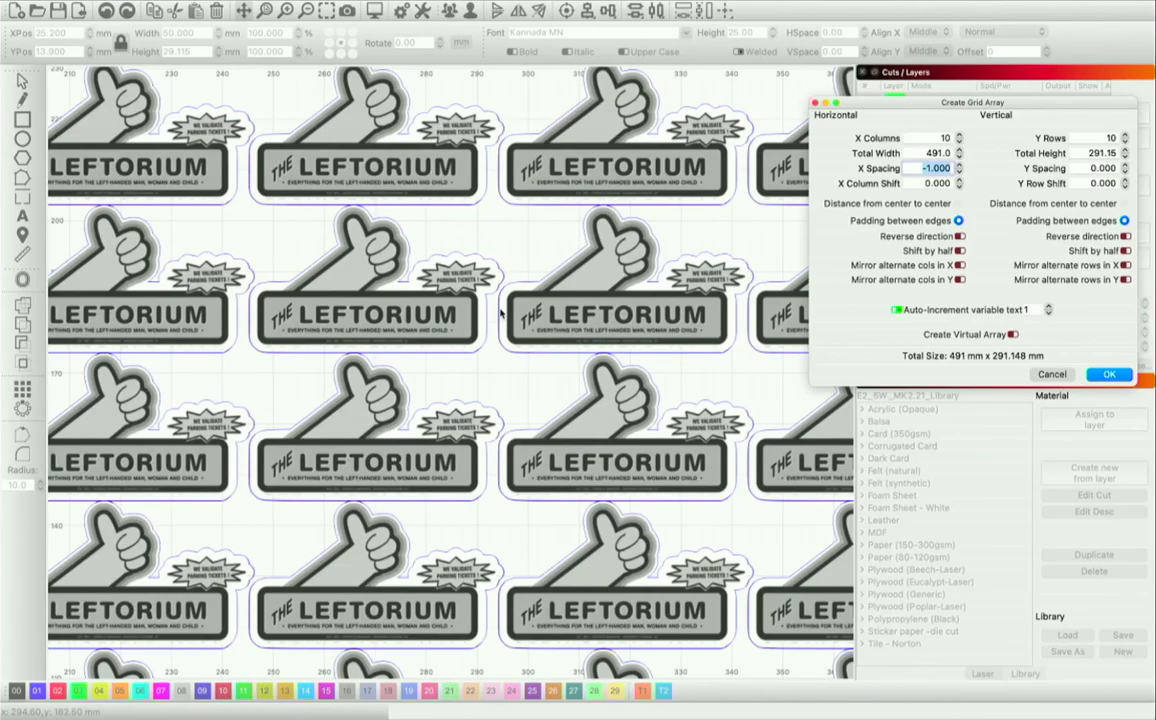
pyautogui.scroll(-10, 502, 313)
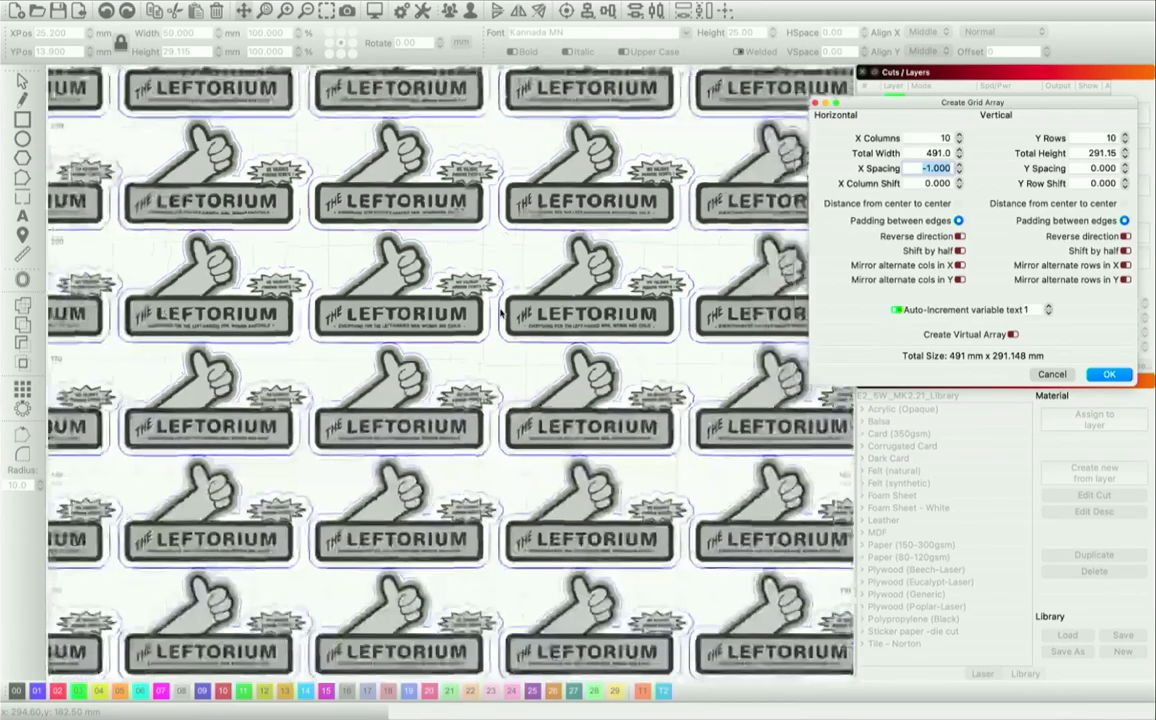
pyautogui.scroll(-3, 502, 313)
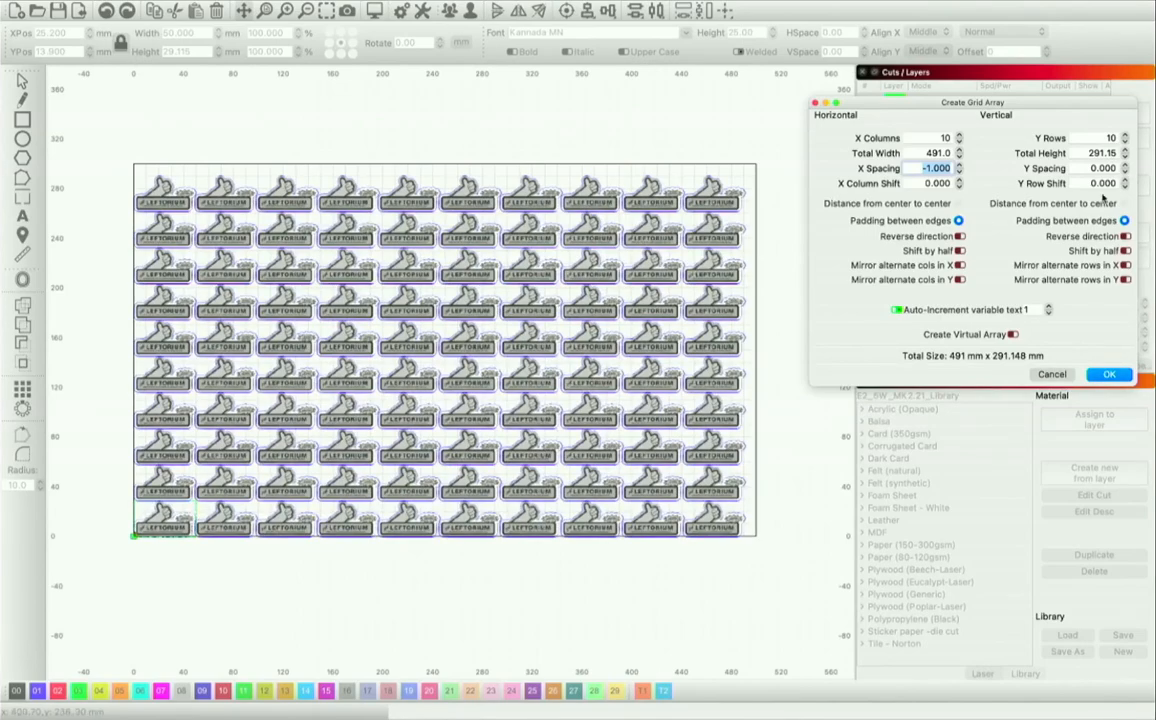
# - Try a Y spacing of -1 mm between the array's rows and set it to 1 mm instead
pyautogui.click(1124, 173)
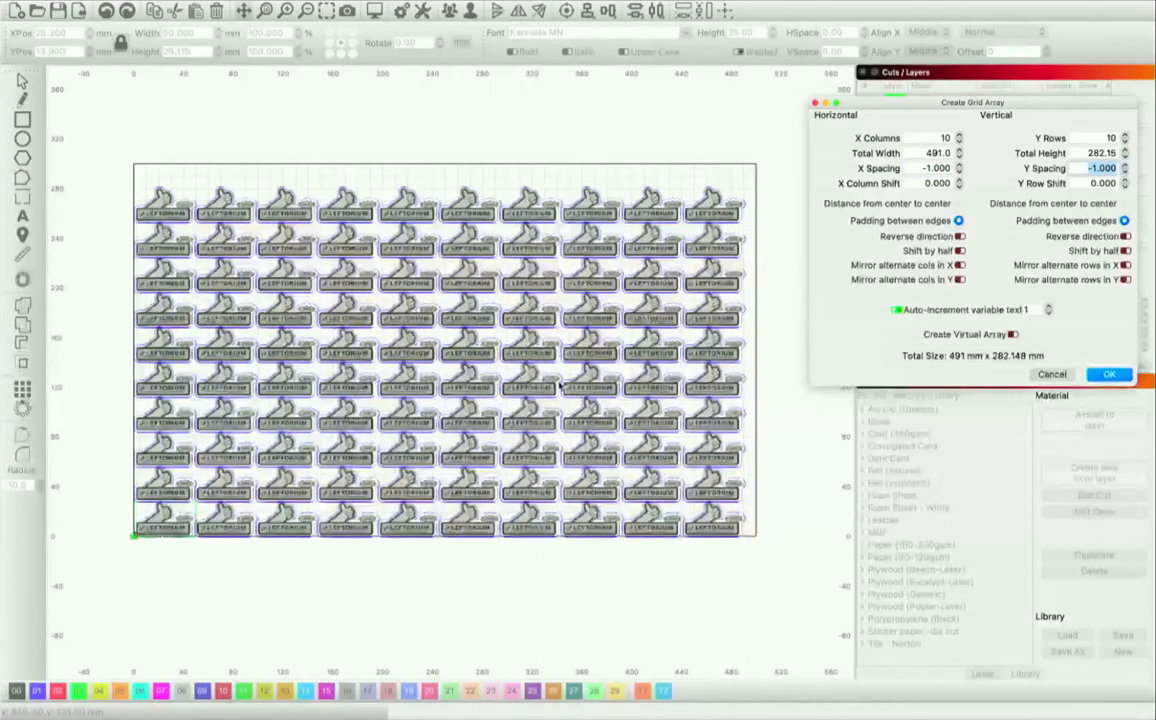
pyautogui.scroll(5, 558, 385)
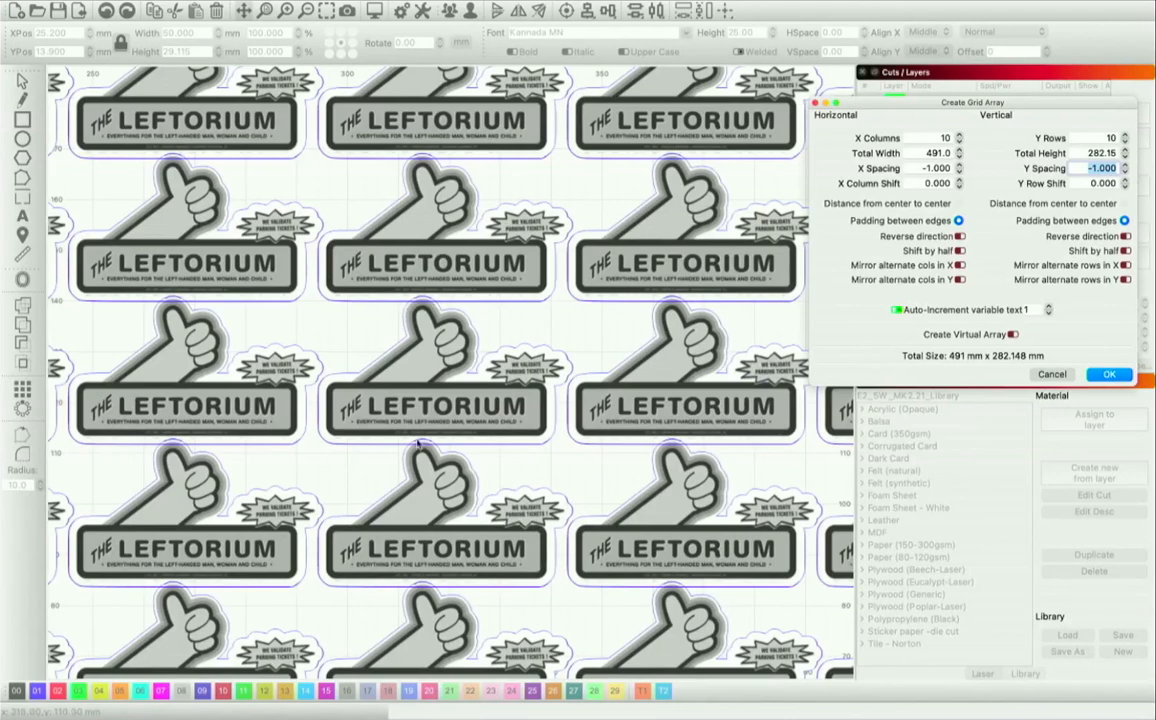
pyautogui.click(1125, 166)
pyautogui.click(1125, 166)
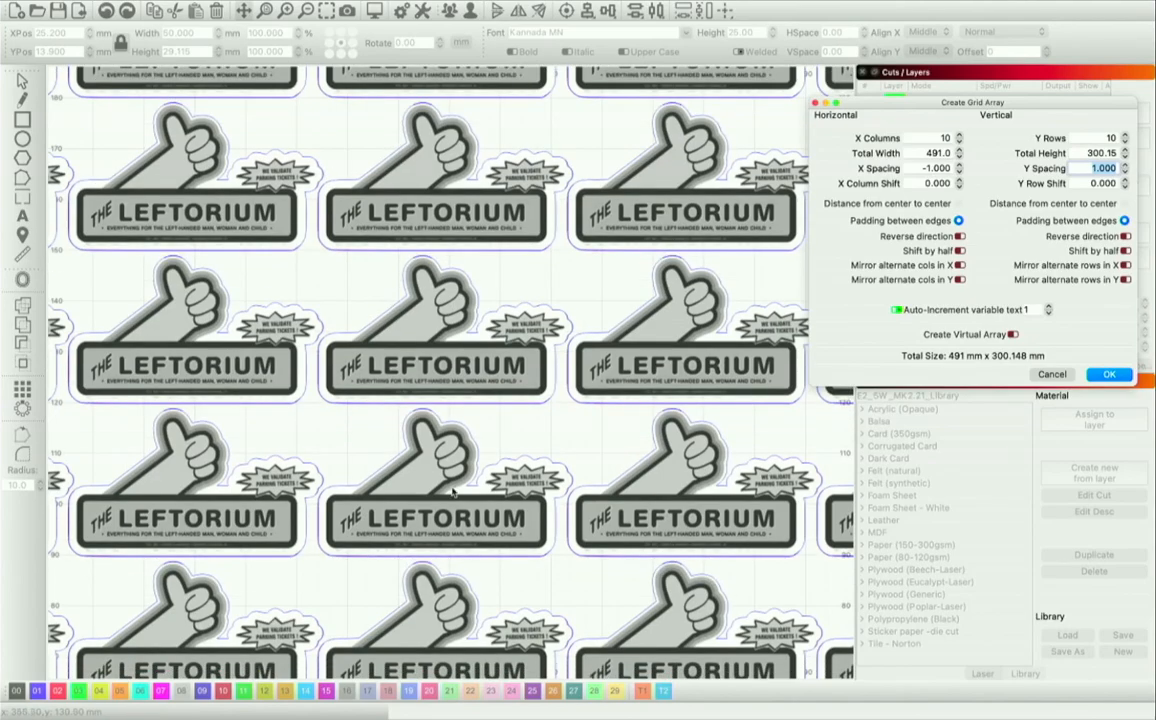
# - Examine how the cut outlines of the array's top and bottom rows sit against the laser bed's edges
pyautogui.scroll(-2, 460, 455)
pyautogui.scroll(-3, 461, 457)
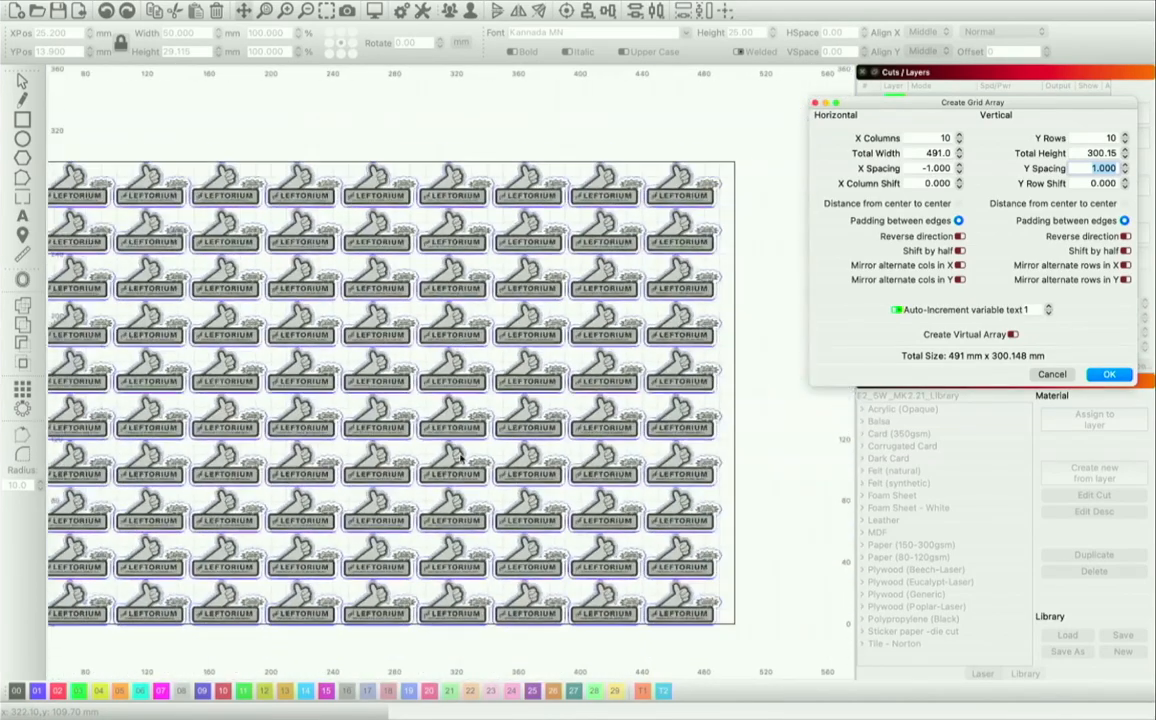
pyautogui.scroll(5, 450, 156)
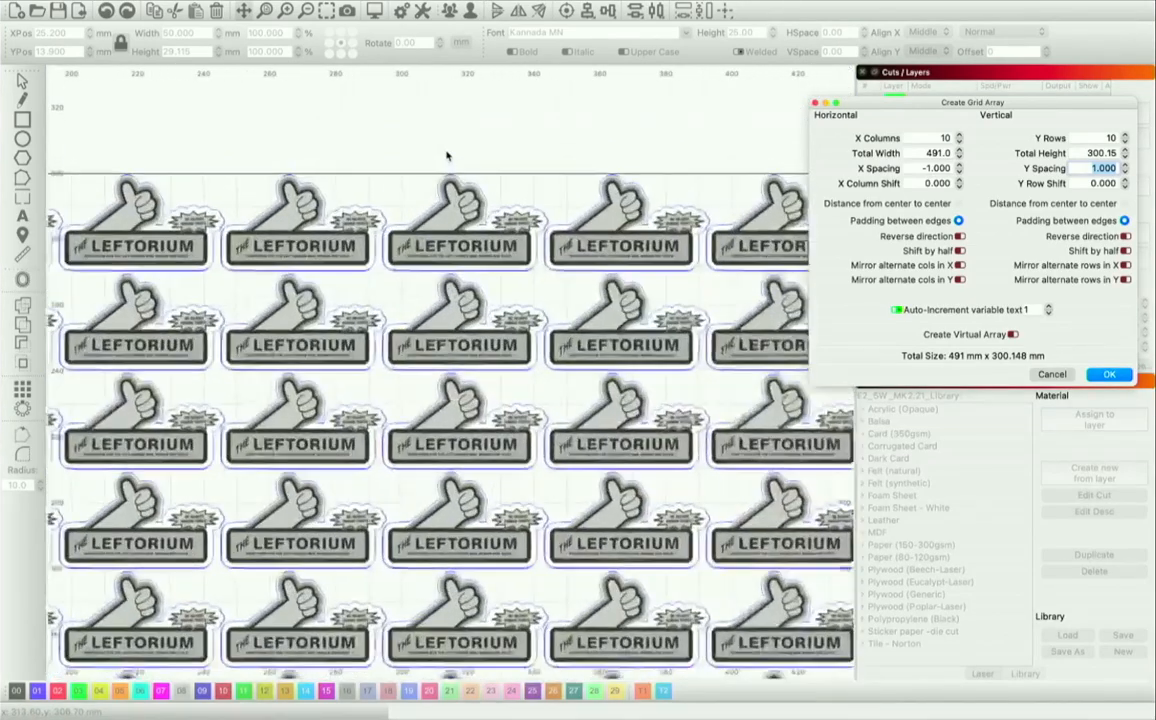
pyautogui.scroll(-5, 447, 158)
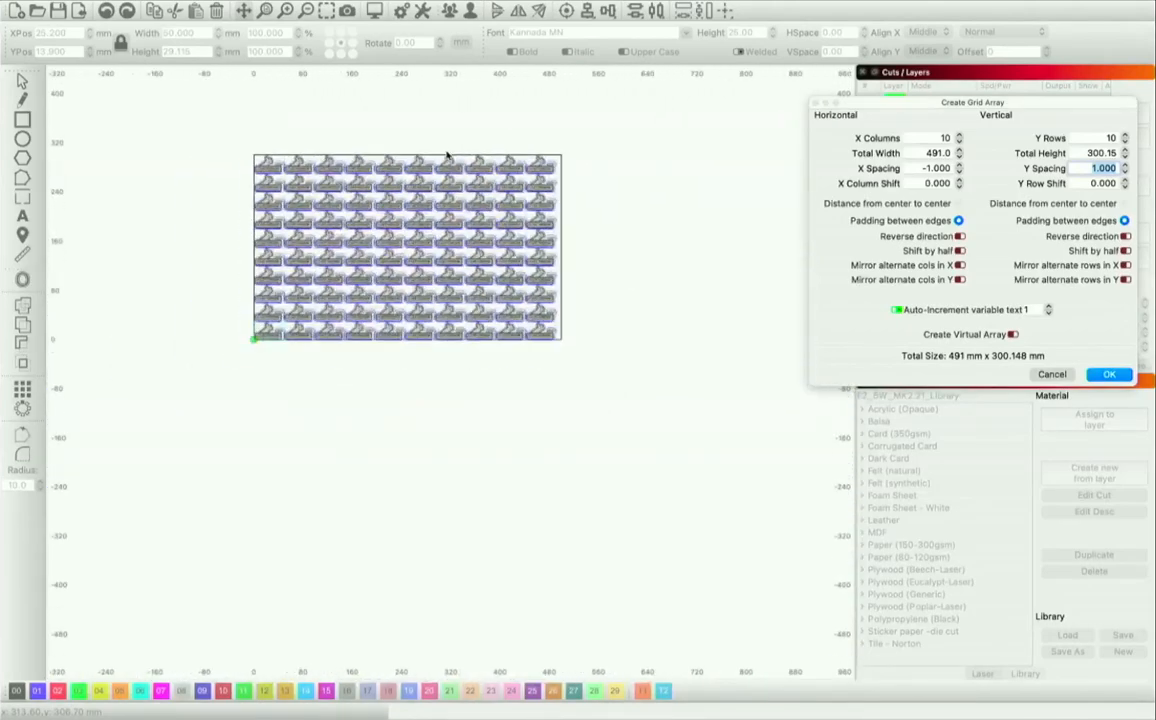
pyautogui.scroll(5, 428, 177)
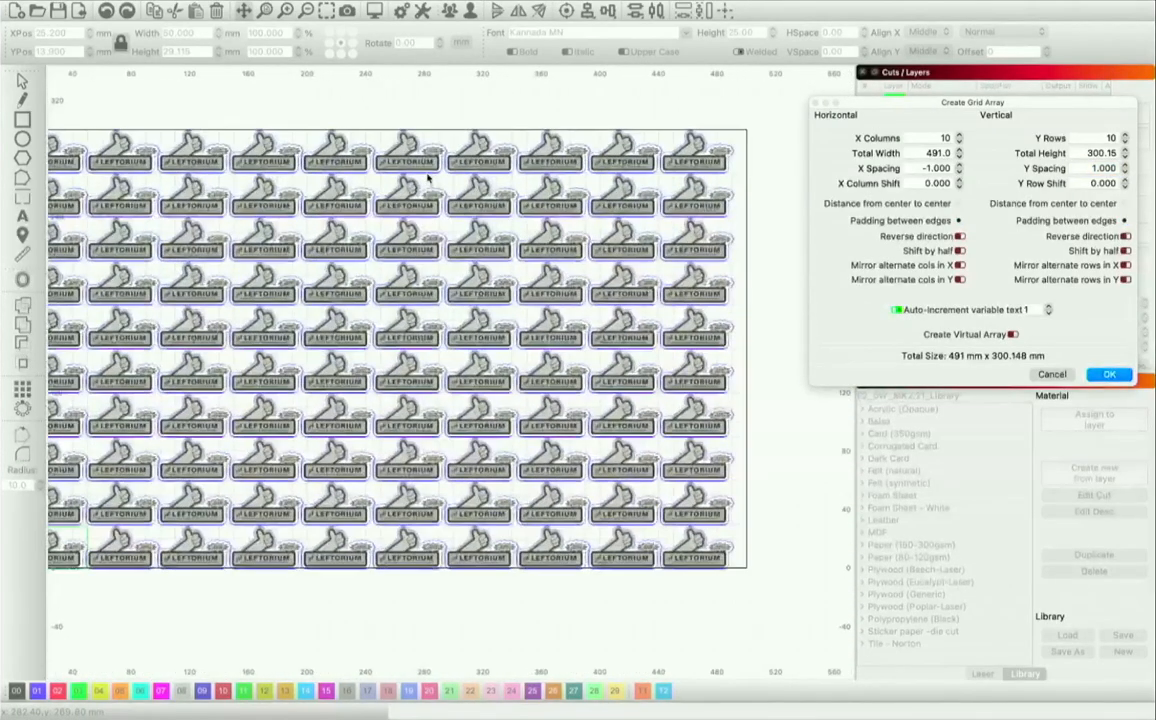
pyautogui.scroll(5, 487, 126)
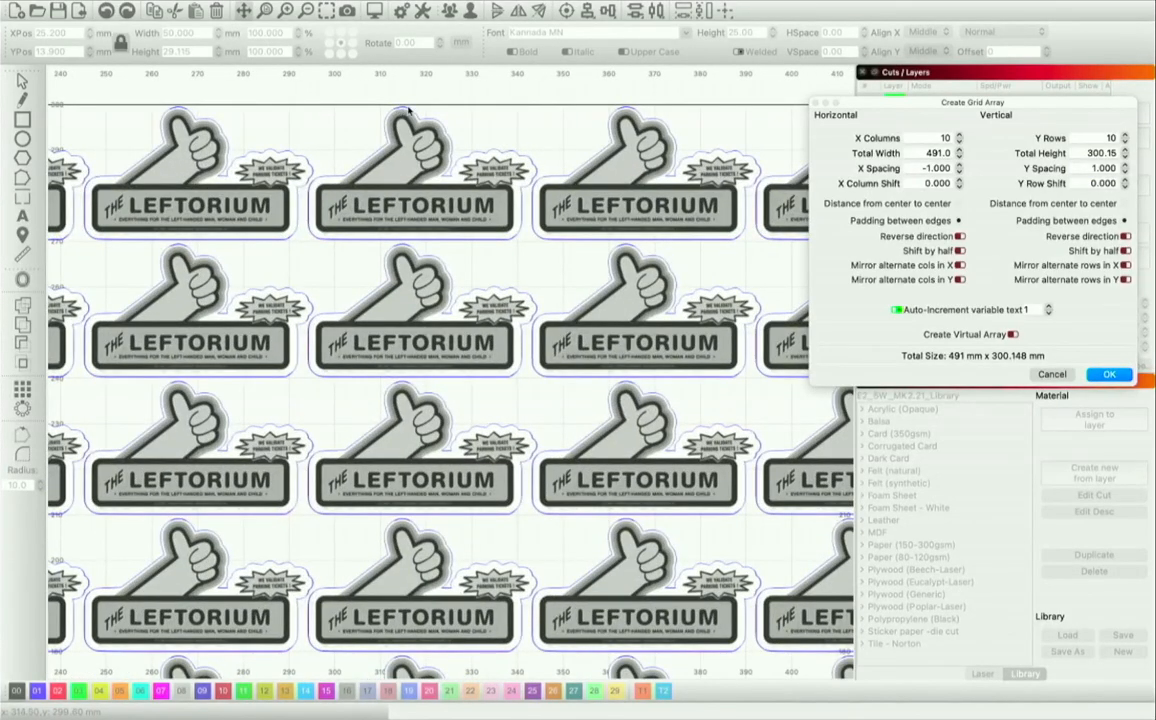
pyautogui.scroll(-5, 425, 260)
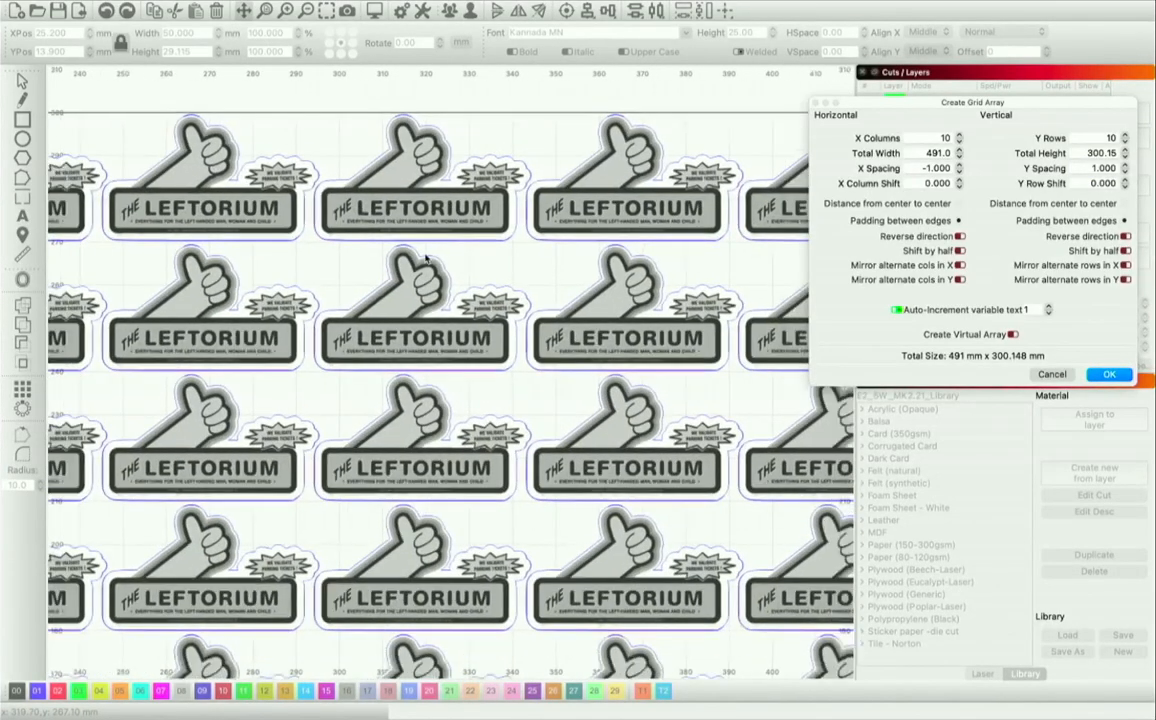
pyautogui.scroll(-3, 425, 260)
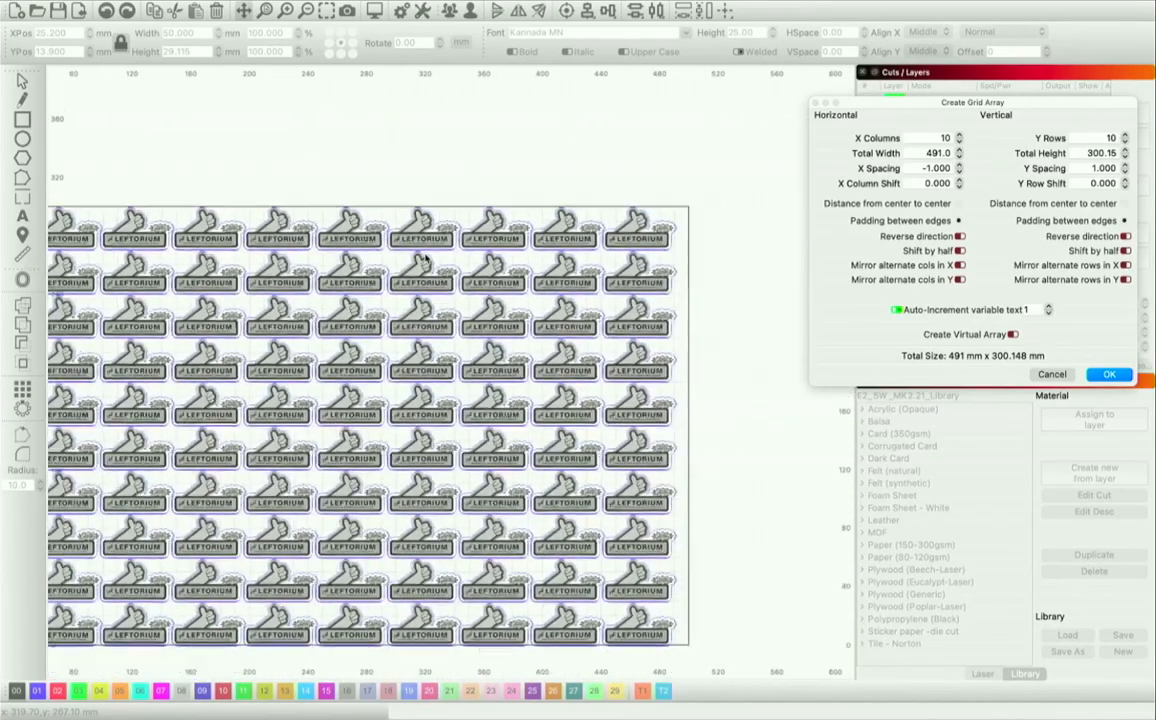
pyautogui.scroll(6, 278, 591)
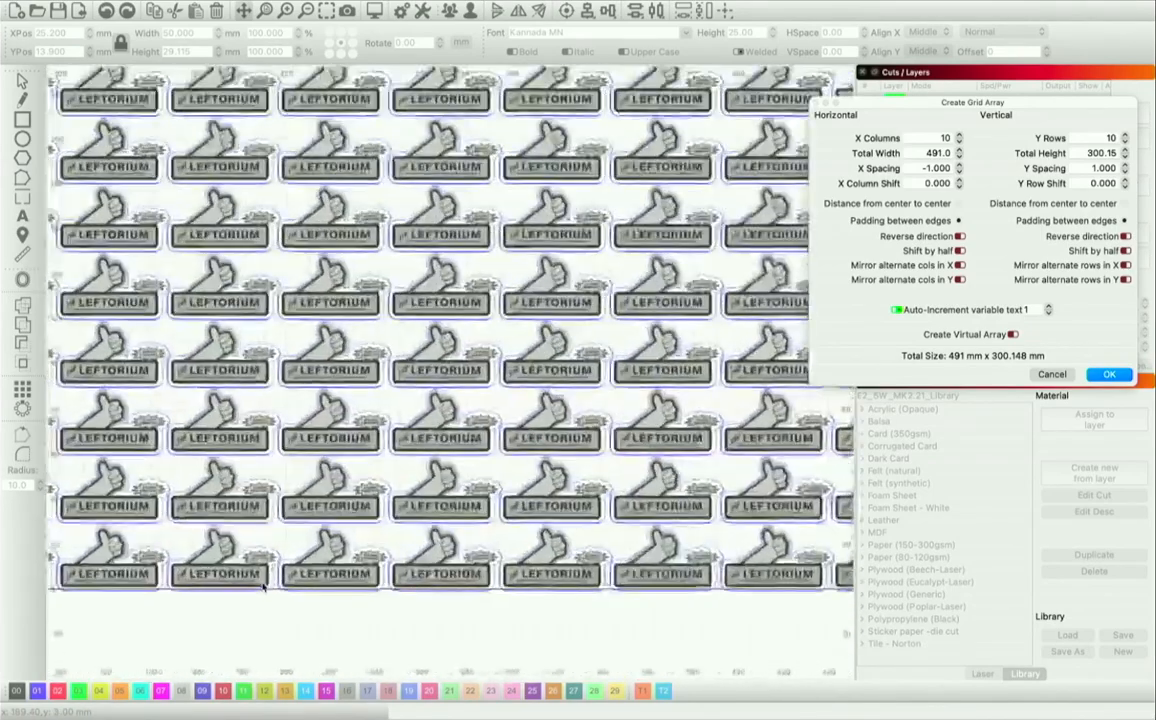
pyautogui.scroll(2, 262, 596)
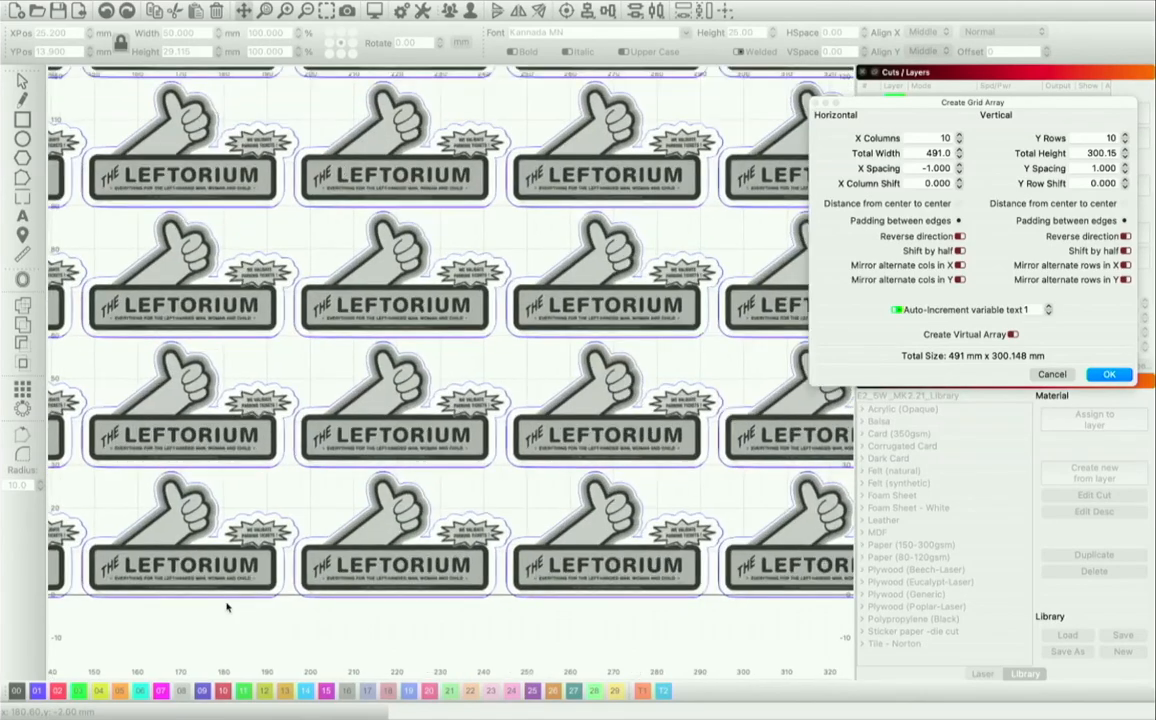
pyautogui.scroll(-3, 257, 597)
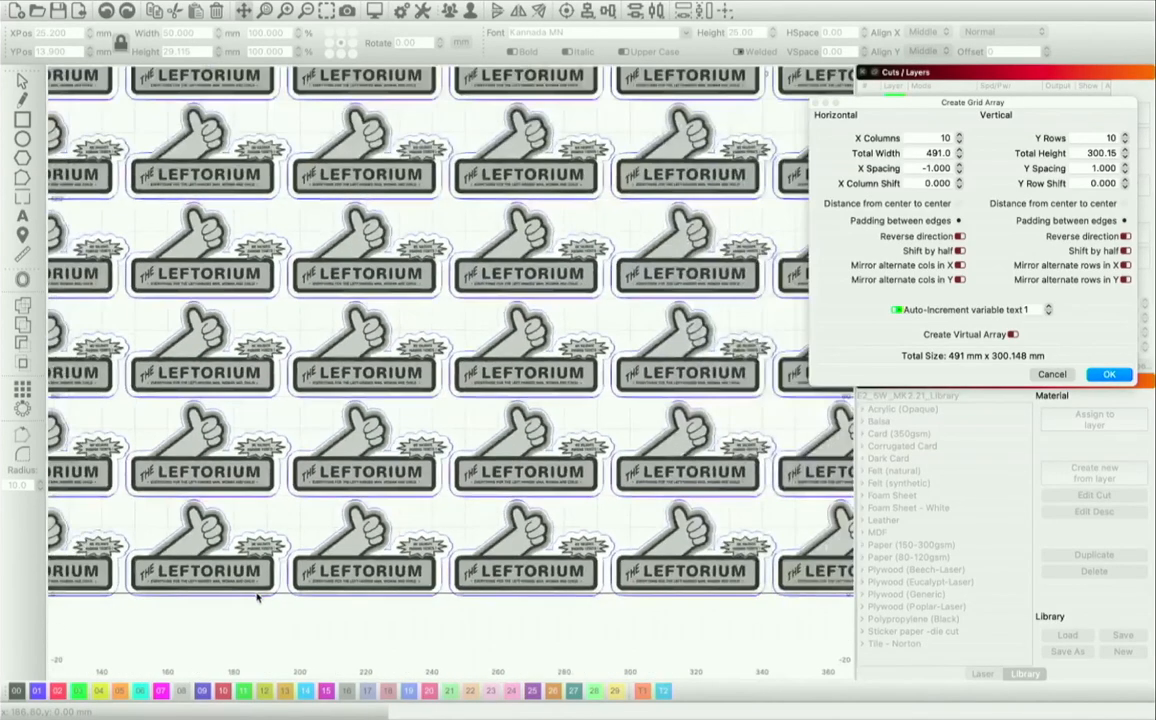
# - Try a Y spacing of 0 mm between the array's rows and return it to 1 mm
pyautogui.click(1125, 173)
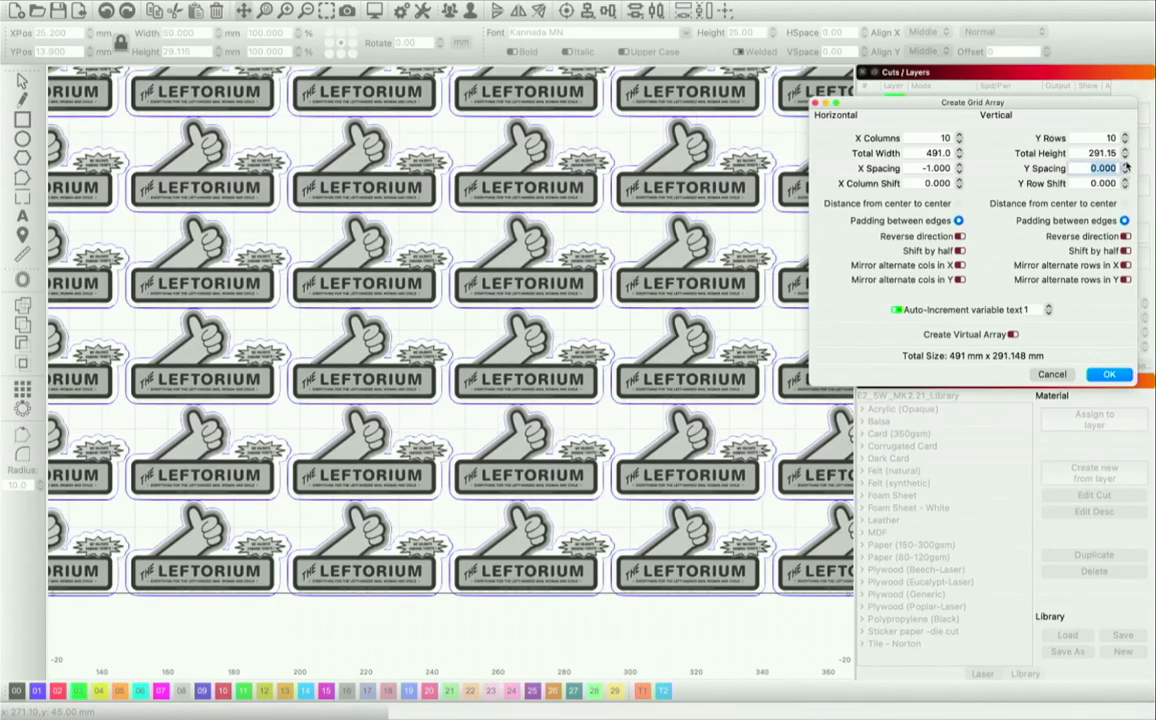
pyautogui.click(1125, 166)
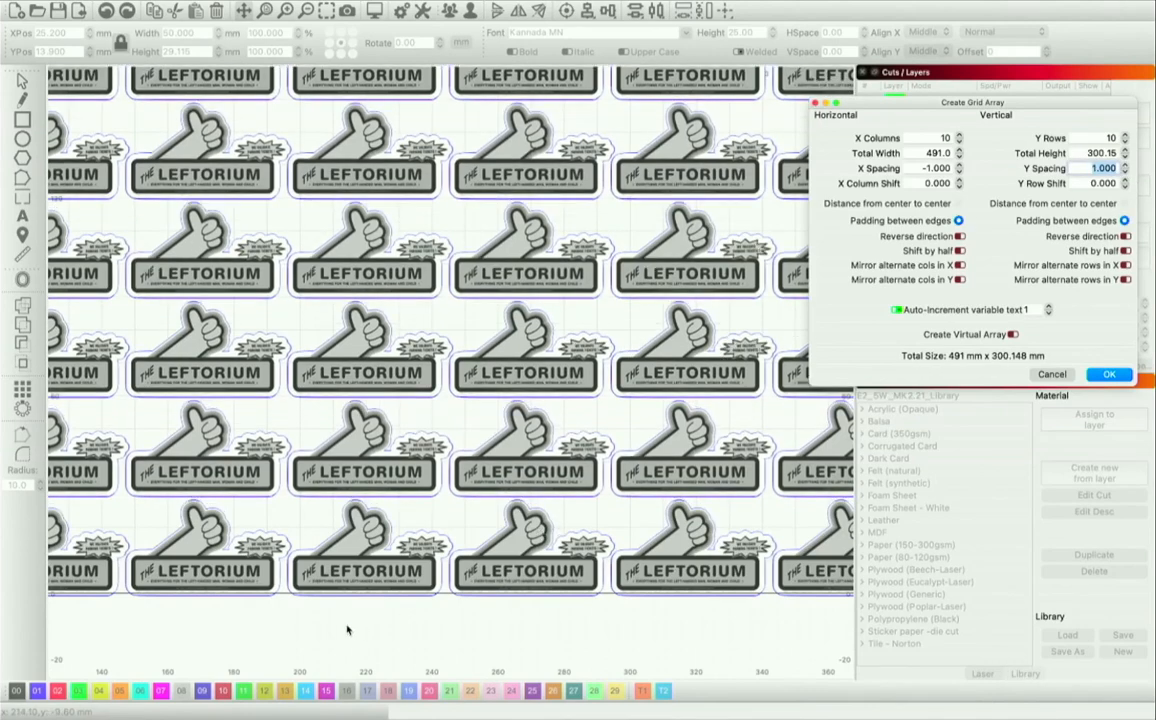
pyautogui.scroll(-5, 157, 616)
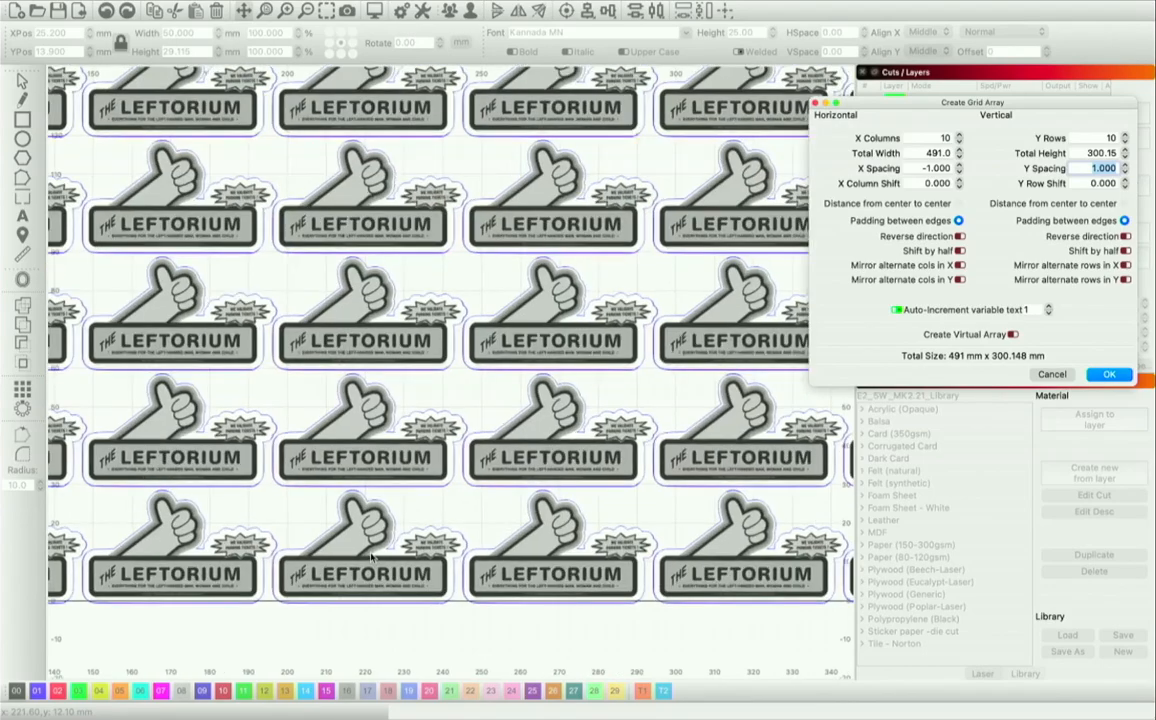
# - Examine the array's bottom row and its first graphic at the bed's origin corner against the bed boundary
pyautogui.scroll(-2, 157, 616)
pyautogui.scroll(6, 95, 582)
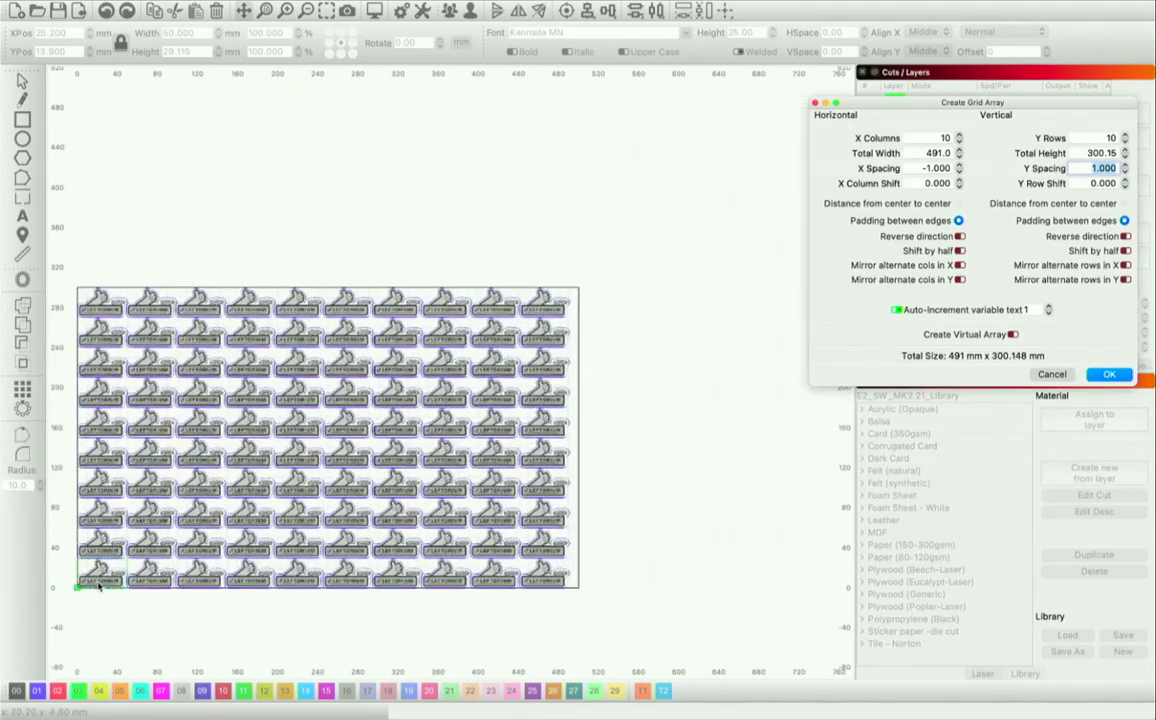
pyautogui.scroll(4, 98, 587)
pyautogui.click(123, 562)
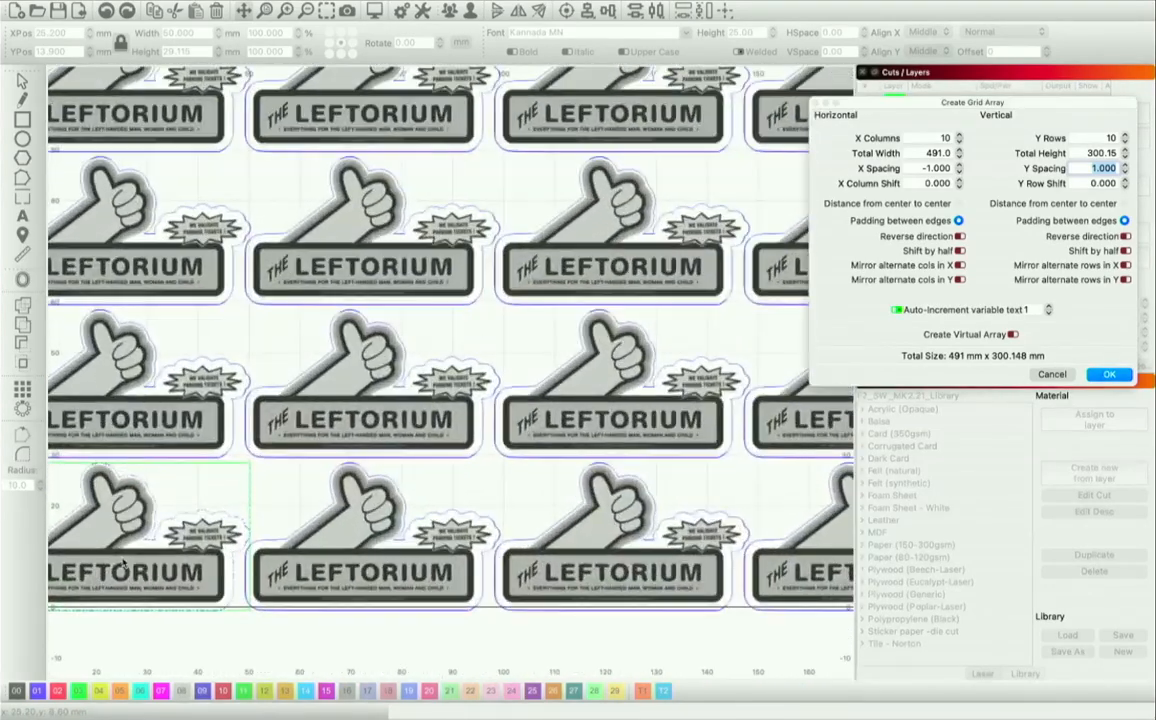
pyautogui.scroll(-3, 123, 562)
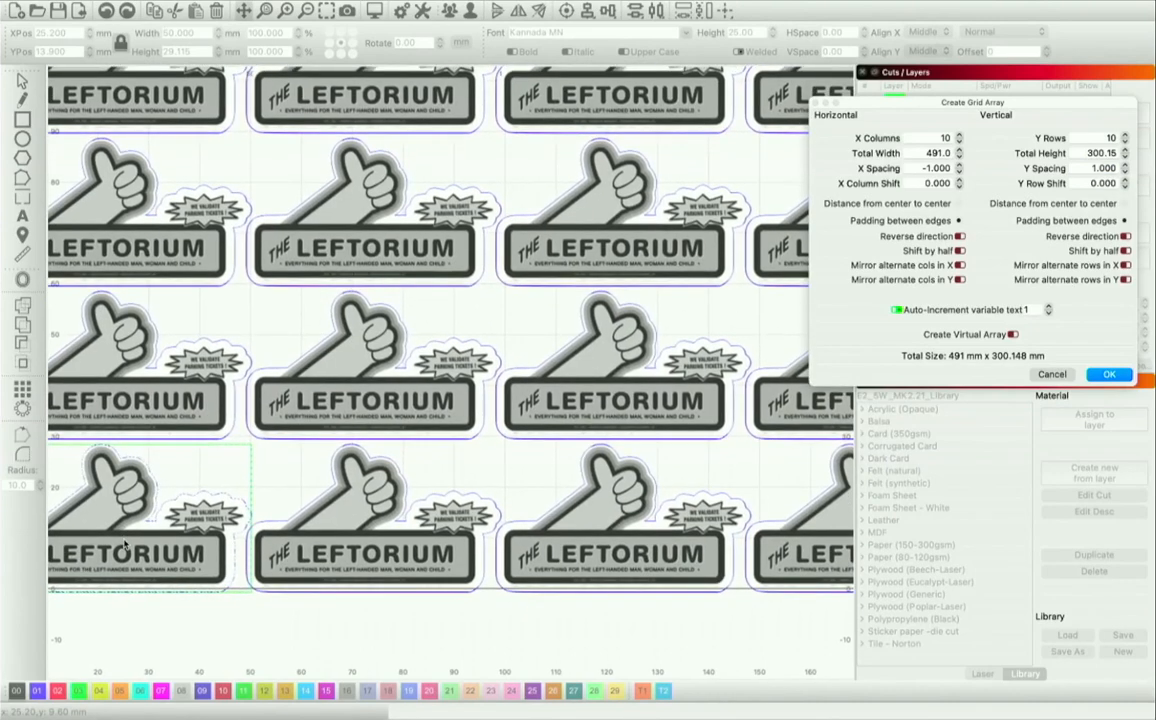
pyautogui.scroll(2, 125, 530)
pyautogui.hscroll(-3, 125, 530)
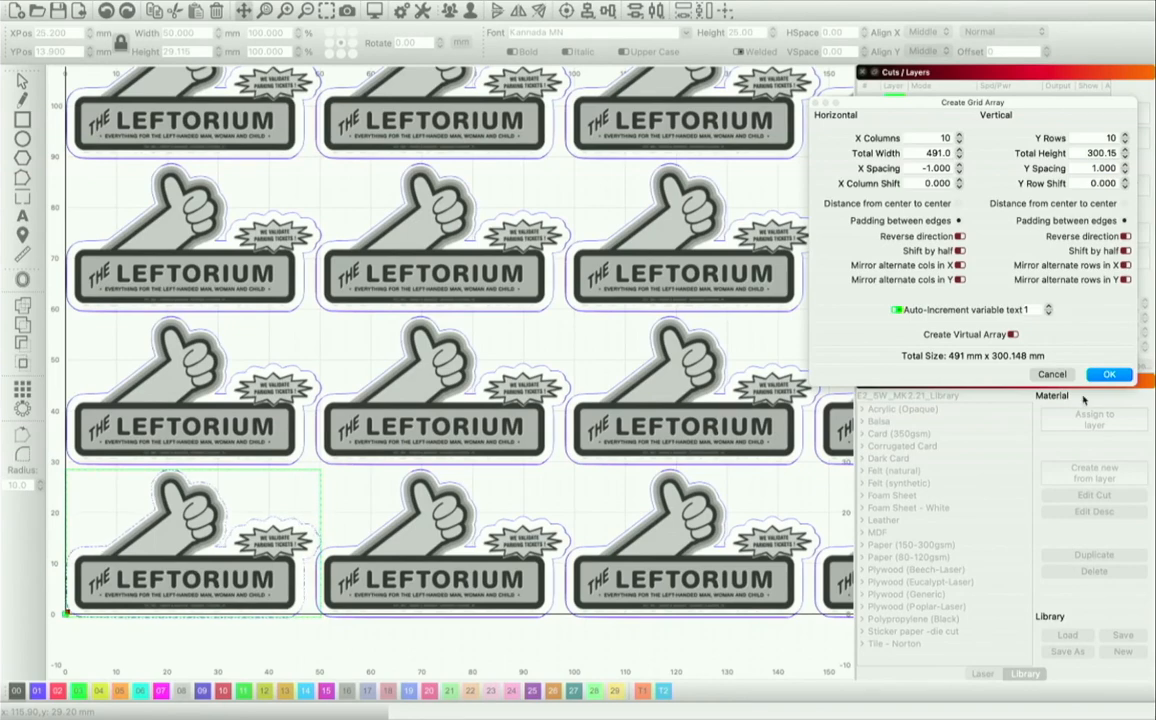
# - Cancel the grid array and move the Leftorium graphic about 1.1 mm upward, inside the bed boundary
pyautogui.click(1052, 374)
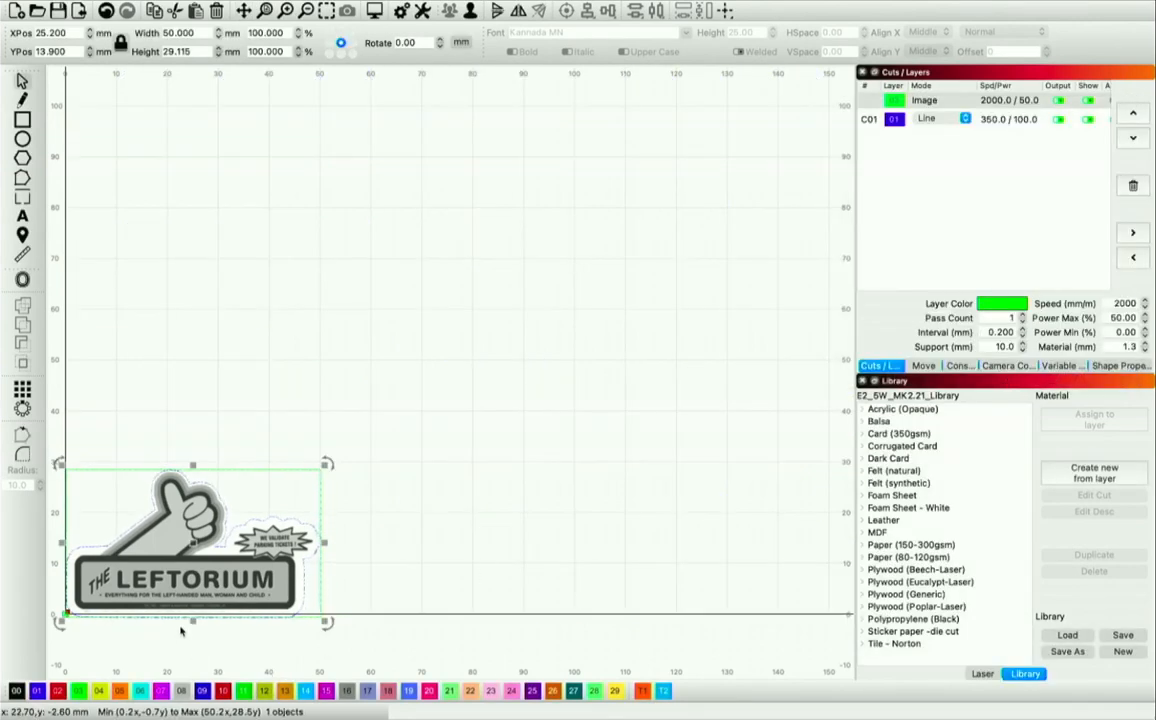
pyautogui.scroll(3, 181, 630)
pyautogui.moveTo(193, 546); pyautogui.dragTo(193, 537)
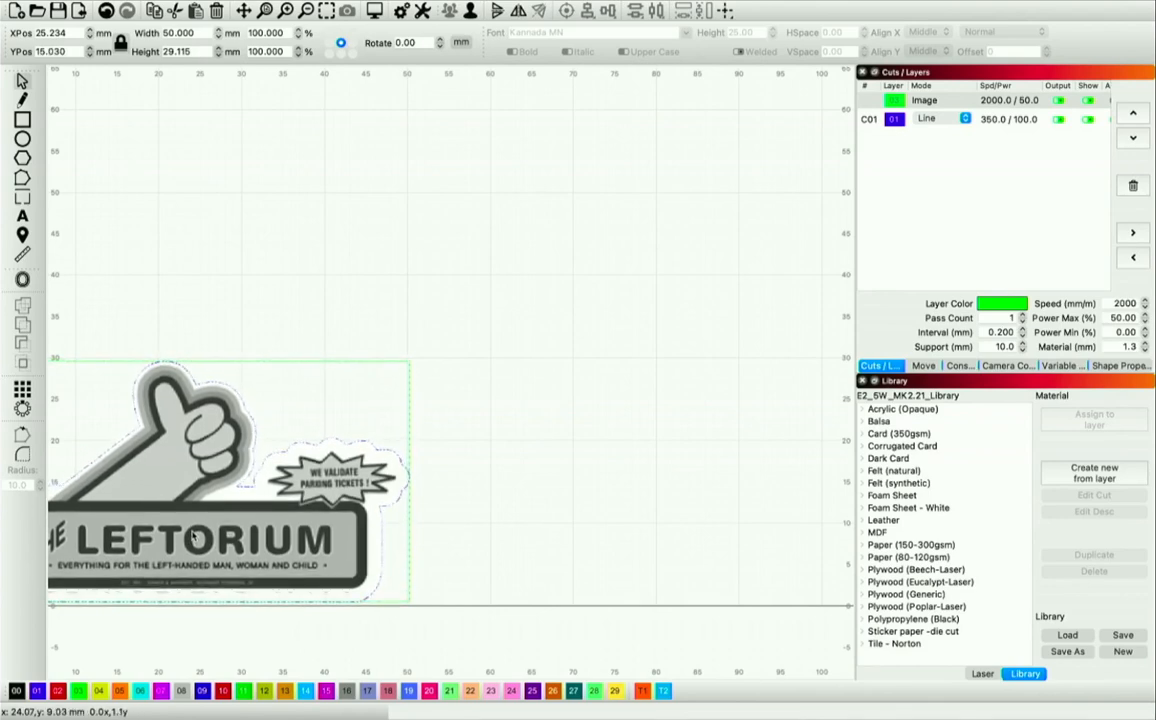
pyautogui.scroll(-4, 505, 465)
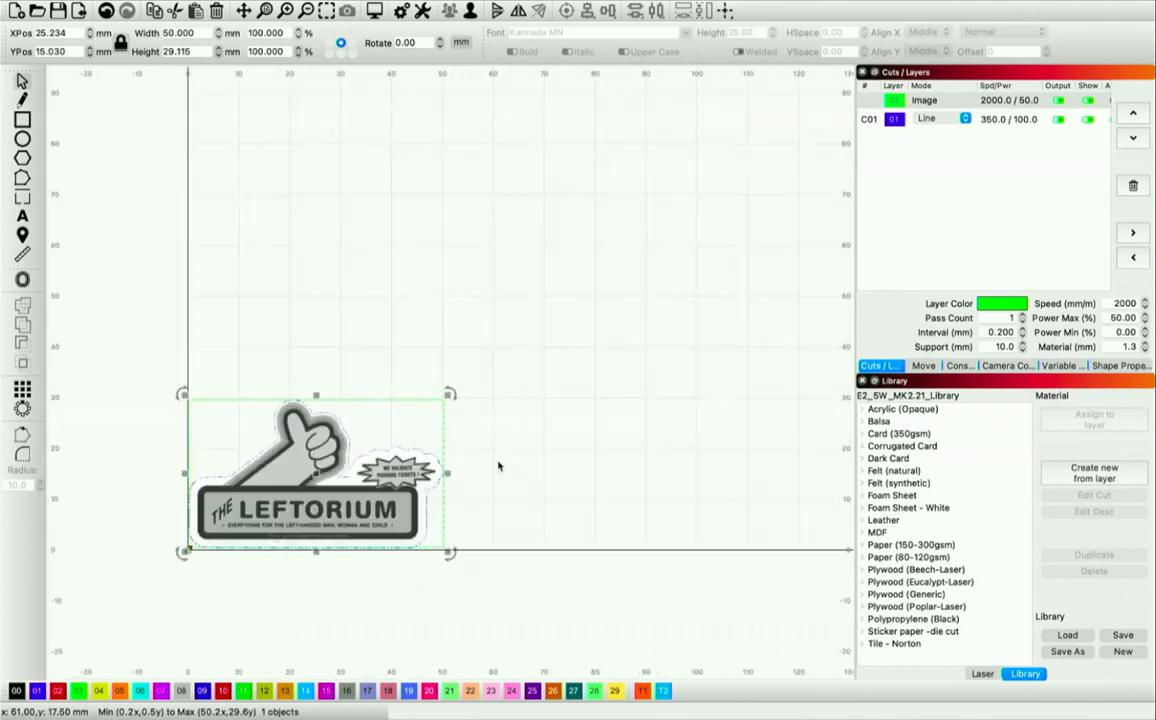
# - Create a one-row grid array of the graphic with 9 columns and an X spacing of 0 mm
pyautogui.click(271, 9)
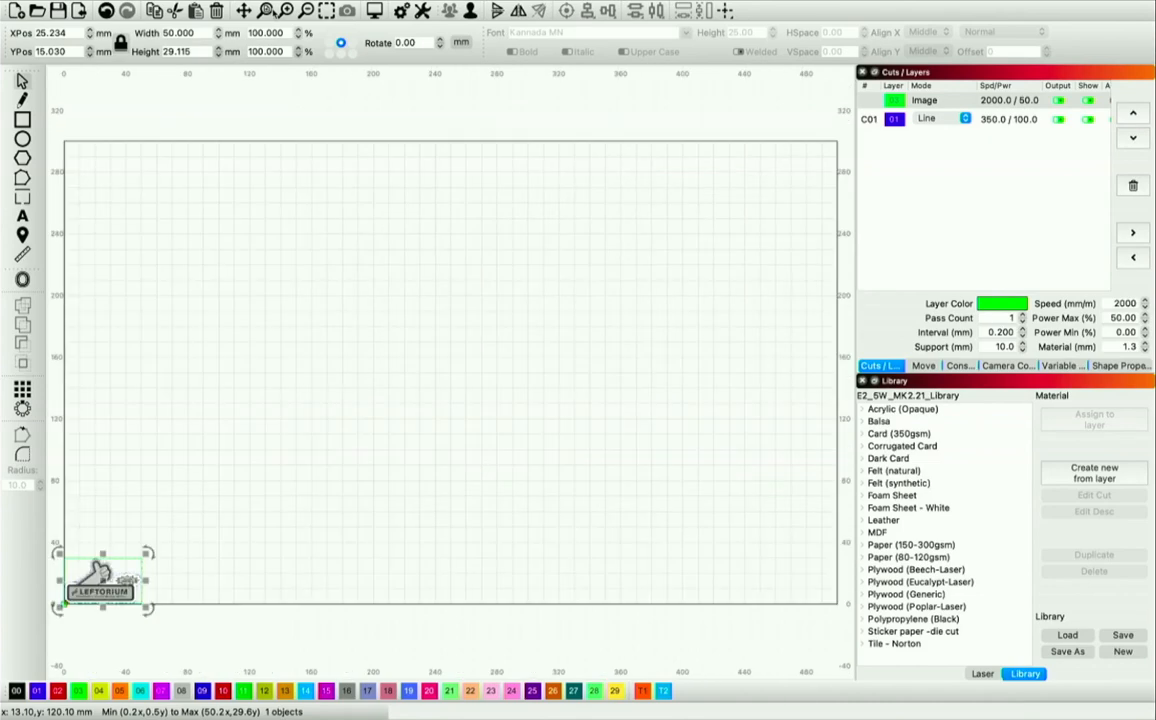
pyautogui.click(22, 391)
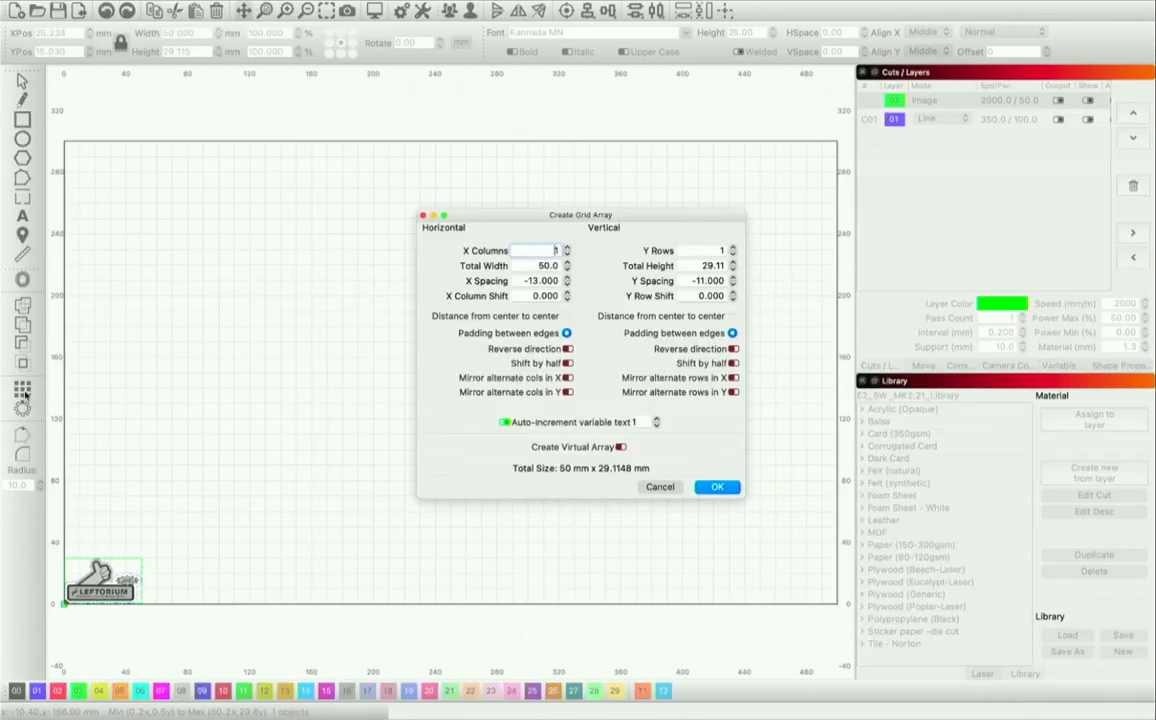
pyautogui.click(566, 250)
pyautogui.click(566, 250)
pyautogui.click(566, 250)
pyautogui.click(566, 250)
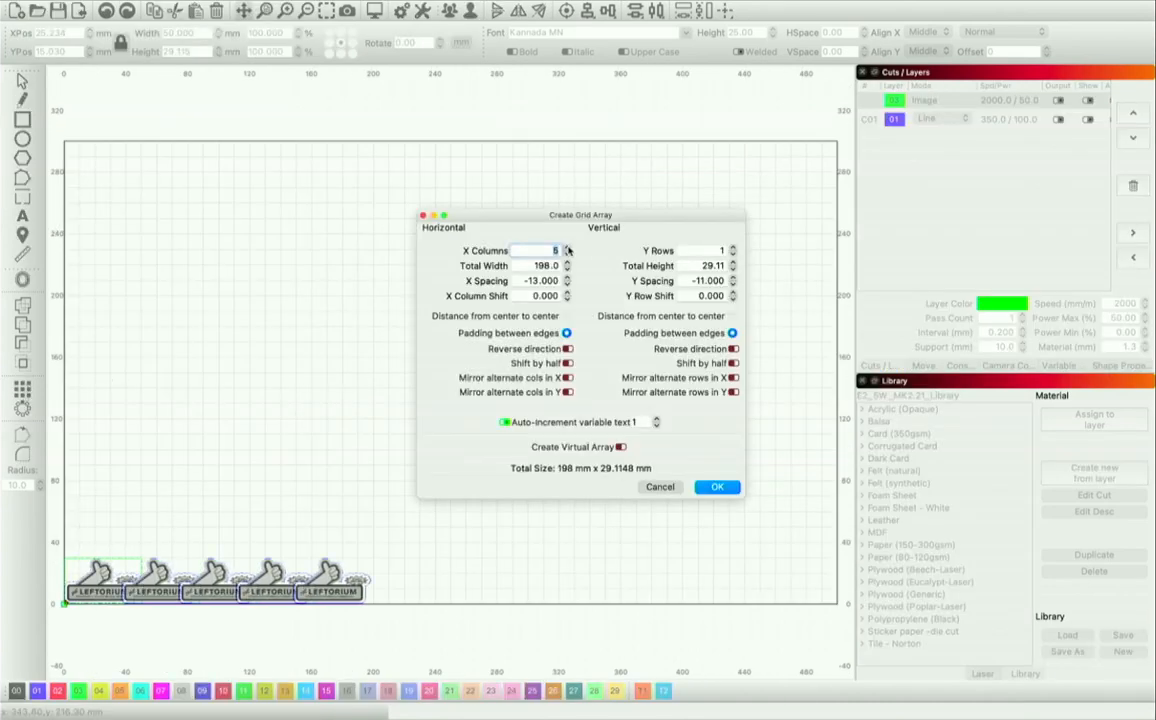
pyautogui.click(566, 250)
pyautogui.click(566, 250)
pyautogui.click(566, 250)
pyautogui.click(567, 250)
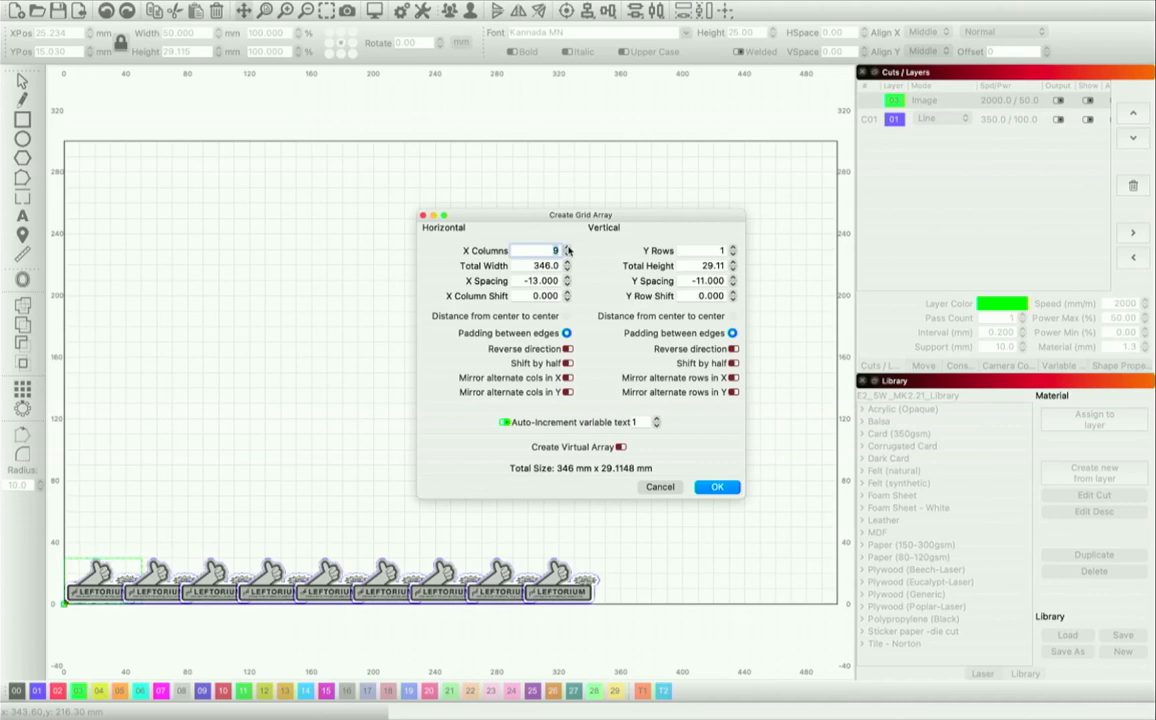
pyautogui.tripleClick(527, 281)
pyautogui.write('0')
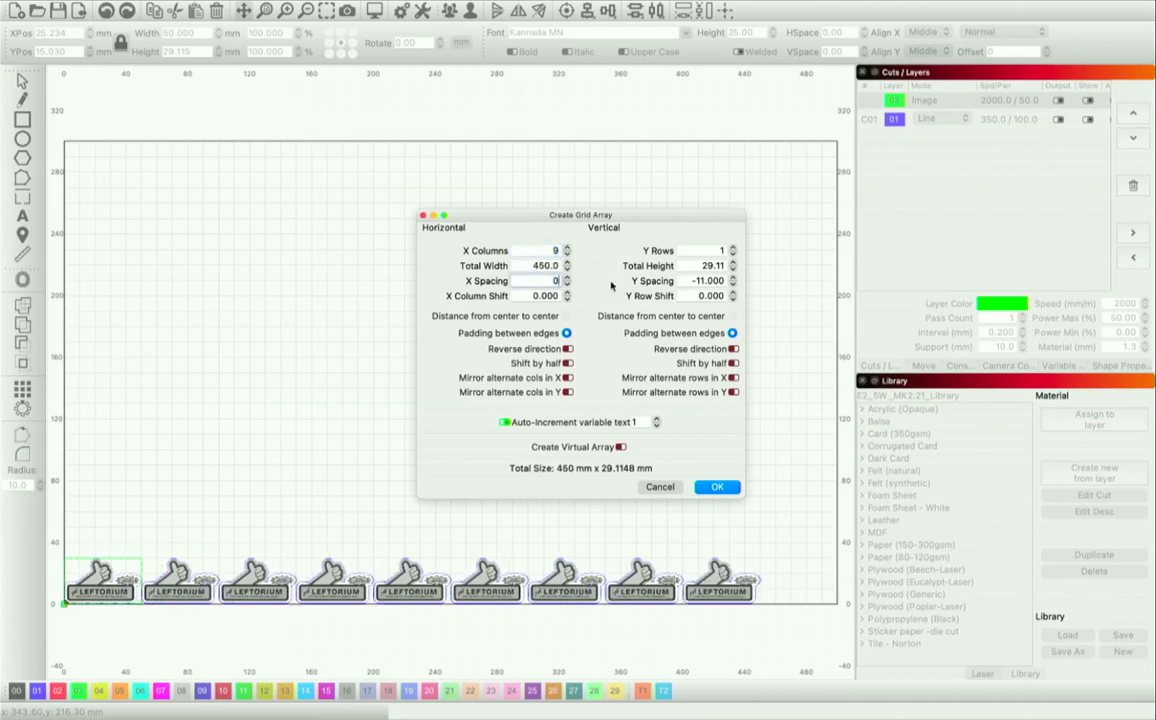
pyautogui.press('Return')
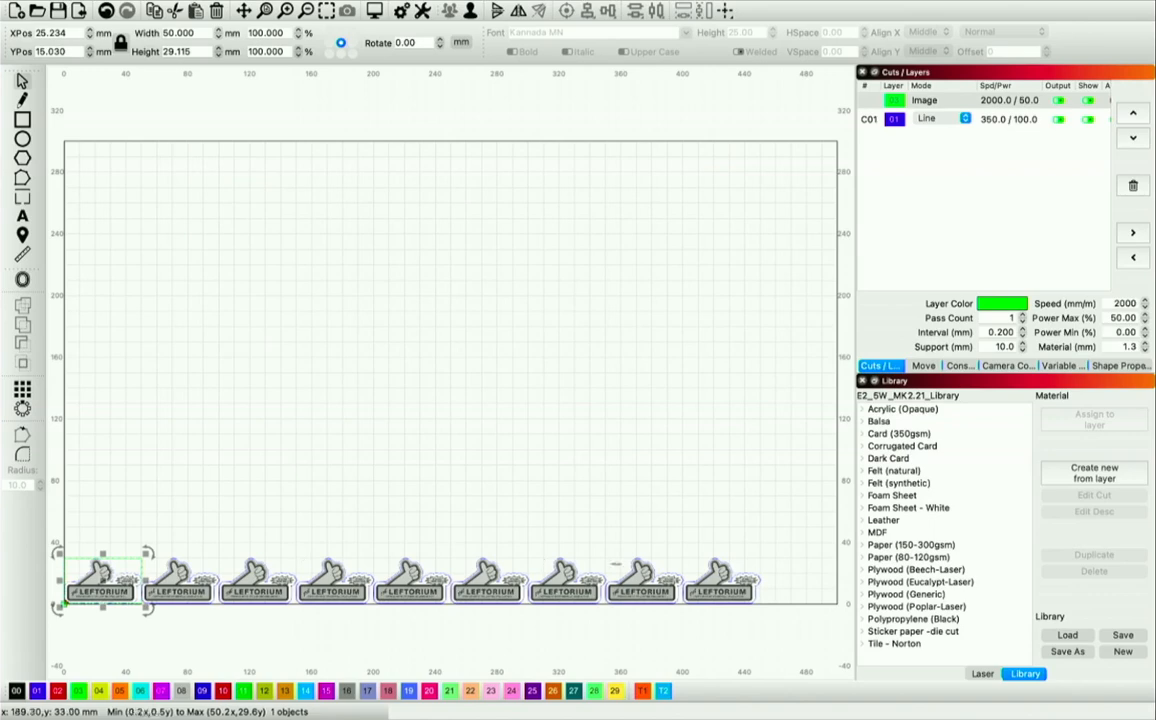
# - Delete all the array copies and reselect the original graphic at the bed's origin corner
pyautogui.moveTo(770, 627); pyautogui.dragTo(173, 553)
pyautogui.press('Delete')
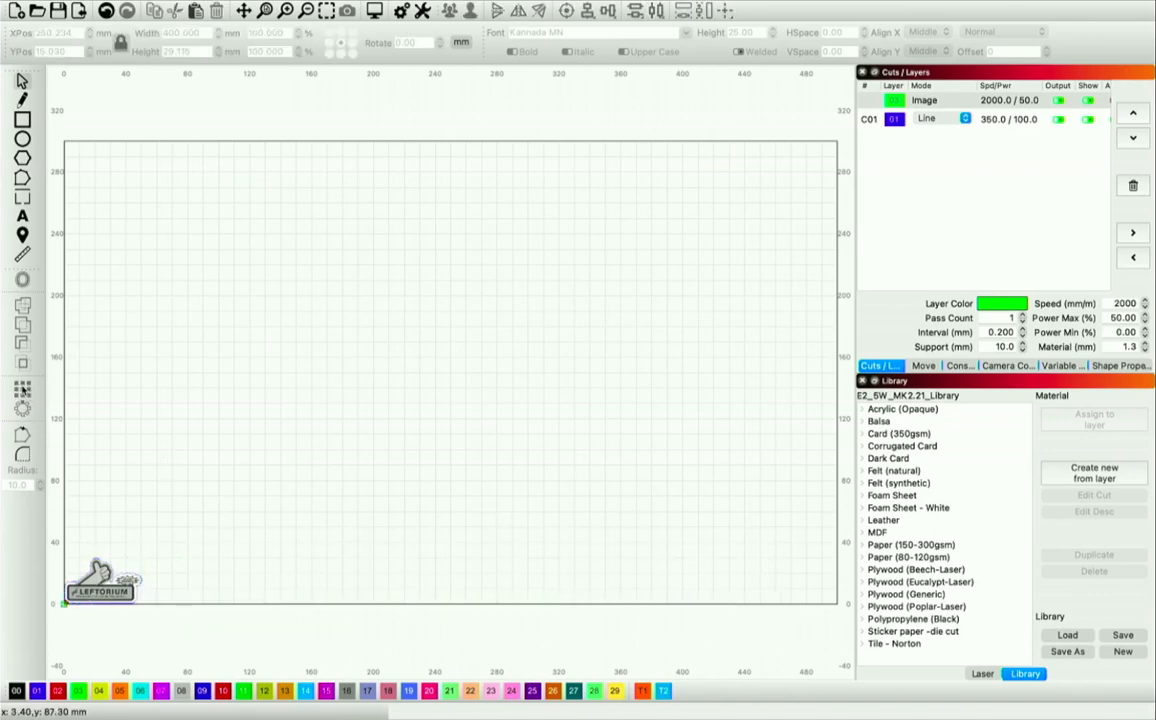
pyautogui.click(117, 590)
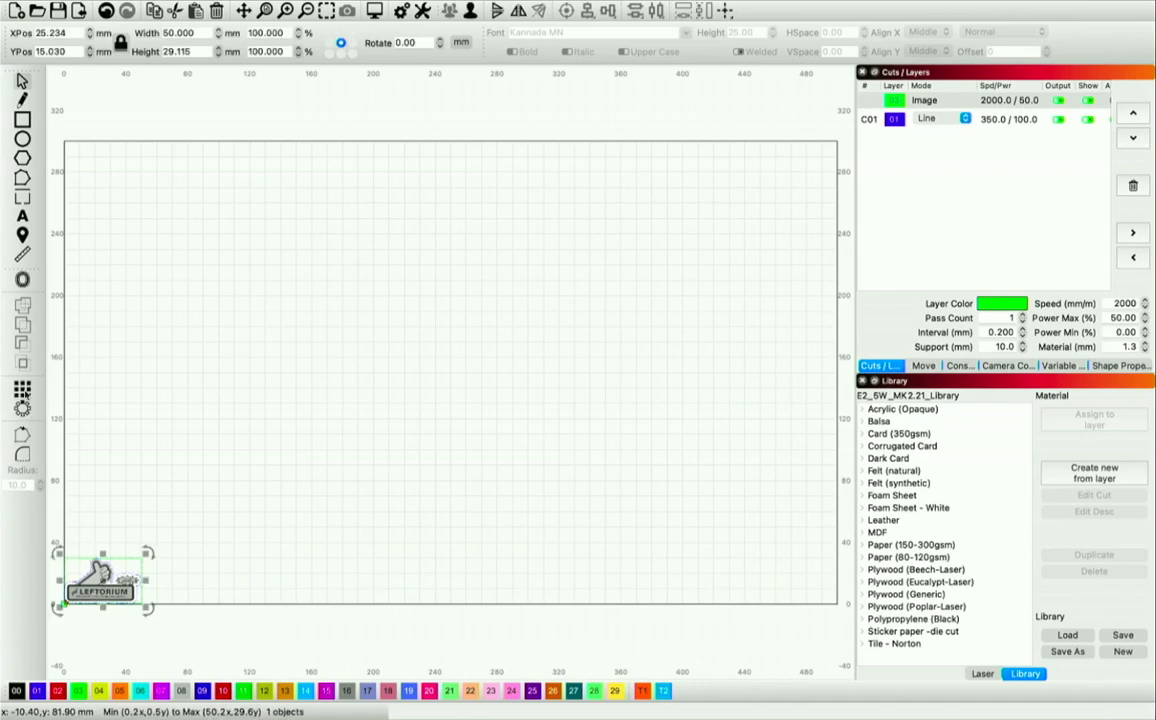
# - Start a grid array of the graphic with a Y spacing of 0 mm and 10 columns
pyautogui.click(25, 393)
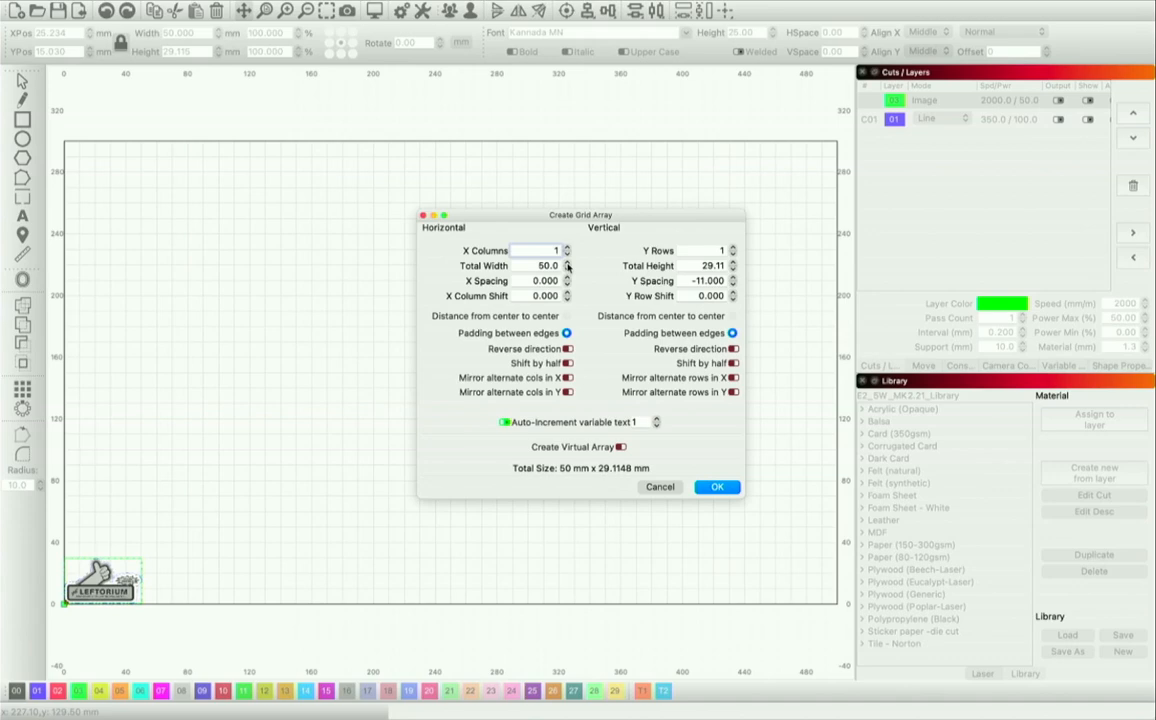
pyautogui.click(769, 262)
pyautogui.moveTo(687, 282); pyautogui.dragTo(779, 286)
pyautogui.write('0')
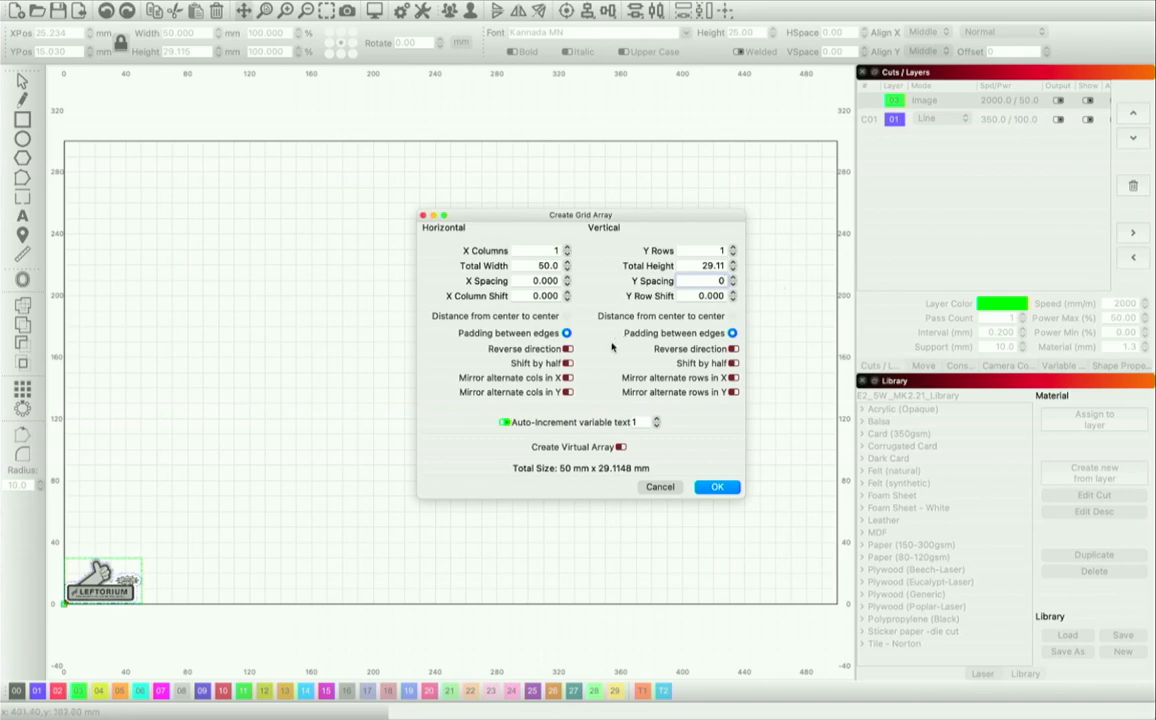
pyautogui.click(567, 248)
pyautogui.click(567, 248)
pyautogui.click(567, 248)
pyautogui.click(567, 248)
pyautogui.click(567, 248)
pyautogui.click(567, 248)
pyautogui.click(567, 248)
pyautogui.click(567, 248)
pyautogui.click(567, 248)
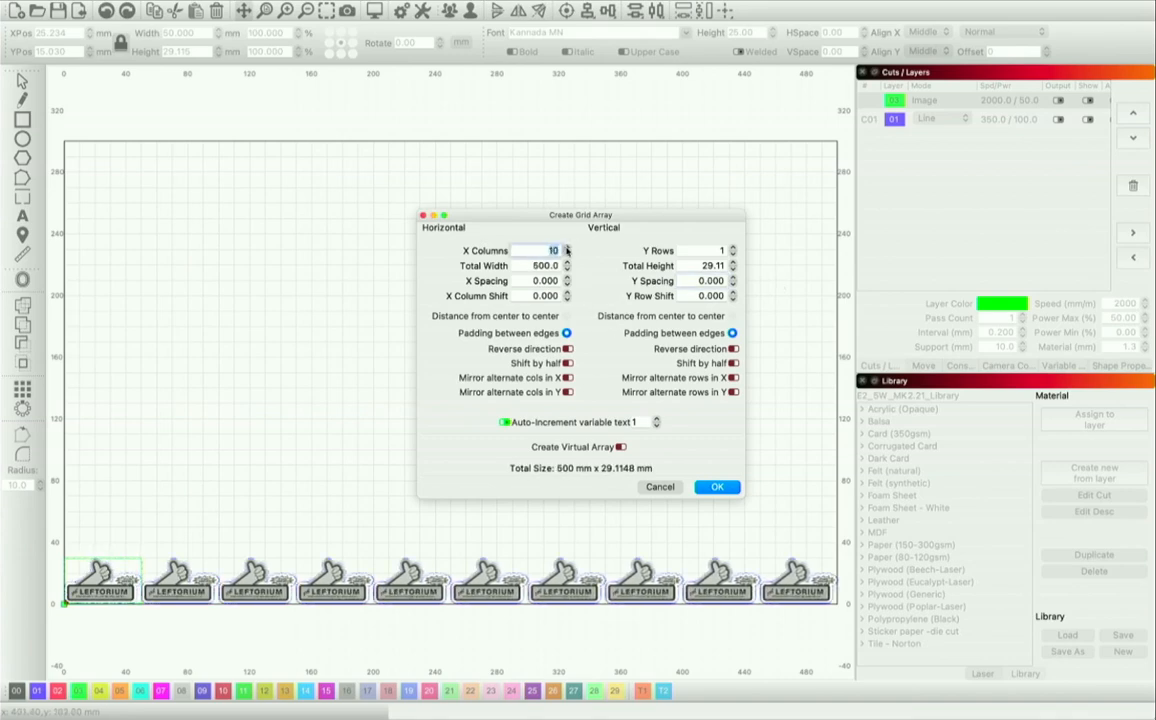
# - Set the array's number of rows to 10
pyautogui.click(733, 248)
pyautogui.click(733, 248)
pyautogui.click(733, 248)
pyautogui.click(733, 248)
pyautogui.click(733, 248)
pyautogui.click(733, 248)
pyautogui.click(733, 248)
pyautogui.click(733, 248)
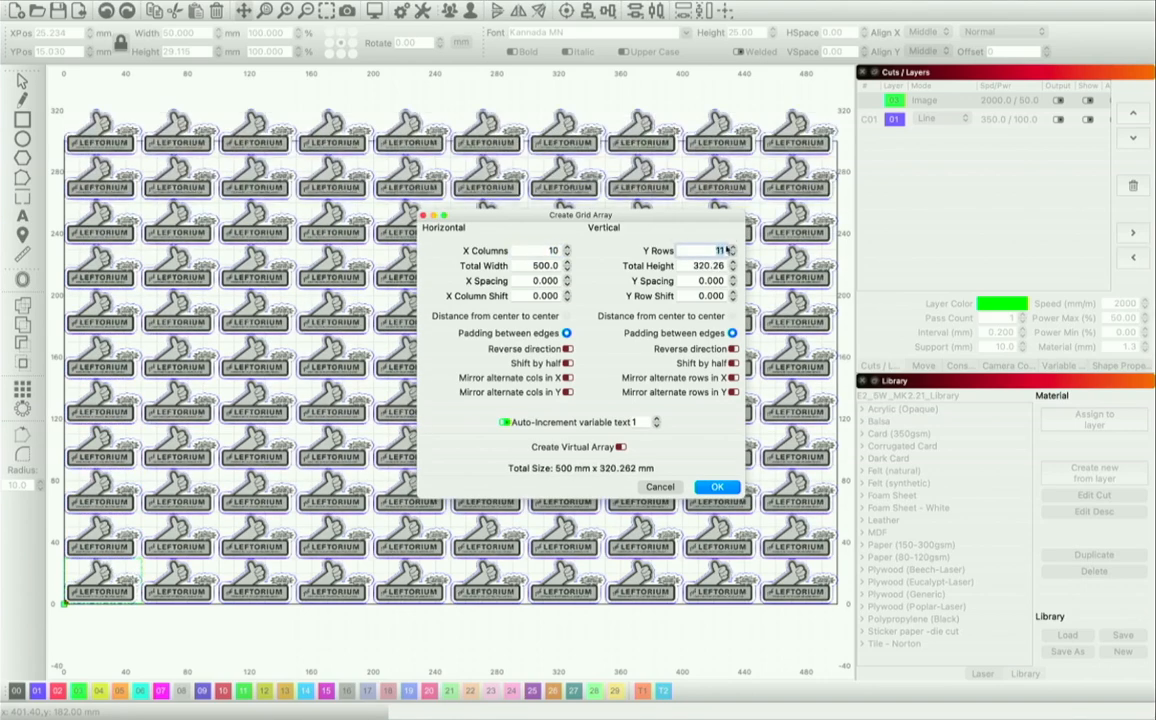
pyautogui.click(733, 254)
# - Check the array's upper corners against the bed boundary and set the X spacing between columns to -1 mm
pyautogui.moveTo(573, 221); pyautogui.dragTo(1008, 175)
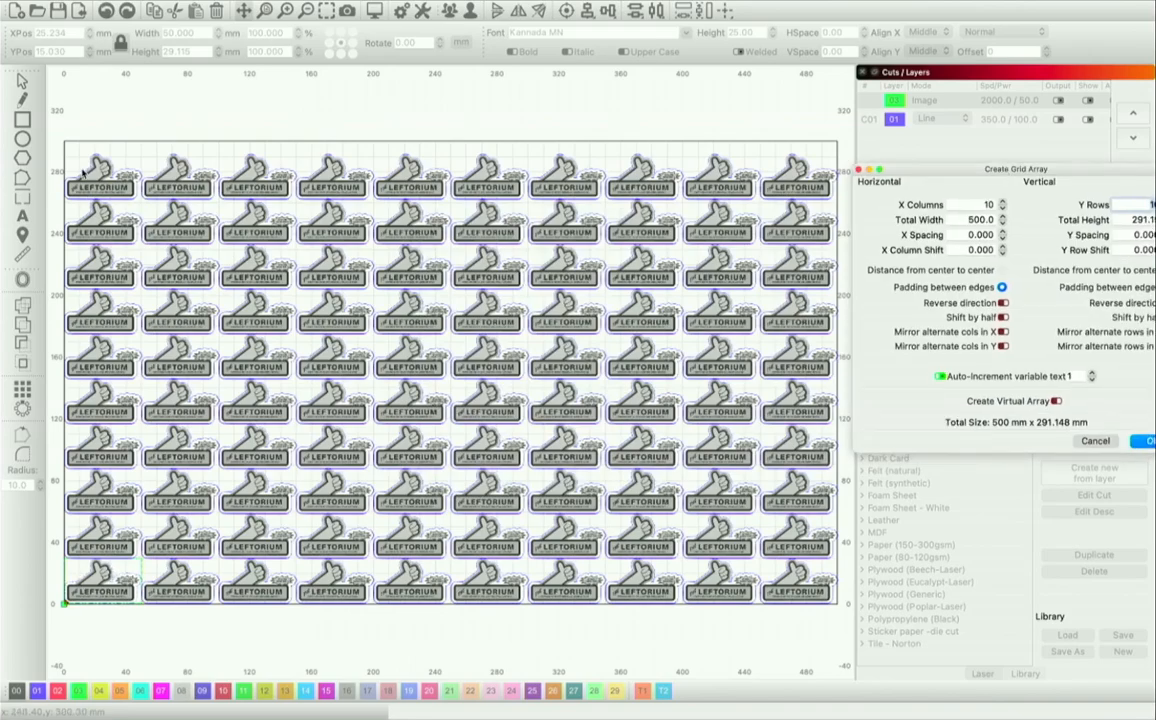
pyautogui.scroll(8, 80, 176)
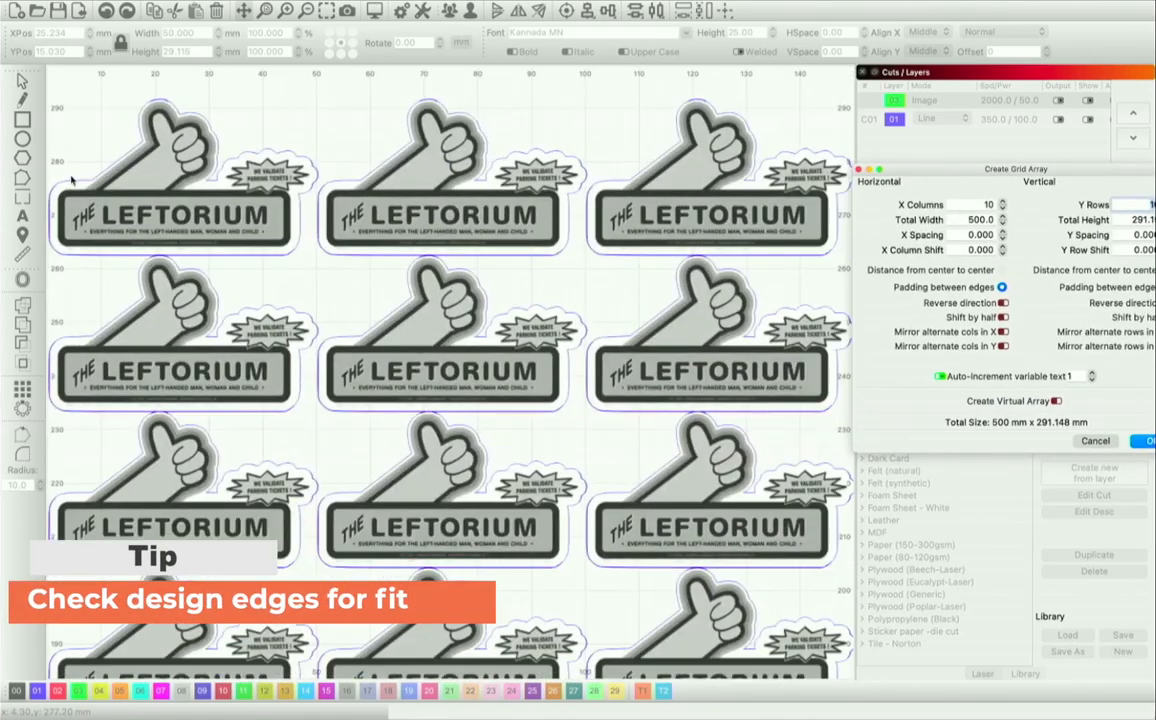
pyautogui.scroll(-2, 72, 180)
pyautogui.scroll(-5, 148, 354)
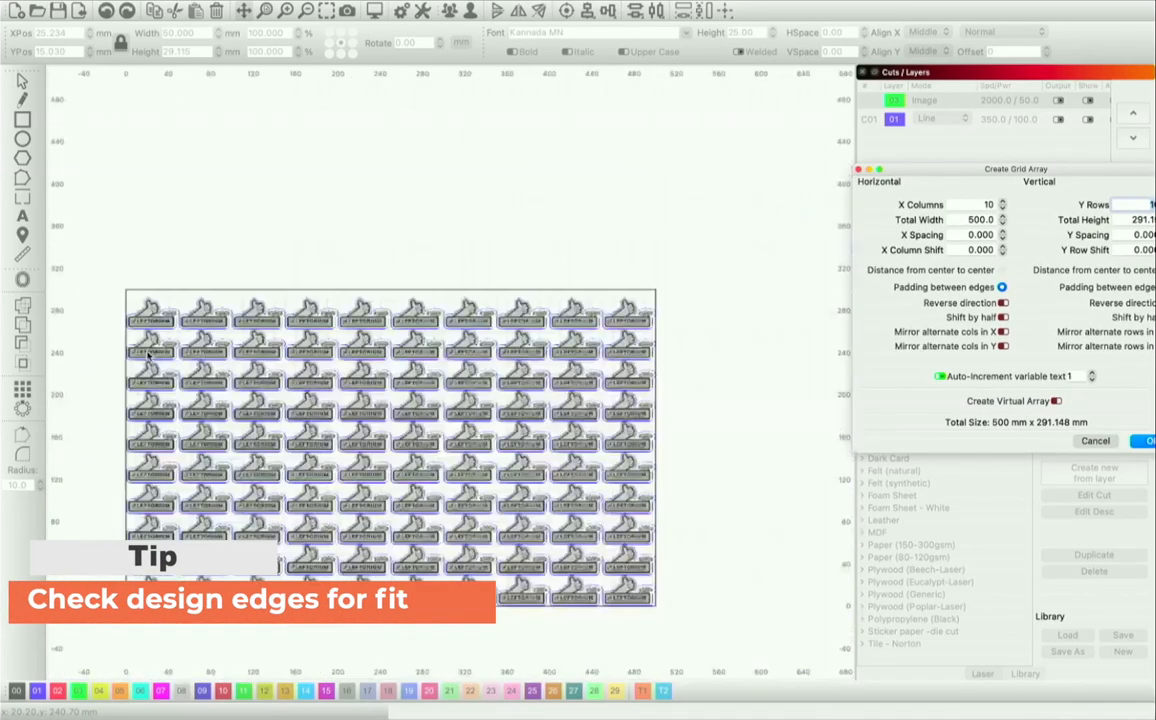
pyautogui.scroll(5, 648, 318)
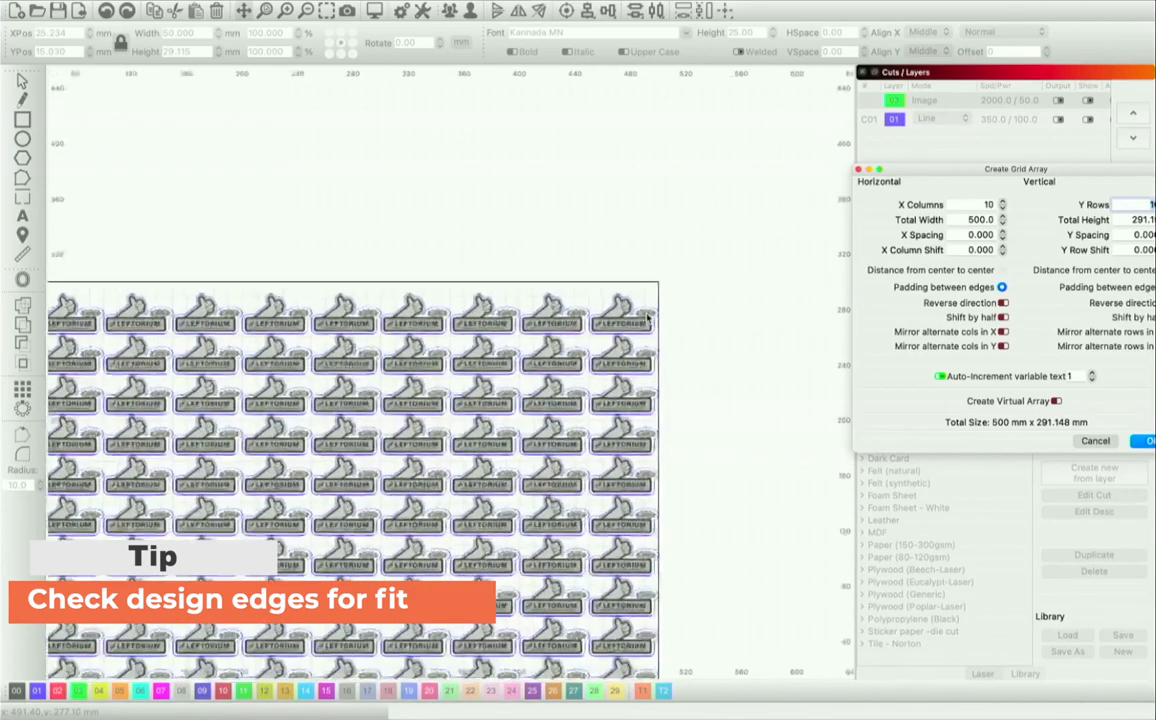
pyautogui.scroll(2, 648, 318)
pyautogui.moveTo(1040, 169); pyautogui.dragTo(953, 74)
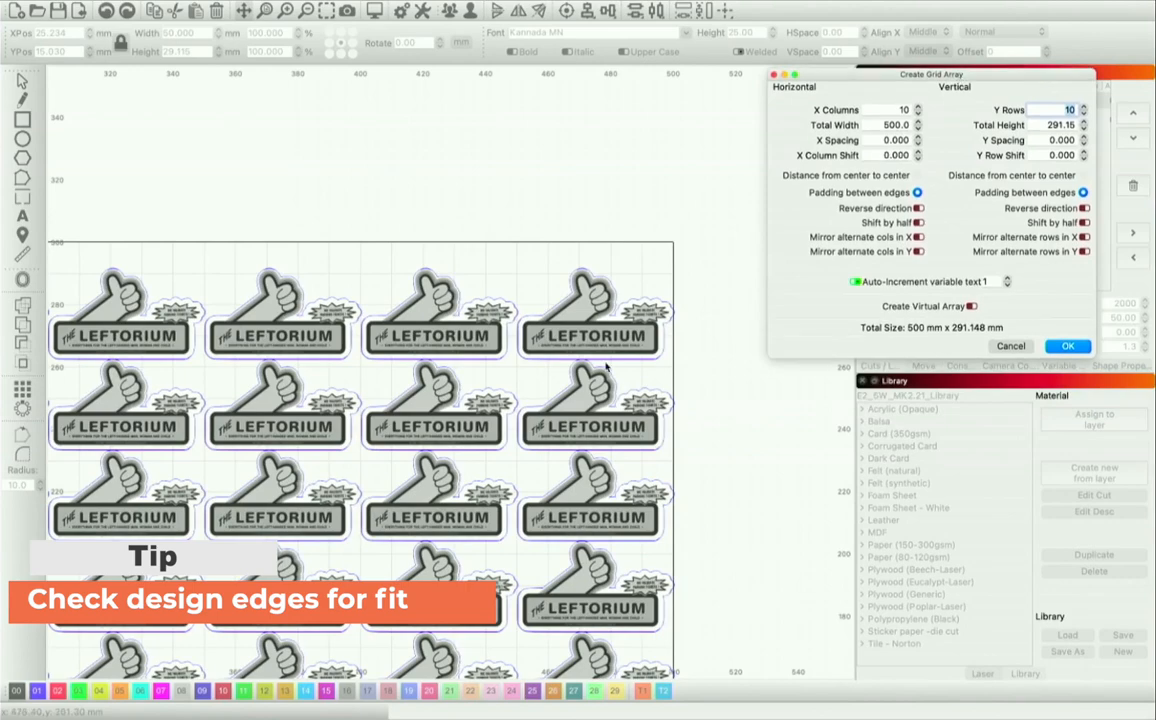
pyautogui.scroll(3, 606, 368)
pyautogui.scroll(2, 705, 308)
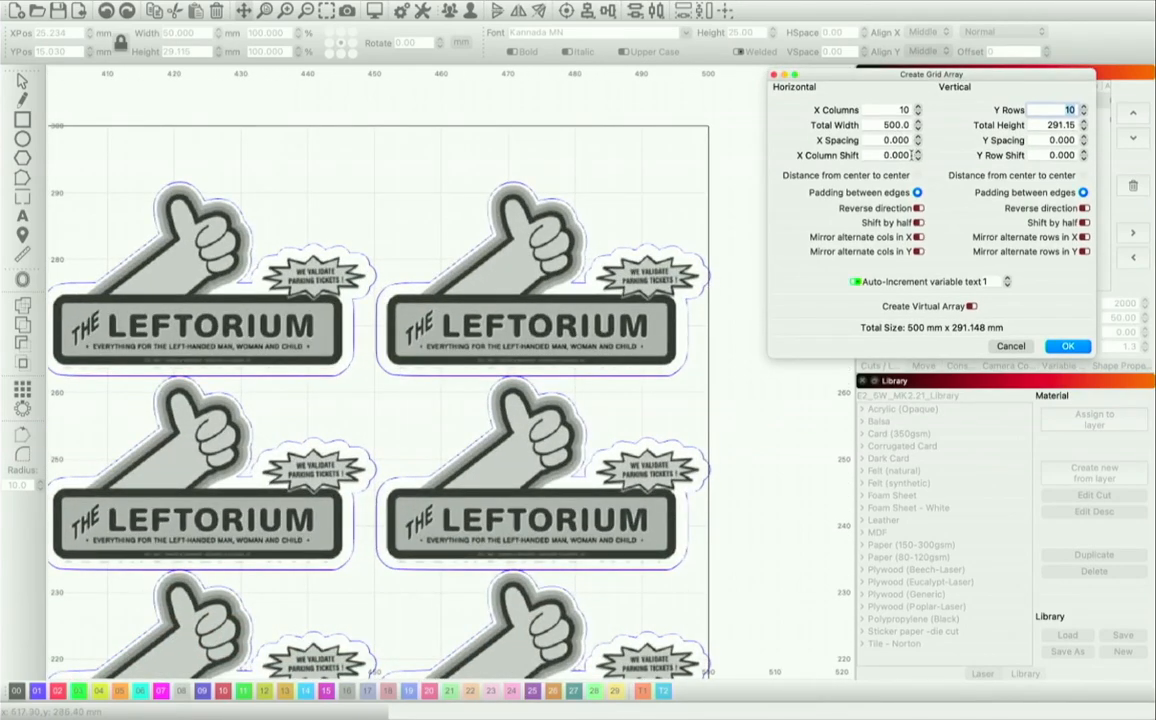
pyautogui.click(918, 143)
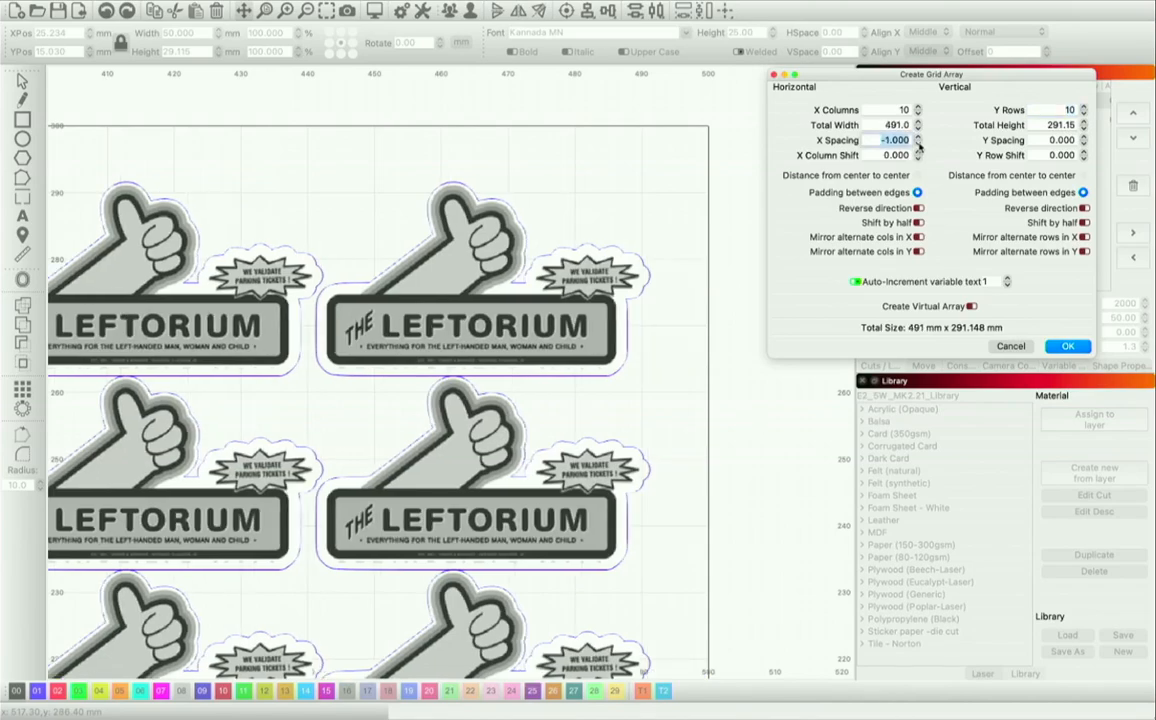
# - Examine how the cut outlines around all the array's outer edges and corners sit within the laser bed
pyautogui.scroll(-12, 591, 310)
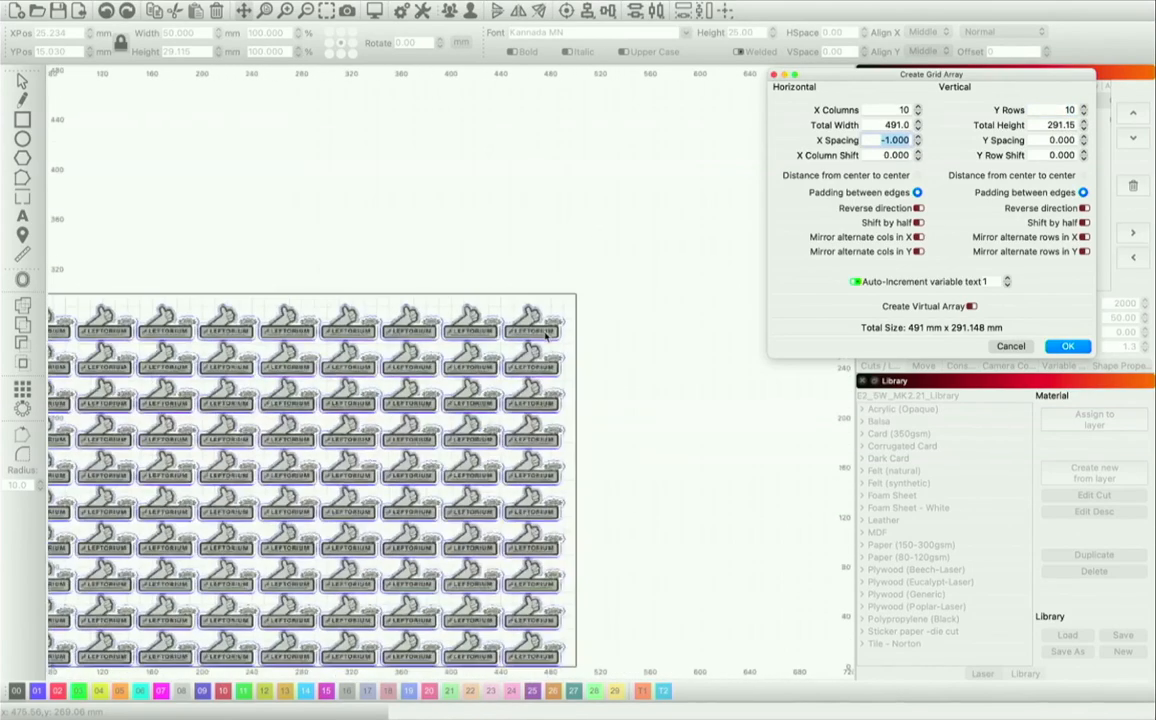
pyautogui.scroll(8, 268, 330)
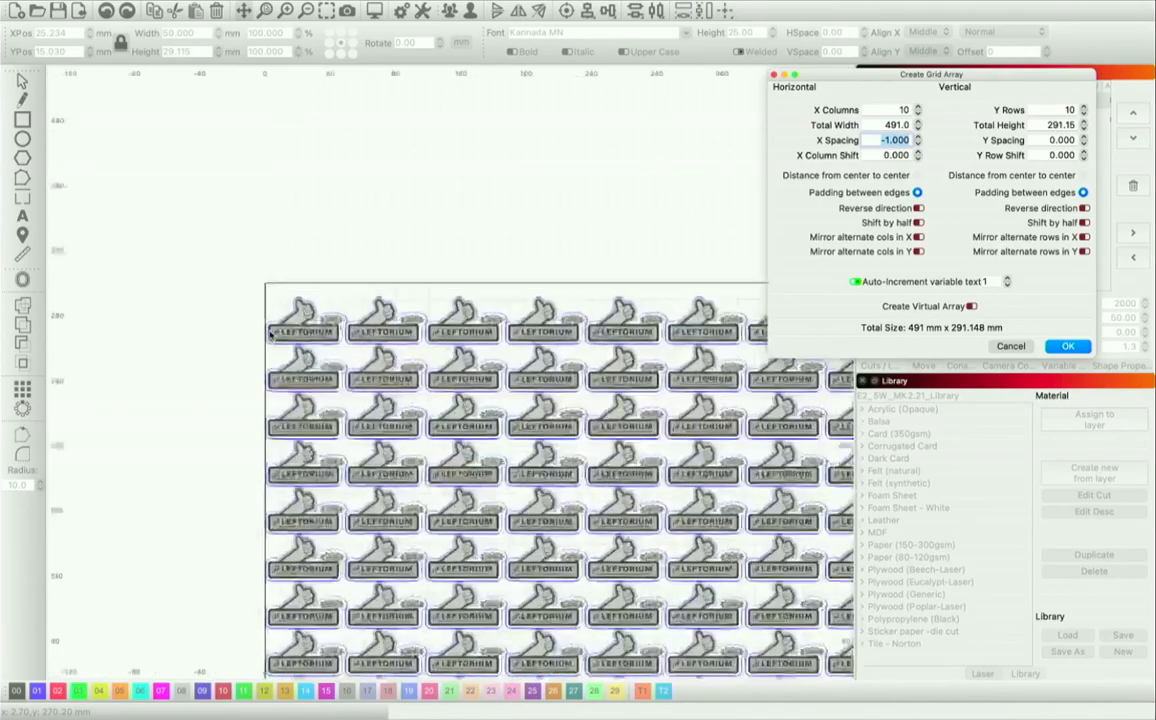
pyautogui.scroll(-8, 268, 335)
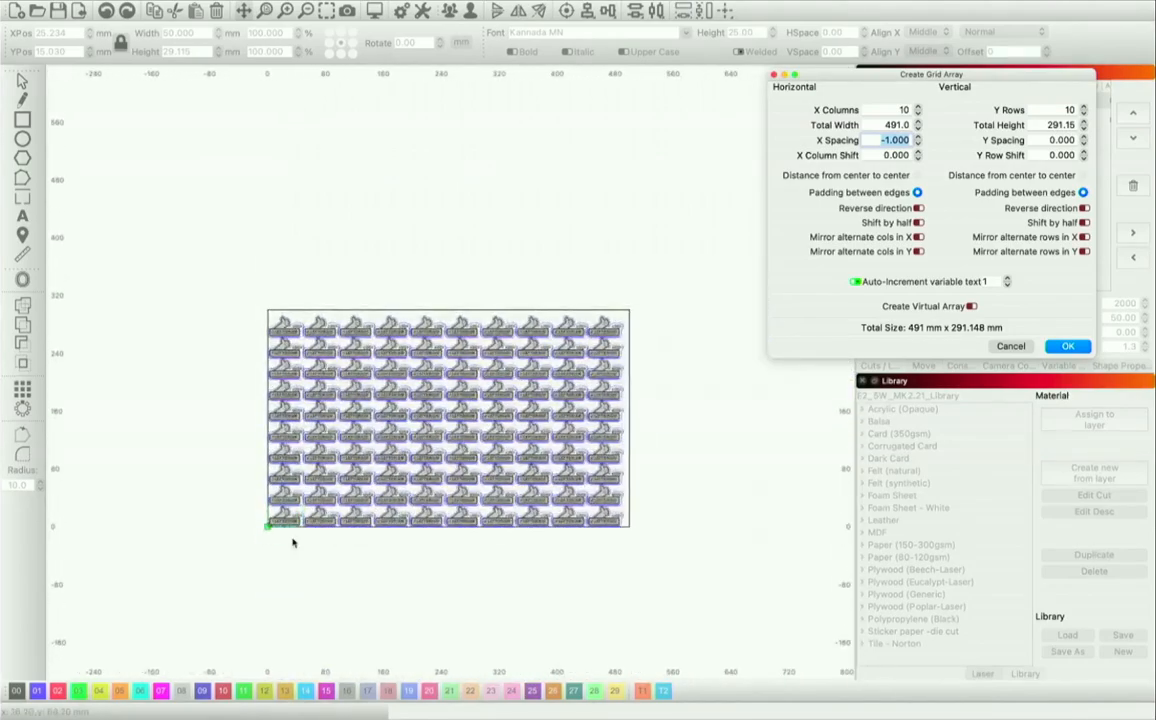
pyautogui.scroll(9, 317, 530)
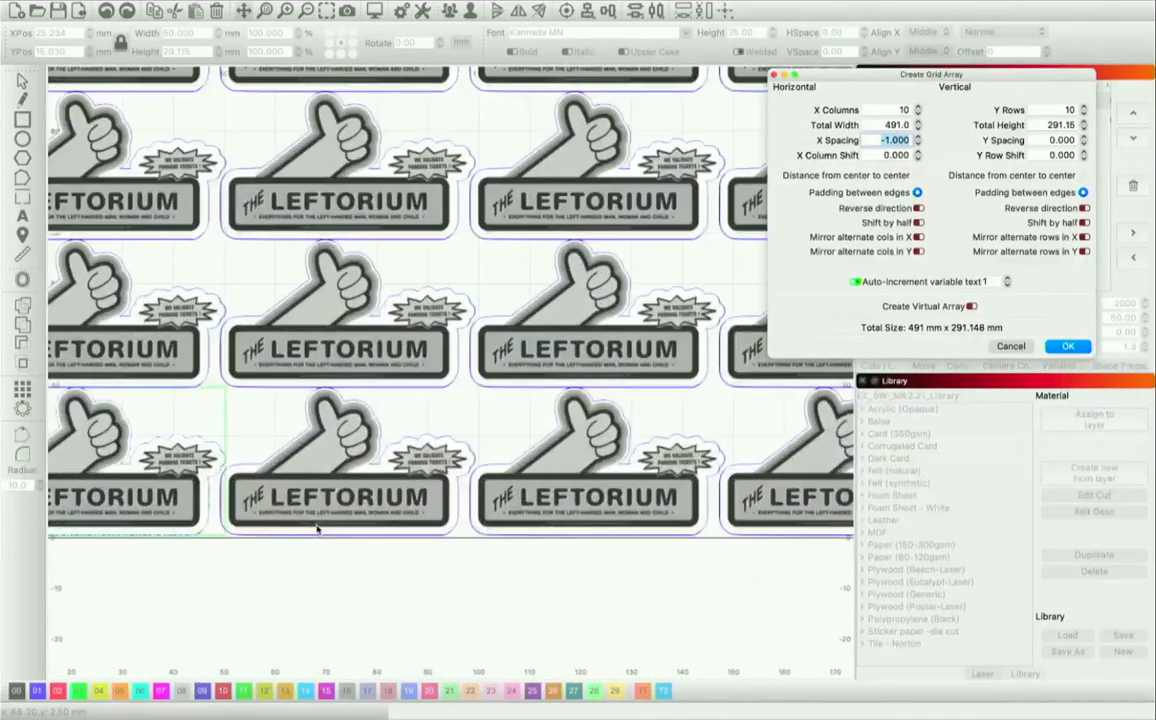
pyautogui.scroll(-8, 590, 508)
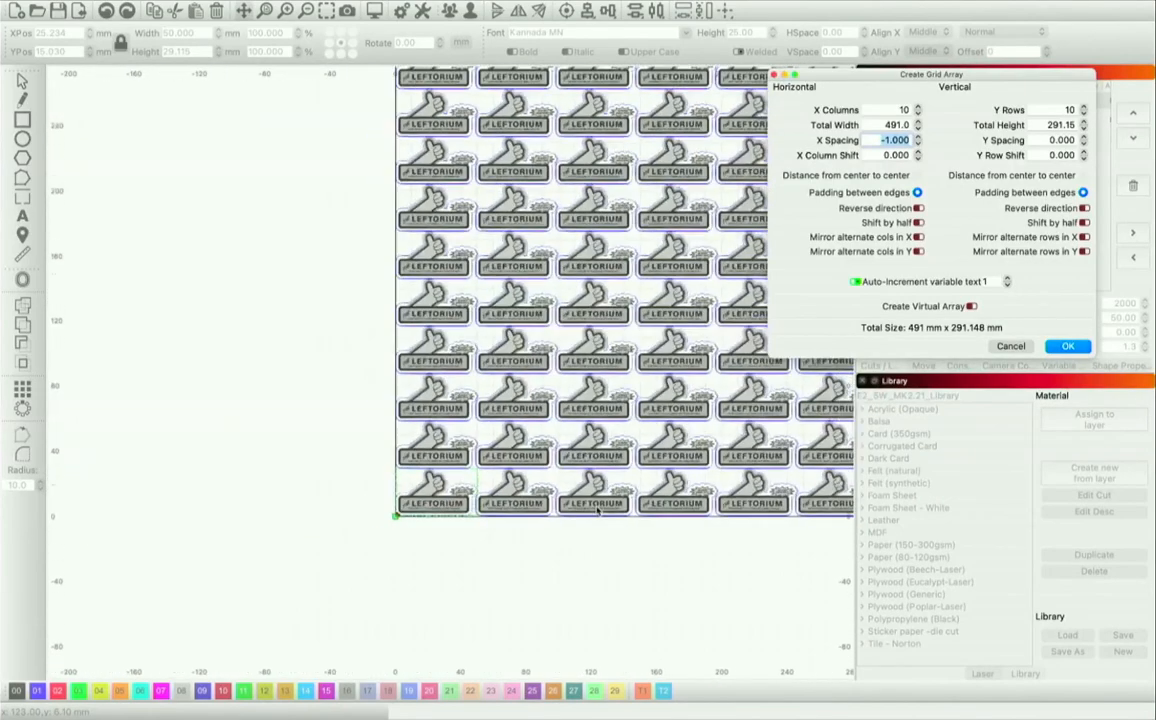
pyautogui.scroll(-6, 597, 509)
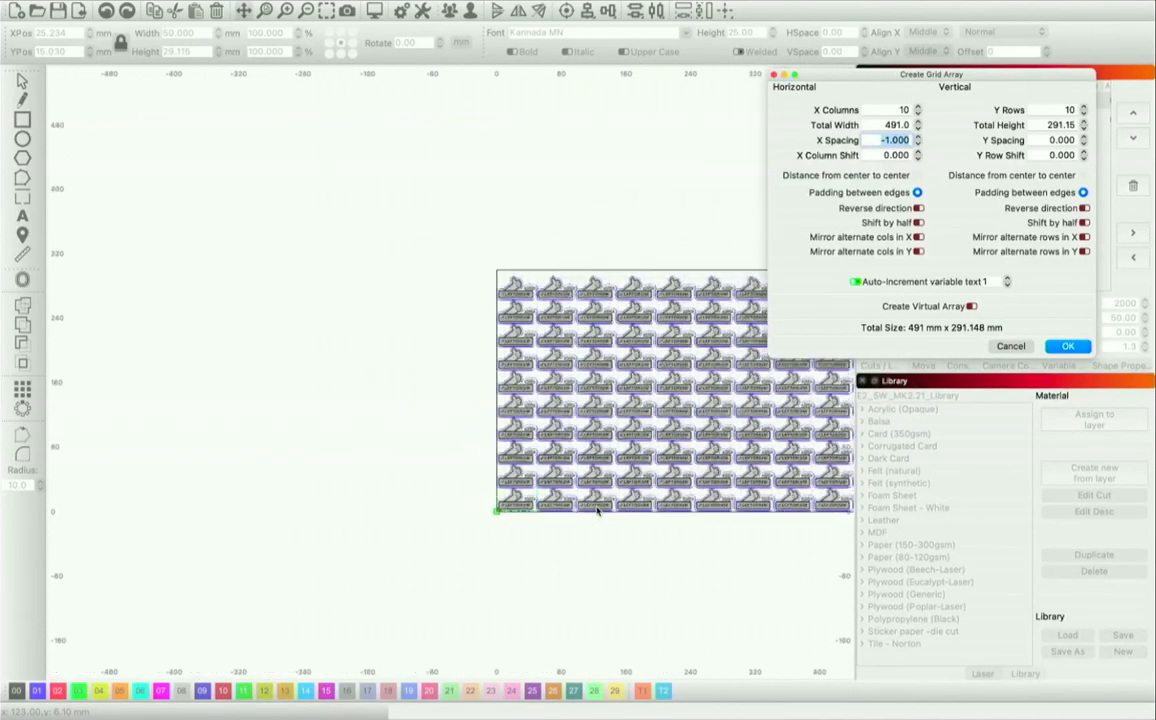
pyautogui.scroll(10, 780, 496)
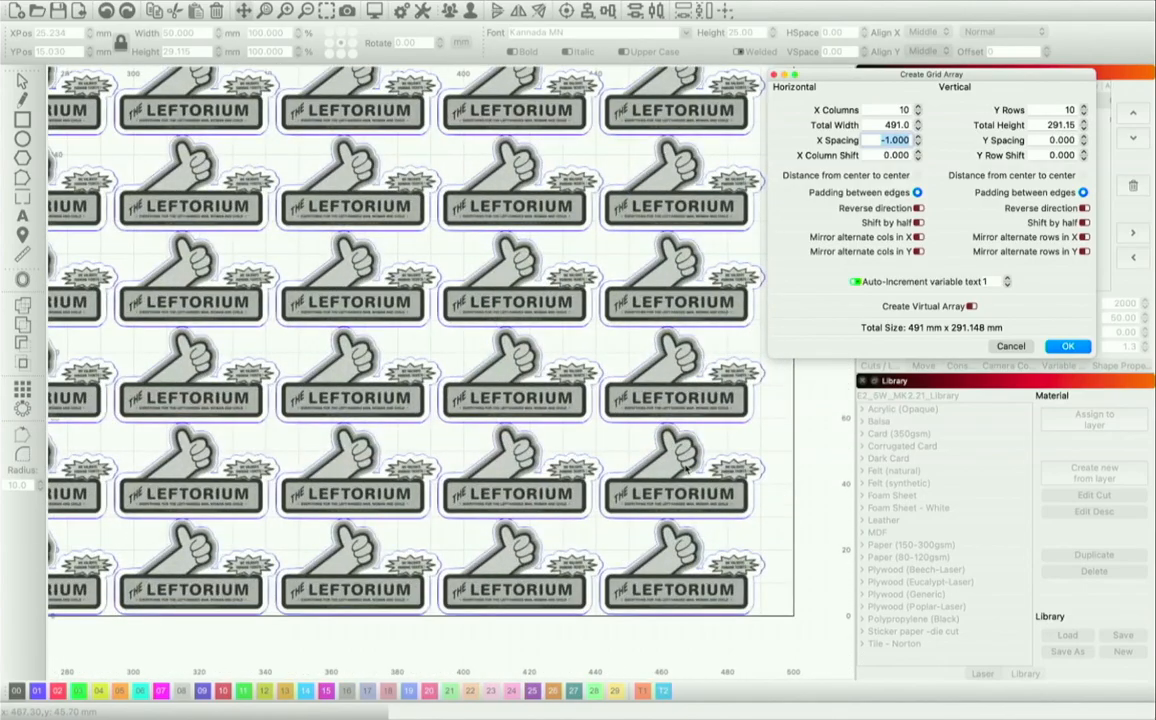
pyautogui.scroll(-7, 622, 427)
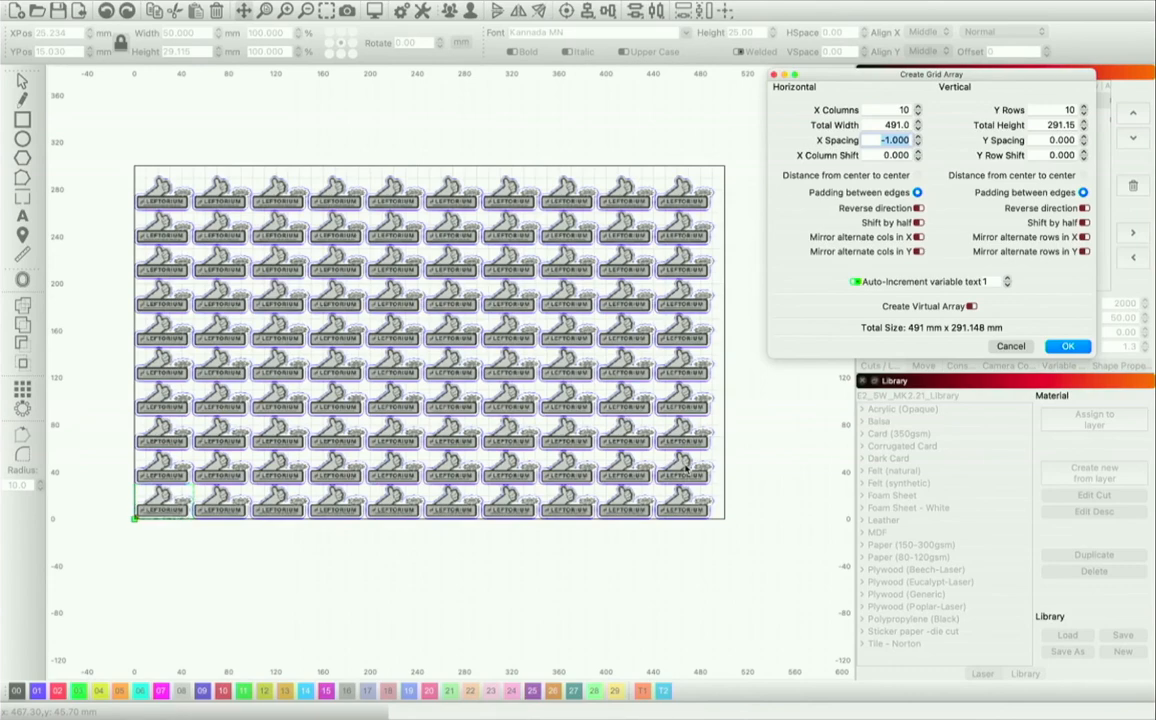
# - Try a total array width of 400 mm and set it to 490 mm instead
pyautogui.click(897, 125)
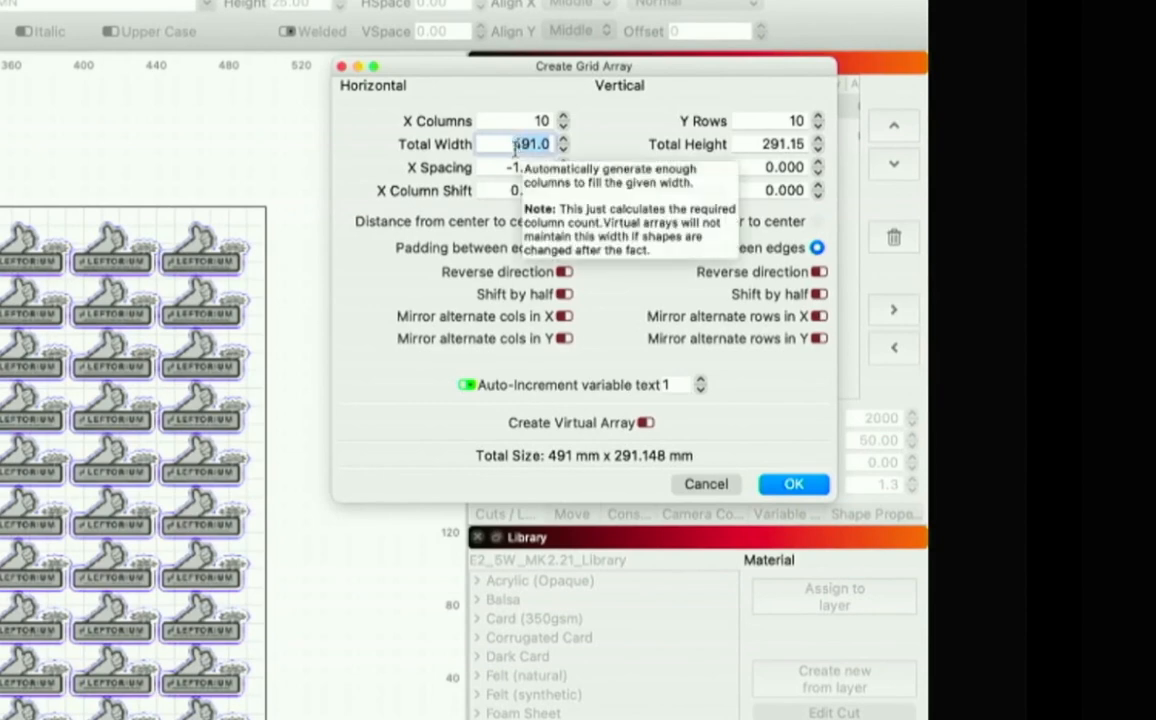
pyautogui.write('400')
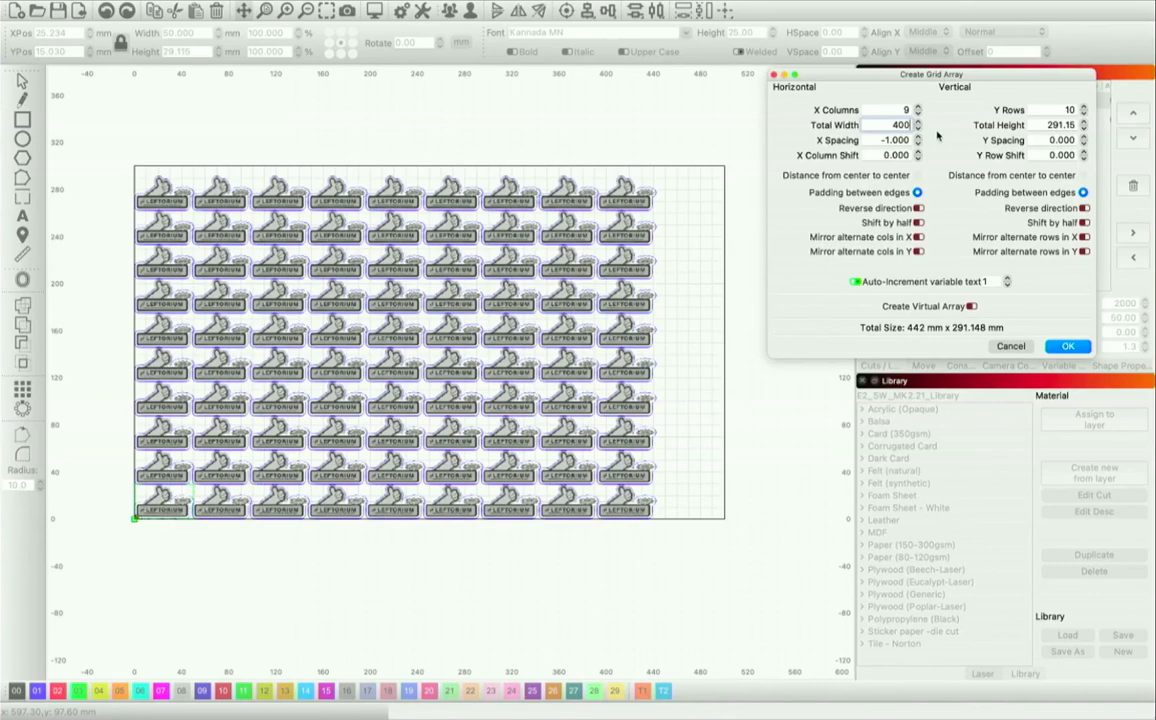
pyautogui.press('BackSpace')
pyautogui.press('BackSpace')
pyautogui.press('BackSpace')
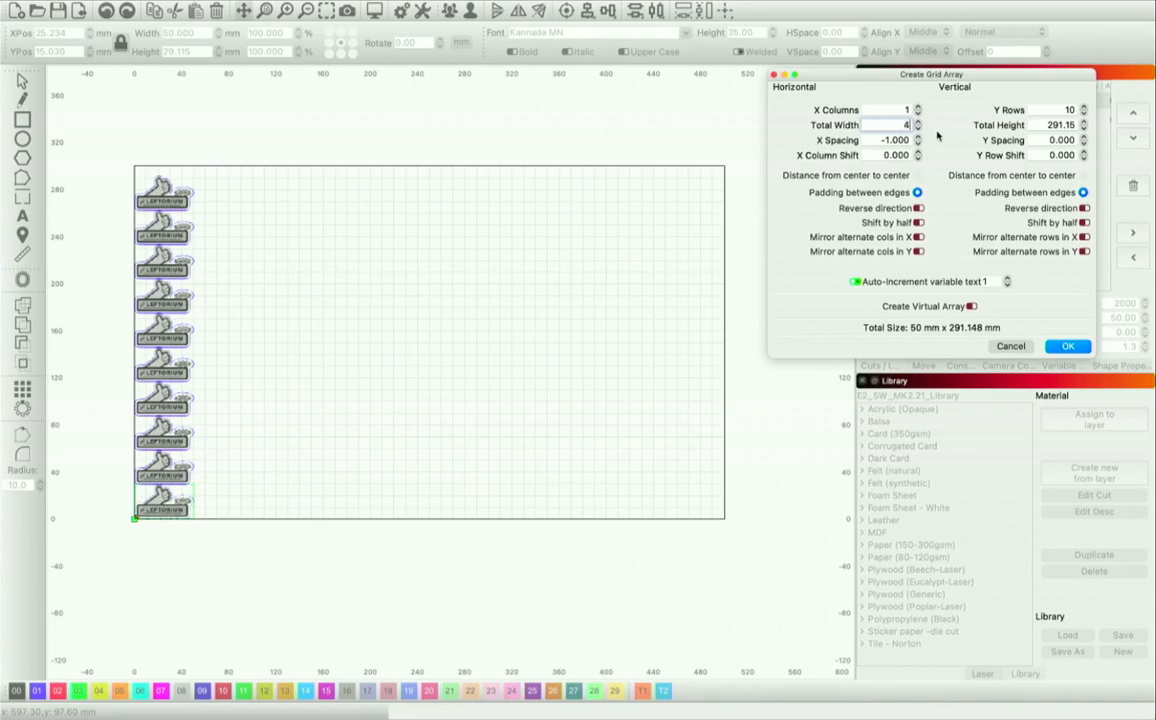
pyautogui.write('490')
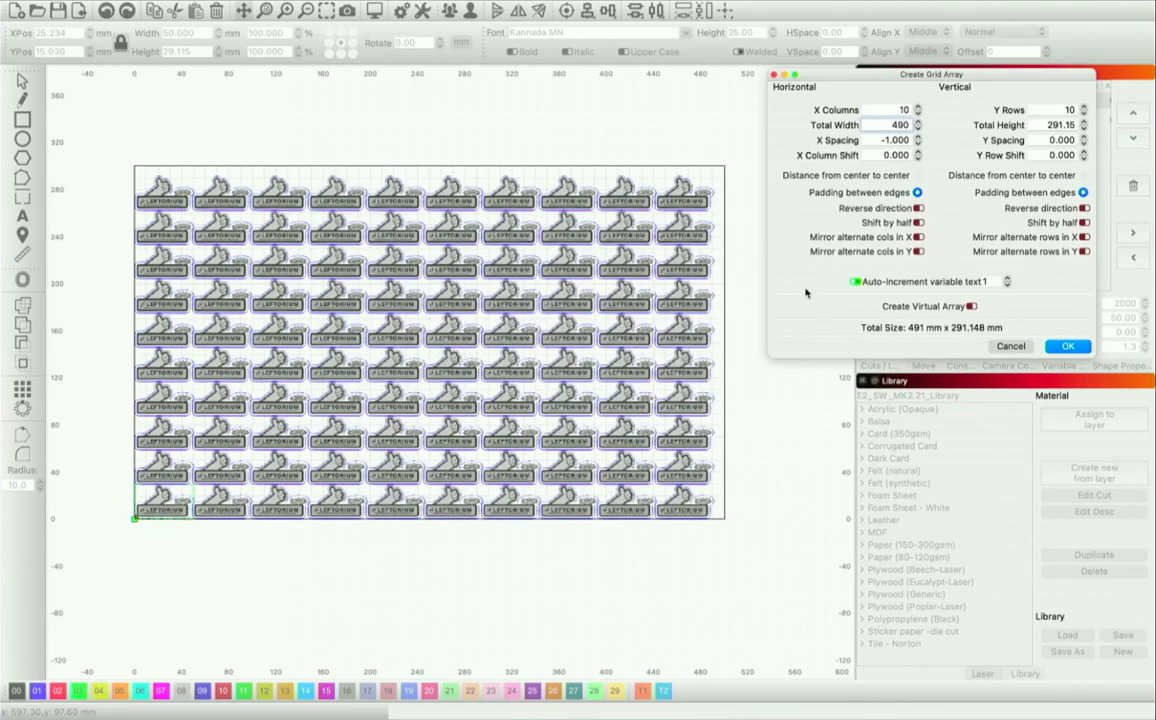
# - Set the array's total width to 400 mm
pyautogui.doubleClick(889, 126)
pyautogui.write('400')
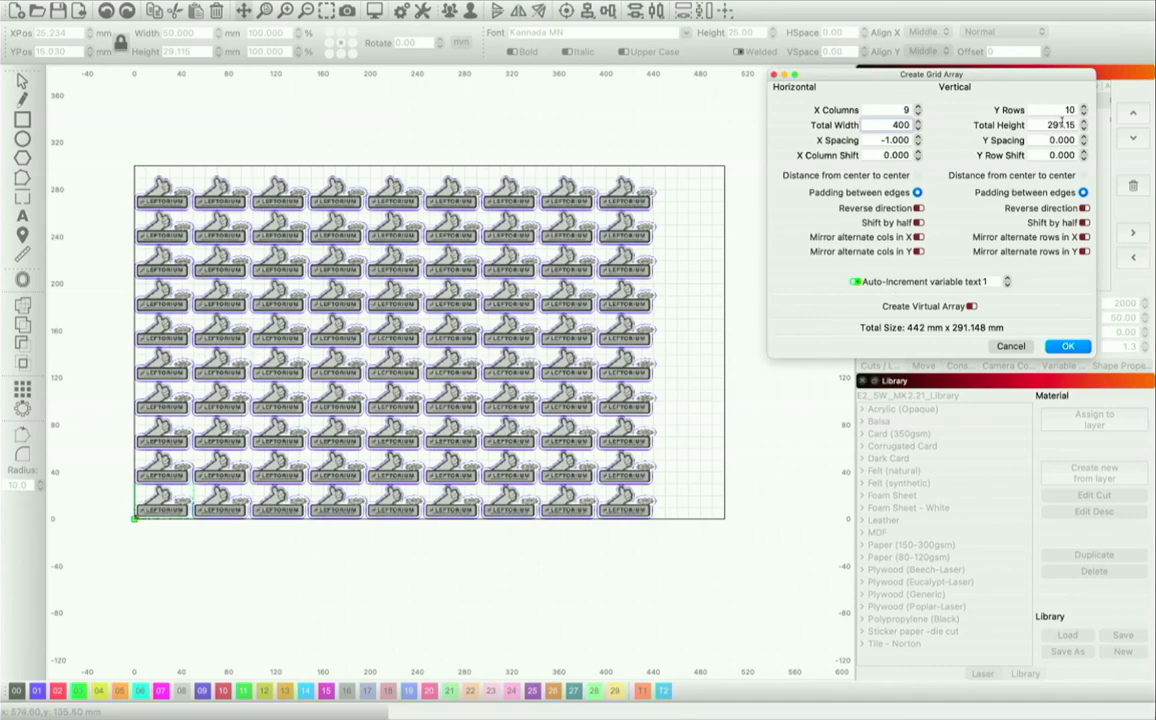
# - Try a total height of 200 mm for the grid array
pyautogui.press('Tab')
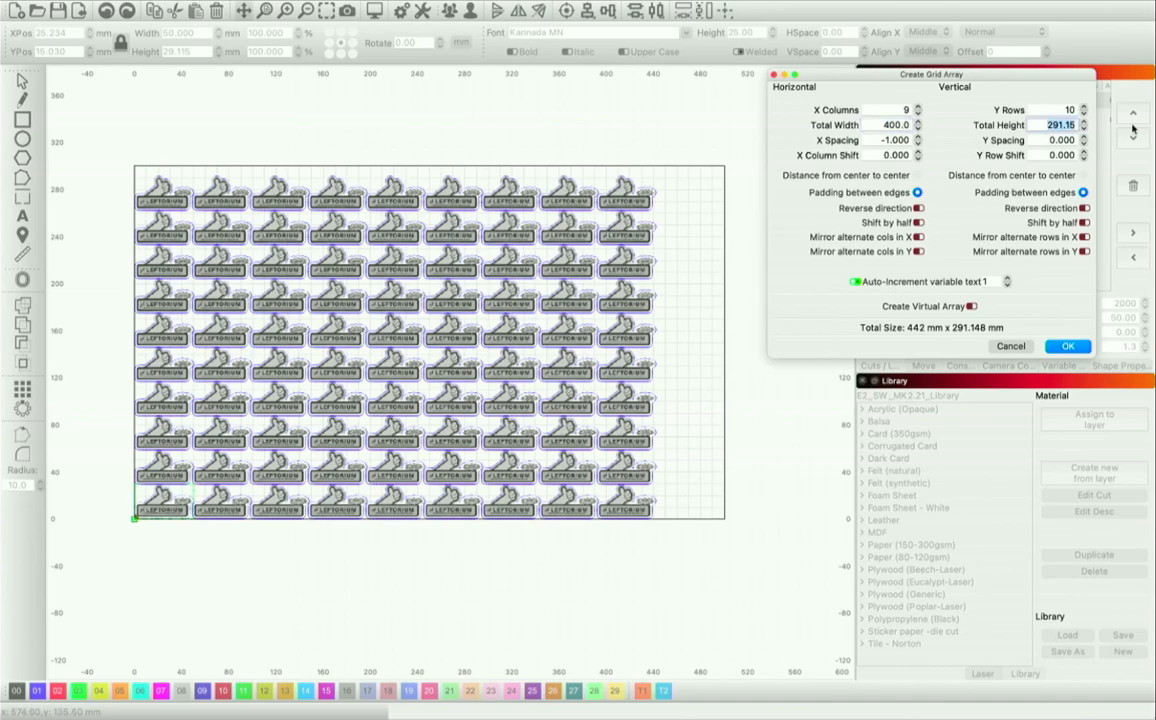
pyautogui.write('200')
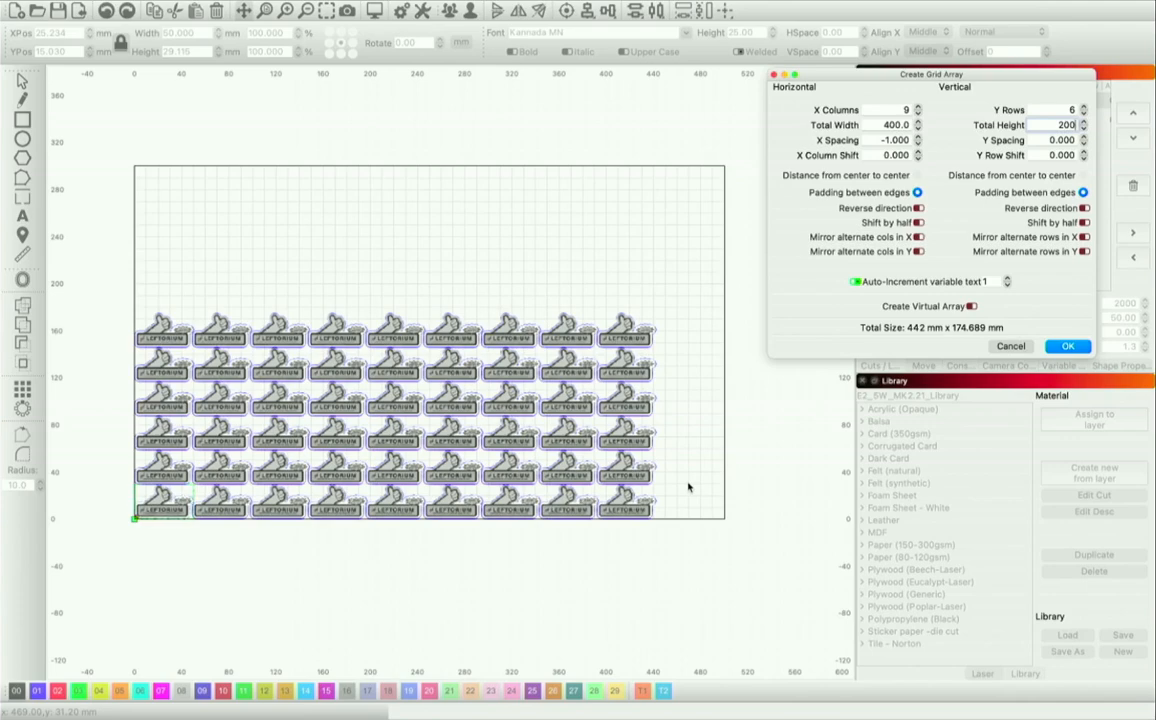
pyautogui.scroll(3, 257, 398)
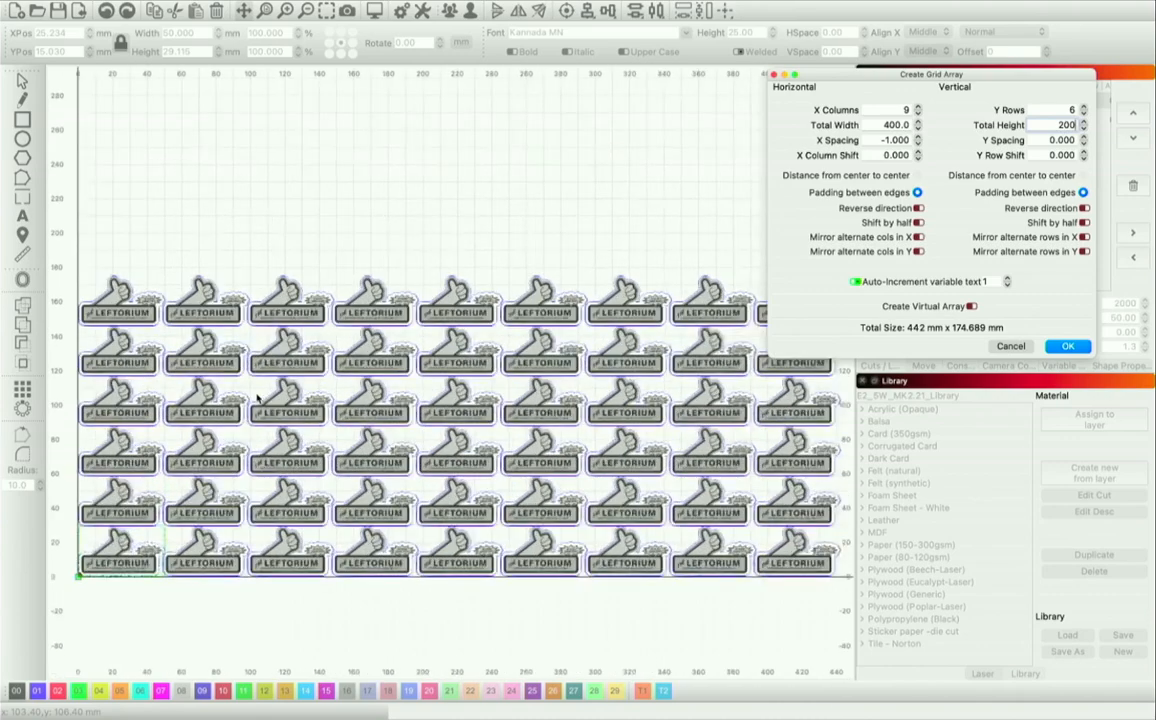
# - Set the array's total width to 490 mm and its total height to 300 mm
pyautogui.moveTo(882, 124); pyautogui.dragTo(976, 123)
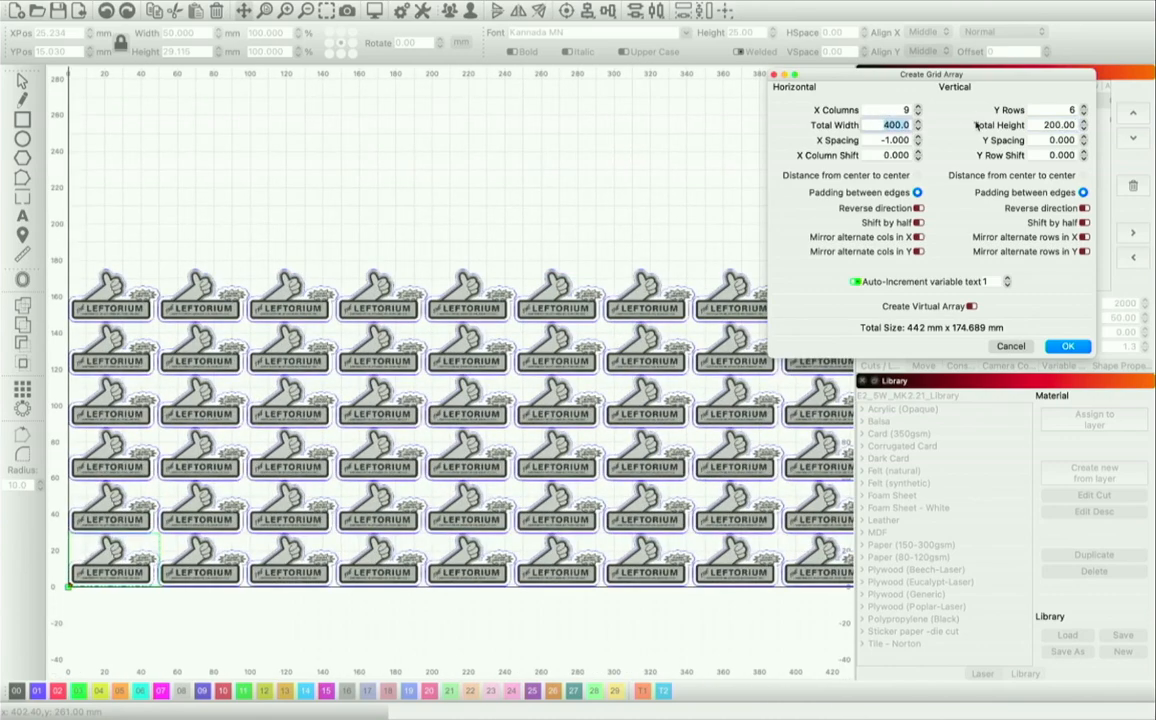
pyautogui.write('490')
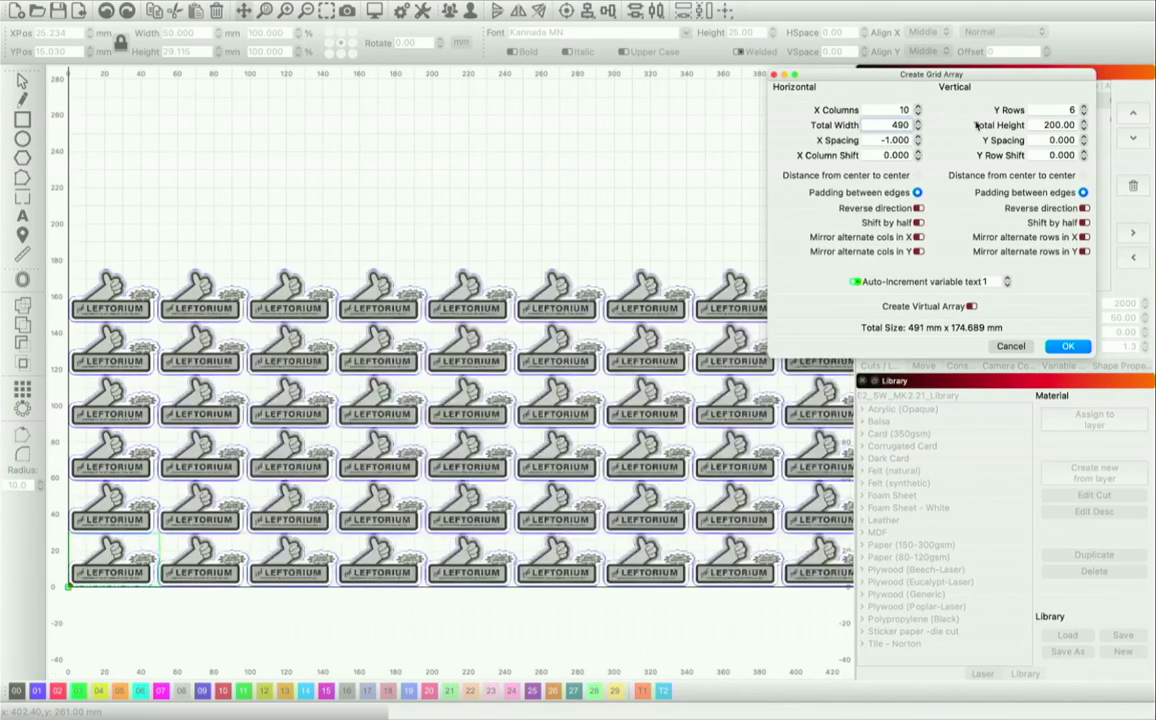
pyautogui.moveTo(1040, 125); pyautogui.dragTo(1122, 131)
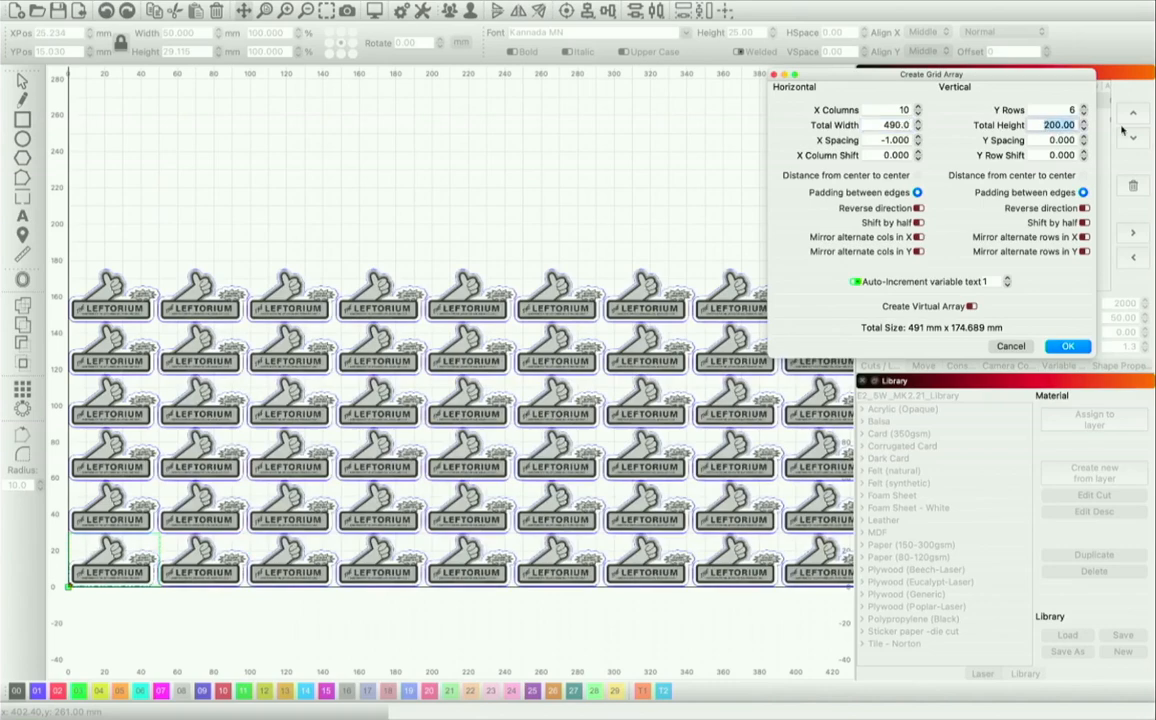
pyautogui.write('300')
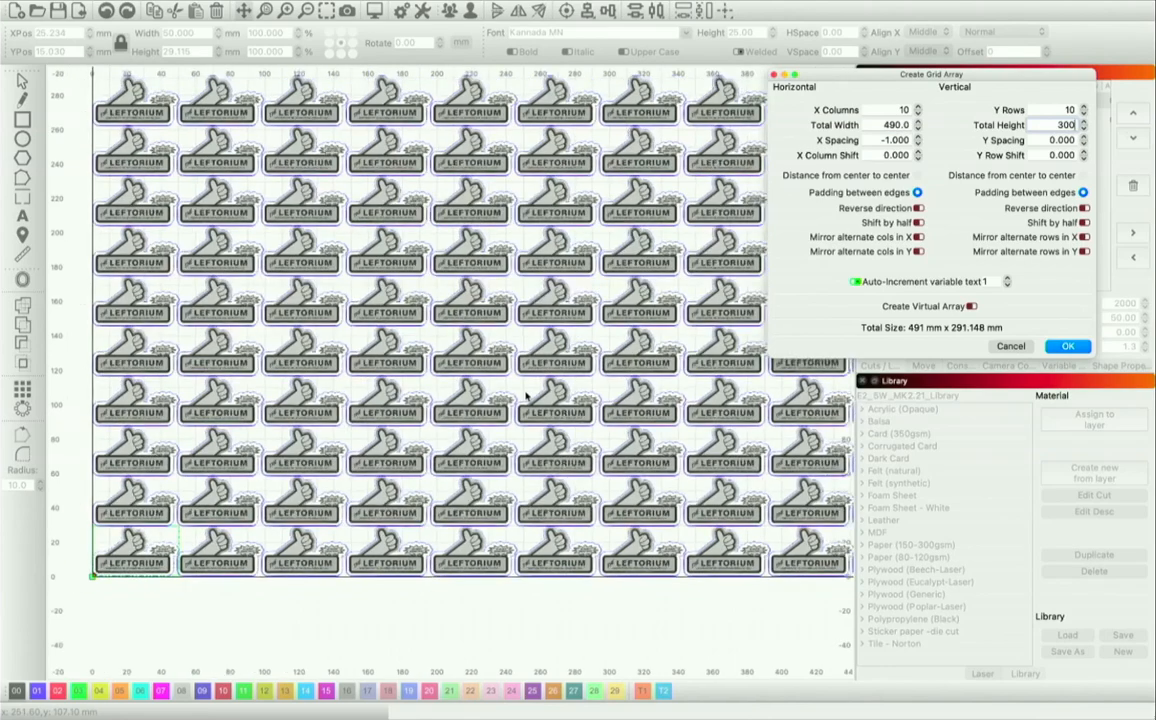
# - Examine how the enlarged array fits within the laser bed, keeping the array dialog clear of the design
pyautogui.scroll(-10, 527, 397)
pyautogui.scroll(6, 527, 397)
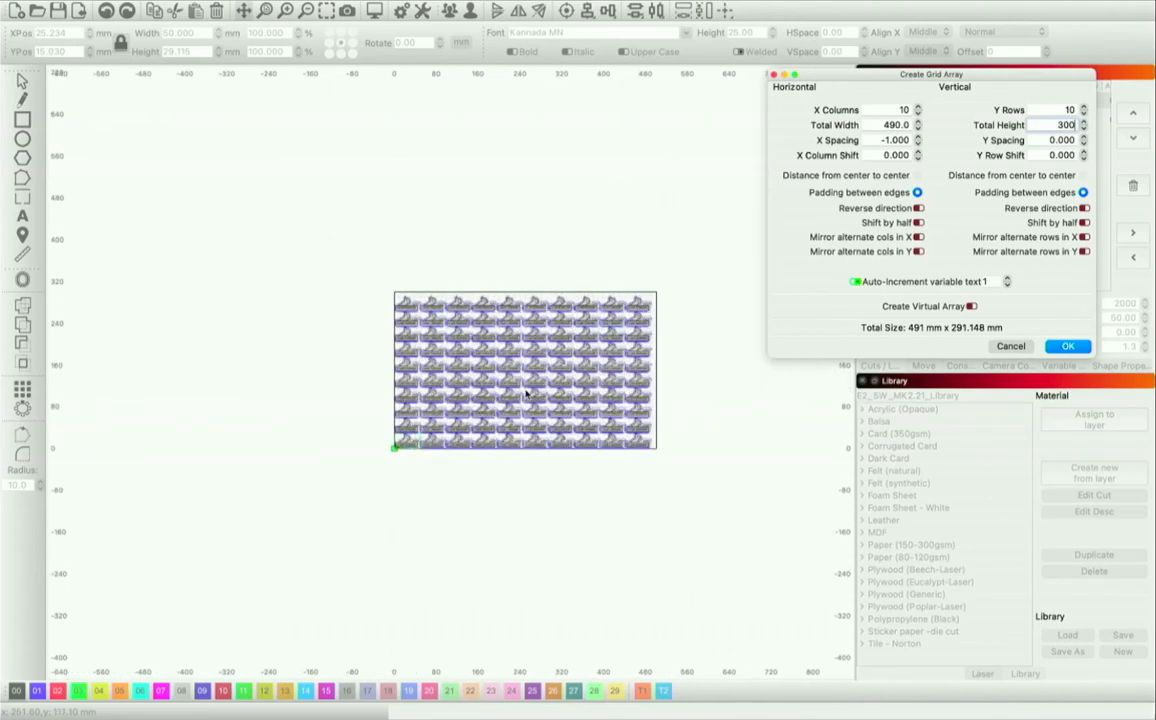
pyautogui.scroll(5, 527, 397)
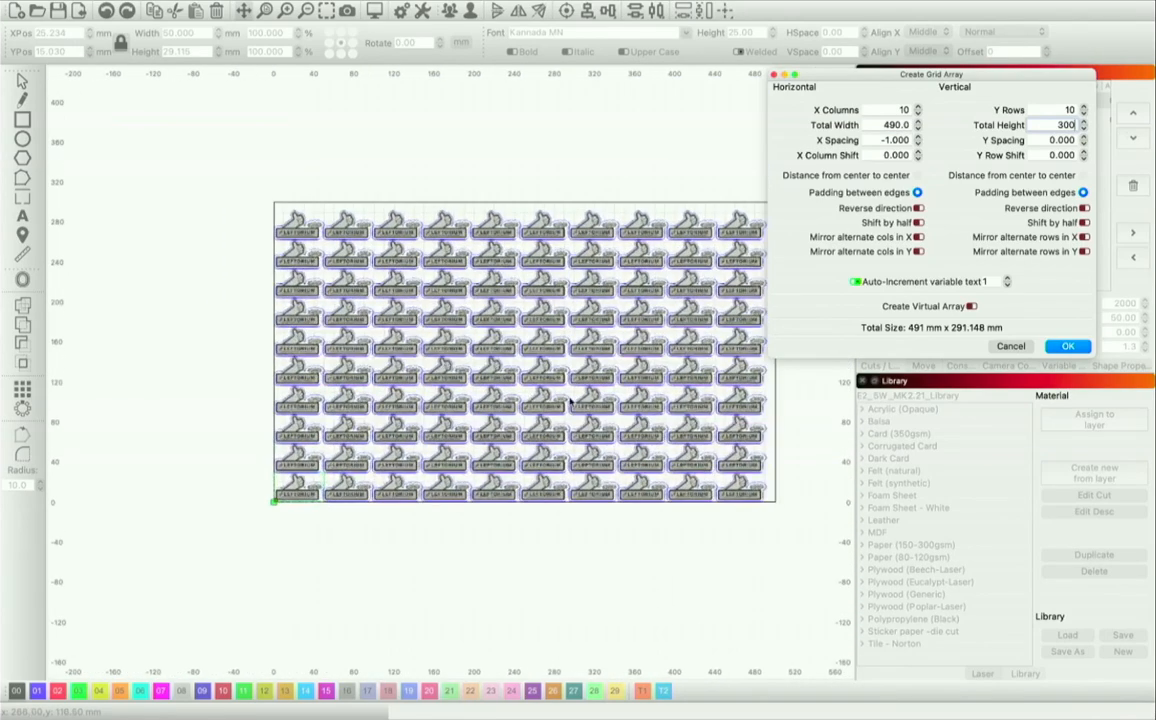
pyautogui.scroll(3, 571, 402)
pyautogui.scroll(1, 744, 437)
pyautogui.scroll(2, 346, 172)
pyautogui.scroll(-2, 346, 172)
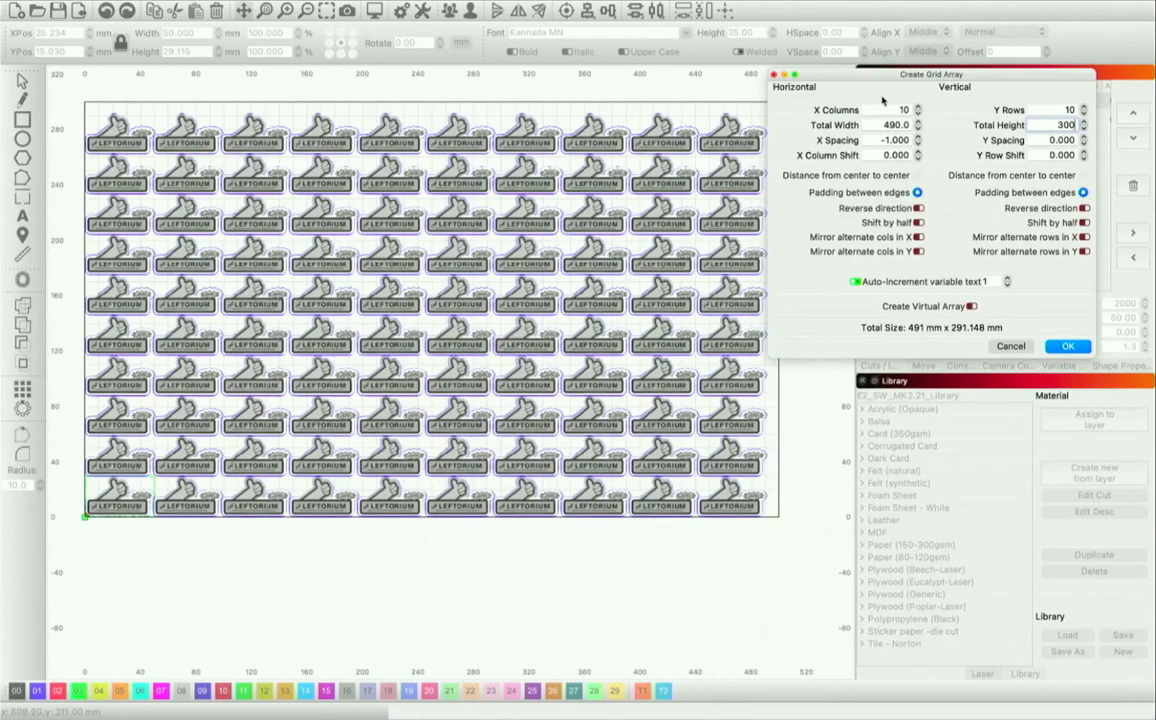
pyautogui.moveTo(790, 76); pyautogui.dragTo(795, 112)
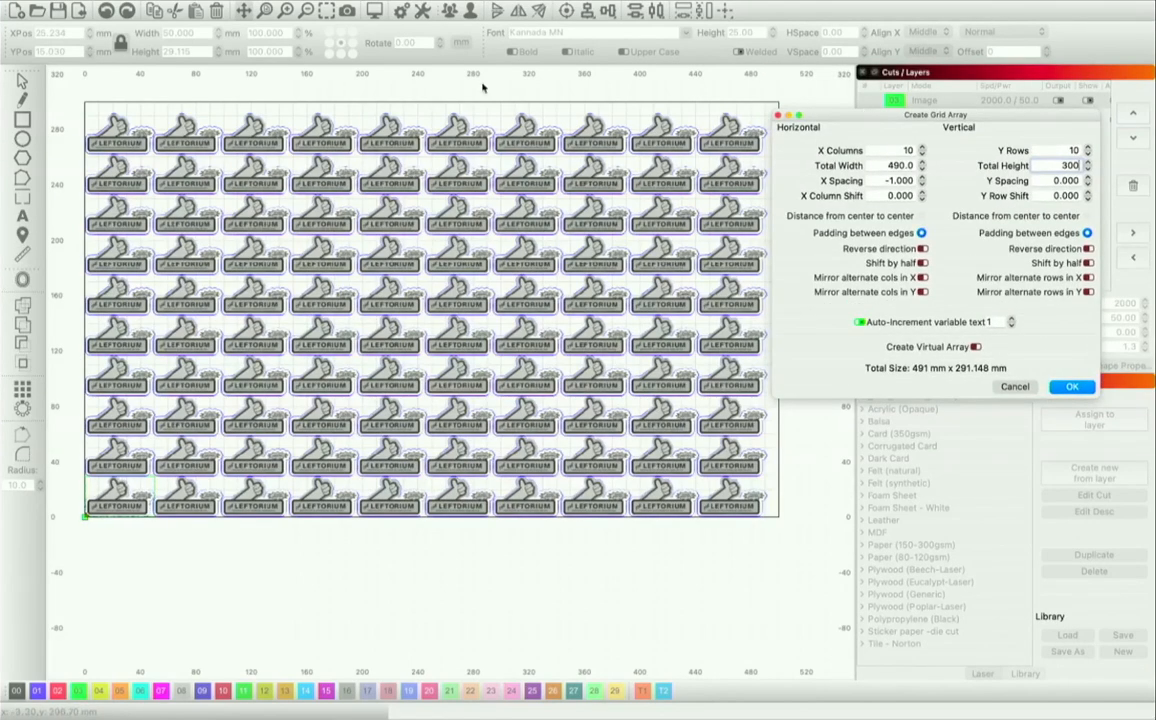
pyautogui.moveTo(913, 123); pyautogui.dragTo(940, 84)
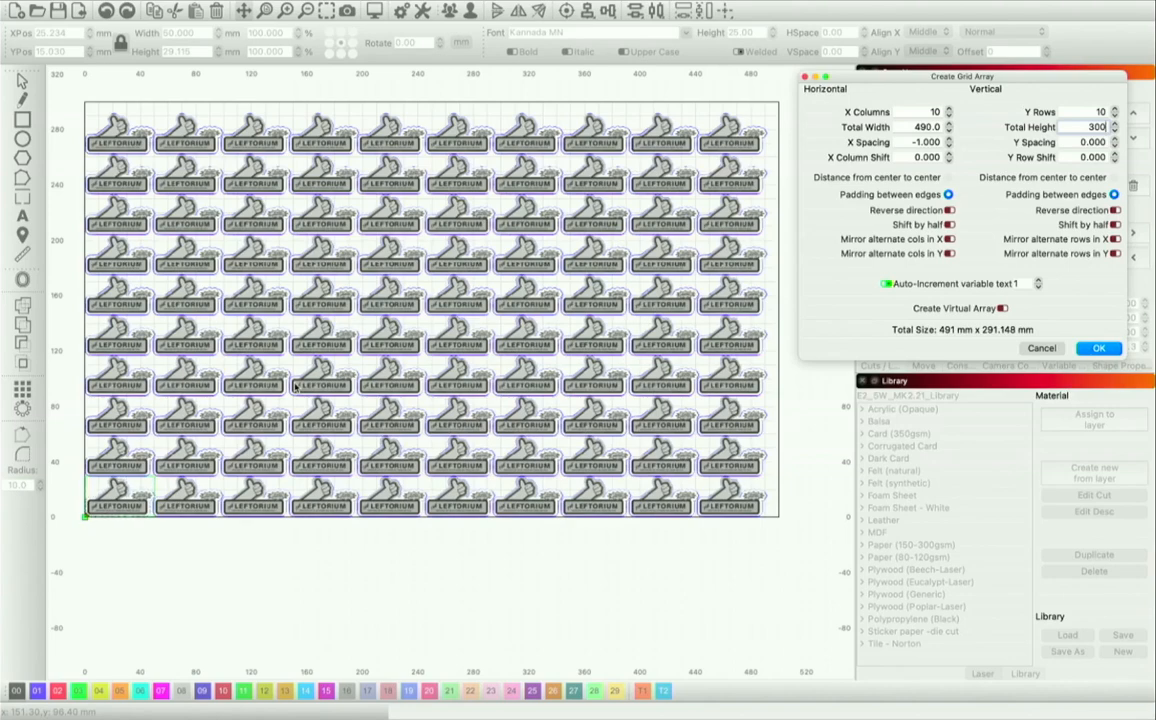
# - Try an X column shift of 18 mm and reduce it to 13 mm
pyautogui.click(949, 154)
pyautogui.click(949, 154)
pyautogui.doubleClick(949, 154)
pyautogui.doubleClick(949, 154)
pyautogui.doubleClick(949, 154)
pyautogui.doubleClick(949, 154)
pyautogui.doubleClick(949, 154)
pyautogui.doubleClick(949, 154)
pyautogui.doubleClick(949, 154)
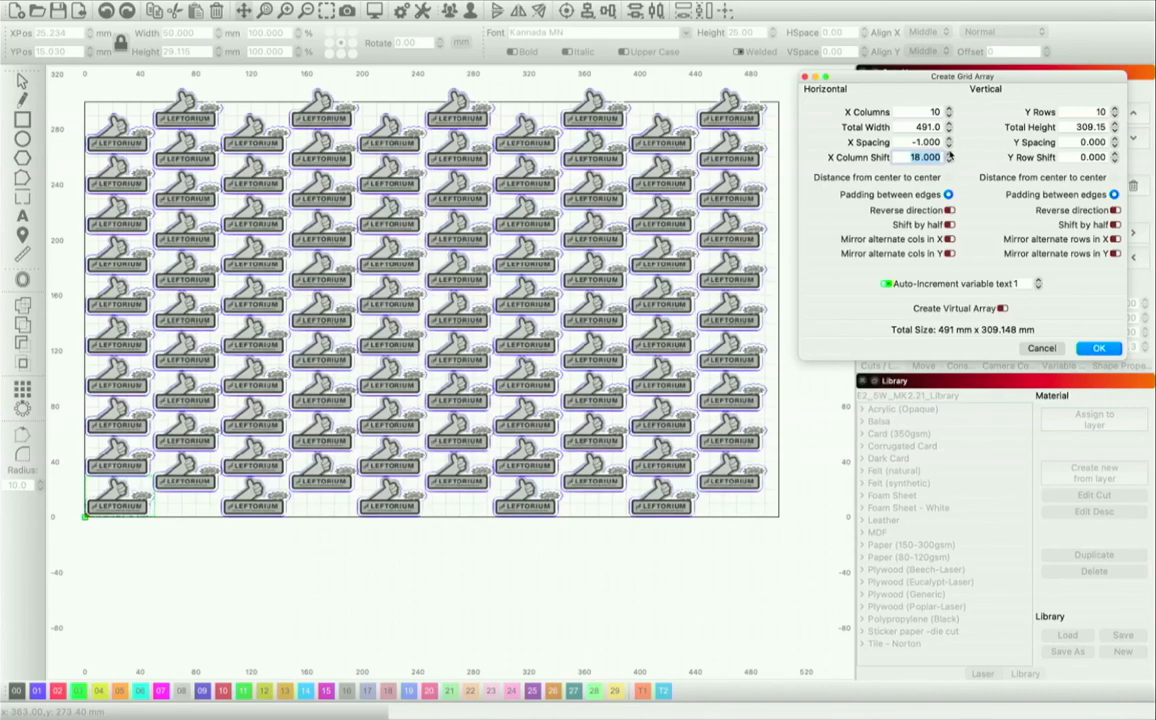
pyautogui.click(949, 160)
pyautogui.click(949, 160)
pyautogui.click(949, 160)
pyautogui.click(949, 160)
pyautogui.click(949, 160)
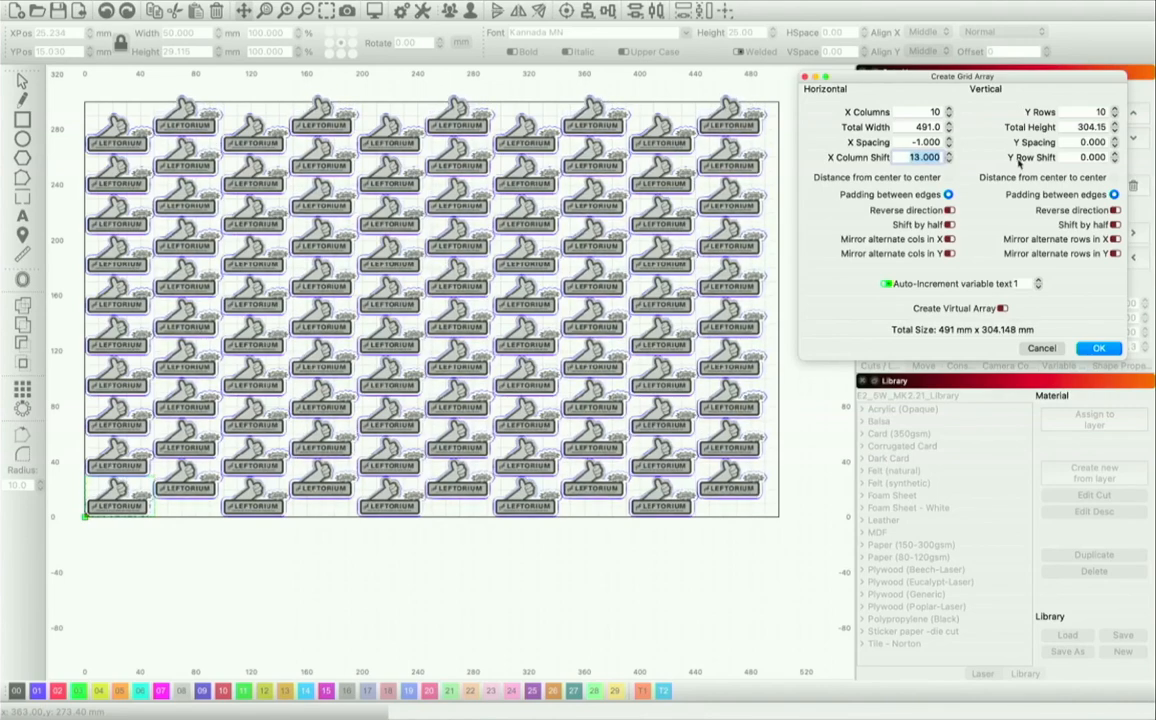
# - Try offsetting alternate rows with a Y row shift of 13 mm
pyautogui.click(1115, 154)
pyautogui.doubleClick(1115, 154)
pyautogui.doubleClick(1115, 154)
pyautogui.click(1115, 154)
pyautogui.doubleClick(1115, 154)
pyautogui.doubleClick(1115, 154)
pyautogui.click(1115, 154)
pyautogui.click(1115, 154)
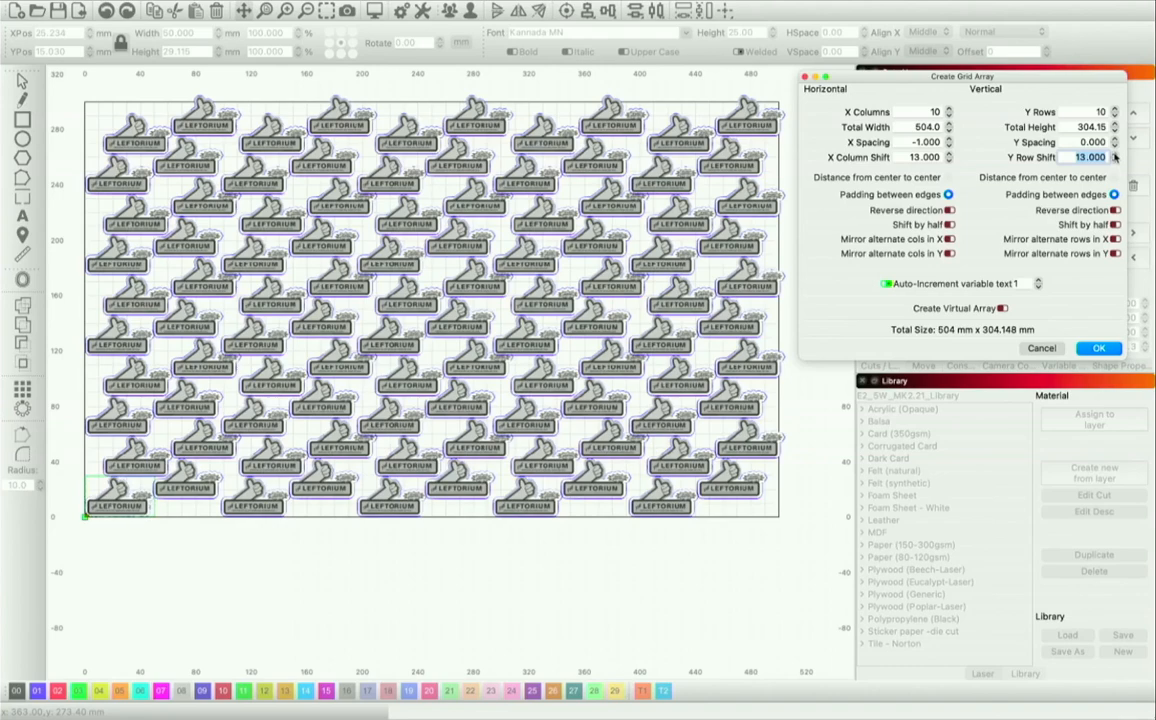
# - Reset the X column shift and Y row shift to 0 and create the array
pyautogui.moveTo(907, 156); pyautogui.dragTo(986, 158)
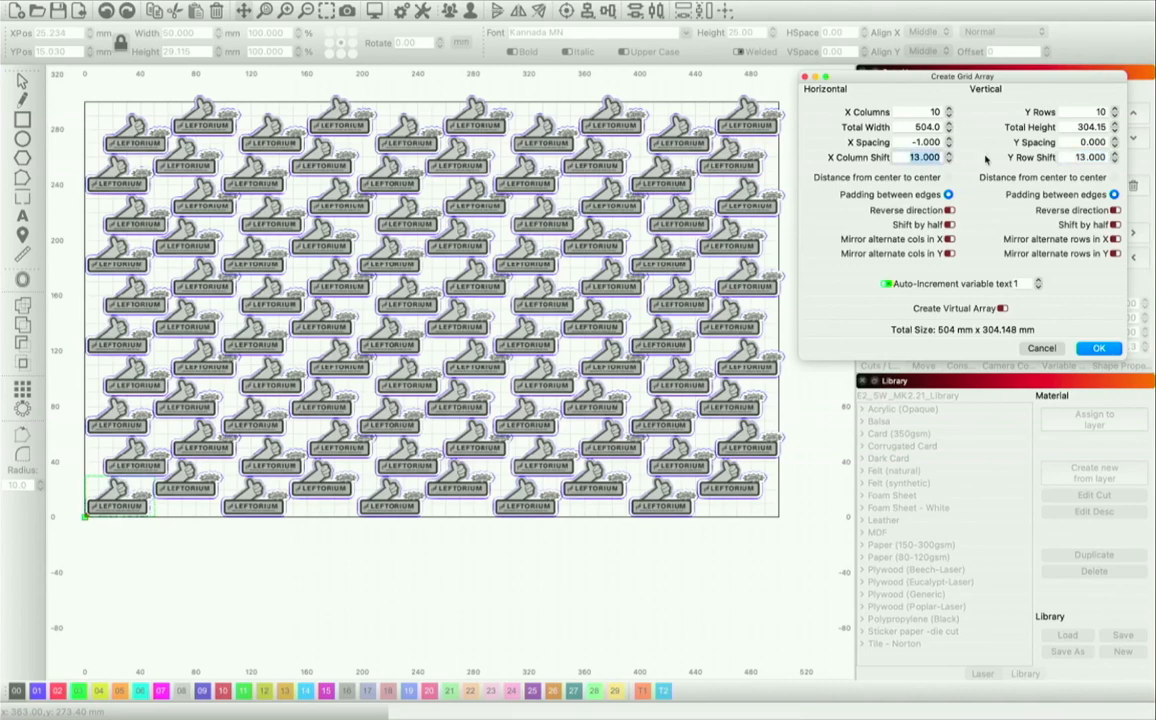
pyautogui.write('0')
pyautogui.press('Tab')
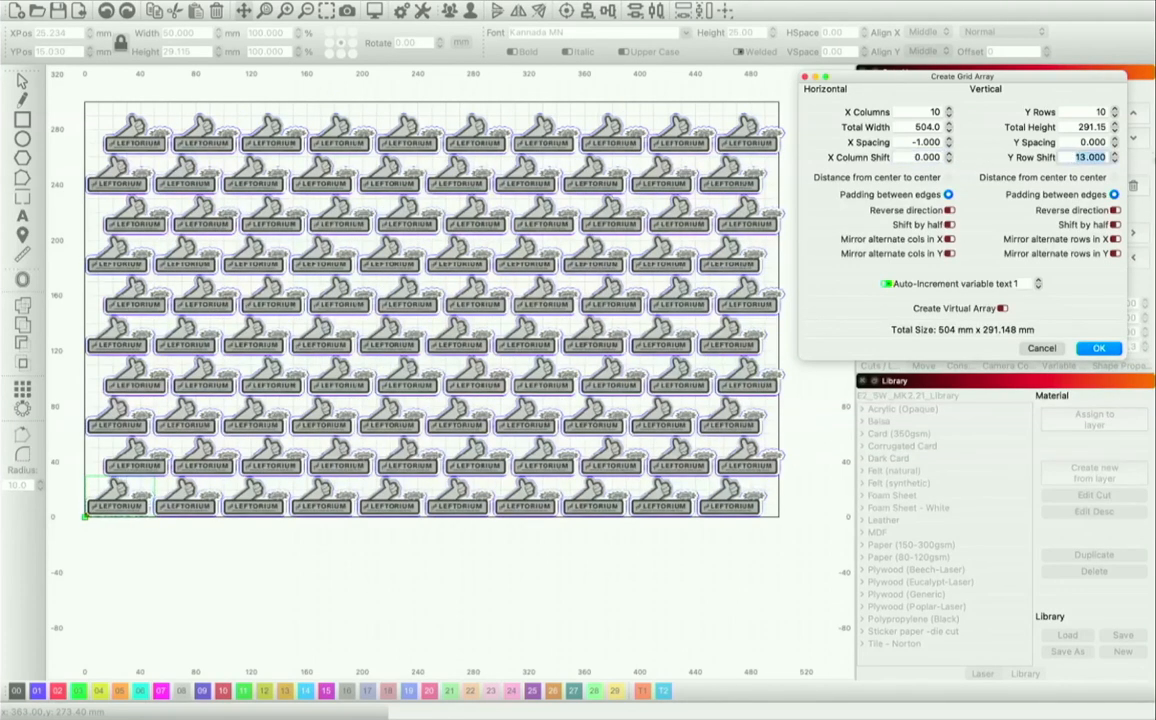
pyautogui.write('0')
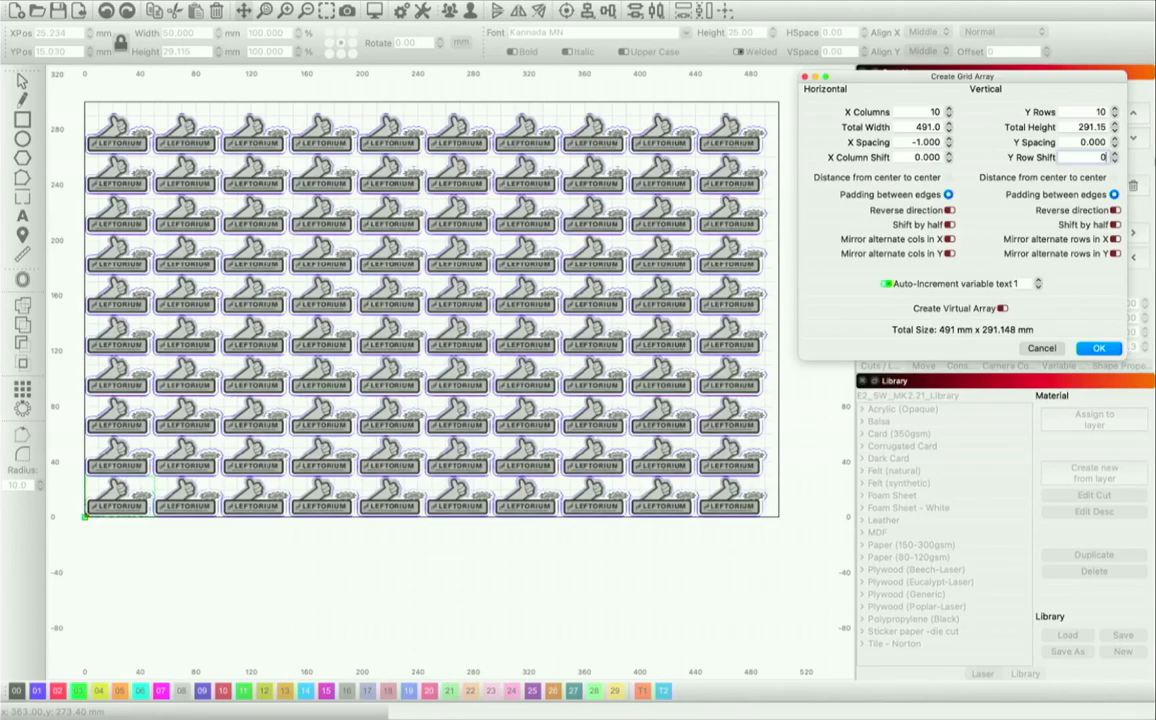
pyautogui.press('Return')
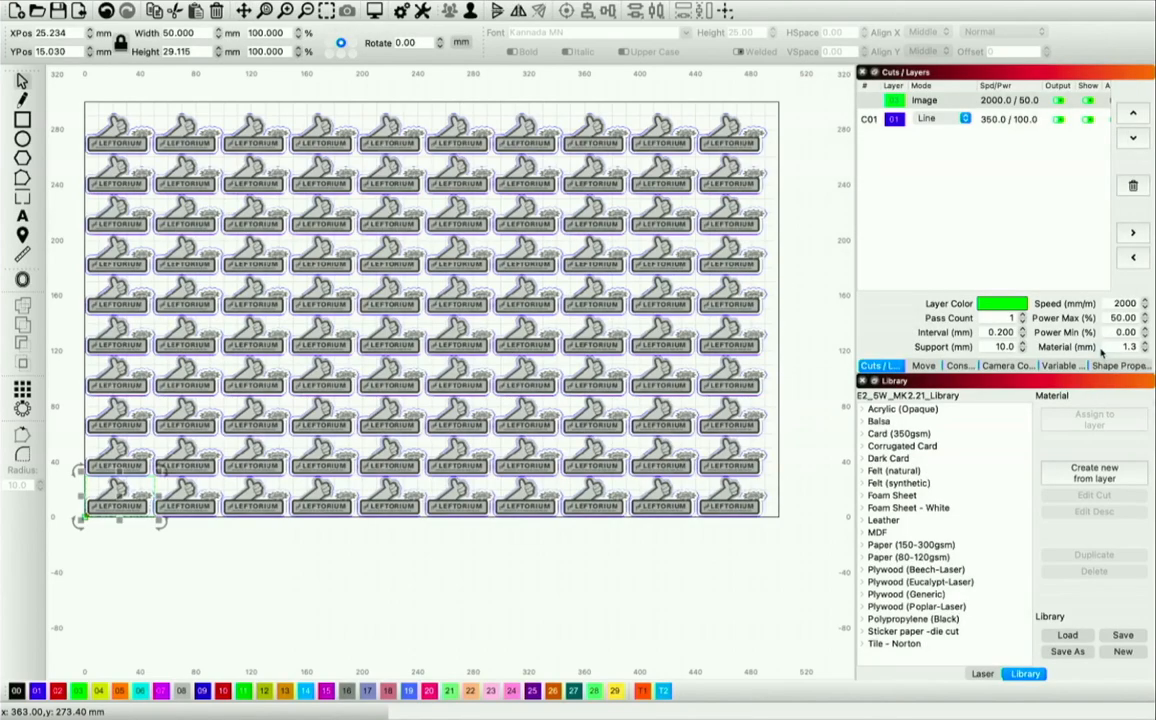
# - Preview the laser job and examine one Leftorium graphic's engraving and cut outline up close
pyautogui.scroll(-2, 241, 107)
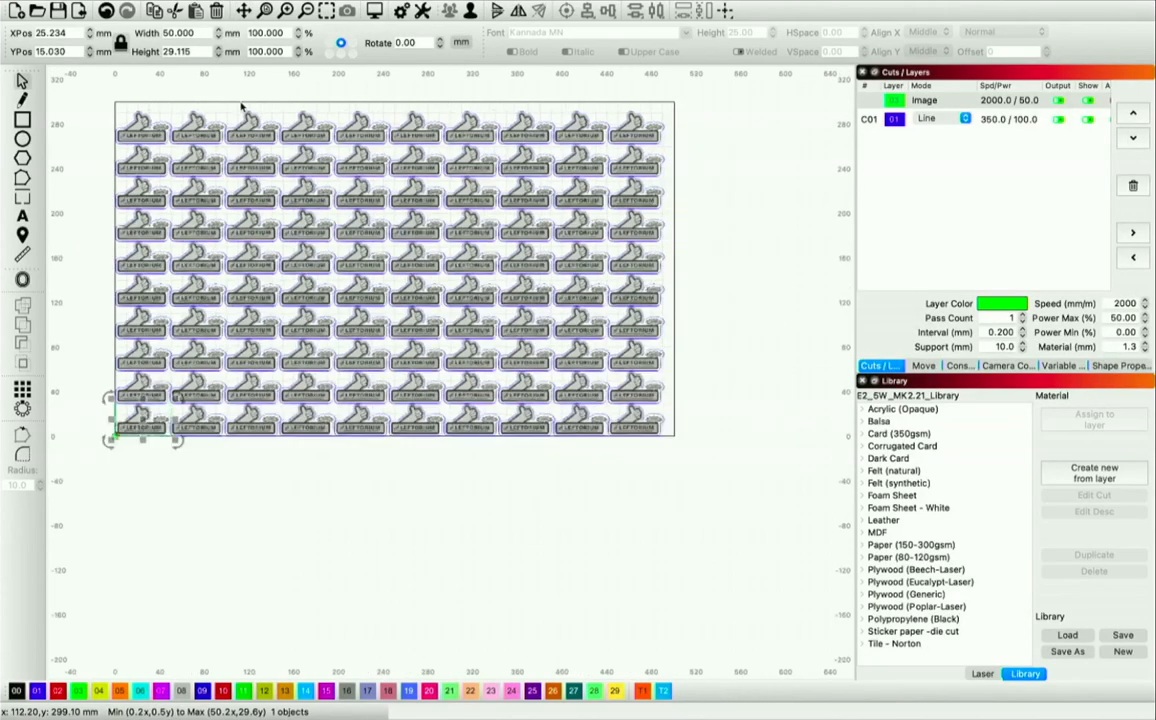
pyautogui.click(266, 11)
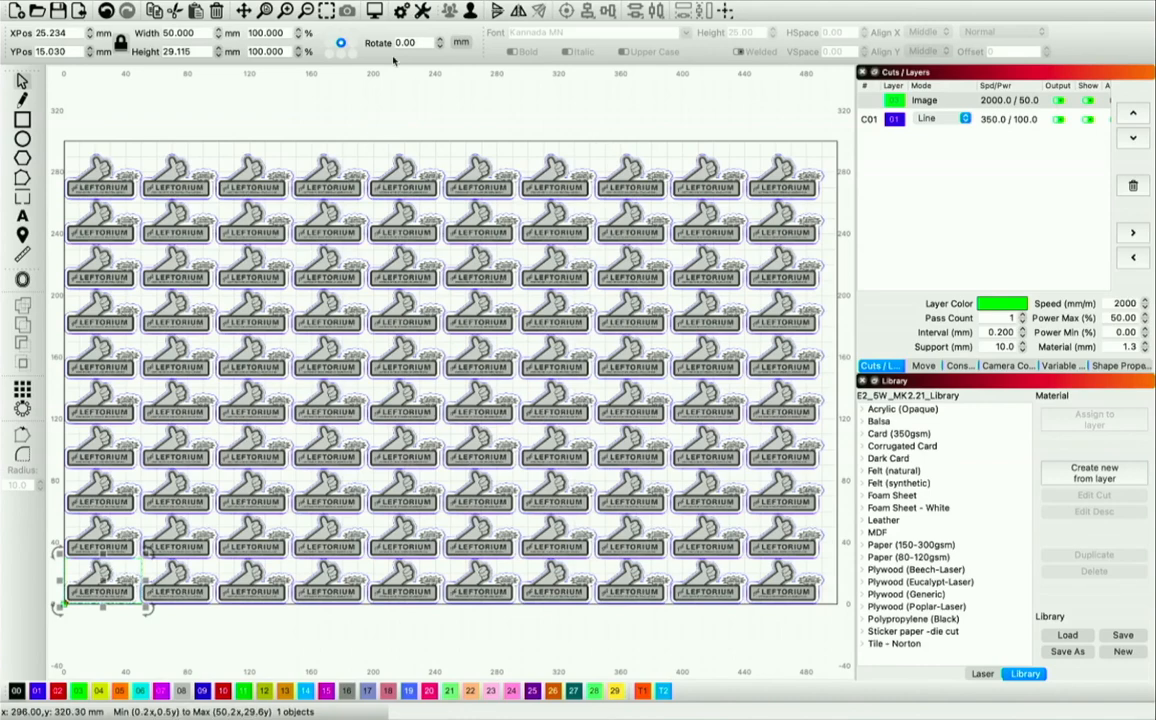
pyautogui.click(346, 12)
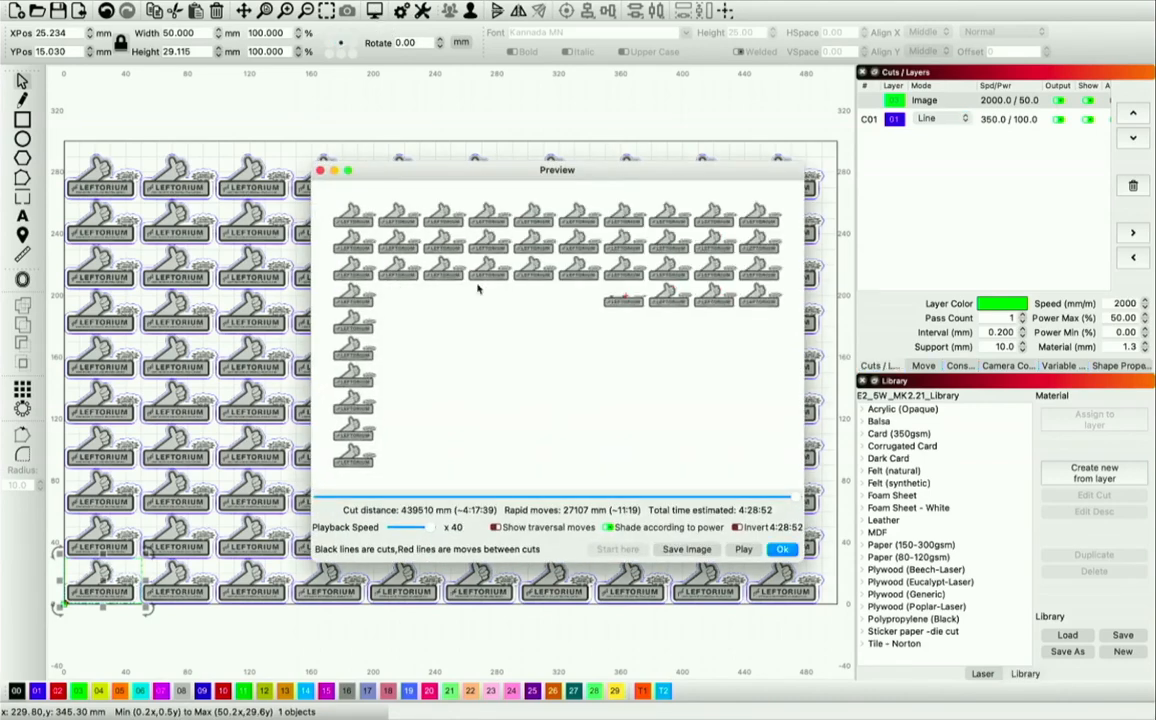
pyautogui.scroll(5, 428, 290)
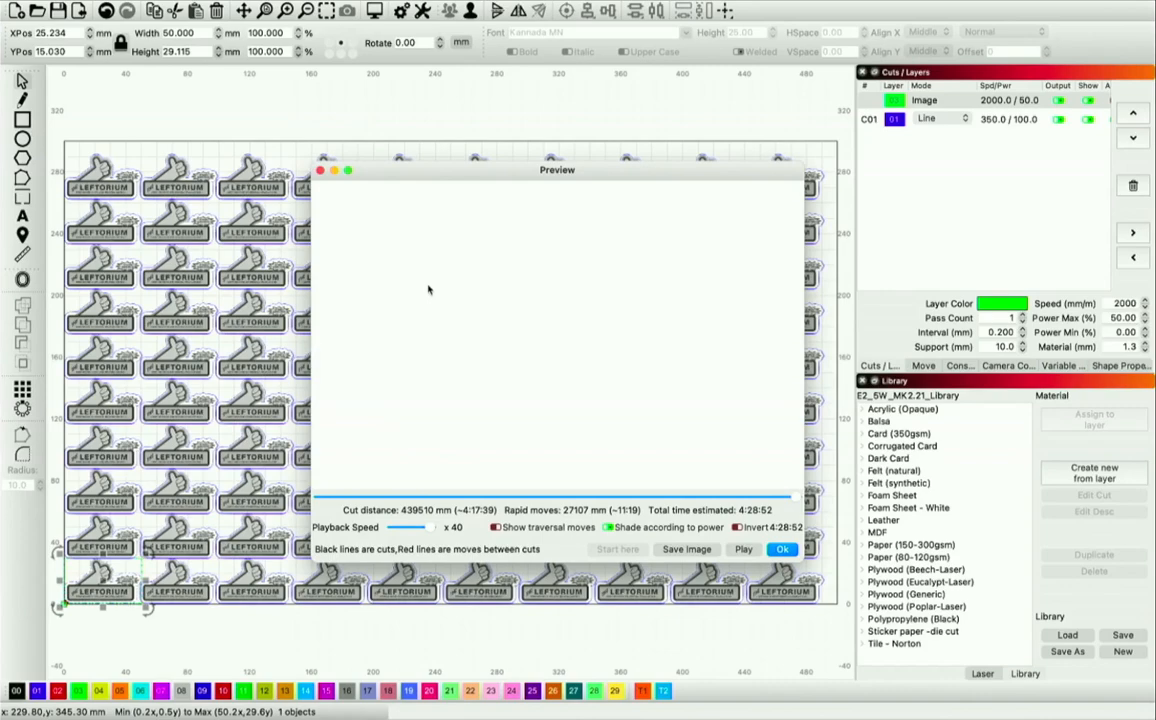
pyautogui.scroll(-1, 428, 290)
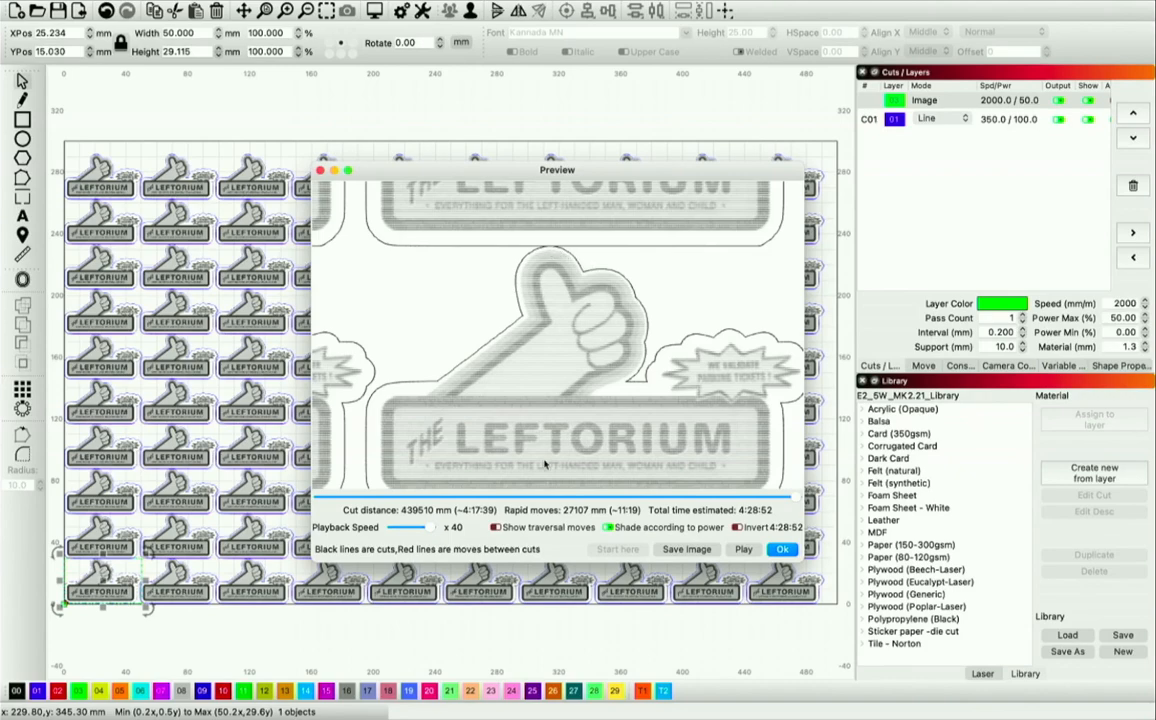
pyautogui.scroll(1, 545, 463)
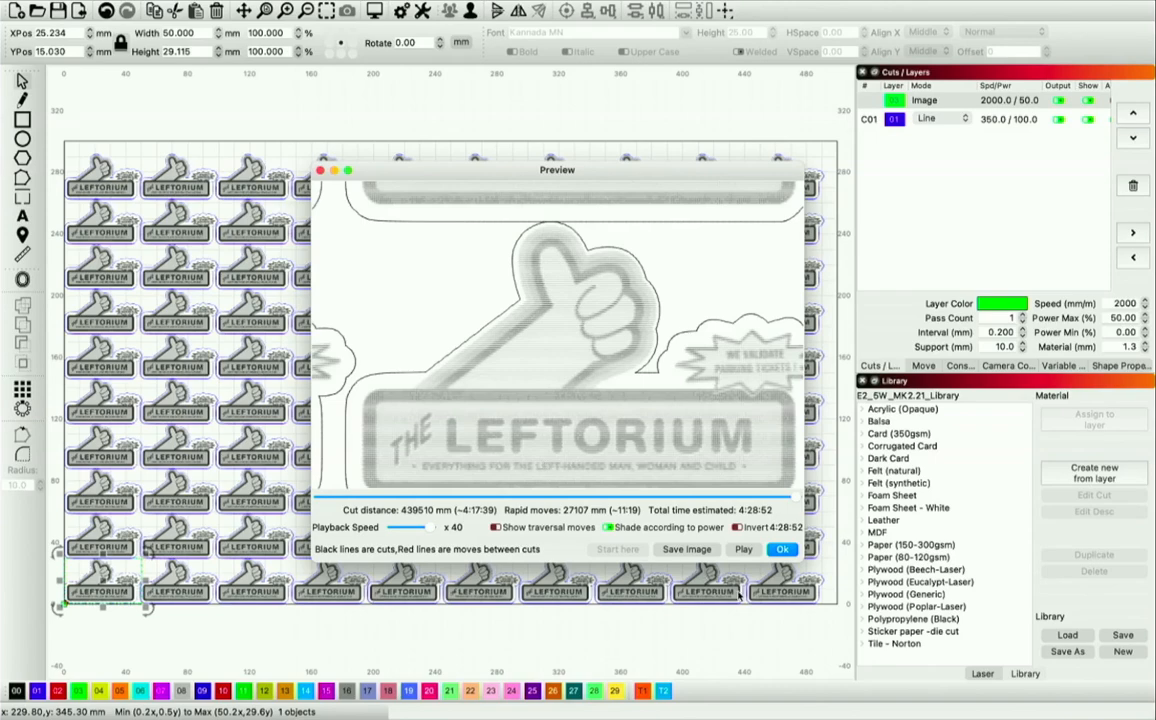
pyautogui.click(782, 551)
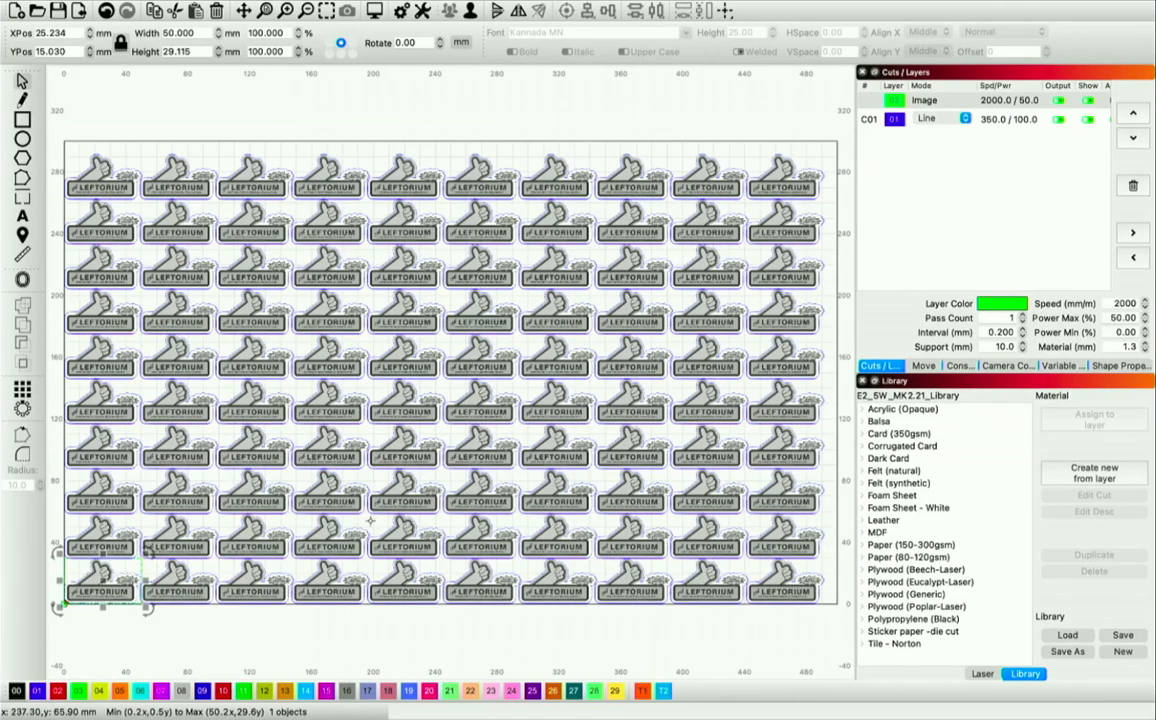
# - Start a new empty project without saving the Leftorium array
pyautogui.scroll(1, 368, 520)
pyautogui.scroll(-1, 369, 520)
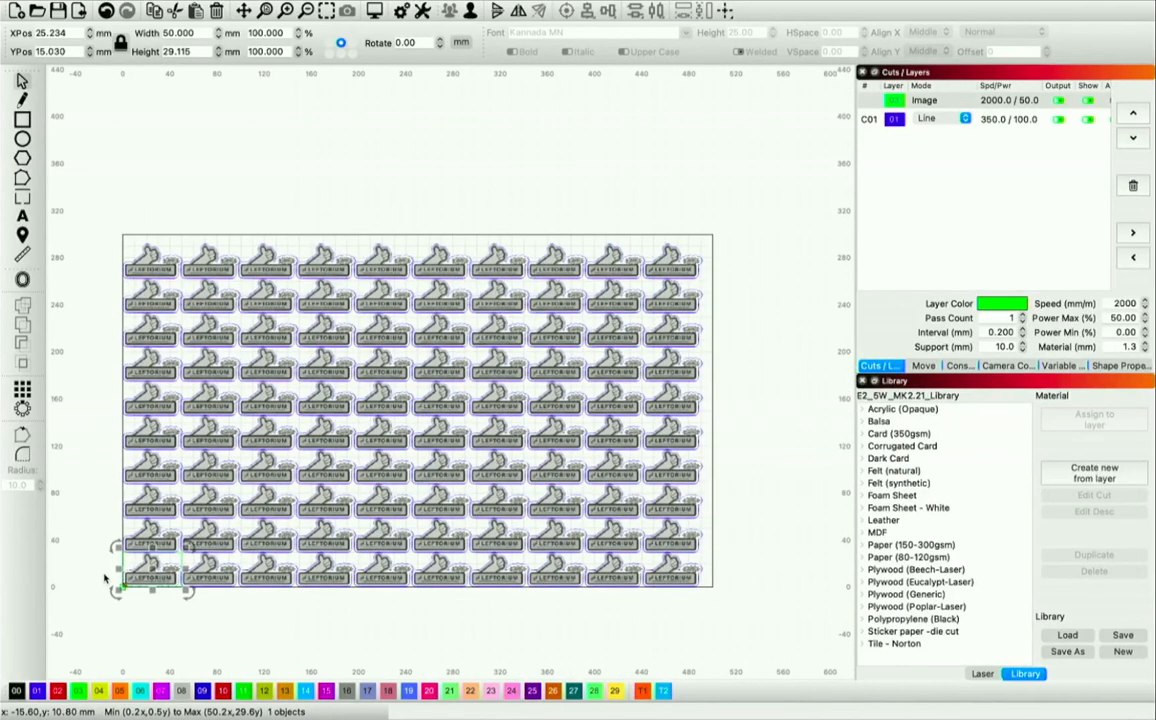
pyautogui.scroll(1, 104, 578)
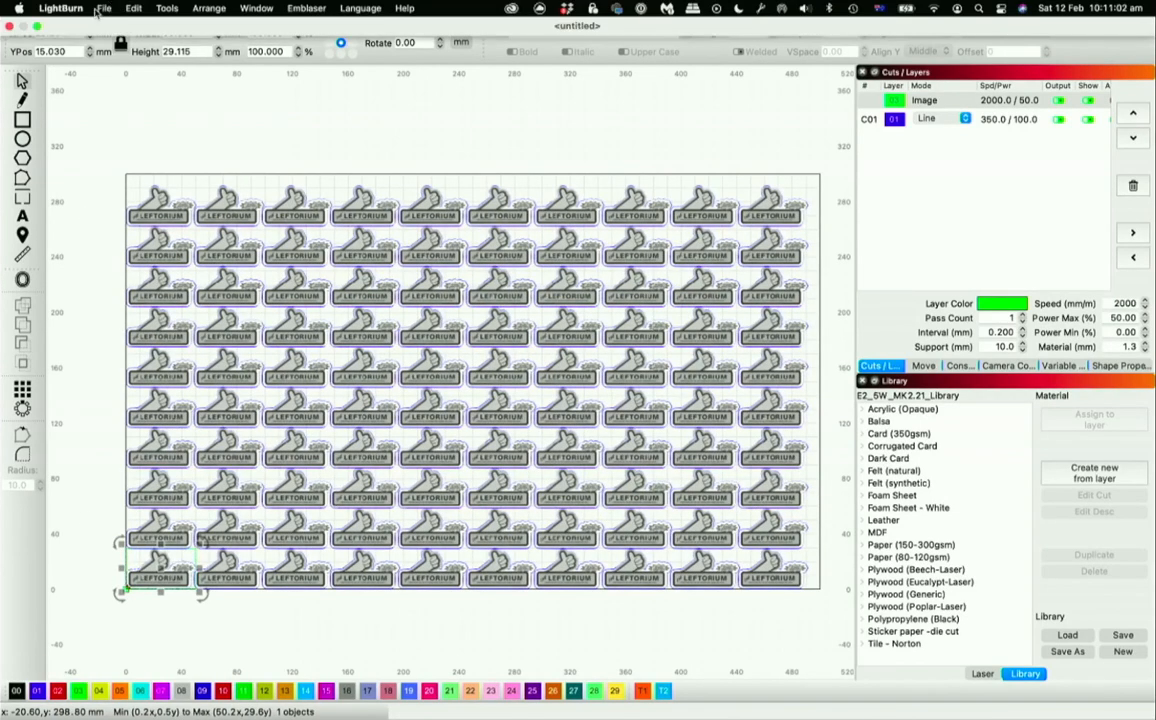
pyautogui.click(103, 8)
pyautogui.click(110, 28)
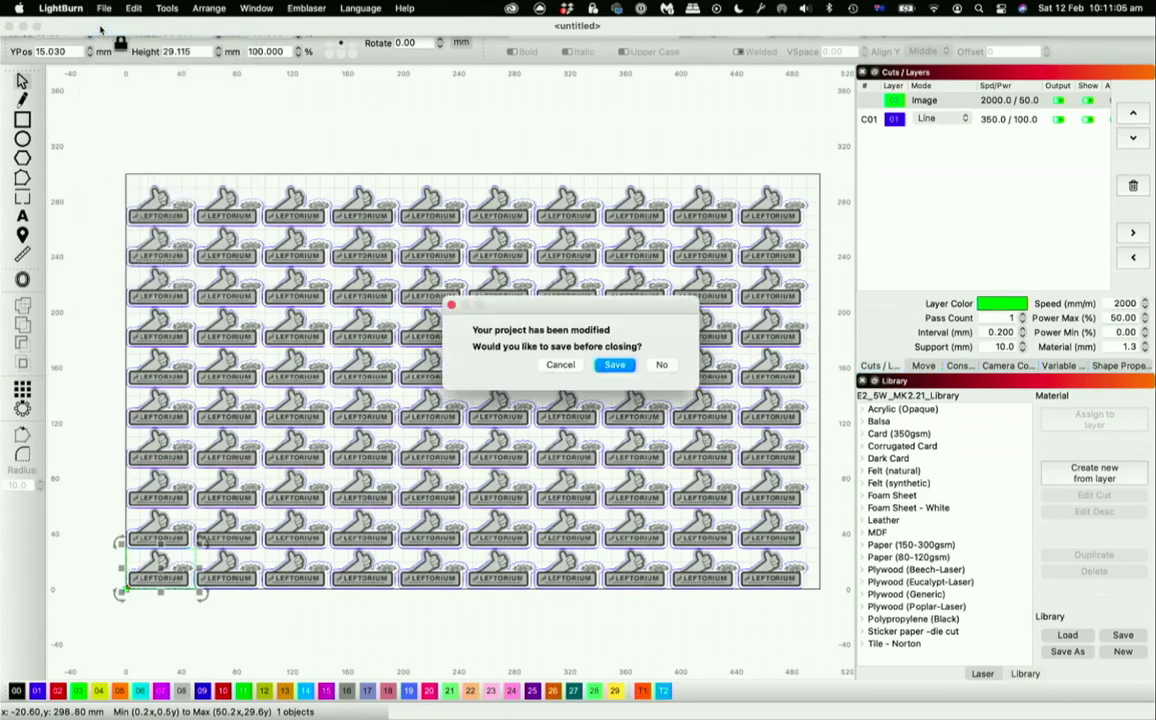
pyautogui.click(661, 364)
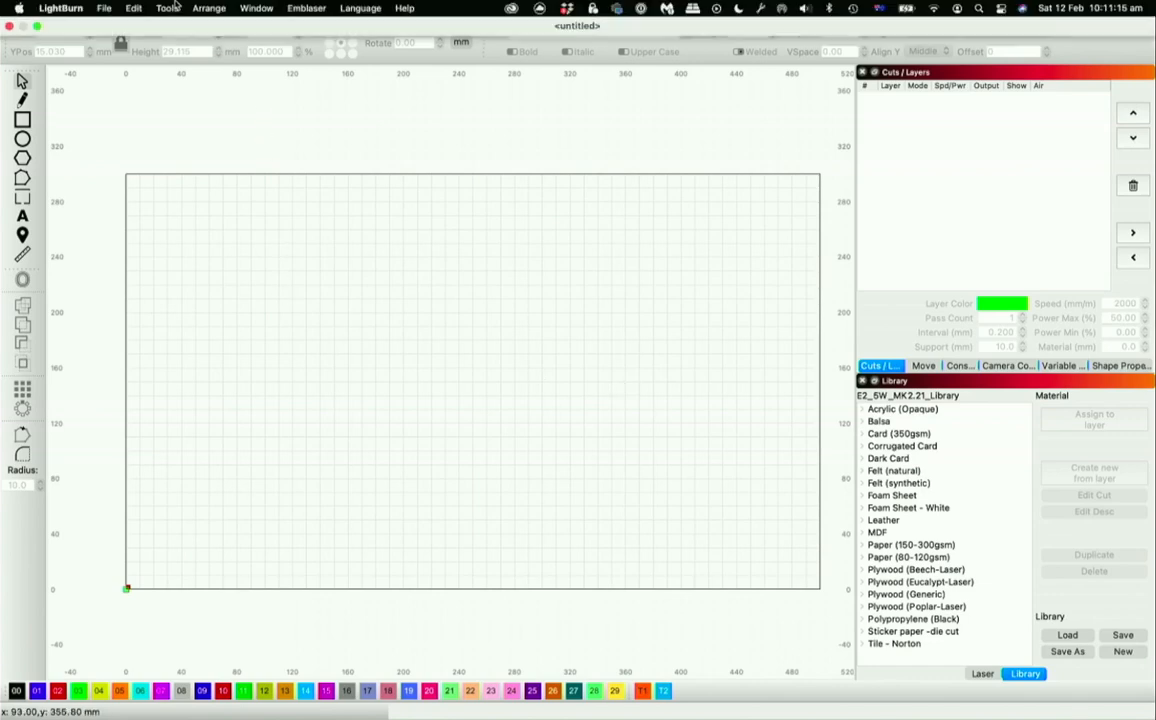
# - Add the WOPR pin graphic from the Movie graphics art library to the project and close the library
pyautogui.click(222, 11)
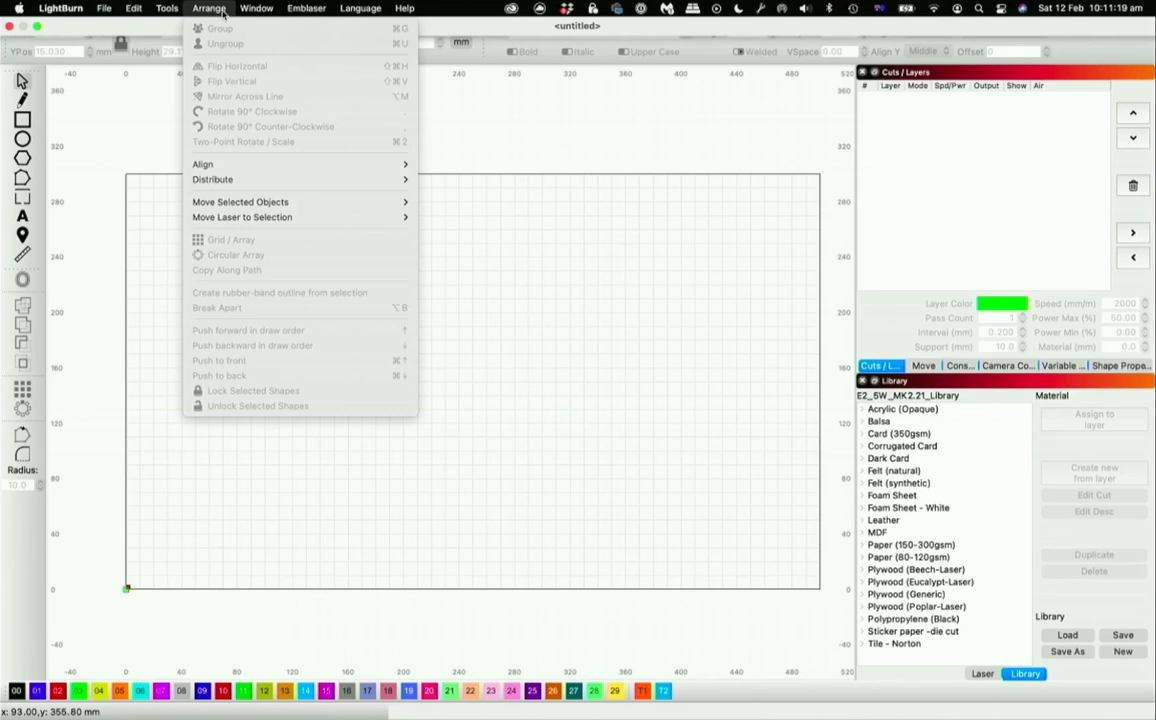
pyautogui.moveTo(256, 8)
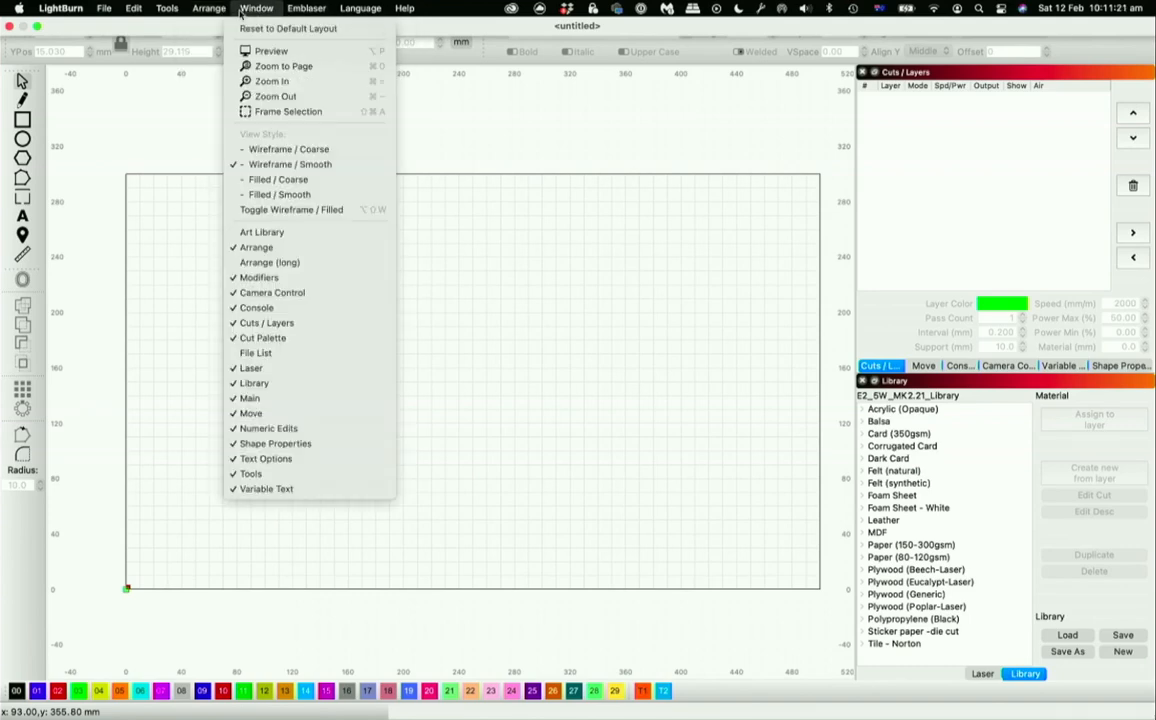
pyautogui.click(250, 232)
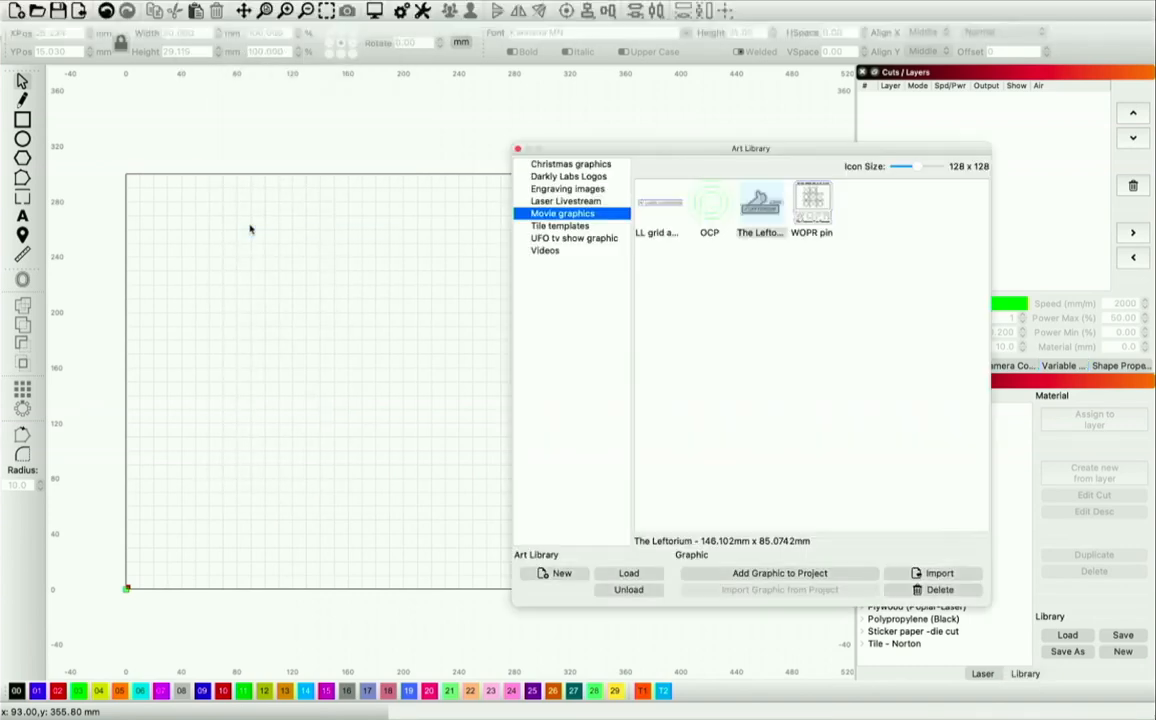
pyautogui.doubleClick(812, 205)
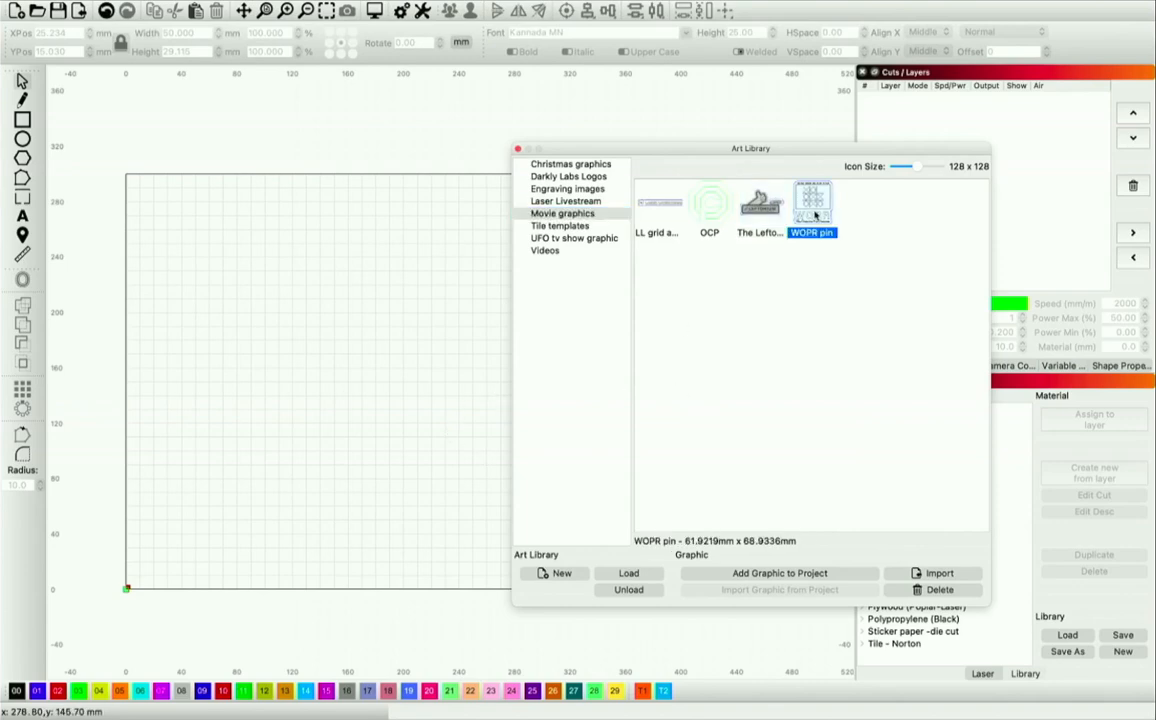
pyautogui.click(517, 149)
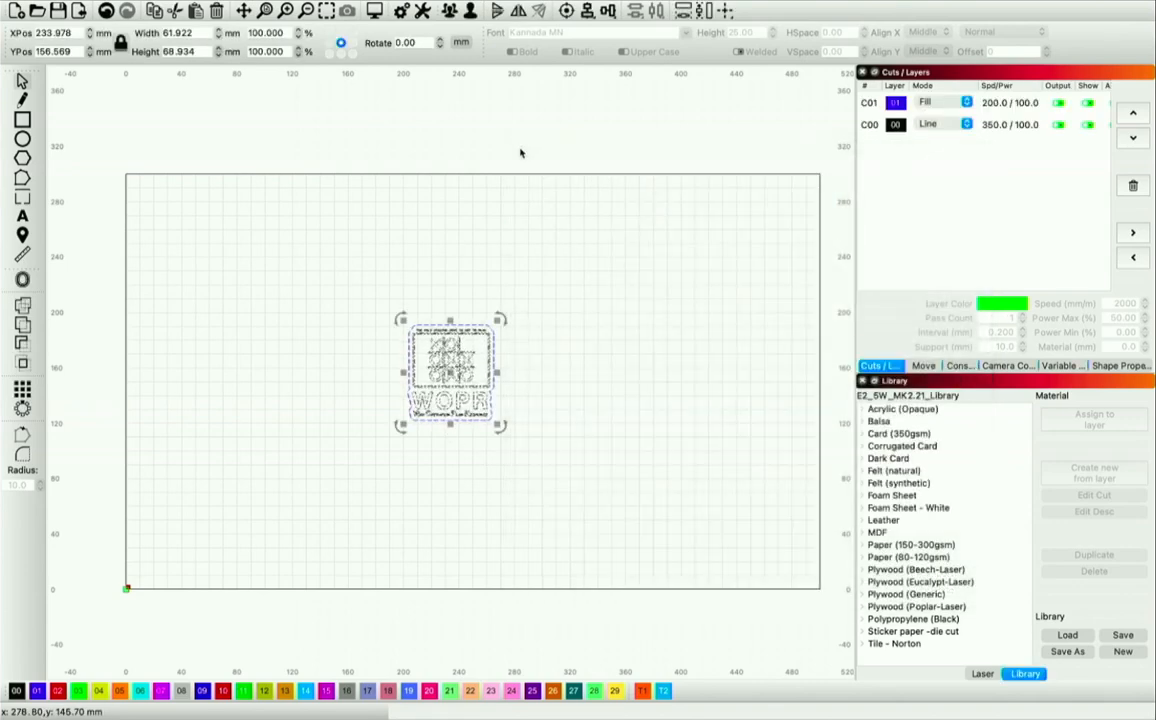
# - Examine the WOPR graphic up close and preview its laser job with the existing layer modes
pyautogui.click(488, 472)
pyautogui.scroll(5, 480, 440)
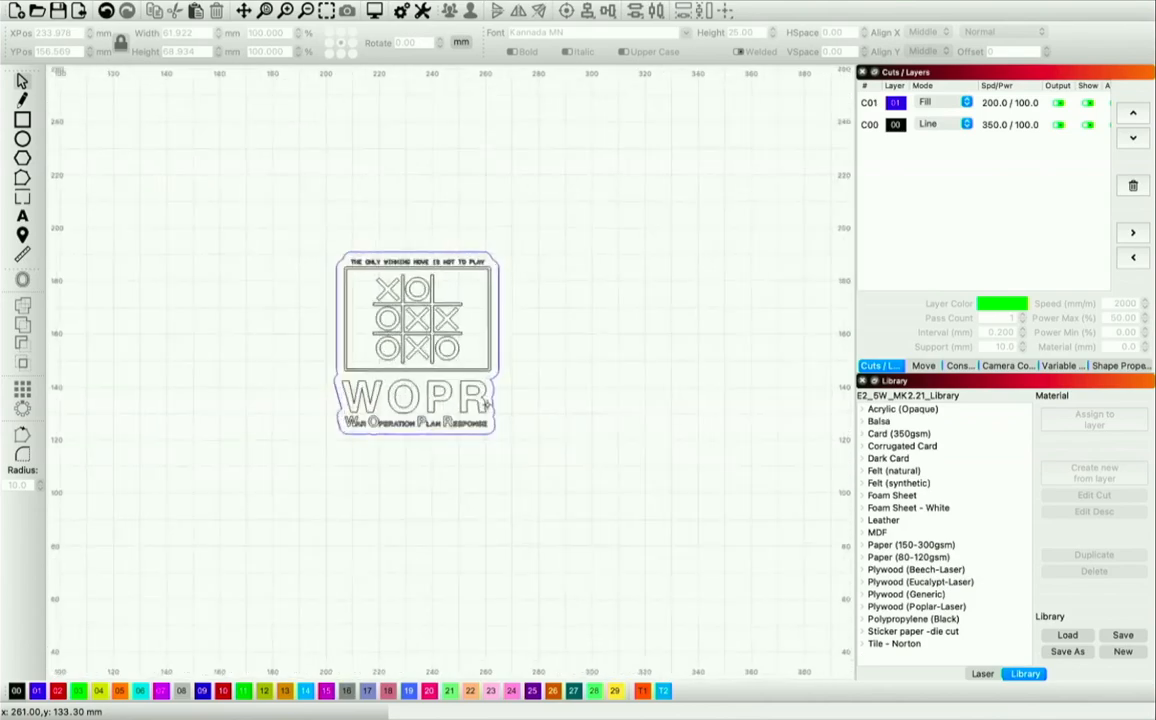
pyautogui.scroll(3, 223, 237)
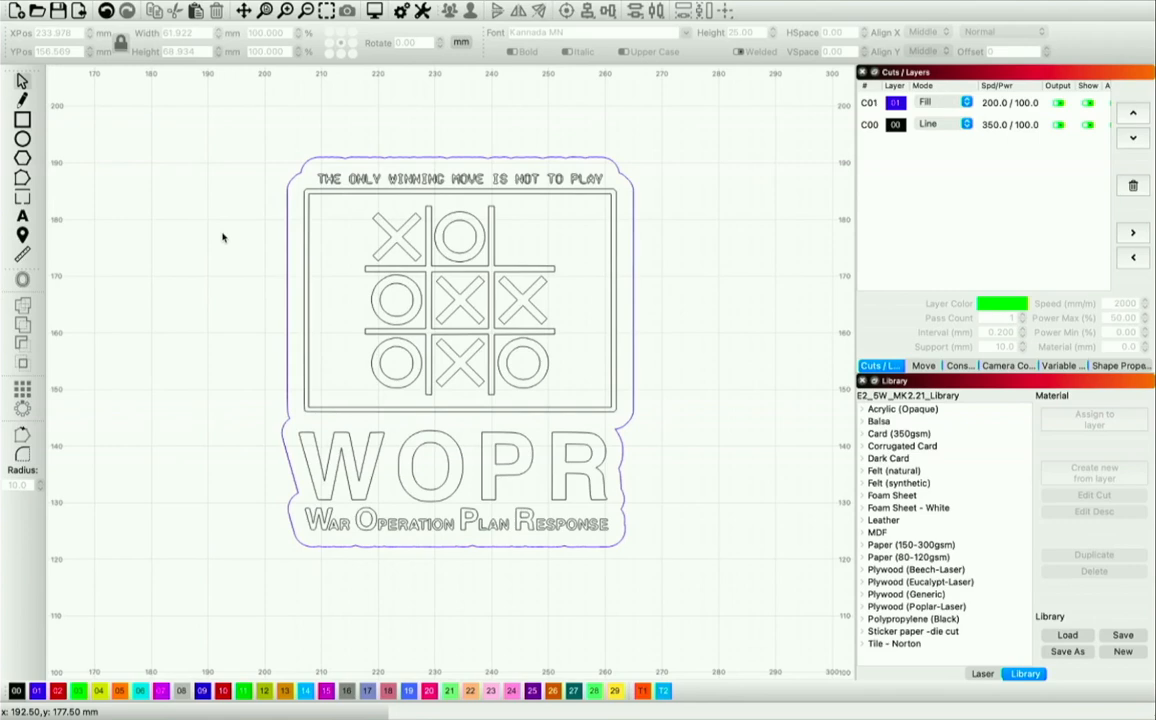
pyautogui.click(374, 12)
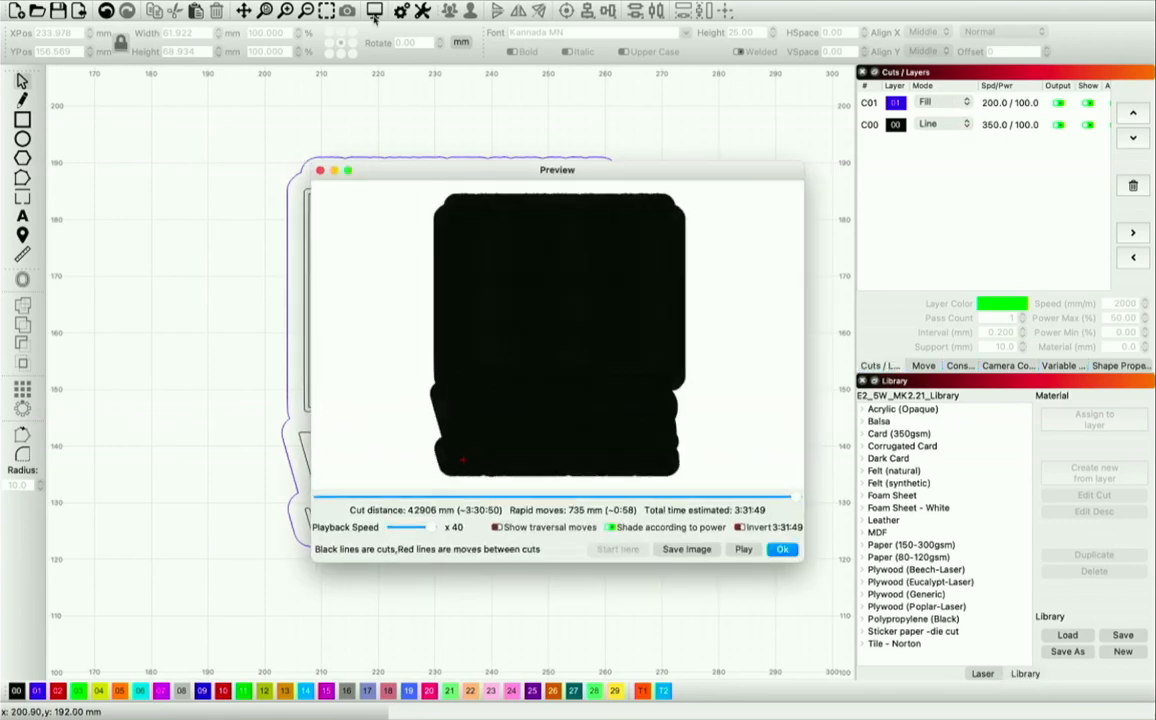
pyautogui.click(778, 549)
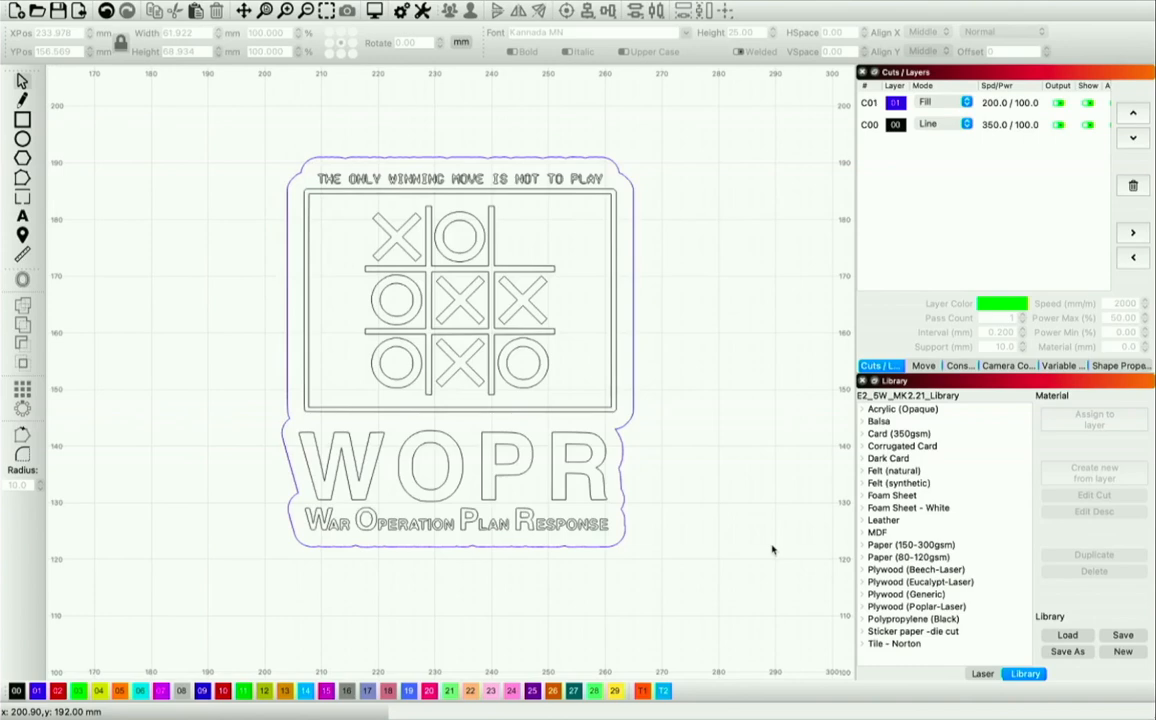
# - Set the C01 outline layer to Line mode and the C00 artwork layer to Fill mode
pyautogui.click(954, 102)
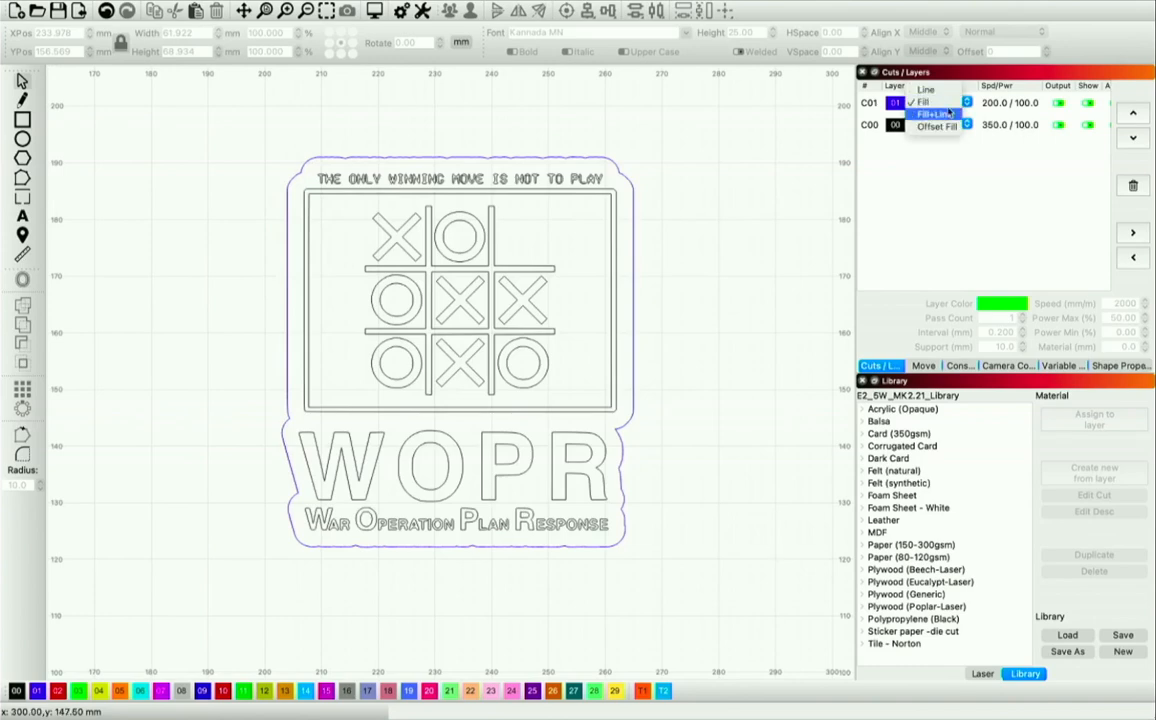
pyautogui.click(945, 95)
pyautogui.click(942, 123)
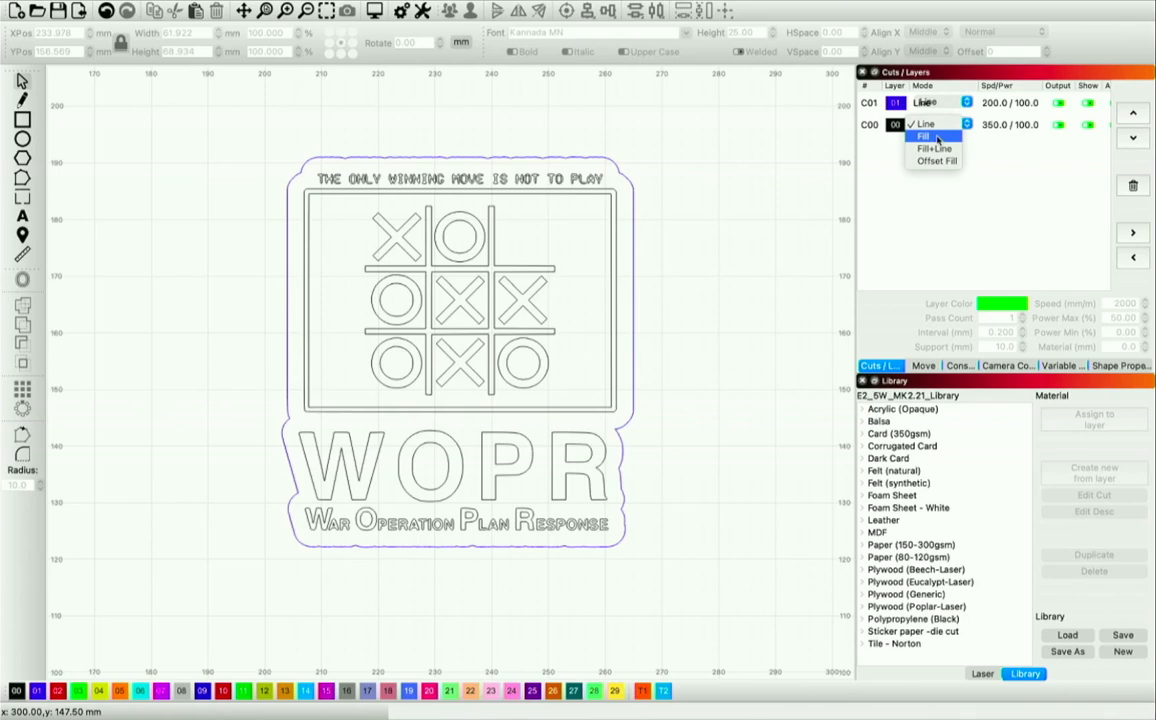
pyautogui.click(937, 138)
# - Preview the laser job and scrub through it to check the order of engraving and outline cutting
pyautogui.click(336, 8)
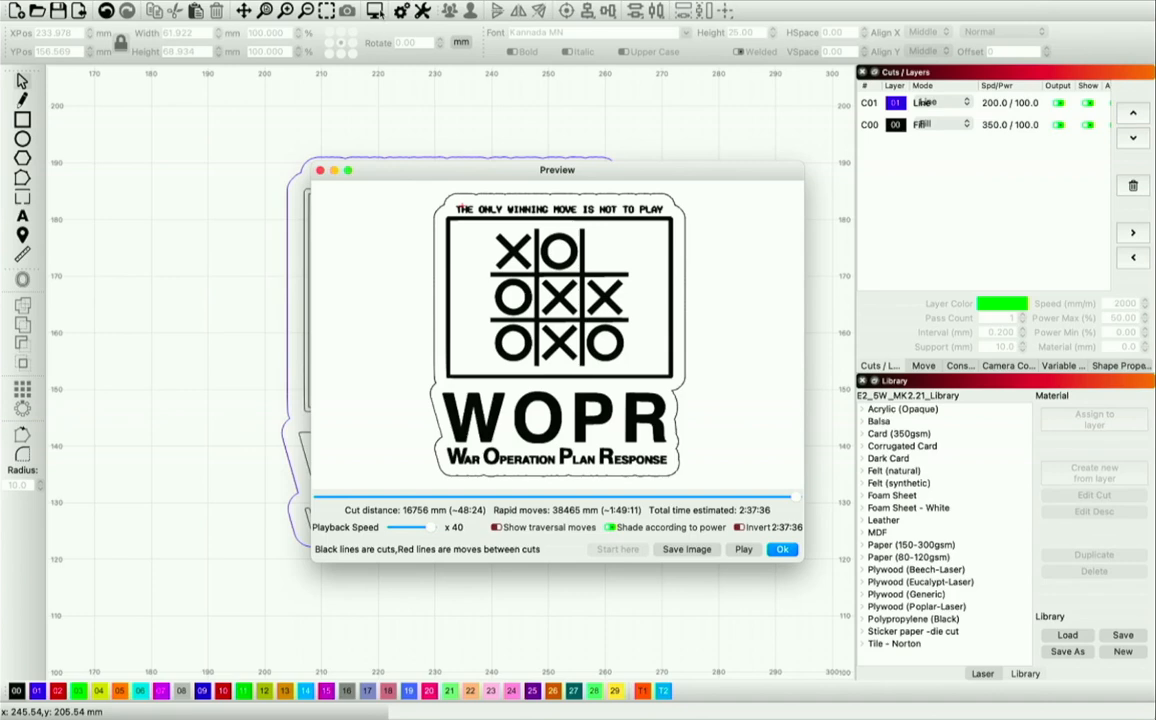
pyautogui.moveTo(792, 495)
pyautogui.mouseDown()
pyautogui.moveTo(470, 497)
pyautogui.moveTo(235, 457)
pyautogui.moveTo(278, 448)
pyautogui.moveTo(405, 495)
pyautogui.moveTo(305, 498)
pyautogui.moveTo(792, 495)
pyautogui.mouseUp()
pyautogui.click(785, 549)
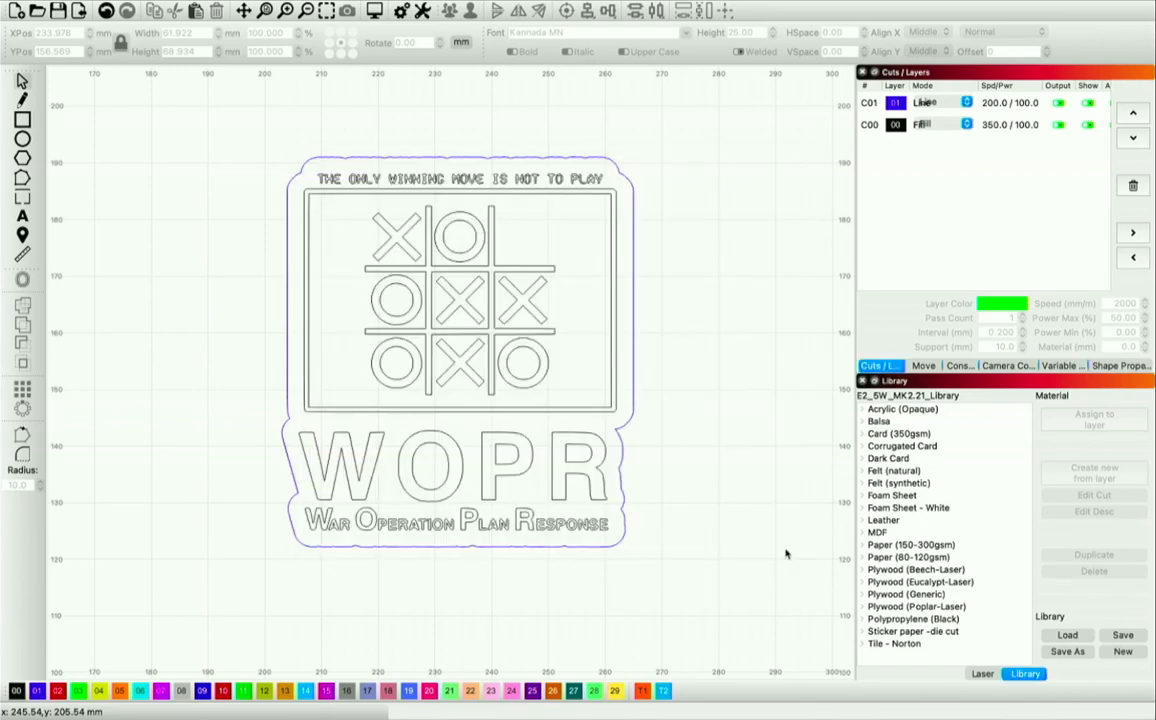
# - Reorder the layers so that the C00 Fill layer runs before the C01 Line layer
pyautogui.click(966, 125)
pyautogui.click(1134, 116)
pyautogui.click(1006, 124)
pyautogui.click(1134, 116)
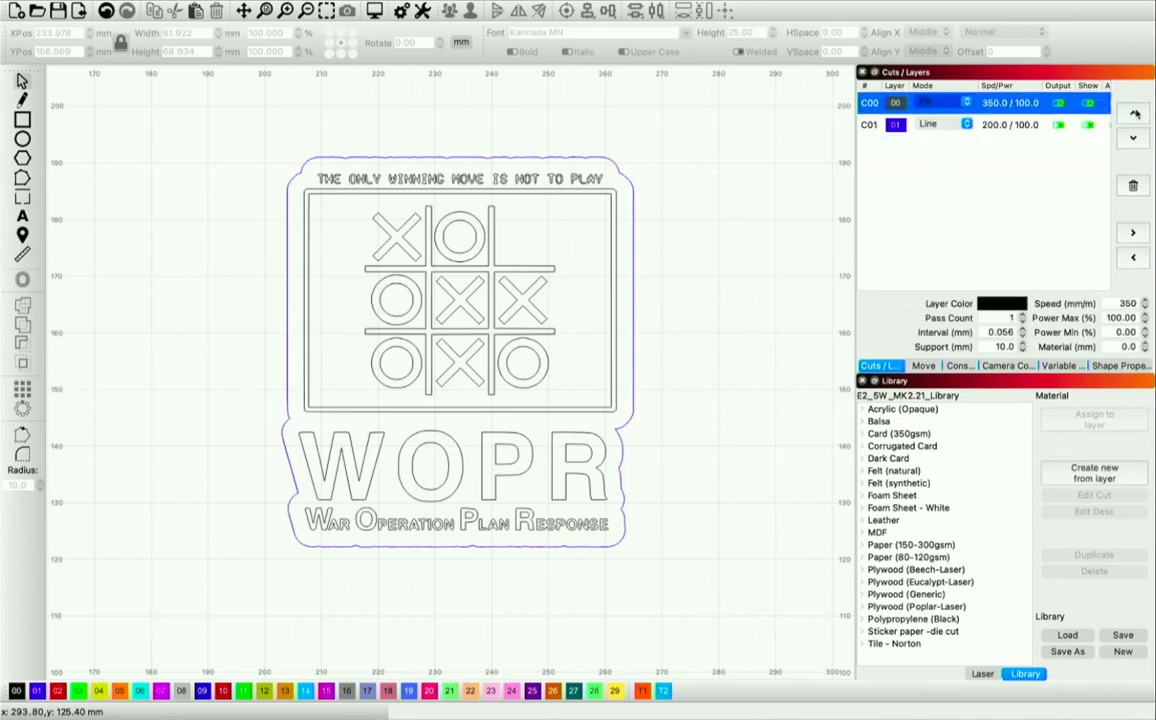
# - Preview the reordered job and scrub through its playback to check when the outline is cut
pyautogui.click(346, 10)
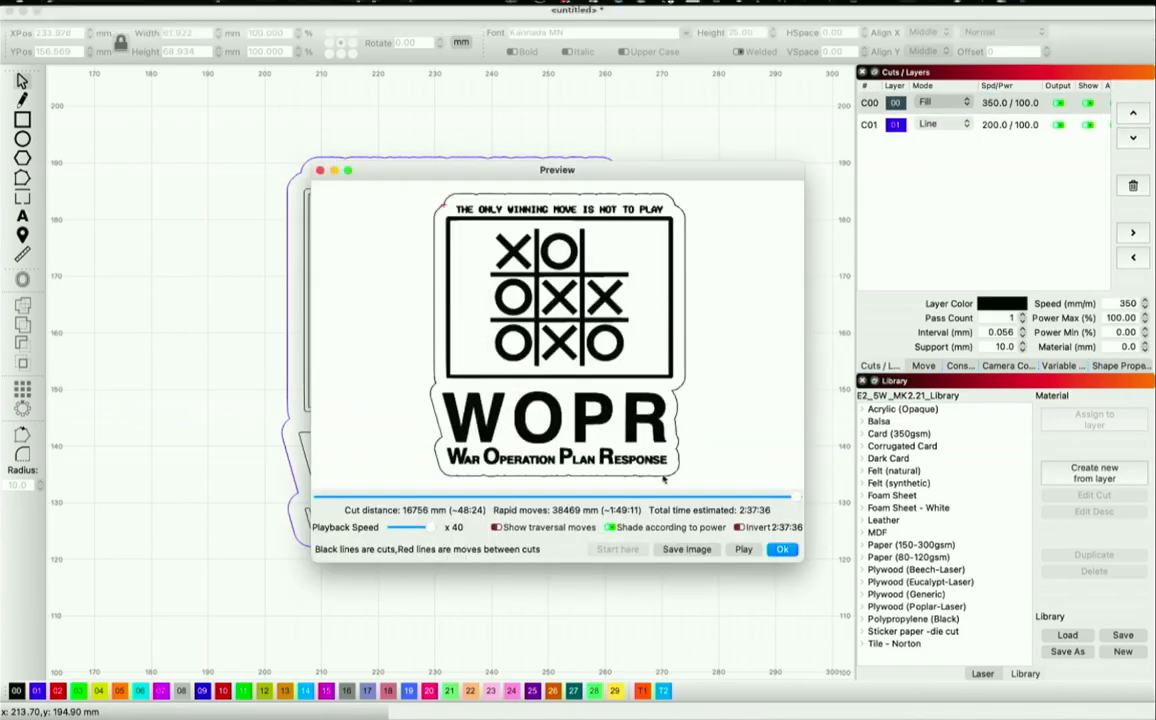
pyautogui.moveTo(793, 497)
pyautogui.mouseDown()
pyautogui.moveTo(318, 507)
pyautogui.moveTo(773, 527)
pyautogui.moveTo(794, 510)
pyautogui.mouseUp()
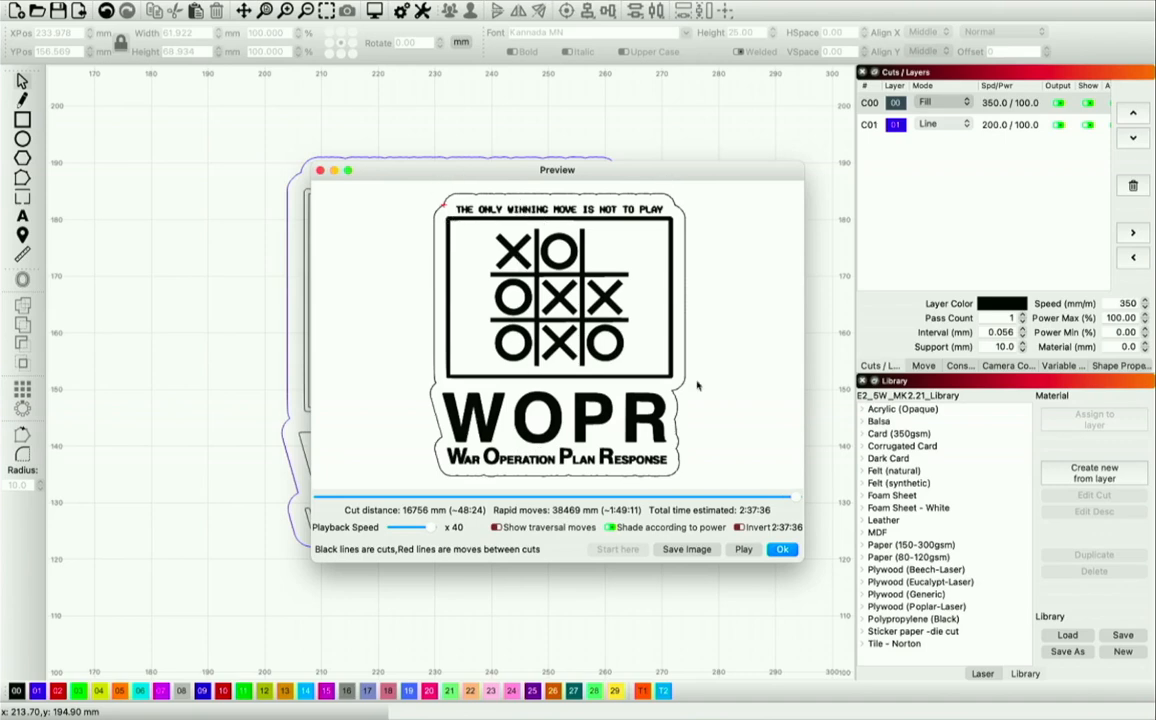
pyautogui.click(782, 549)
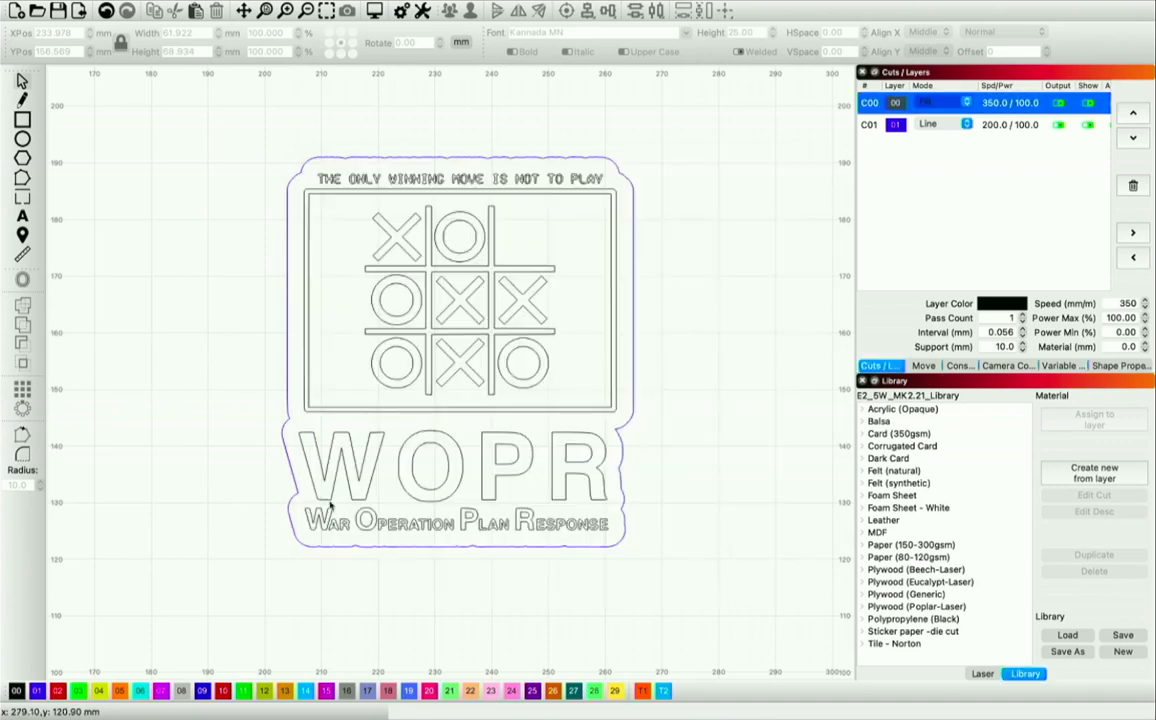
# - Try resizing the inner WOPR artwork separately from its cut outline, and undo the change
pyautogui.click(230, 108)
pyautogui.click(265, 11)
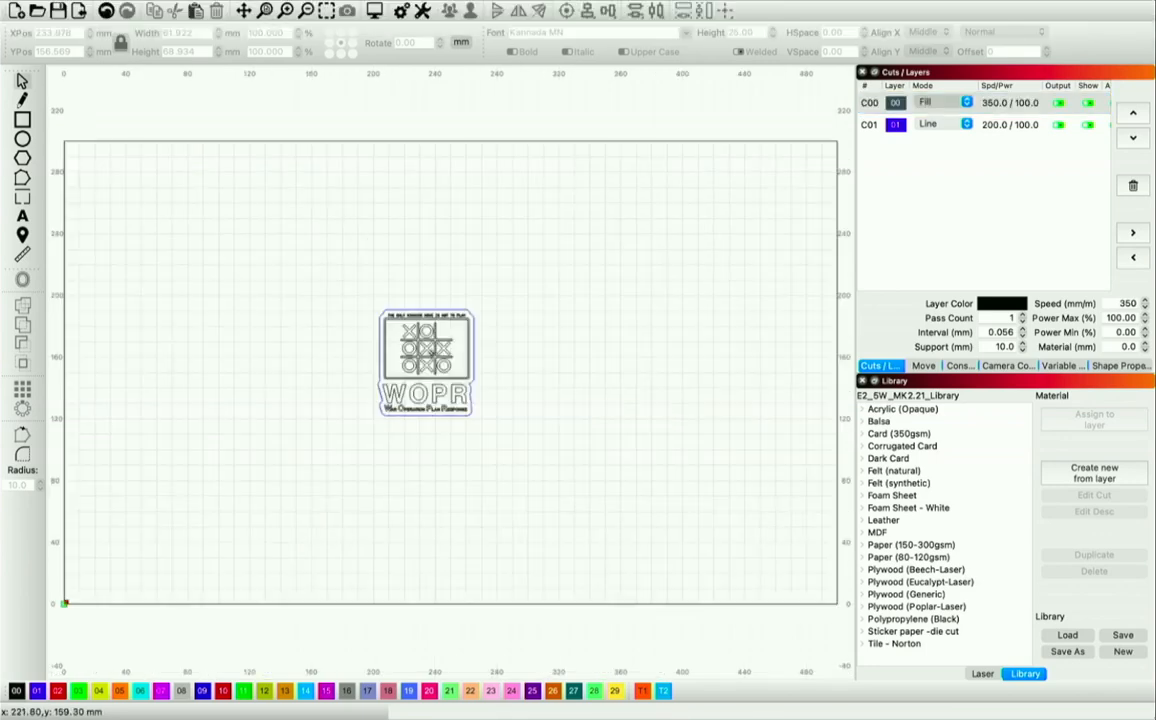
pyautogui.click(396, 317)
pyautogui.moveTo(474, 309); pyautogui.dragTo(516, 284)
pyautogui.hotkey('ctrl', 'z')
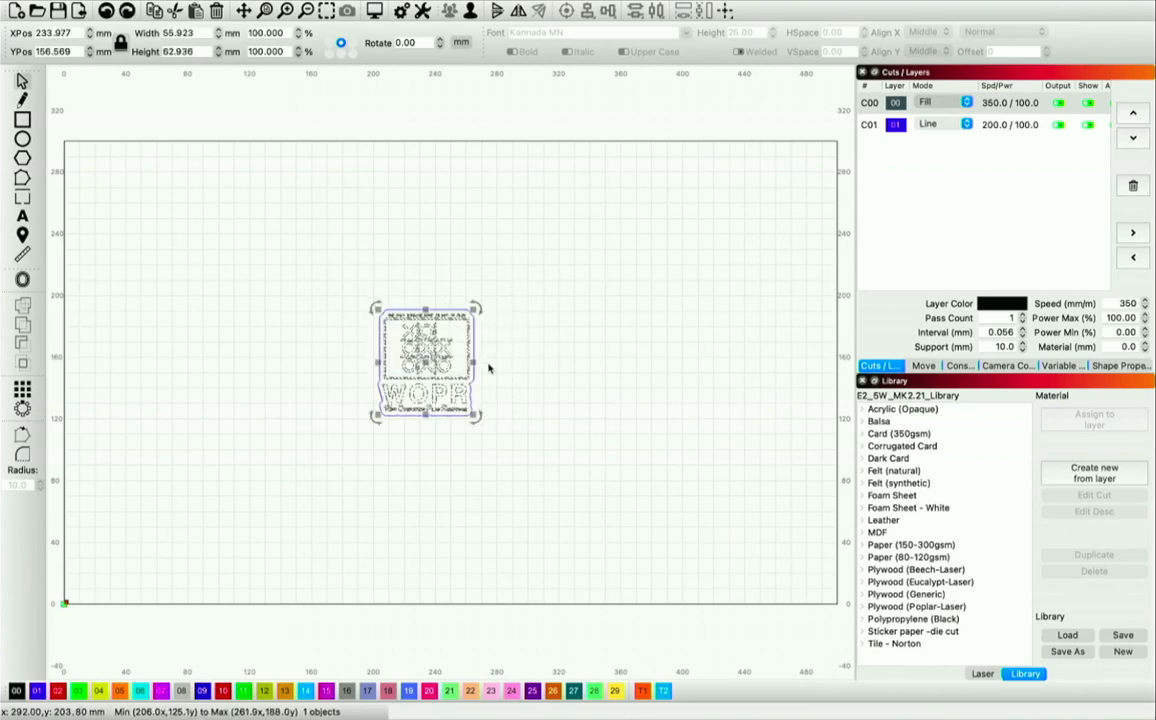
# - Group the WOPR artwork and its cut outline into a single object
pyautogui.click(502, 388)
pyautogui.moveTo(478, 399); pyautogui.dragTo(311, 257)
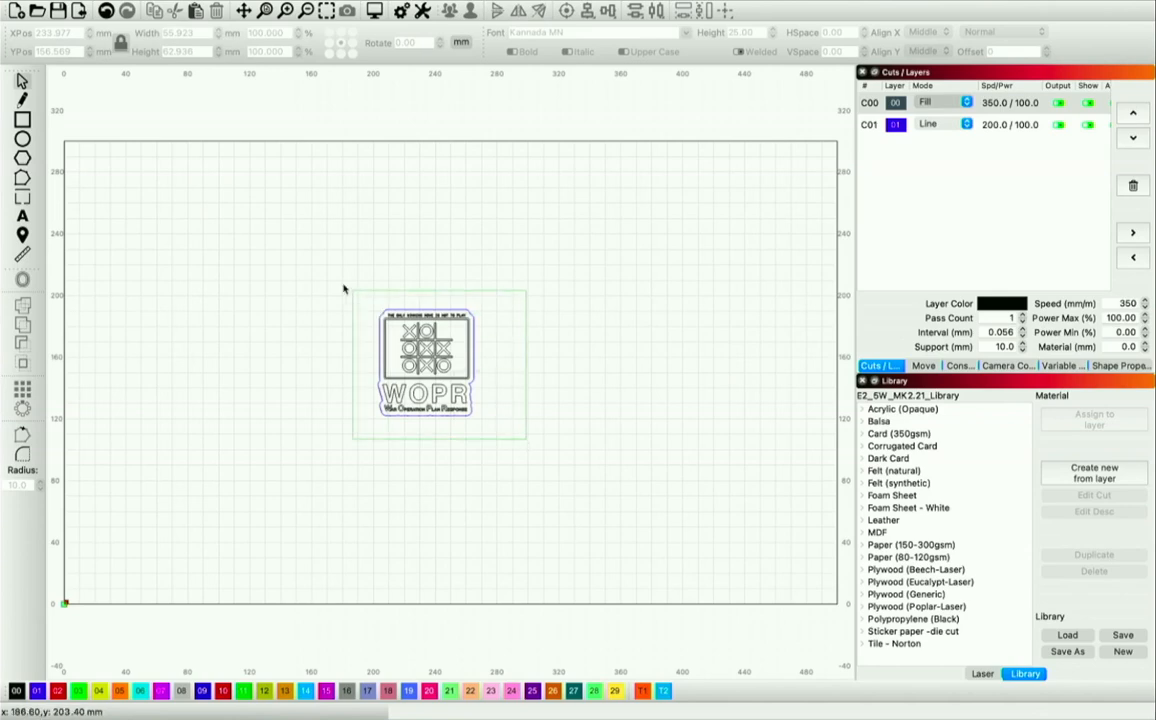
pyautogui.click(450, 11)
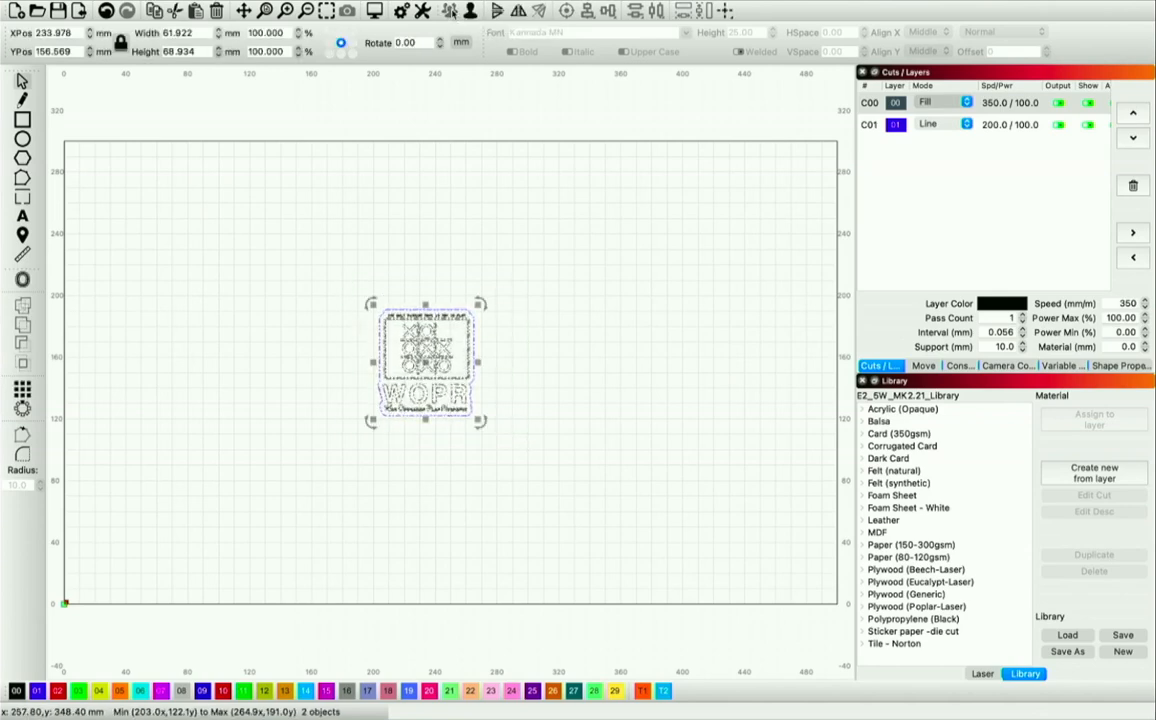
pyautogui.click(545, 297)
# - Scale the grouped WOPR graphic down to about 18 mm wide and place it in the laser bed's origin corner
pyautogui.click(422, 370)
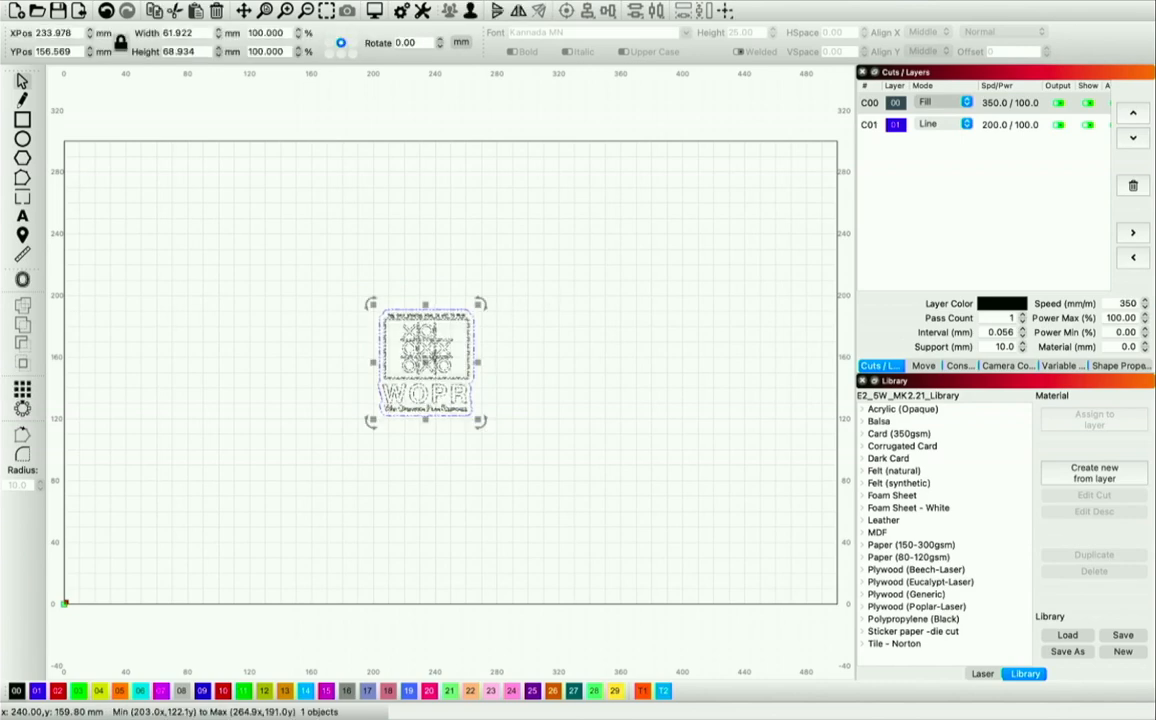
pyautogui.moveTo(422, 370); pyautogui.dragTo(100, 552)
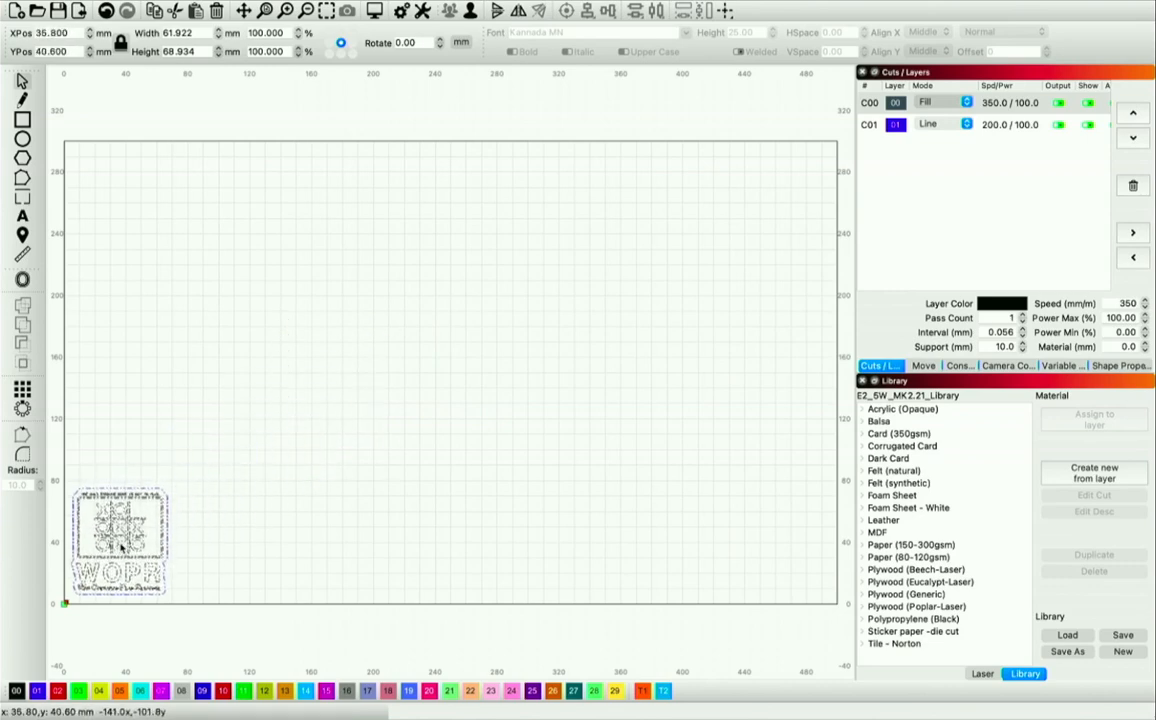
pyautogui.moveTo(169, 492); pyautogui.dragTo(65, 604)
pyautogui.scroll(8, 65, 604)
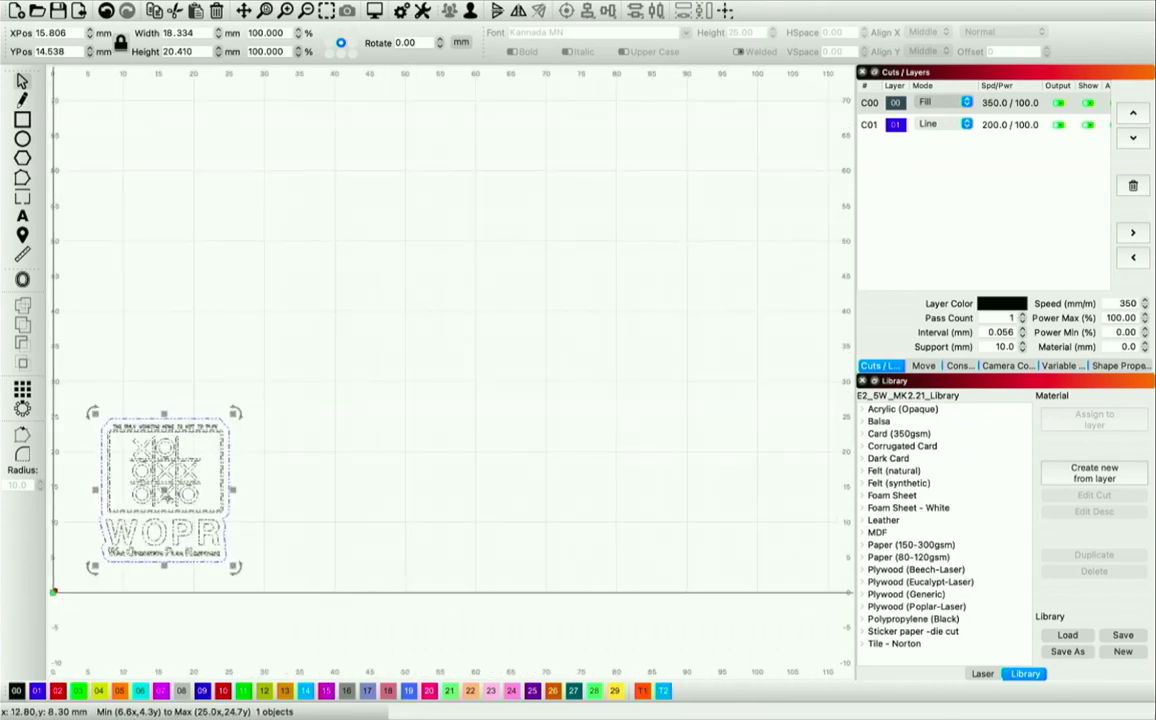
pyautogui.moveTo(164, 487); pyautogui.dragTo(125, 516)
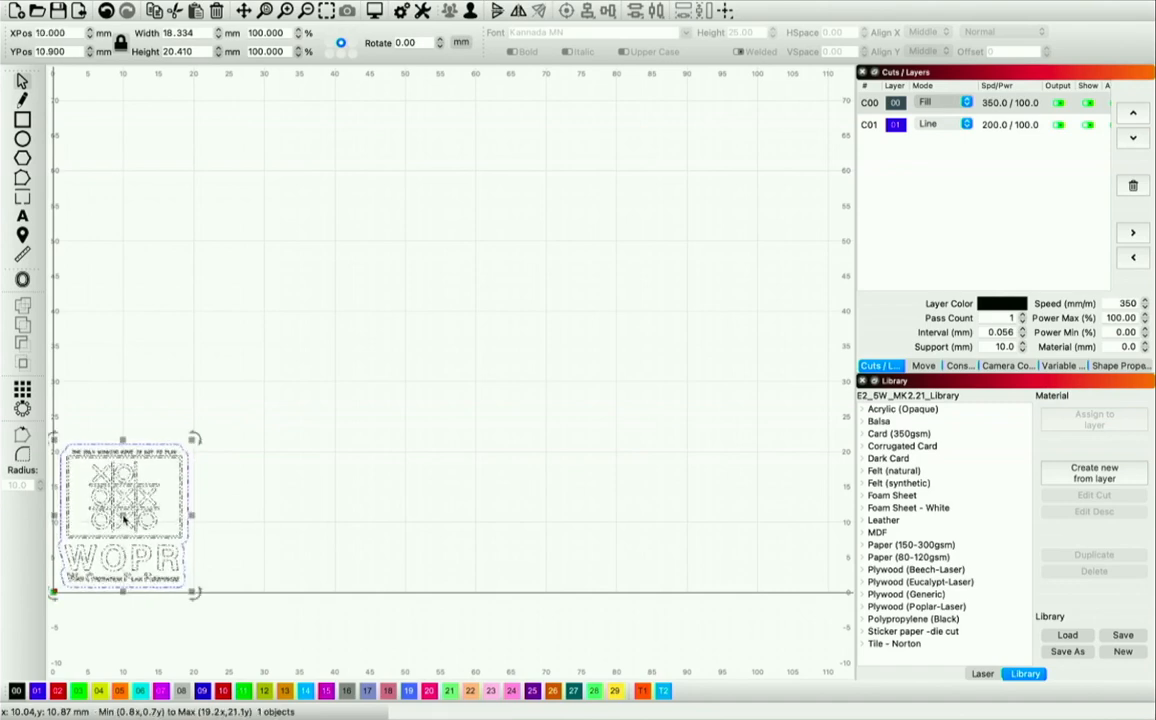
# - Set the WOPR graphic's height to 25 mm and reposition it inside the bed at about X 11.8, Y 13.2 mm
pyautogui.click(434, 477)
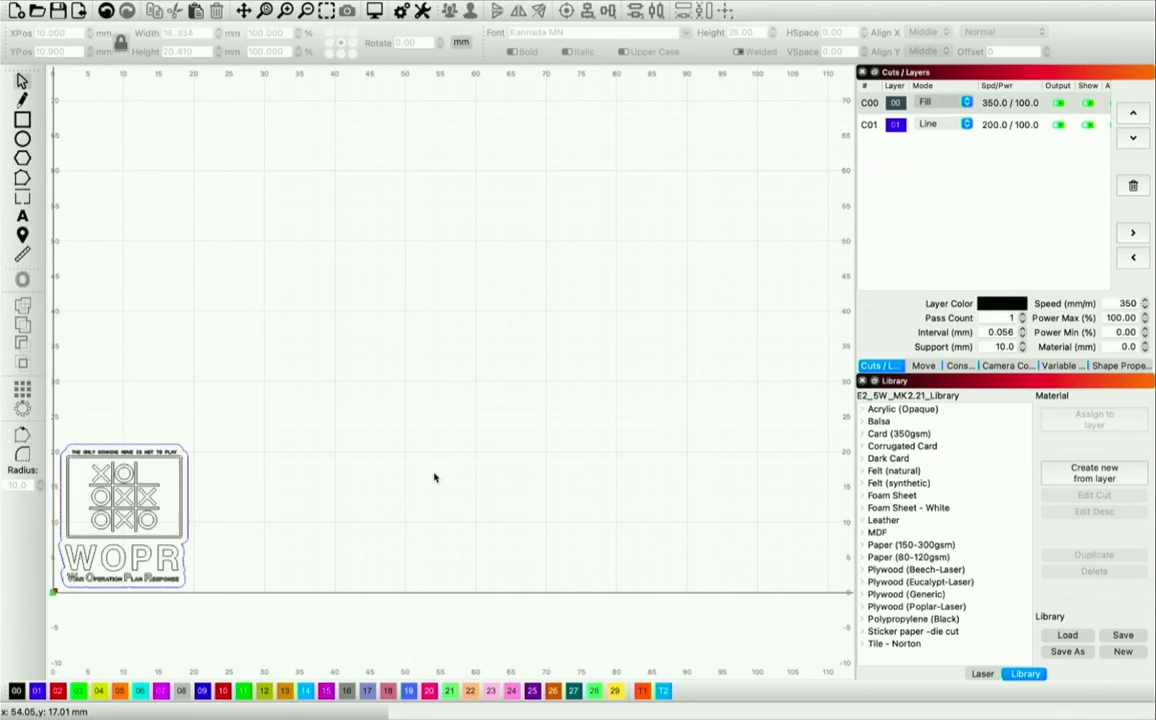
pyautogui.scroll(-3, 434, 477)
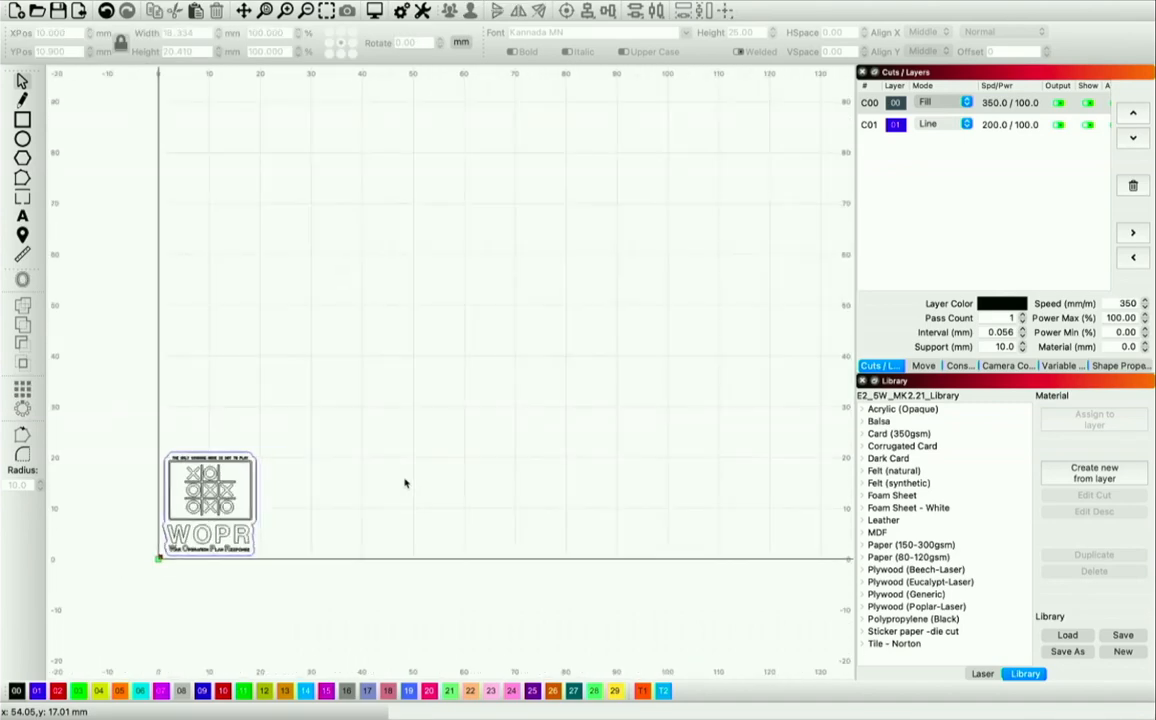
pyautogui.click(259, 489)
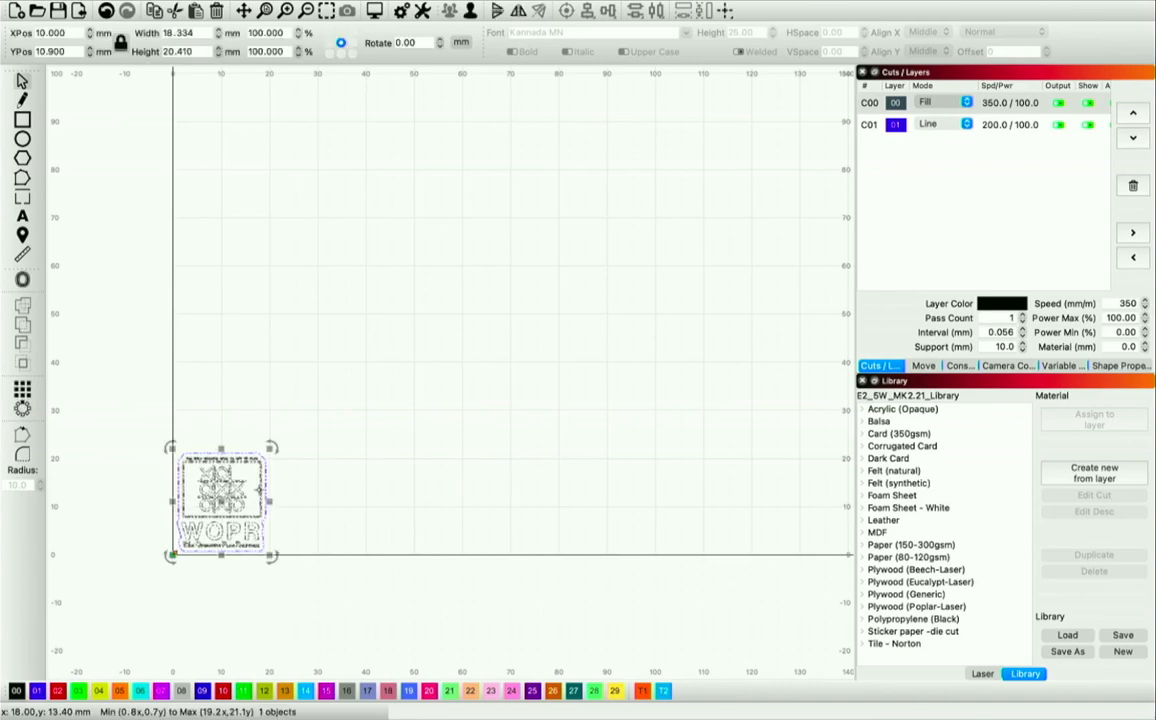
pyautogui.write('25')
pyautogui.click(316, 174)
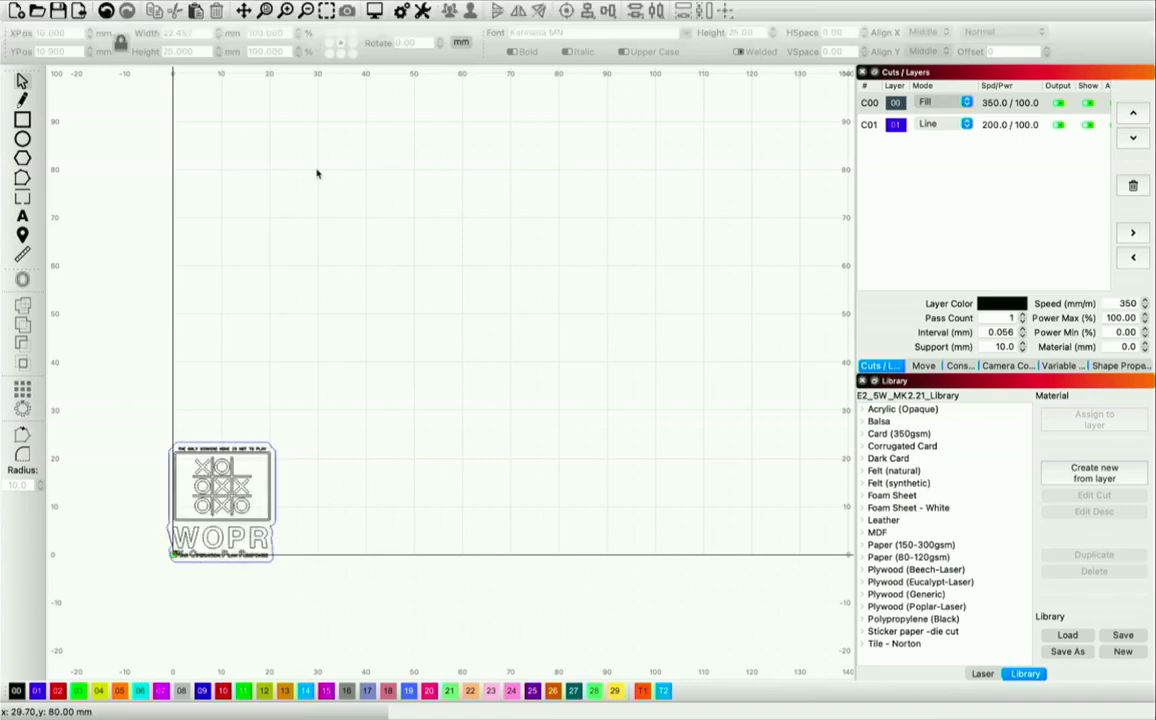
pyautogui.click(222, 503)
pyautogui.moveTo(222, 503); pyautogui.dragTo(231, 494)
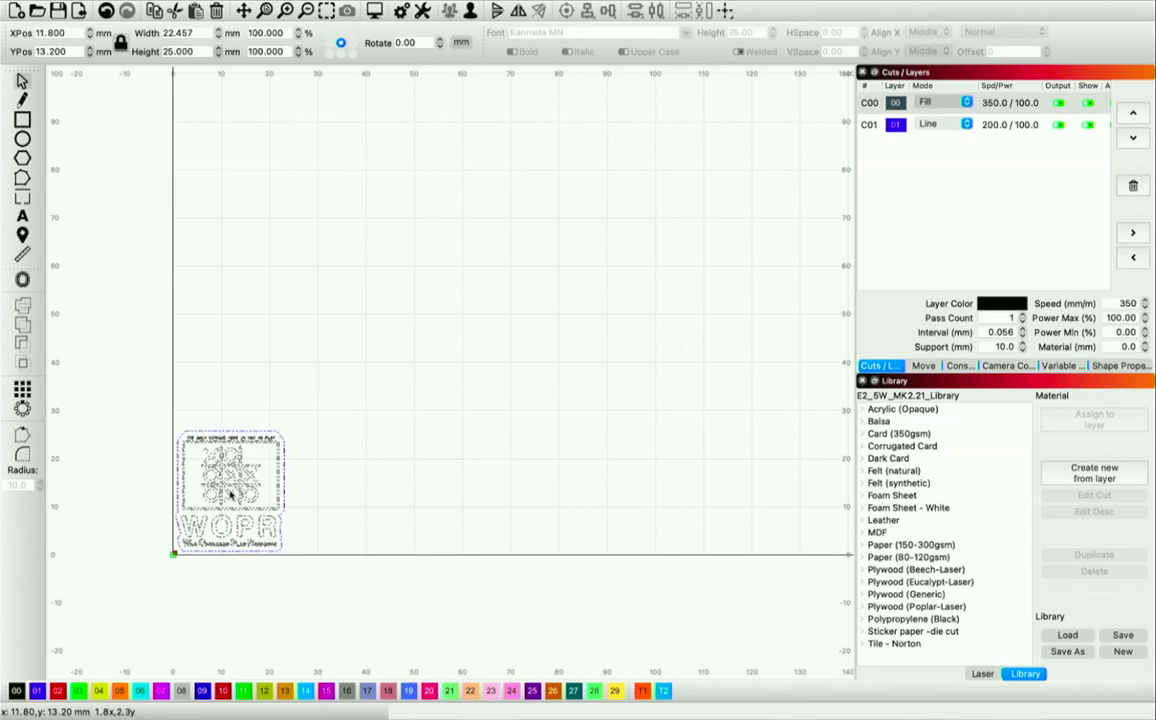
pyautogui.click(372, 476)
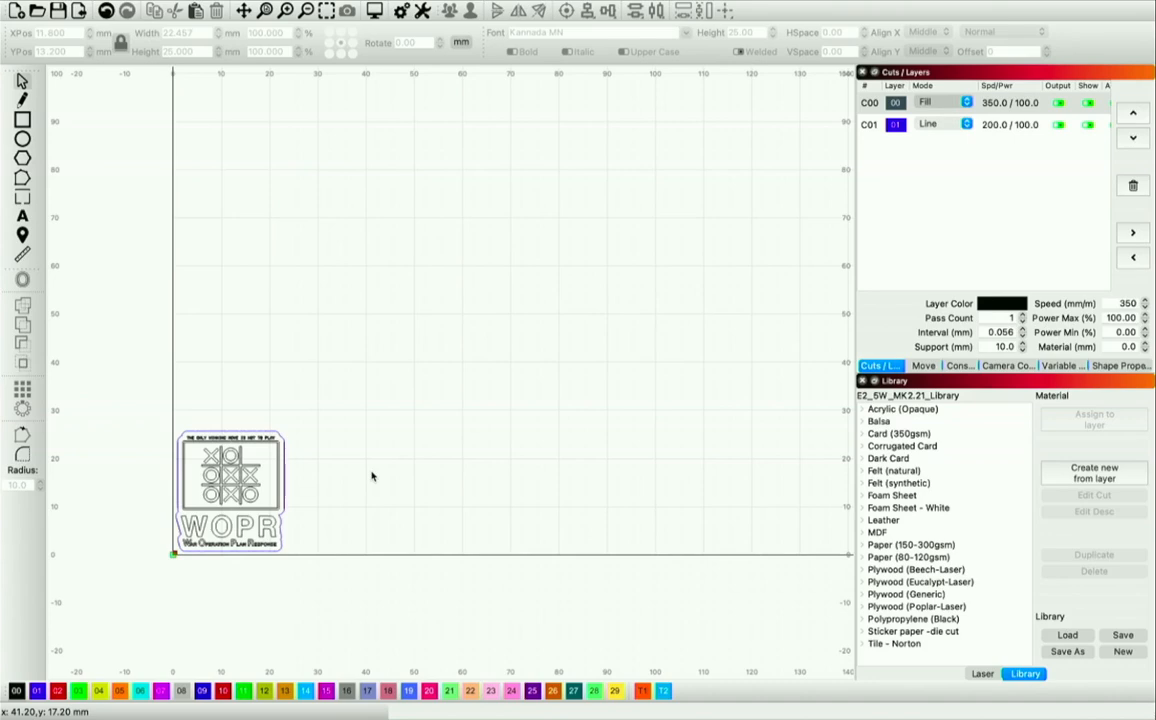
# - Start a grid array of the WOPR graphic with 5 X columns and 4 Y rows, keeping the preview unobstructed
pyautogui.hotkey('ctrl', 'a')
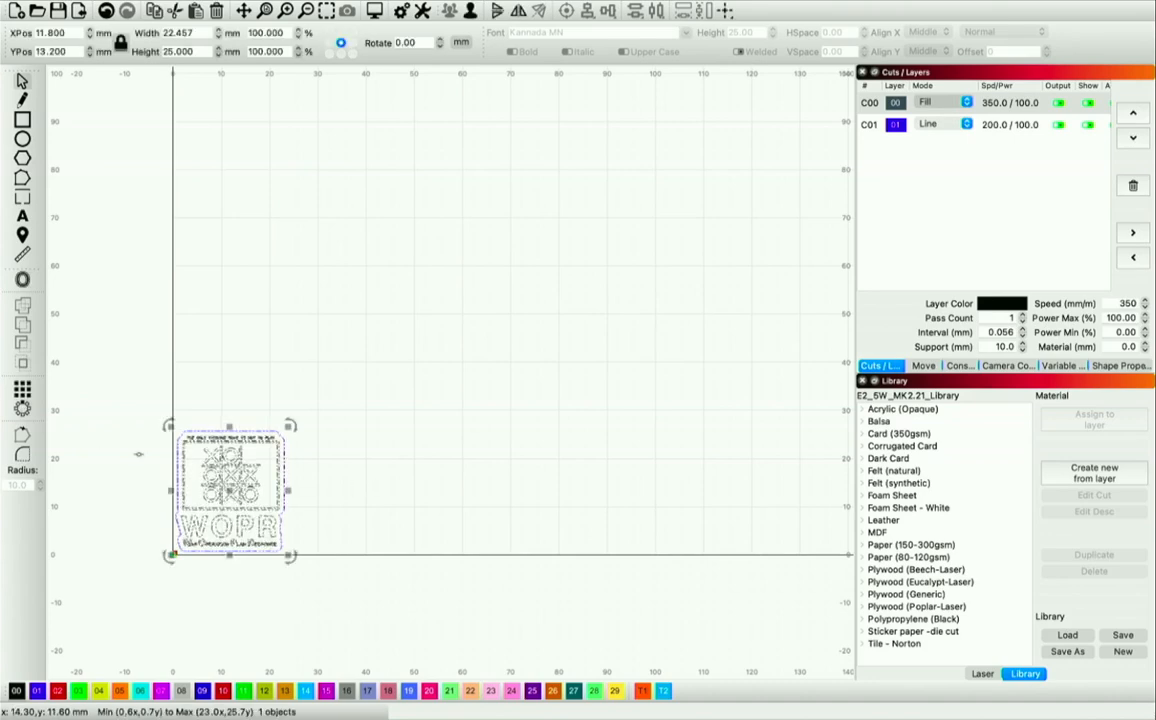
pyautogui.click(22, 390)
pyautogui.moveTo(628, 213); pyautogui.dragTo(753, 85)
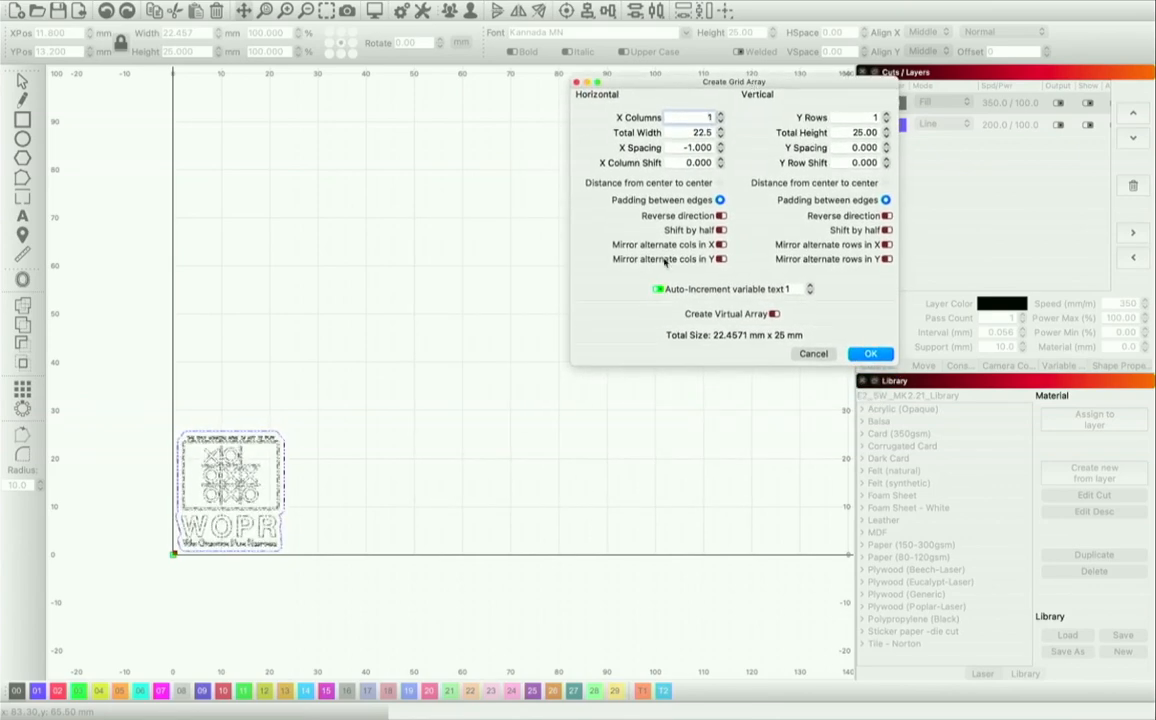
pyautogui.click(720, 115)
pyautogui.click(720, 115)
pyautogui.click(720, 115)
pyautogui.click(720, 115)
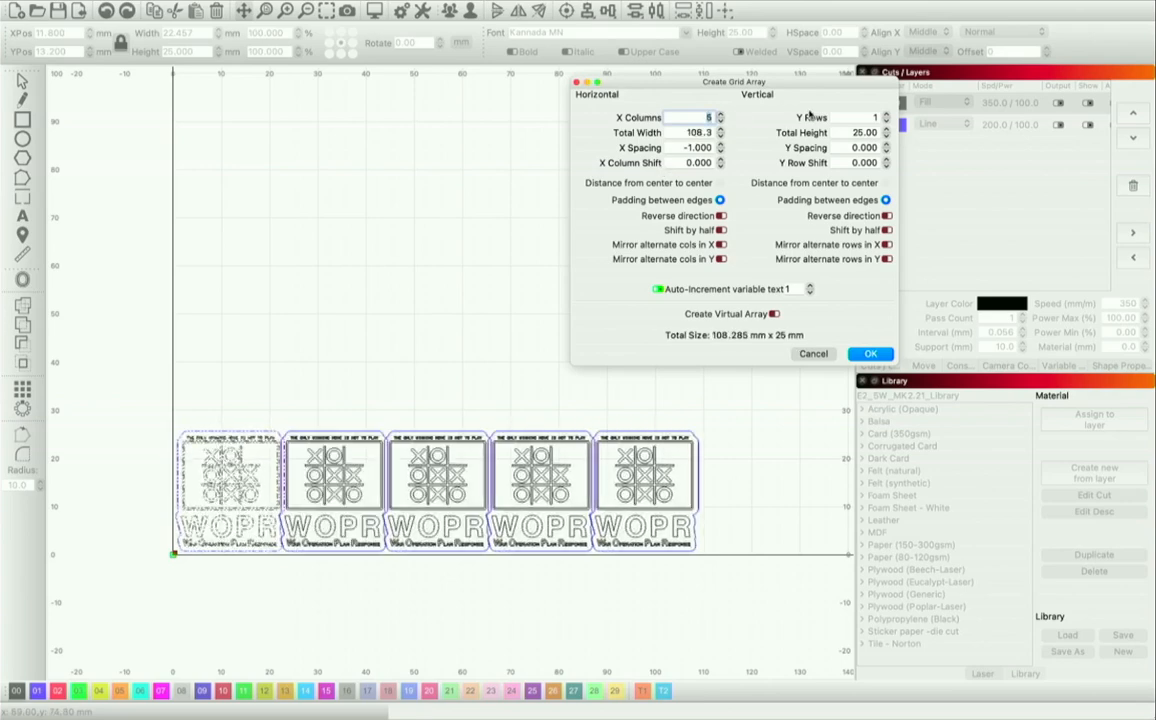
pyautogui.click(885, 115)
pyautogui.click(885, 115)
pyautogui.click(885, 115)
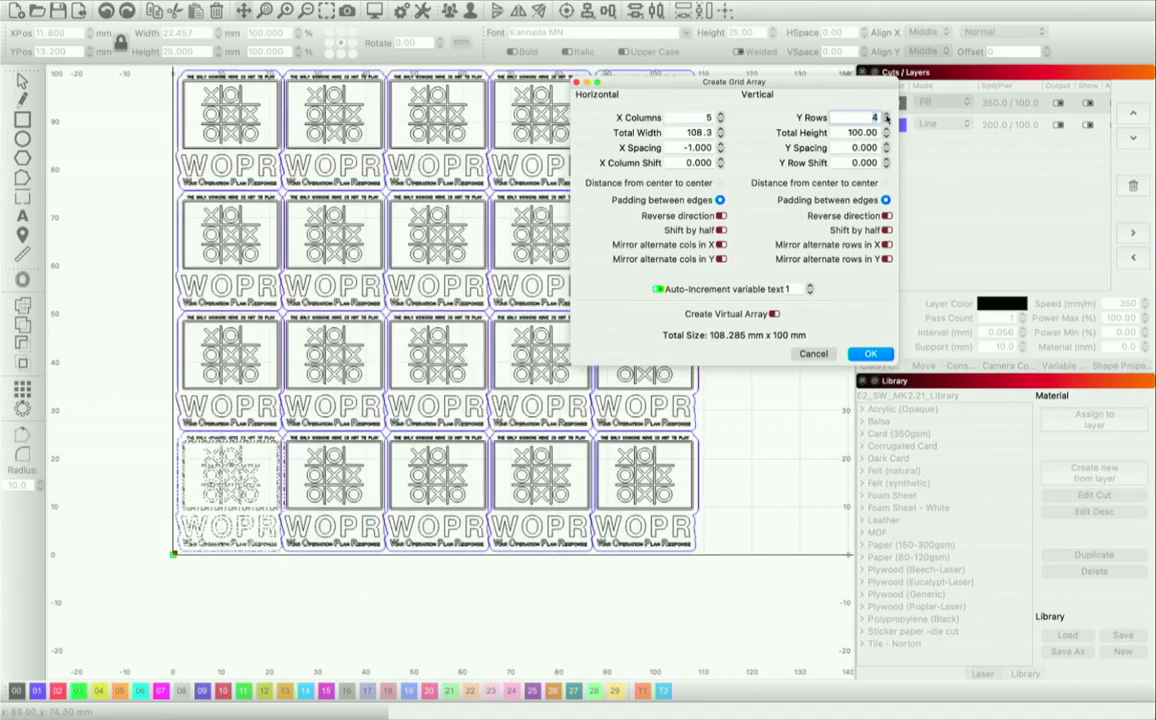
pyautogui.moveTo(798, 89); pyautogui.dragTo(966, 118)
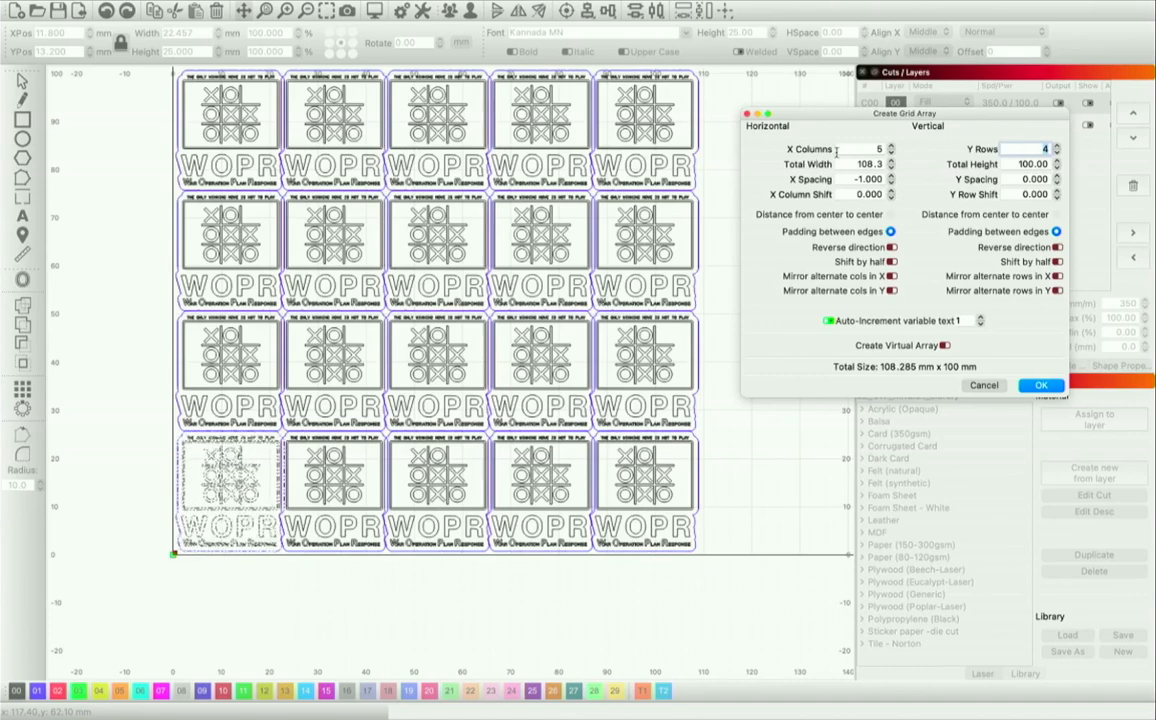
# - Try reversing the horizontal direction of the array columns, and turn the reversal off again
pyautogui.click(891, 247)
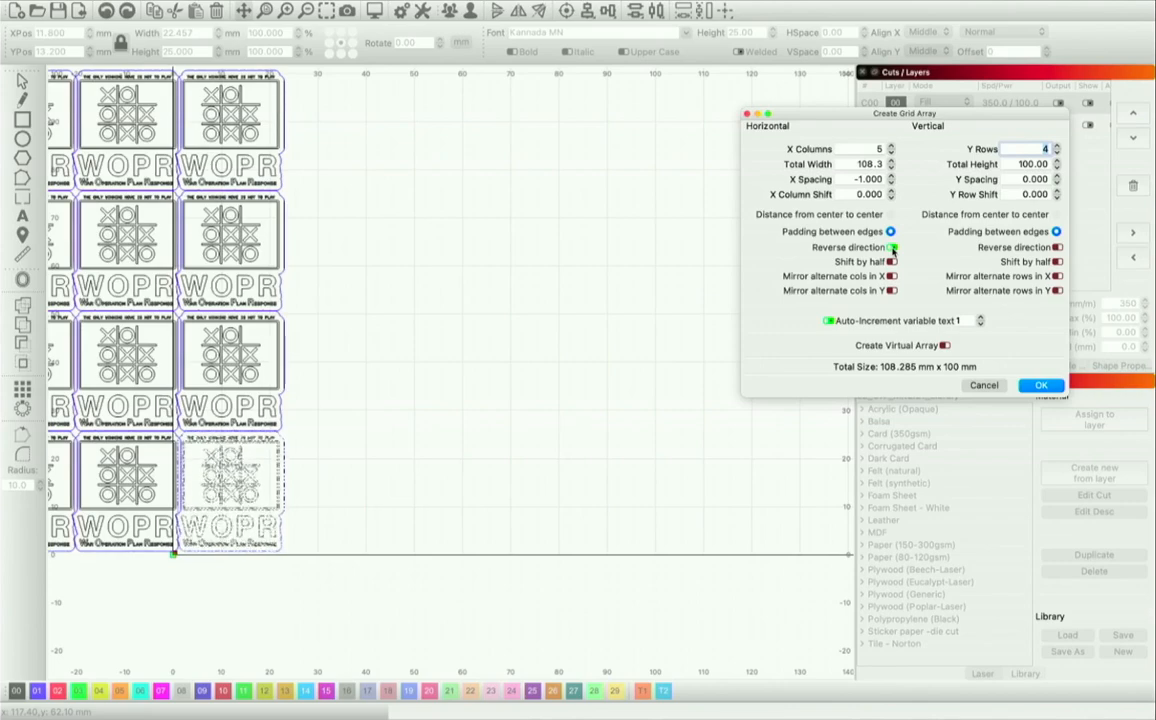
pyautogui.scroll(-5, 400, 357)
pyautogui.scroll(-2, 400, 357)
pyautogui.scroll(1, 400, 357)
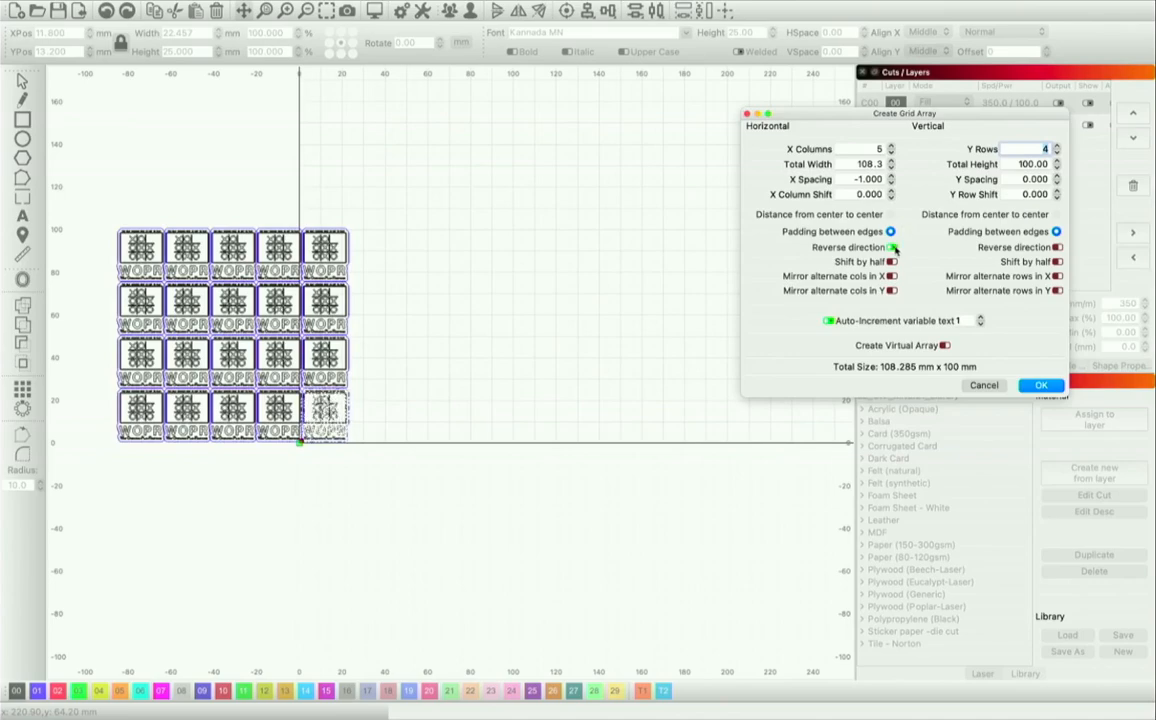
pyautogui.click(891, 247)
pyautogui.click(893, 247)
pyautogui.click(893, 247)
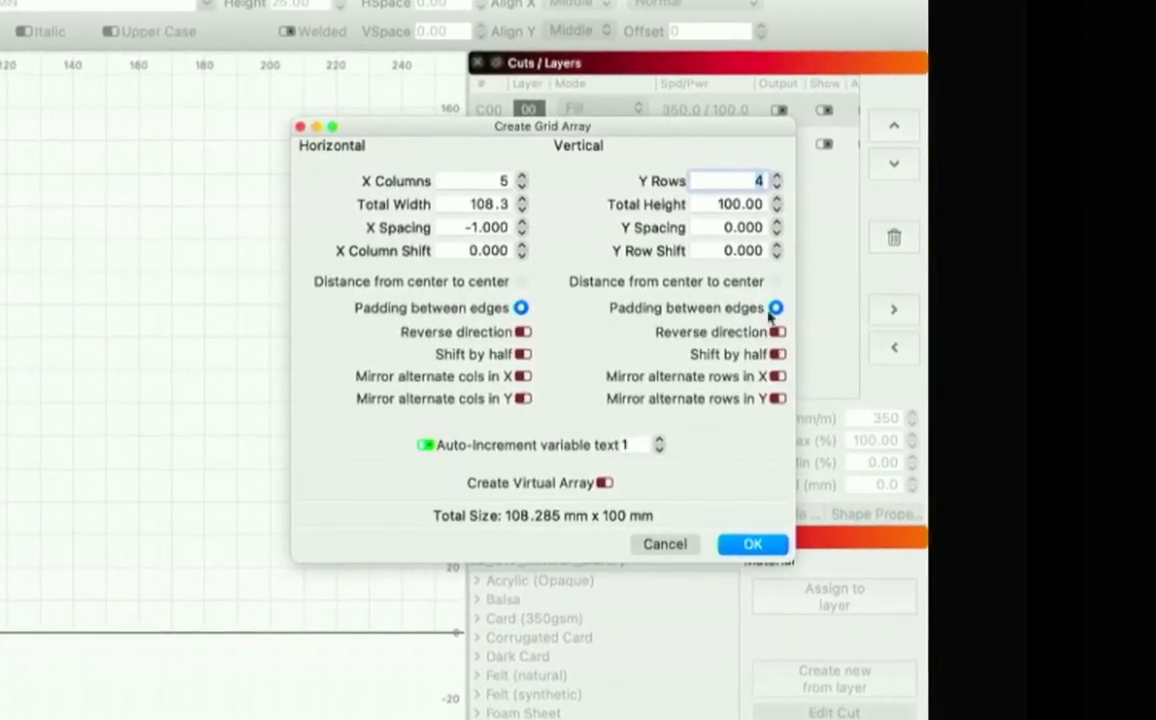
# - Turn on reverse direction for the array's rows
pyautogui.click(846, 311)
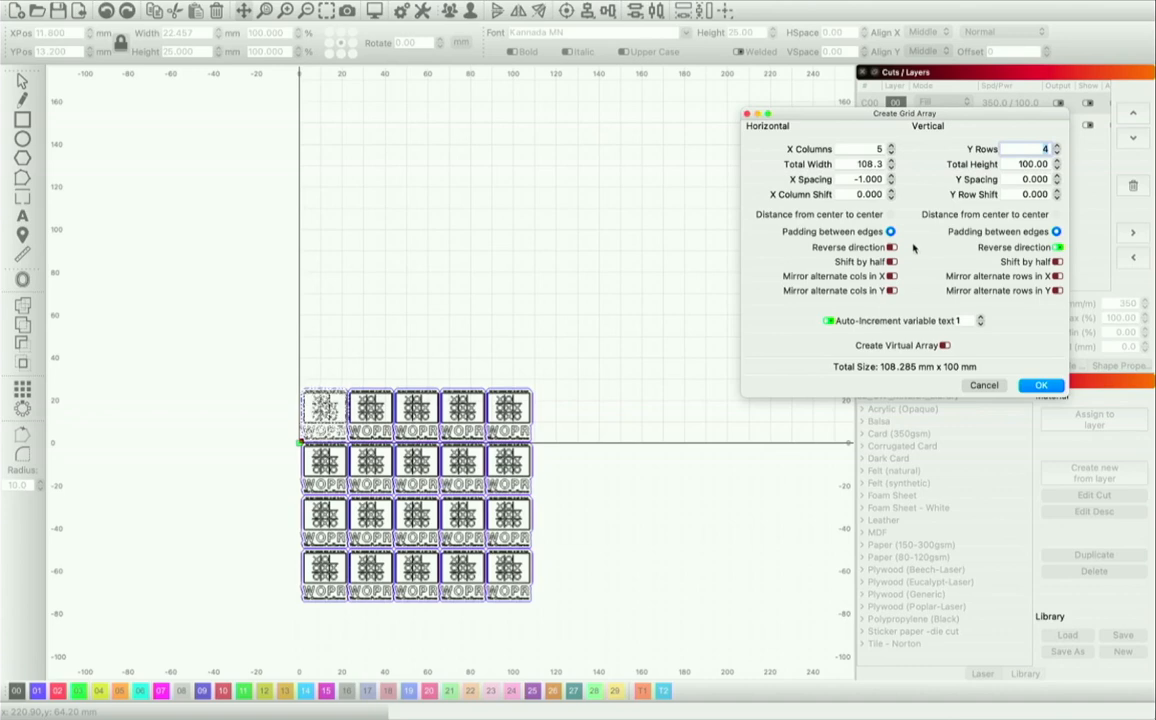
# - Try reversing the array's columns together with its rows, and turn off reverse direction for both
pyautogui.click(892, 247)
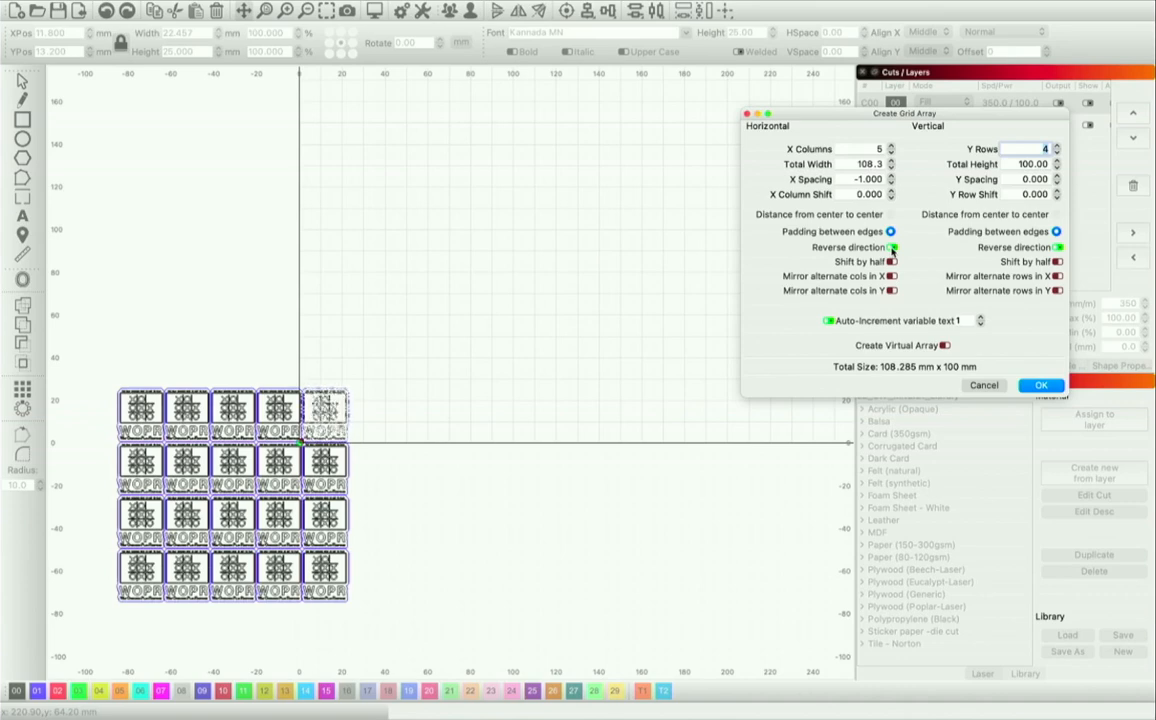
pyautogui.click(892, 247)
pyautogui.click(1057, 247)
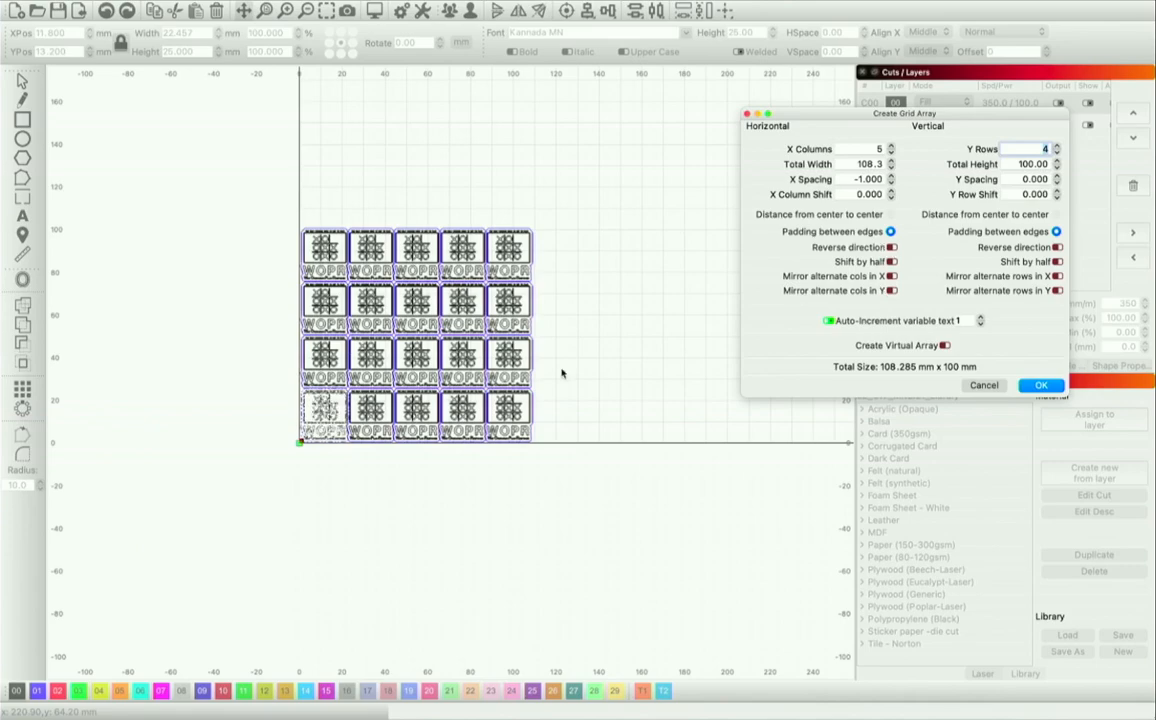
pyautogui.scroll(2, 356, 393)
pyautogui.scroll(2, 356, 393)
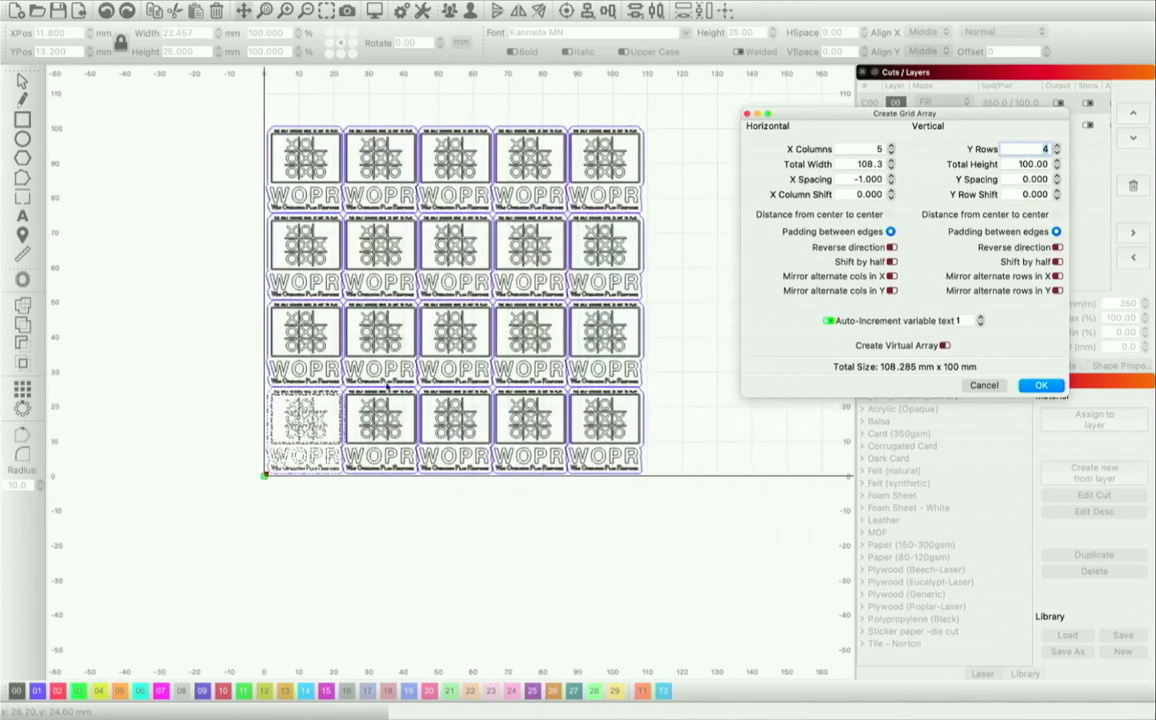
# - Try shifting the array's columns by half, and reset the X column shift to 0
pyautogui.click(892, 261)
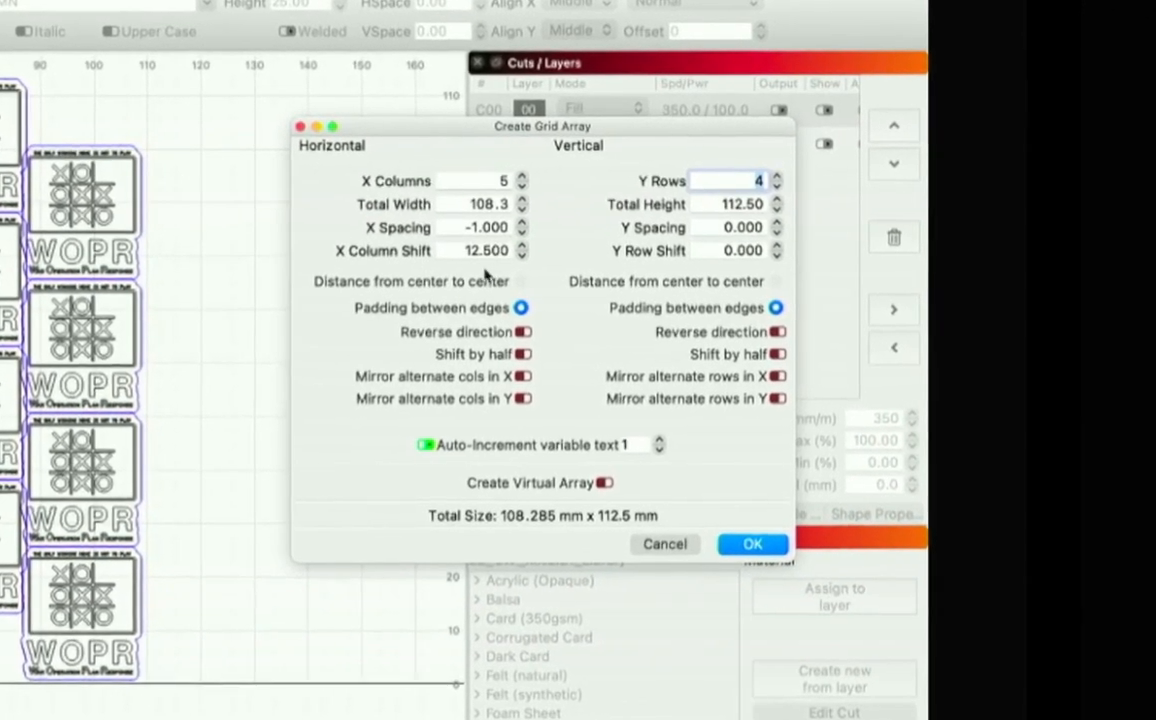
pyautogui.moveTo(465, 251); pyautogui.dragTo(554, 255)
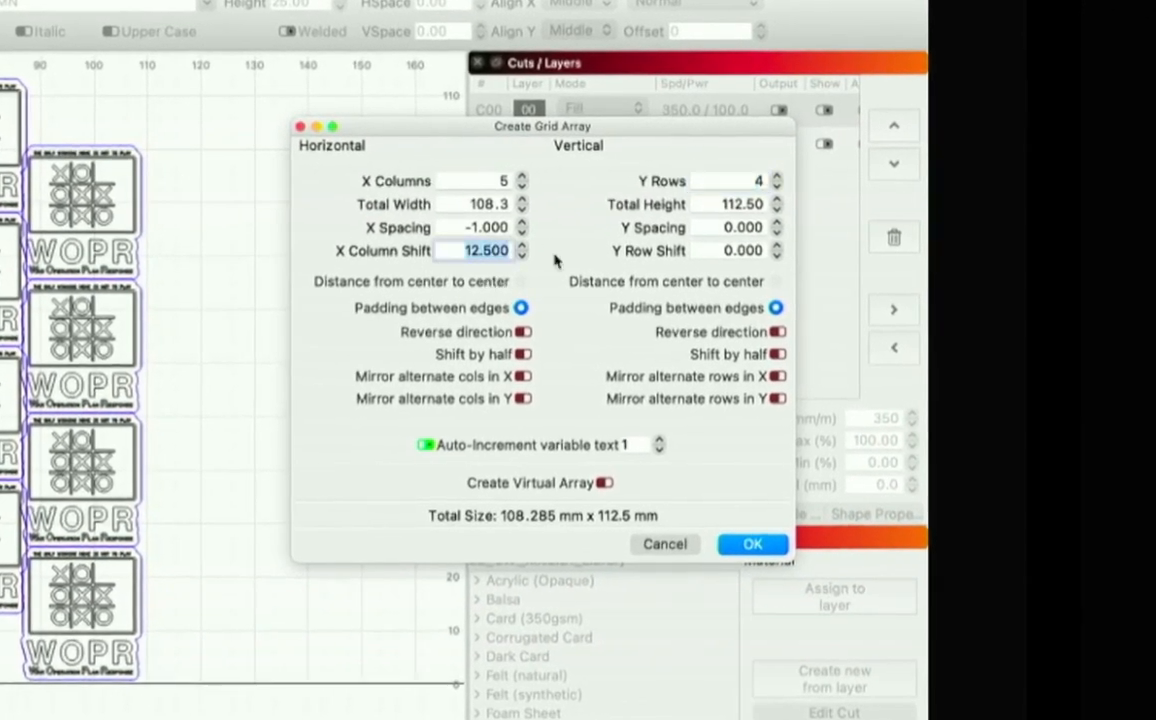
pyautogui.write('0')
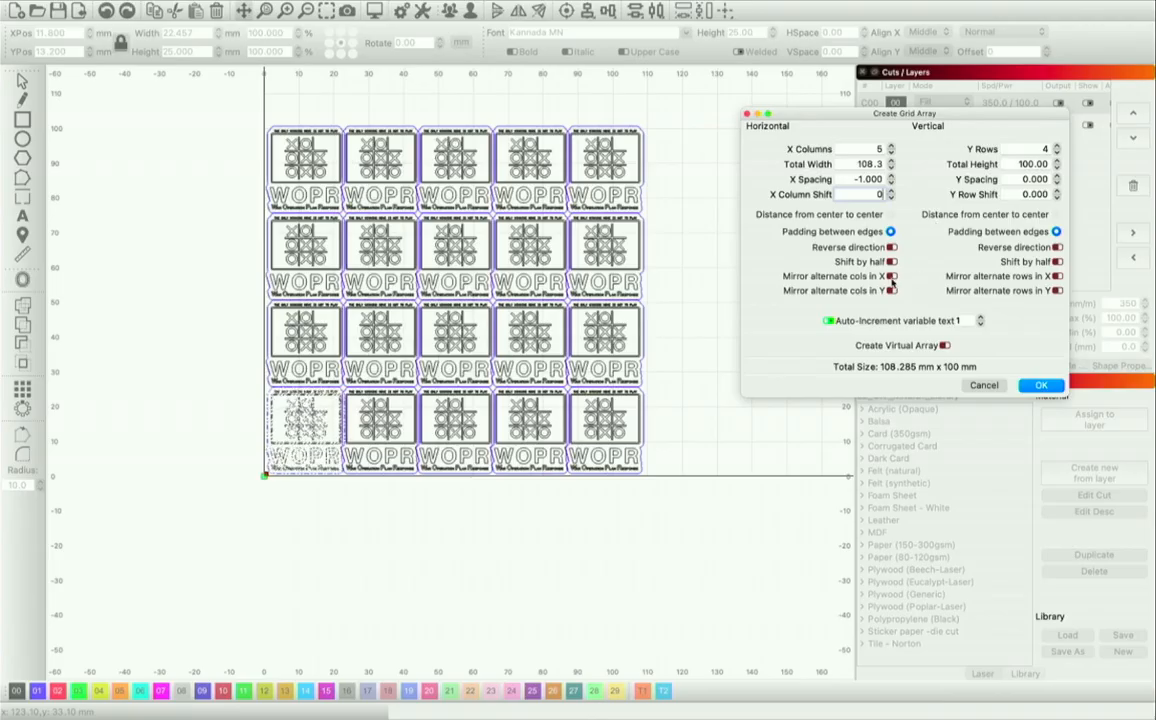
# - Try shifting the rows by half, alone and combined with the columns, and reset X column shift and Y row shift to 0
pyautogui.click(777, 354)
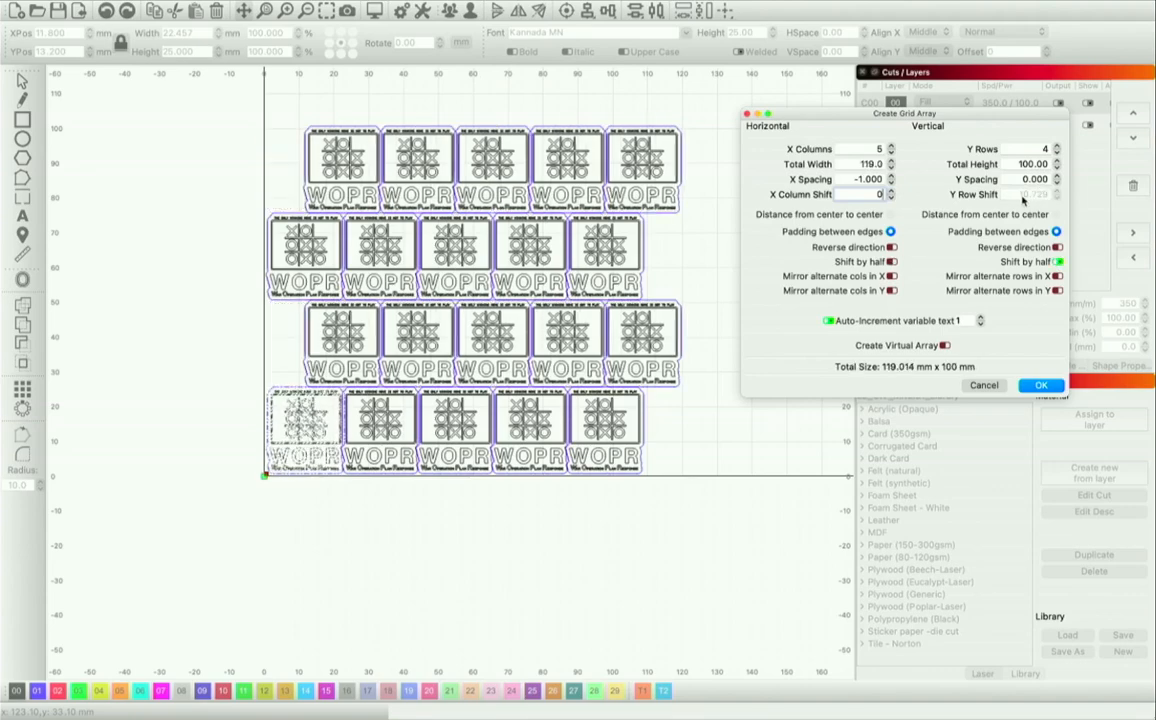
pyautogui.click(891, 262)
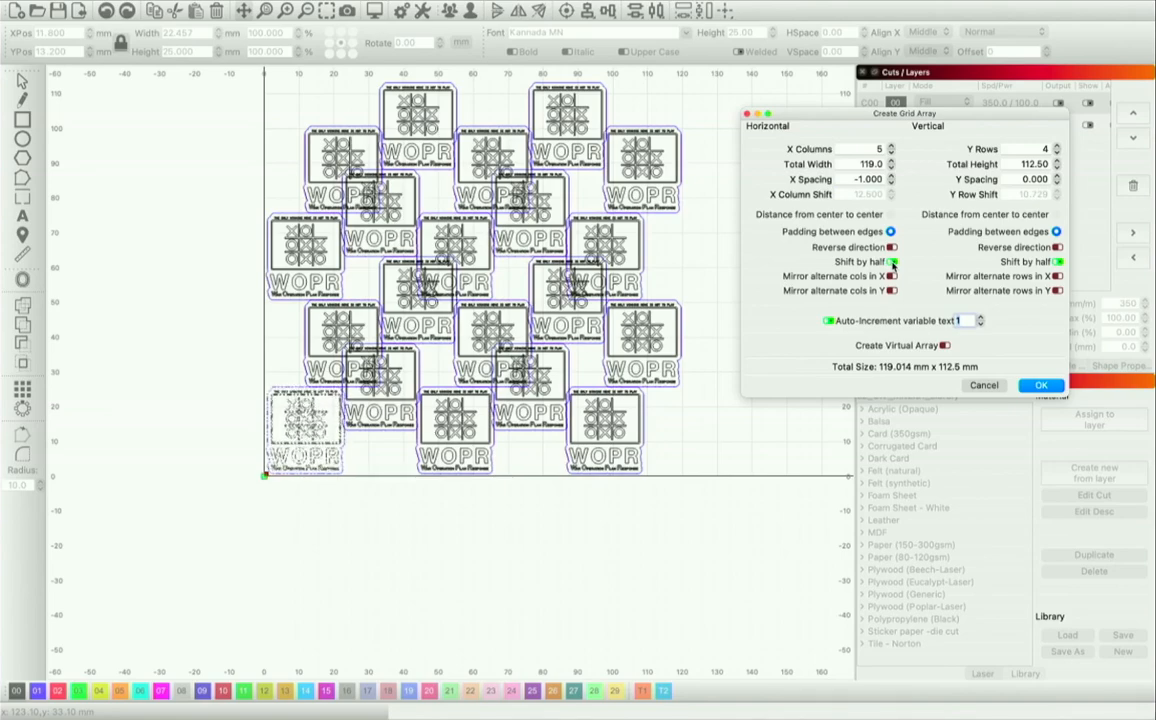
pyautogui.click(1057, 262)
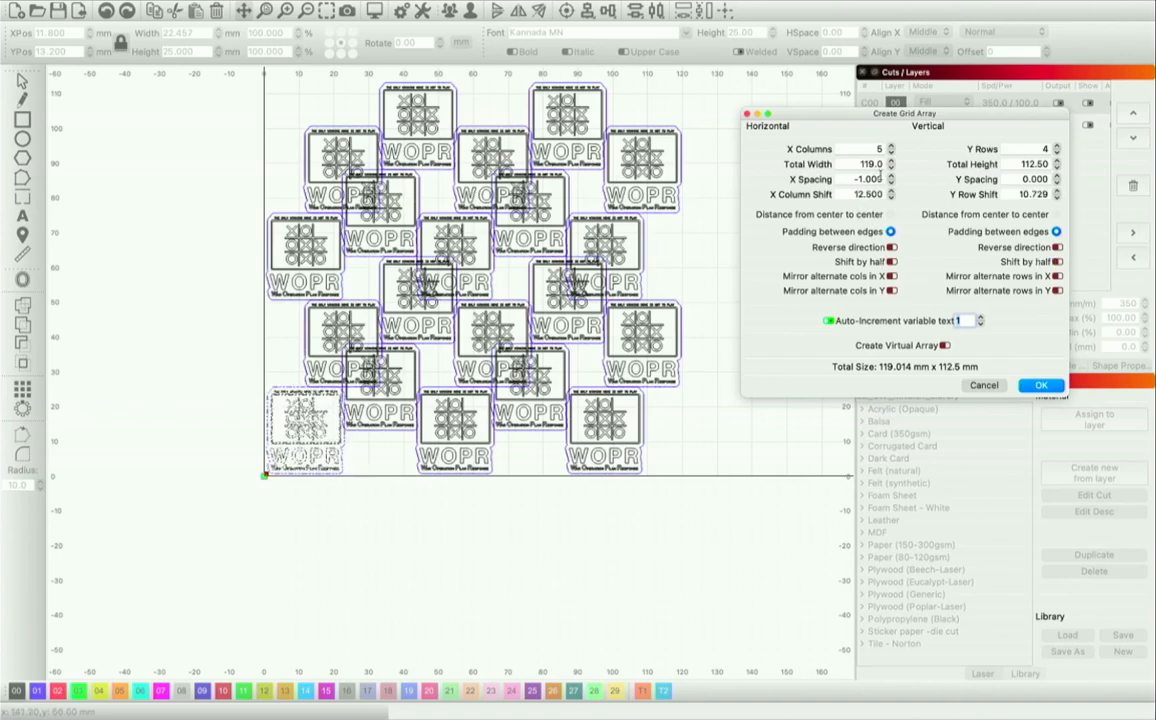
pyautogui.write('0')
pyautogui.press('Tab')
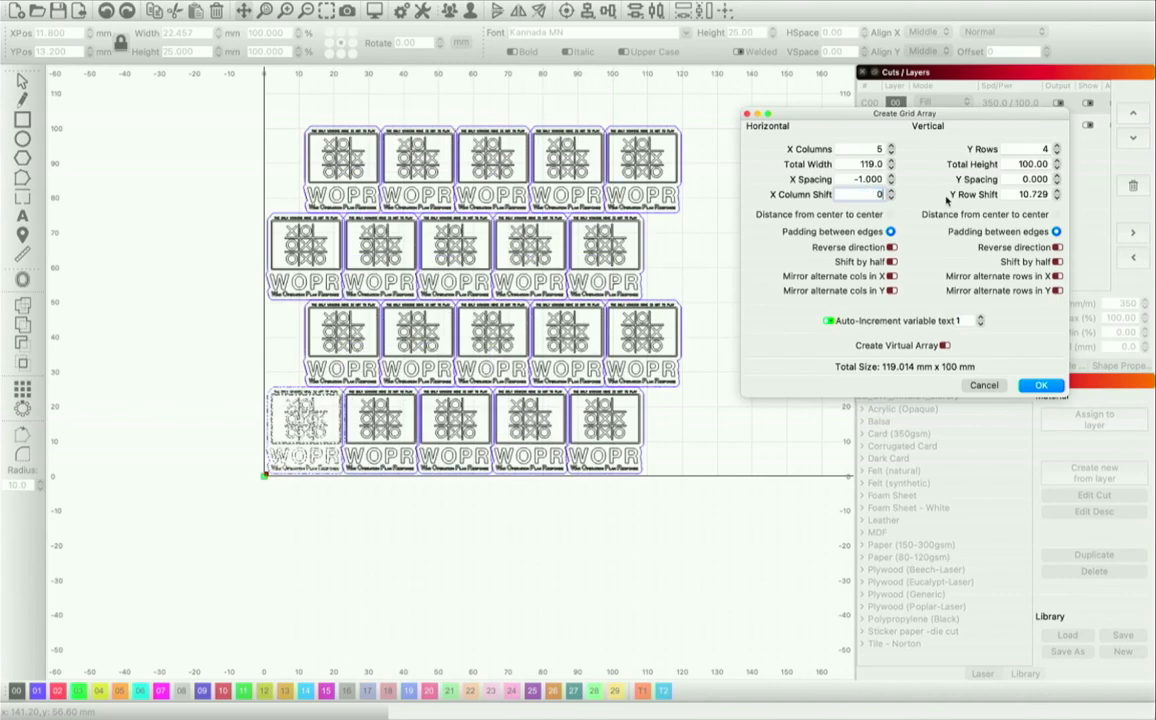
pyautogui.write('0')
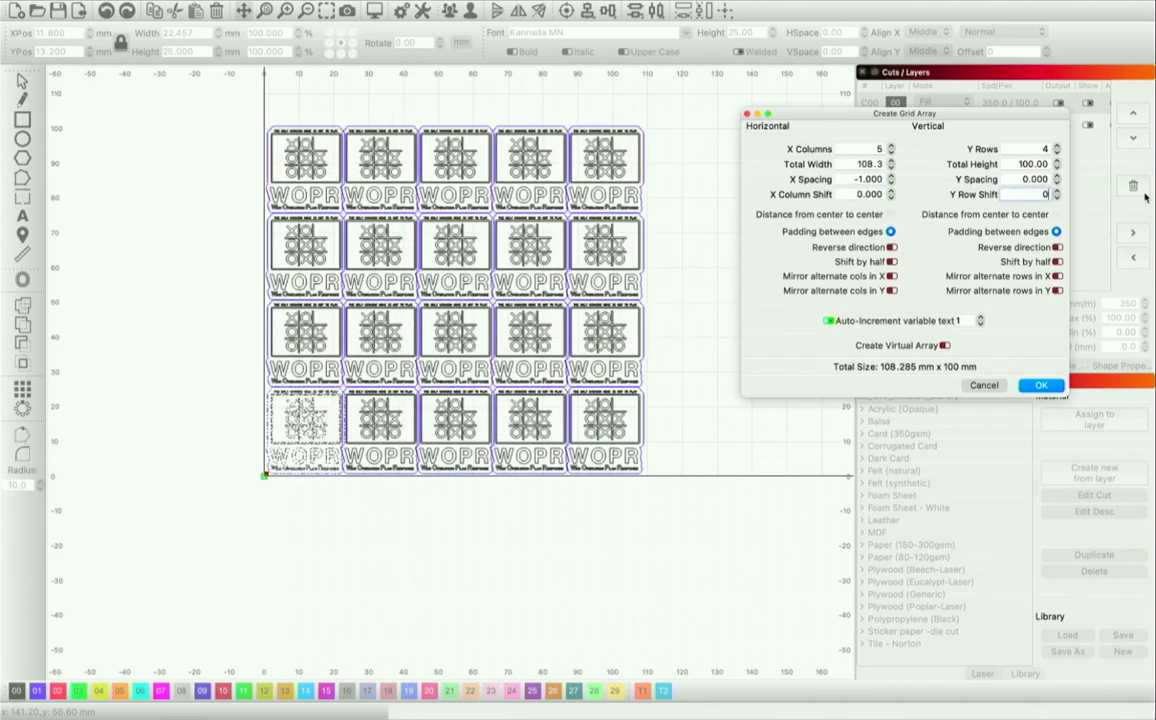
# - Try mirroring alternate columns in X, examine the mirrored graphics up close, and turn the mirroring off again
pyautogui.click(891, 277)
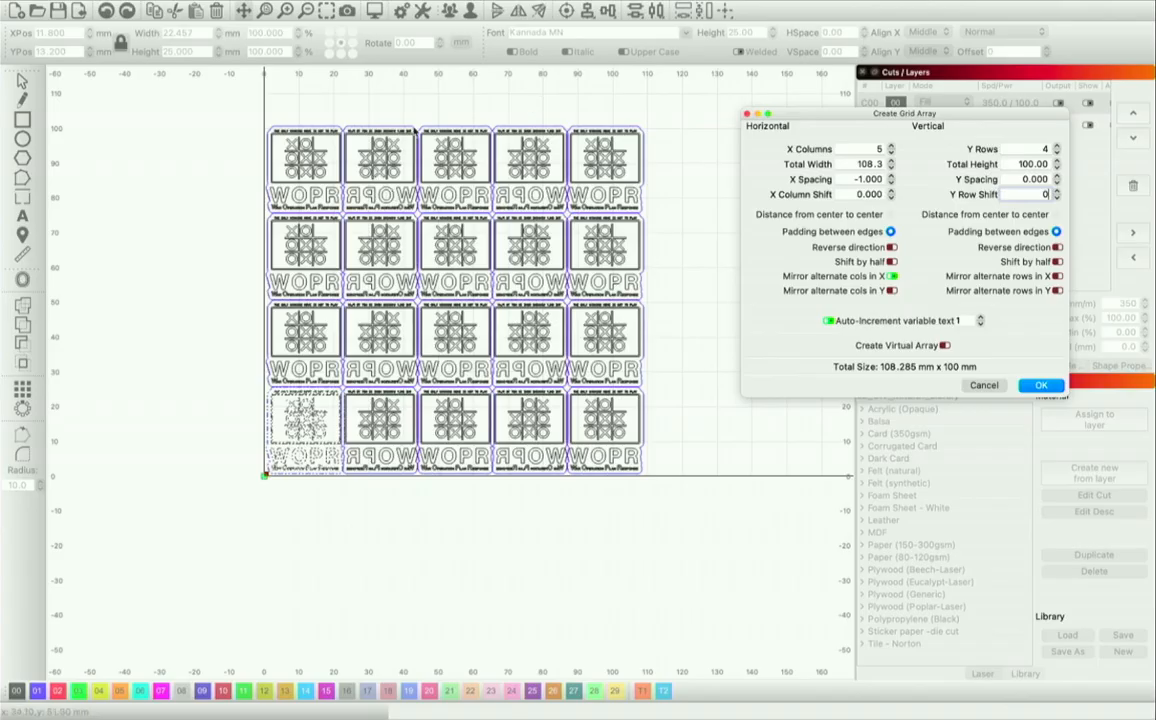
pyautogui.scroll(5, 380, 145)
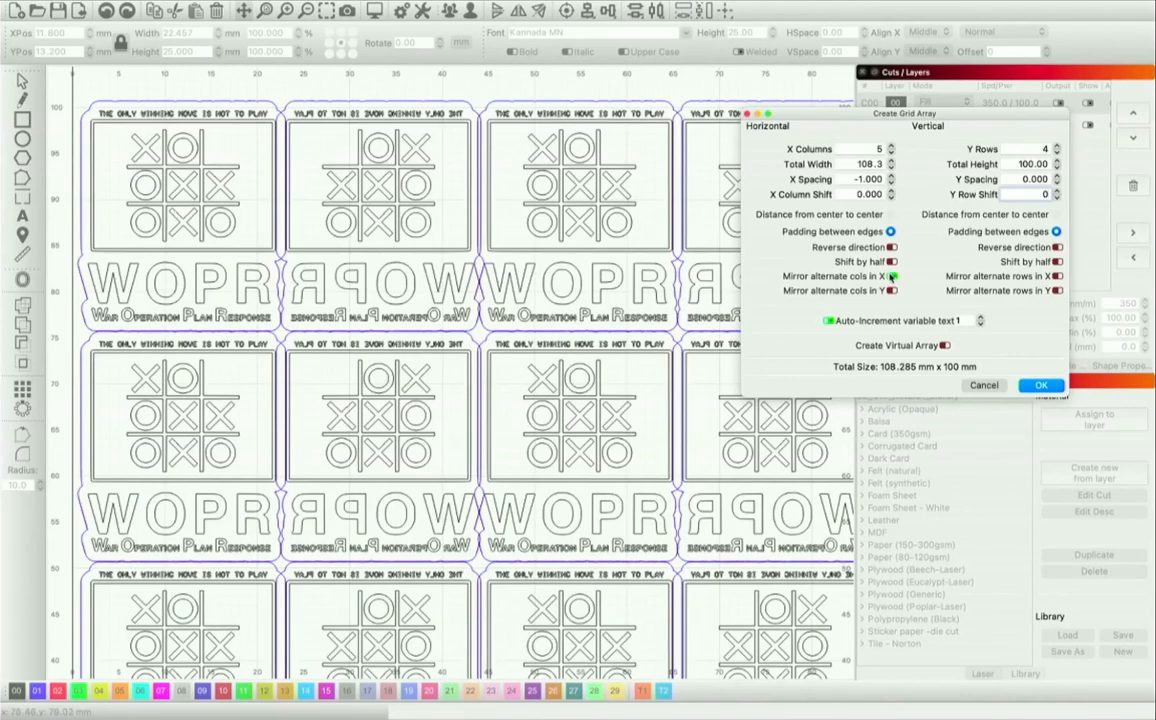
pyautogui.click(891, 276)
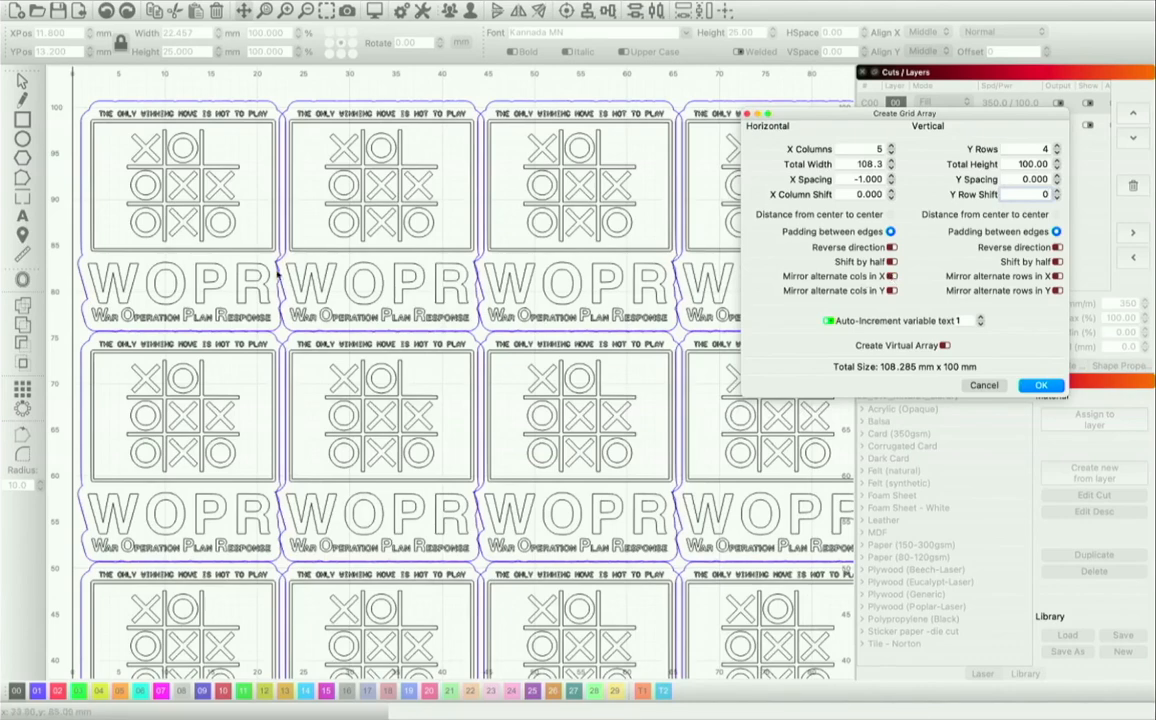
# - Set the array's X spacing to 0 mm so the cut outlines of neighbouring columns move apart
pyautogui.scroll(2, 281, 270)
pyautogui.scroll(-3, 280, 269)
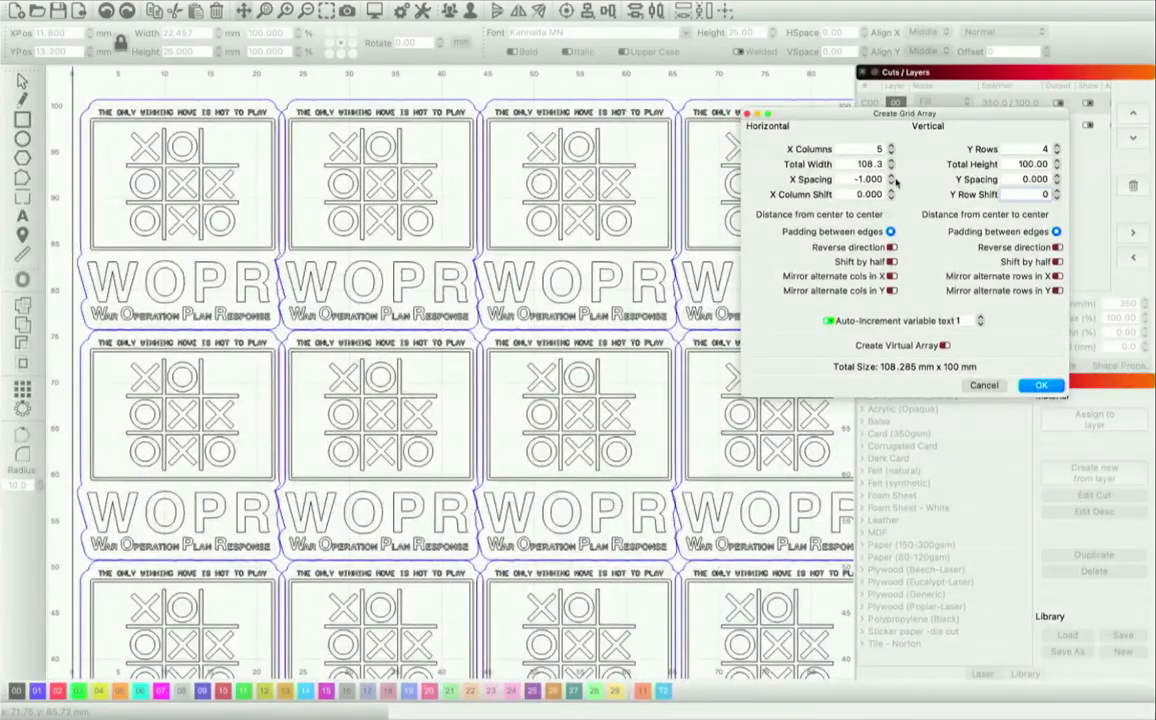
pyautogui.click(891, 176)
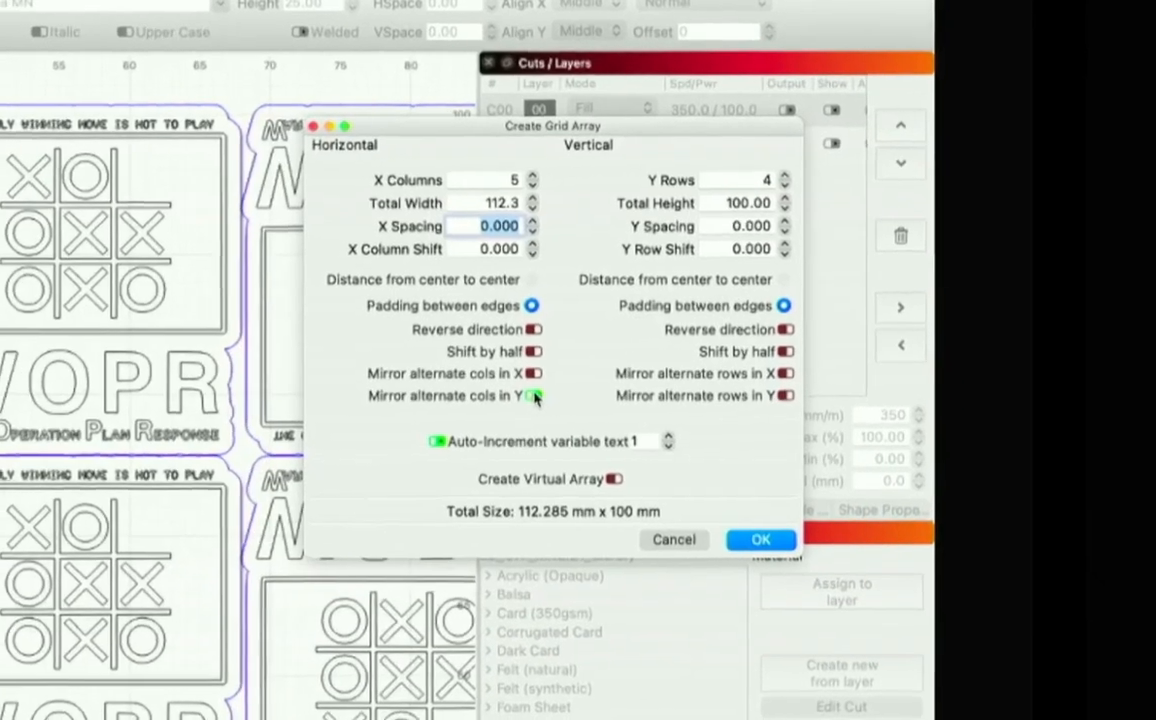
# - Try mirroring alternate columns in Y, alone and combined with mirroring in X, and turn both options off
pyautogui.click(818, 312)
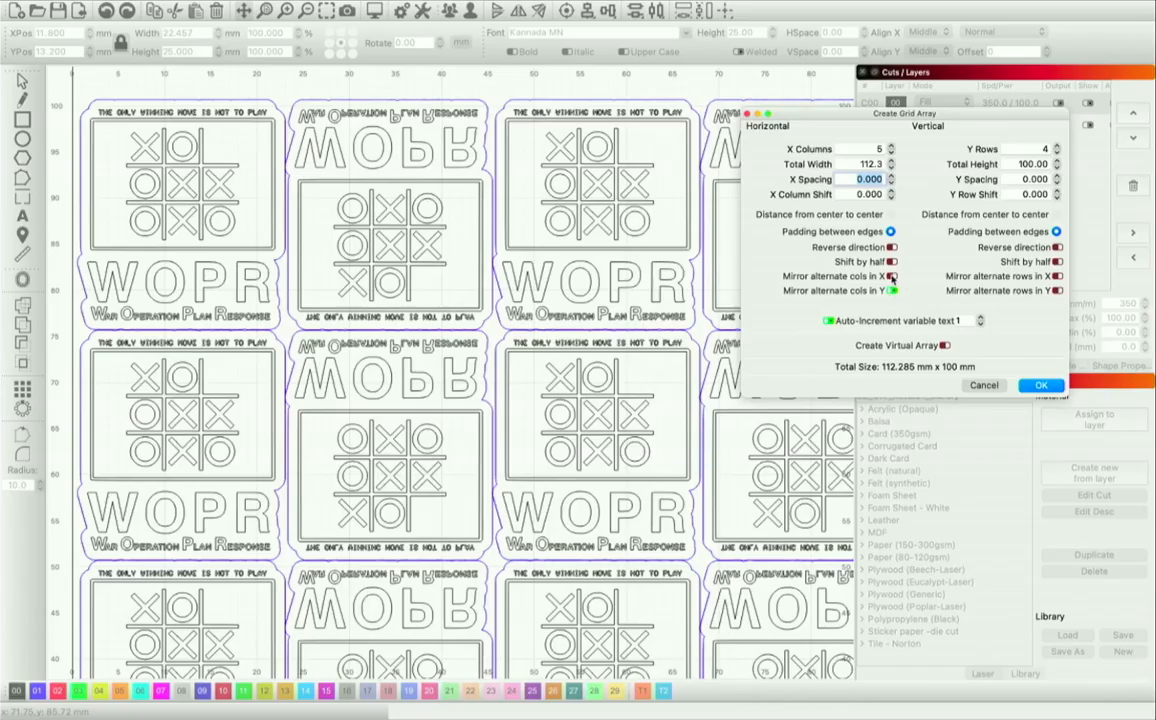
pyautogui.click(892, 277)
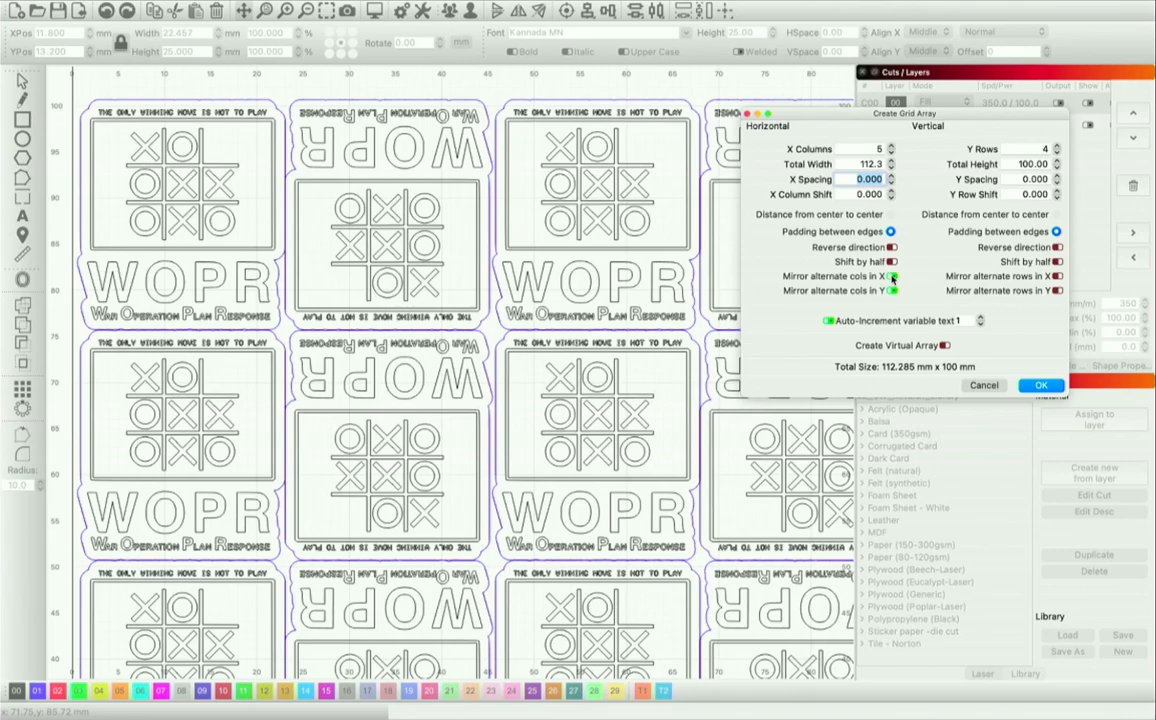
pyautogui.click(892, 277)
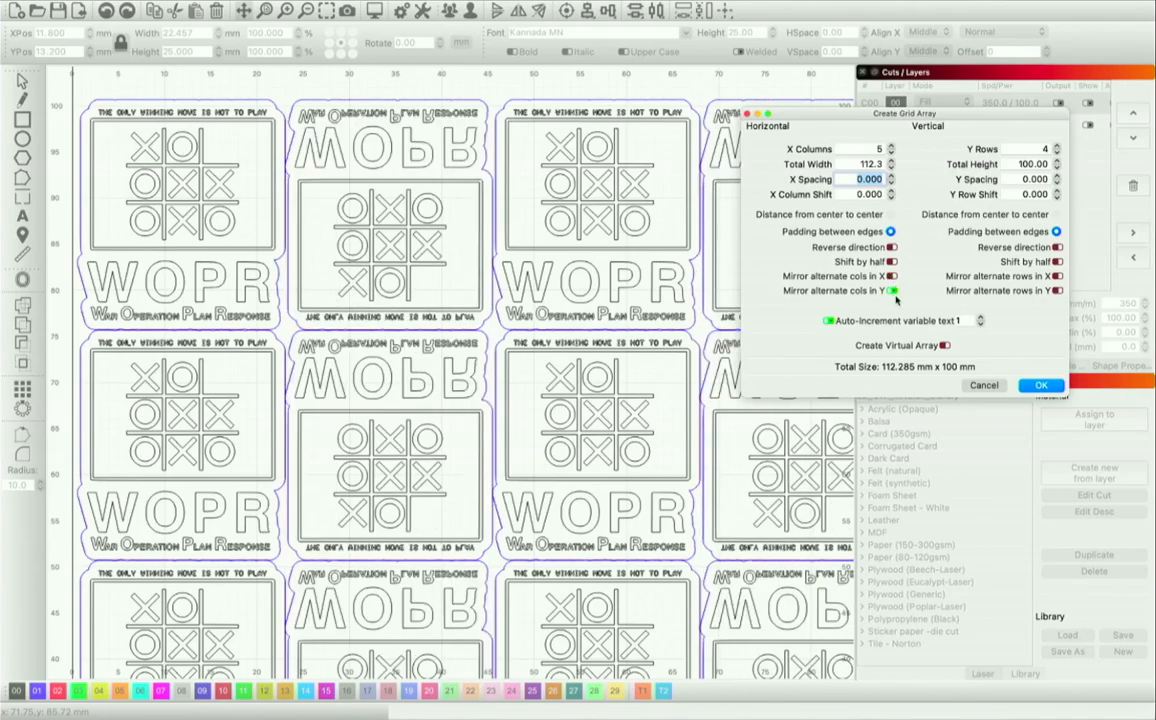
pyautogui.click(892, 291)
# - Try mirroring alternate rows in X and in Y, view the whole array, and turn both options off
pyautogui.click(1058, 276)
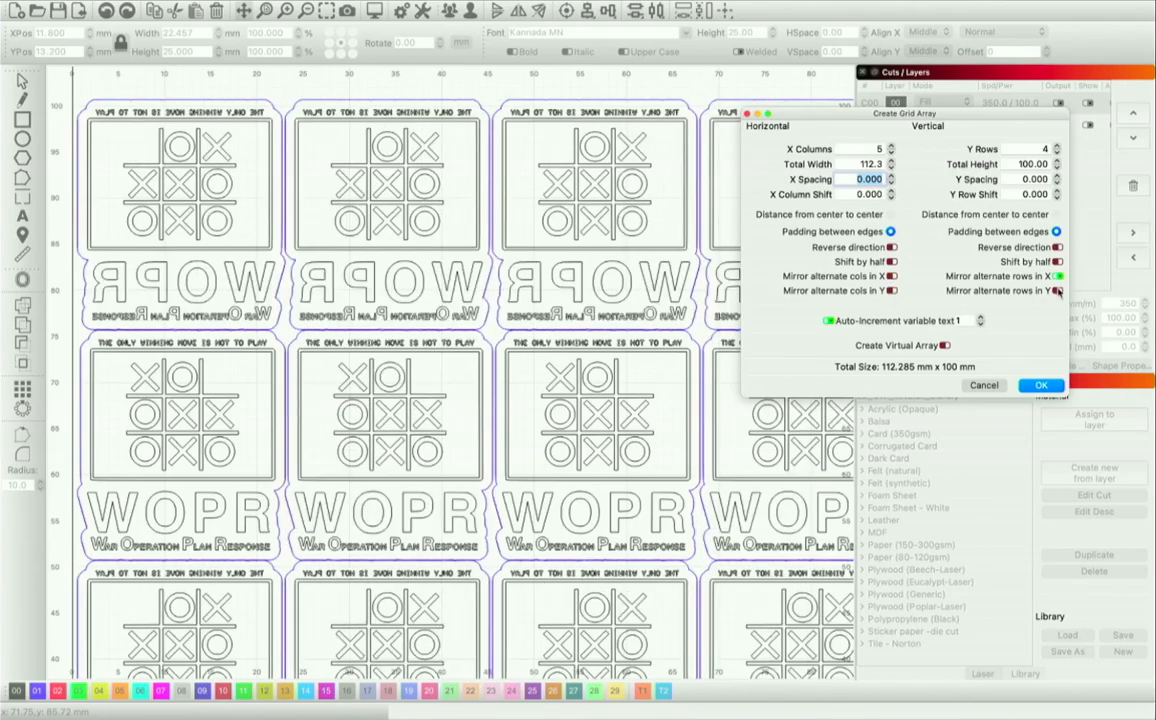
pyautogui.click(1058, 291)
pyautogui.scroll(-5, 518, 435)
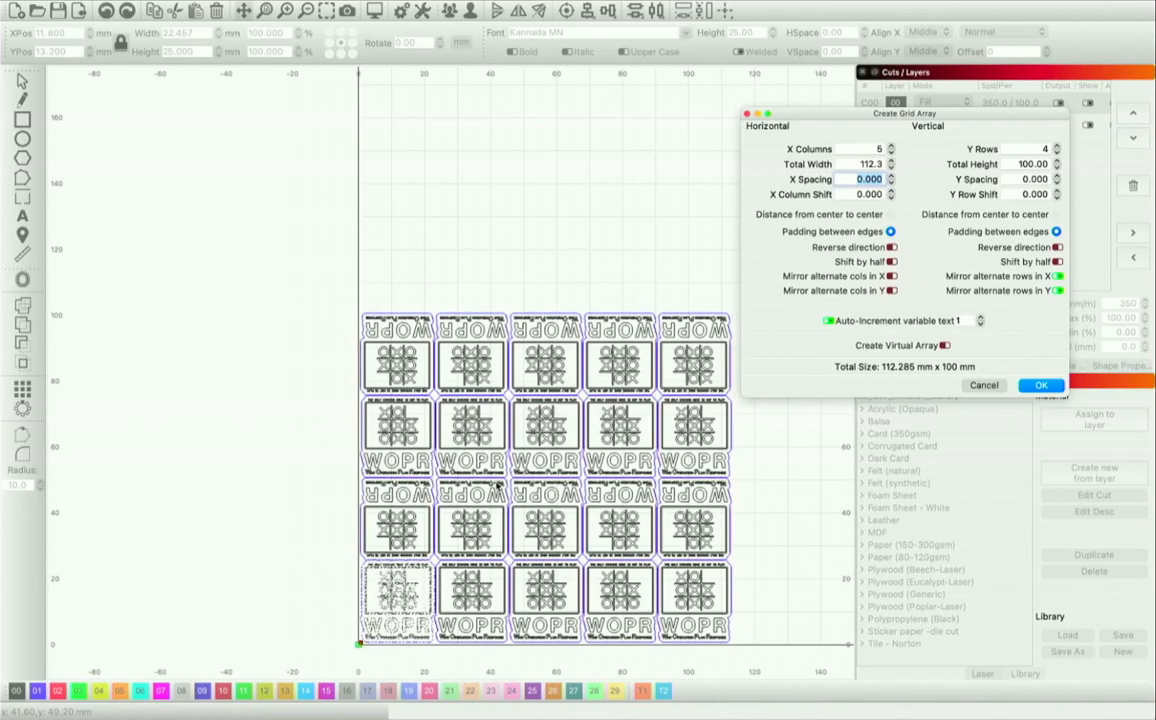
pyautogui.scroll(-3, 420, 590)
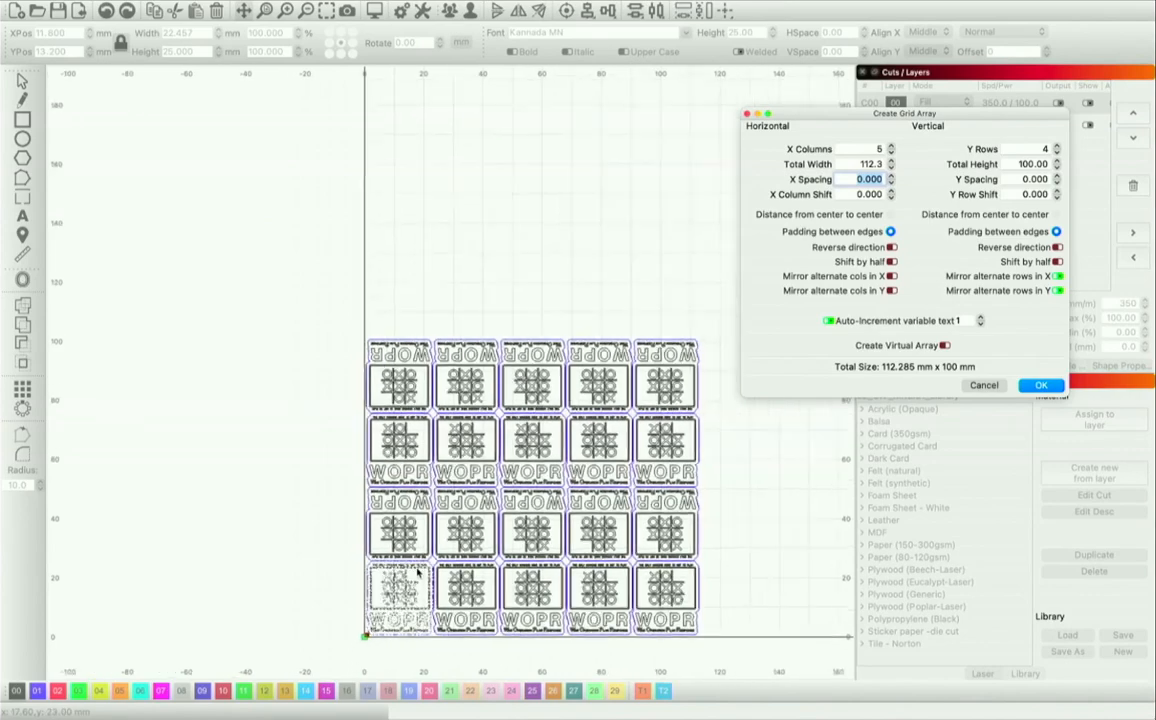
pyautogui.scroll(3, 398, 668)
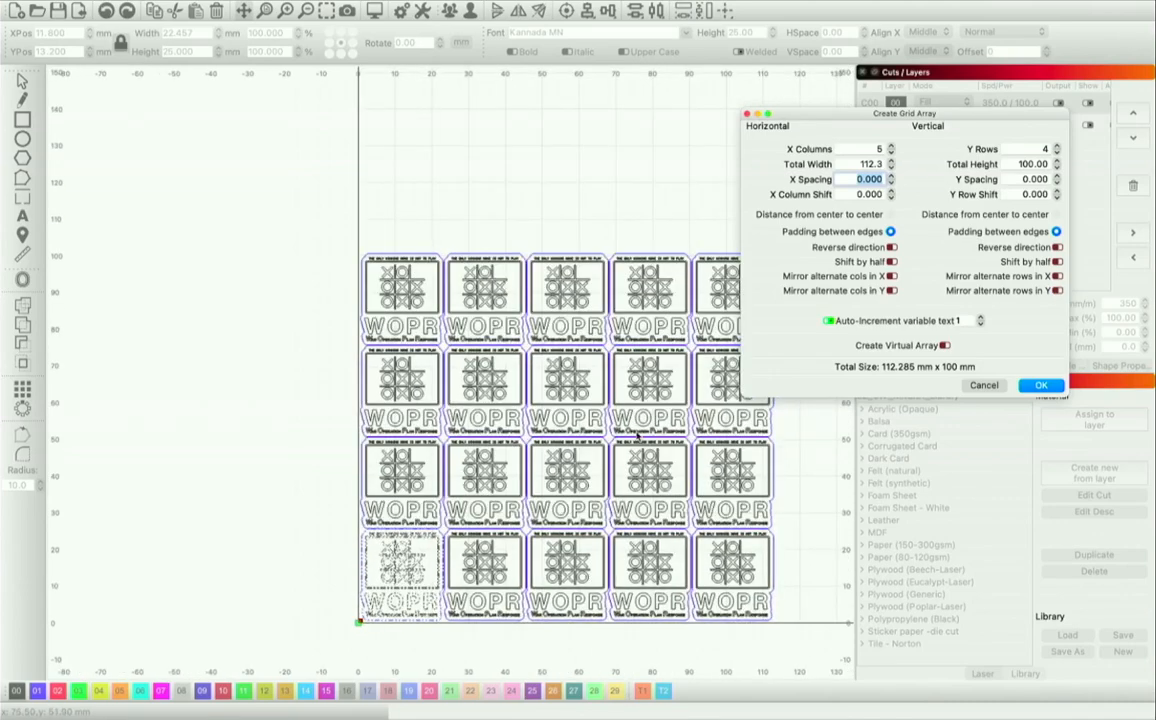
# - Create the grid array of WOPR graphics with 5 columns and 4 rows
pyautogui.scroll(1, 648, 420)
pyautogui.click(1038, 386)
pyautogui.scroll(1, 622, 596)
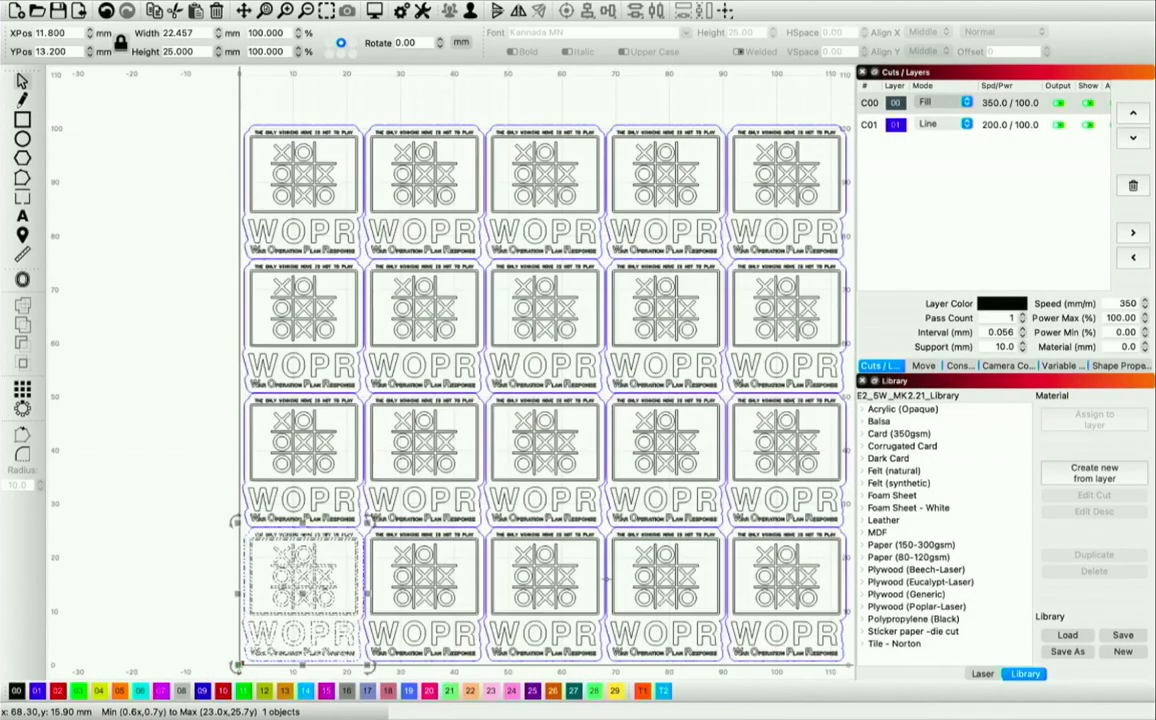
# - Ungroup the WOPR copy in the middle column, second row from the top, through both group levels into individual shapes
pyautogui.click(530, 326)
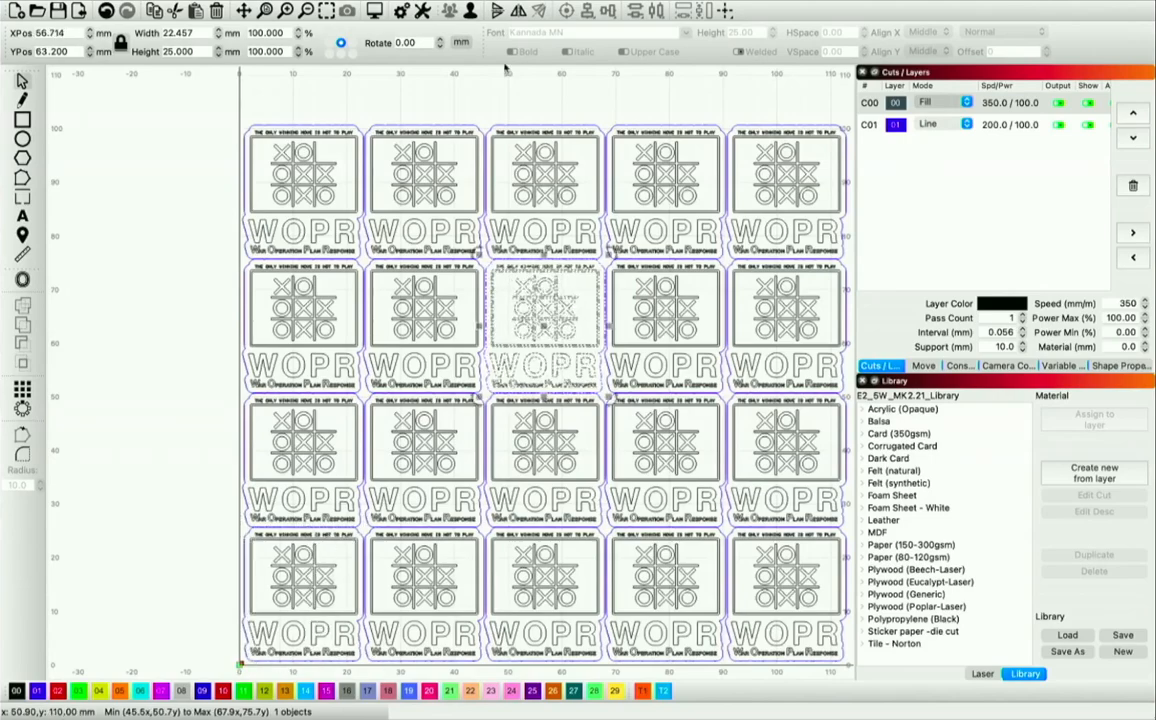
pyautogui.press('super+u')
pyautogui.scroll(5, 548, 380)
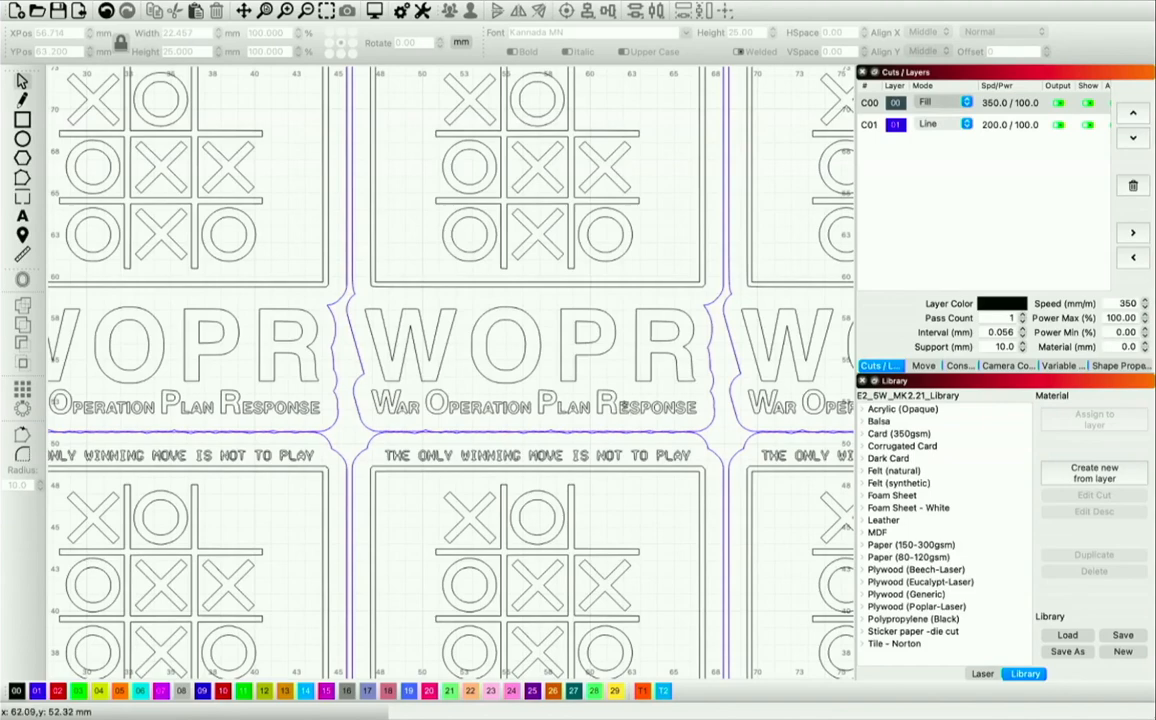
pyautogui.click(516, 210)
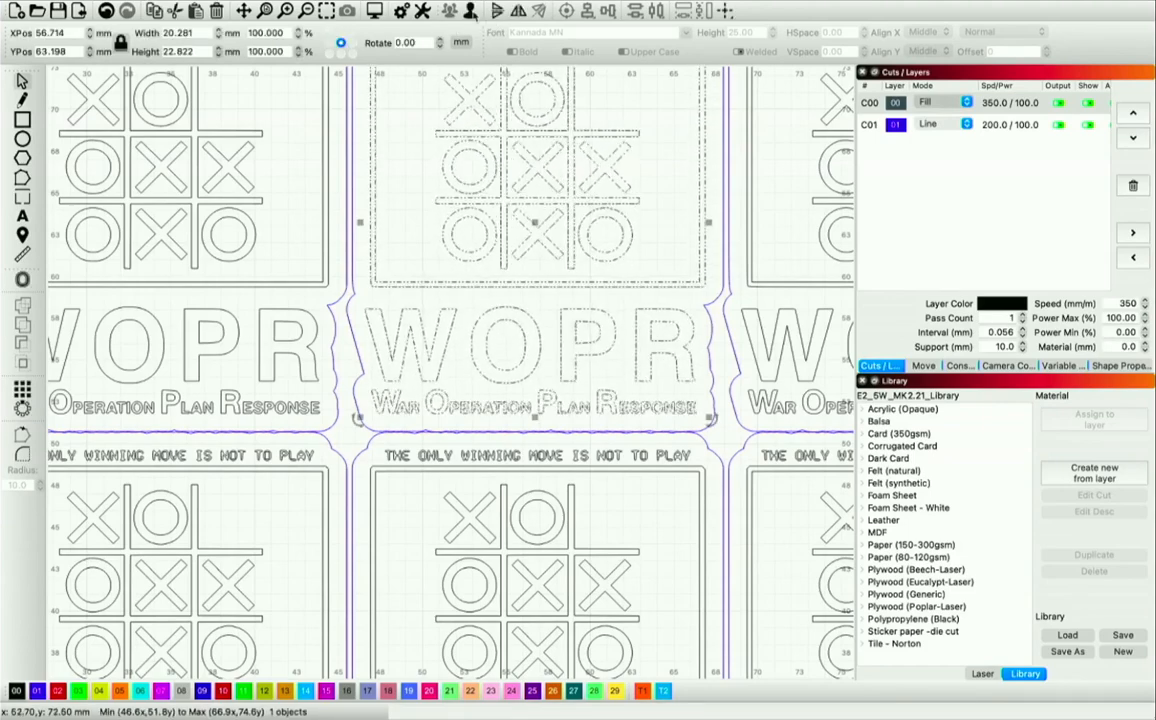
pyautogui.press('super+u')
pyautogui.click(709, 364)
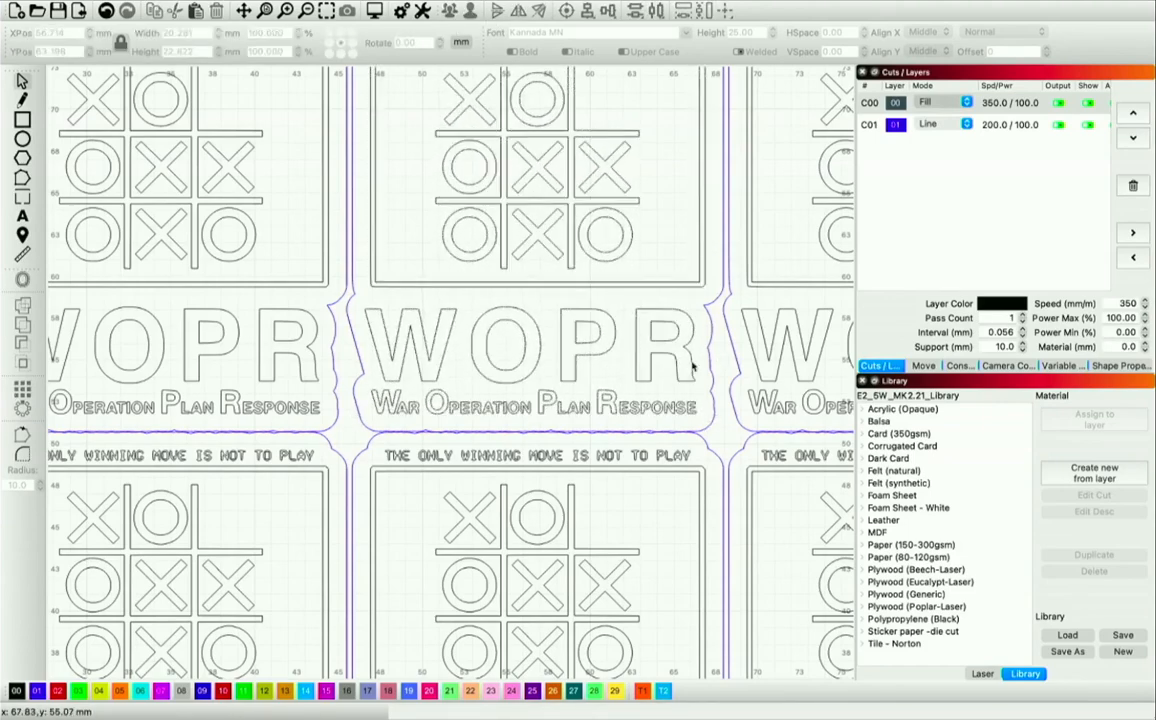
# - Select the R in the ungrouped WOPR lettering and move it over the O, to about X 56.4, Y 56.8 mm
pyautogui.click(688, 366)
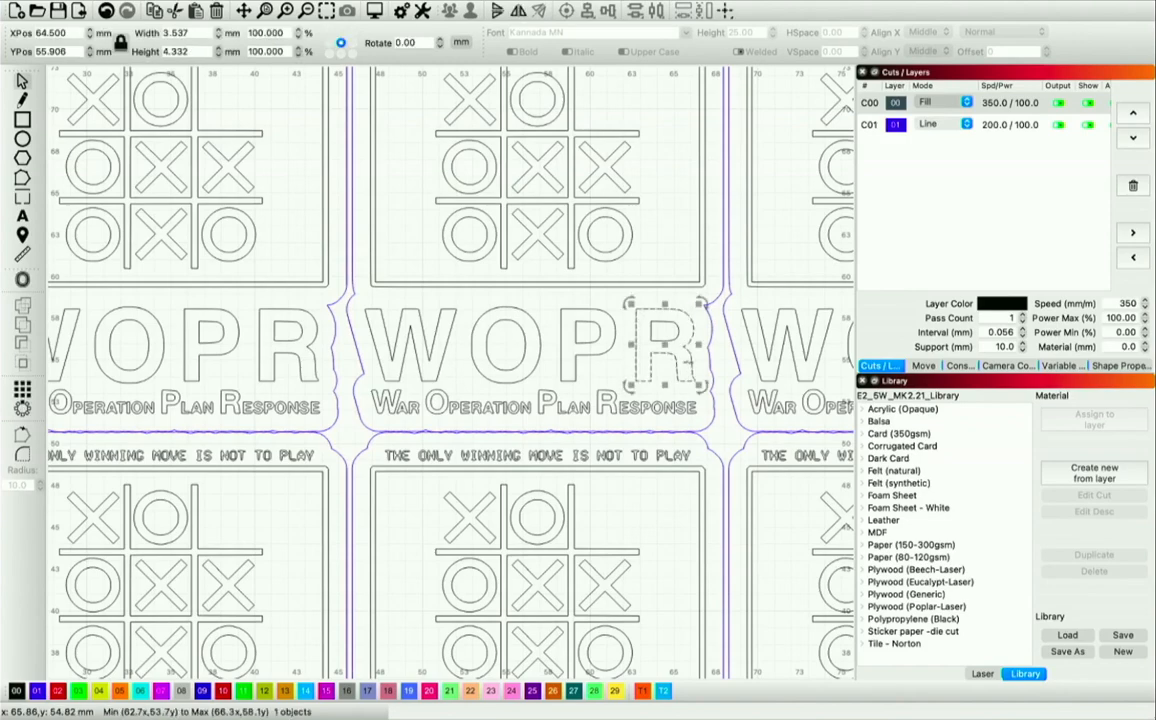
pyautogui.press('super+z')
pyautogui.click(639, 326)
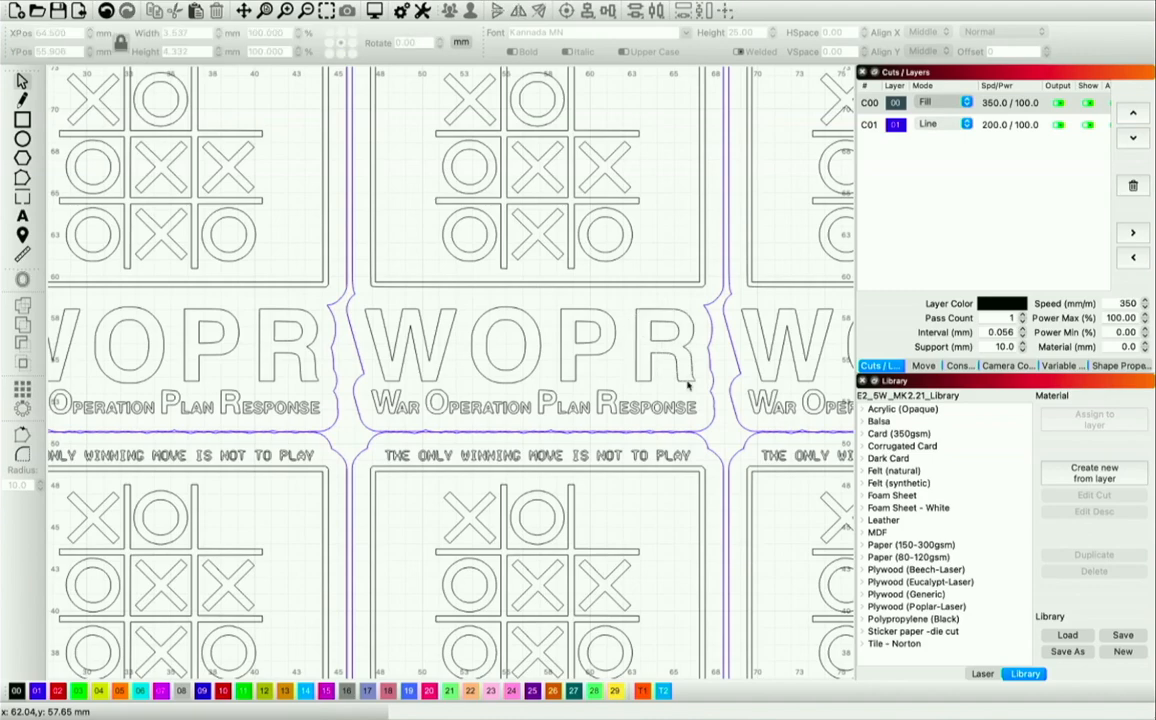
pyautogui.click(646, 318)
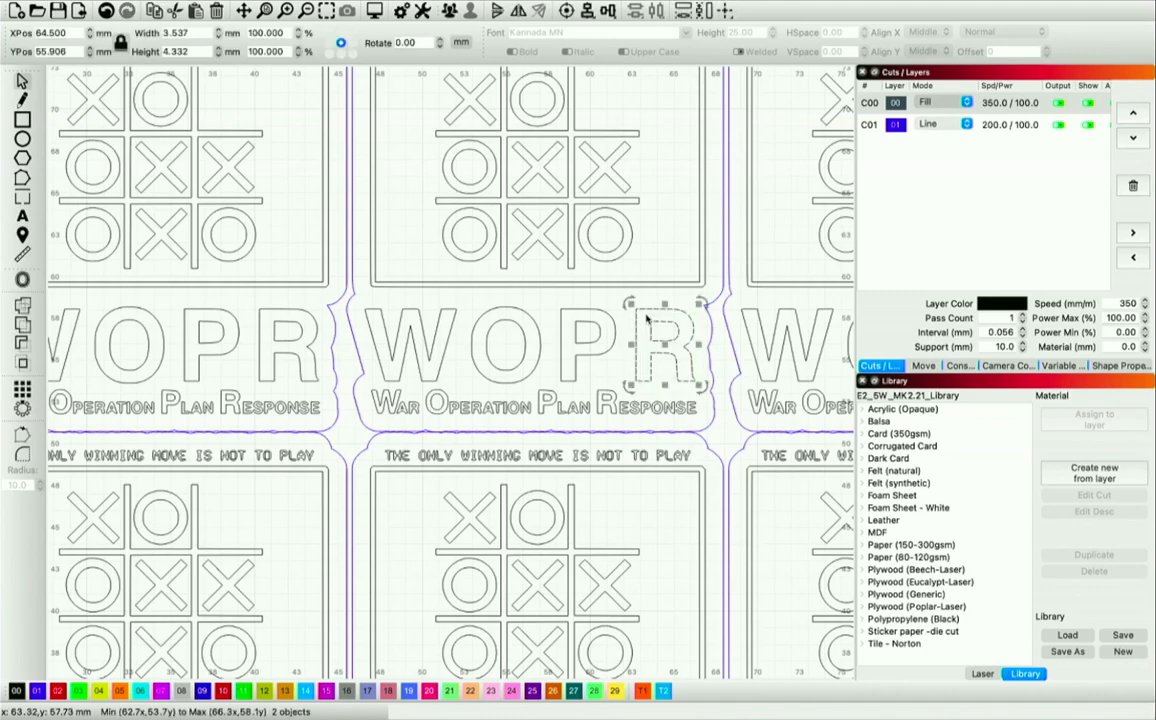
pyautogui.moveTo(652, 342); pyautogui.dragTo(524, 328)
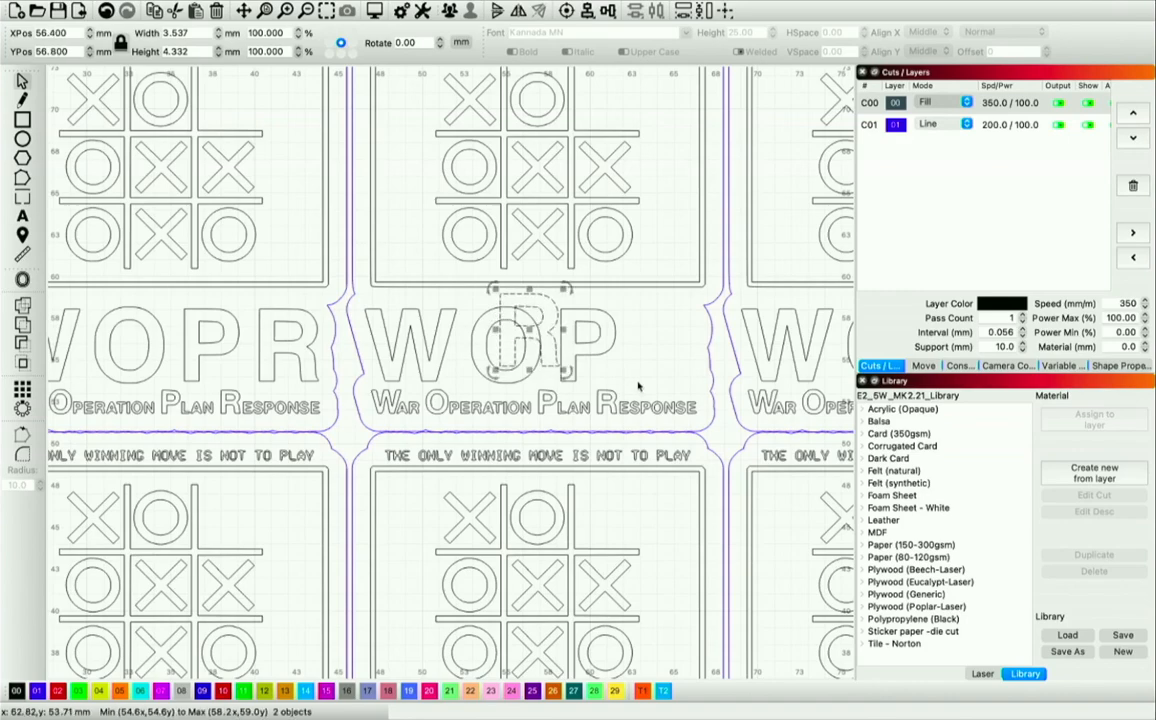
# - Move the R and P together past the O, and place the P last in the word at about X 64.8, Y 55.8 mm
pyautogui.keyDown('shift'); pyautogui.click(580, 341); pyautogui.keyUp('shift')
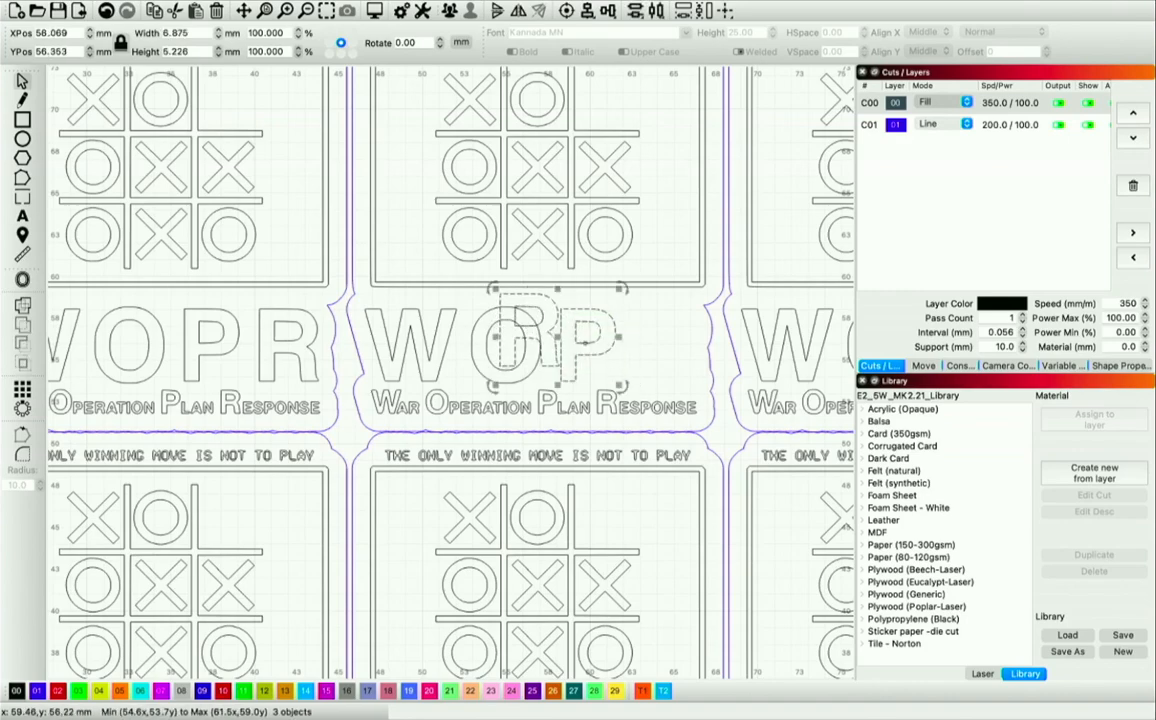
pyautogui.moveTo(580, 341); pyautogui.dragTo(650, 353)
pyautogui.click(696, 377)
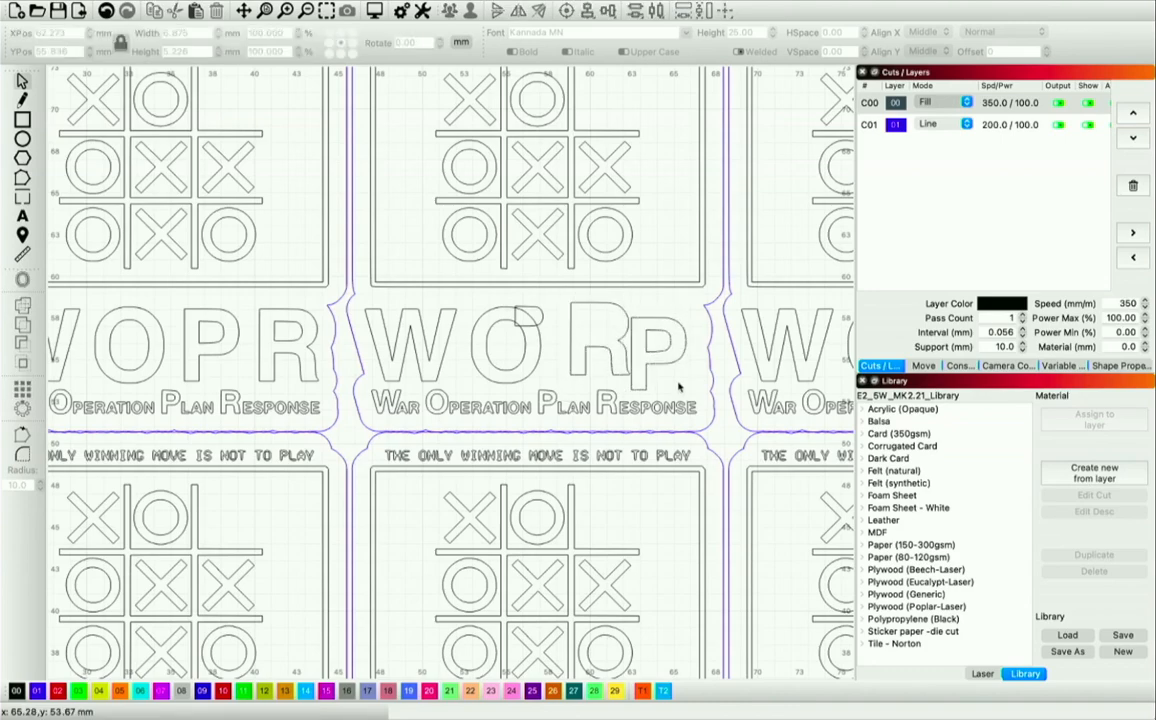
pyautogui.click(645, 322)
pyautogui.moveTo(663, 349); pyautogui.dragTo(671, 346)
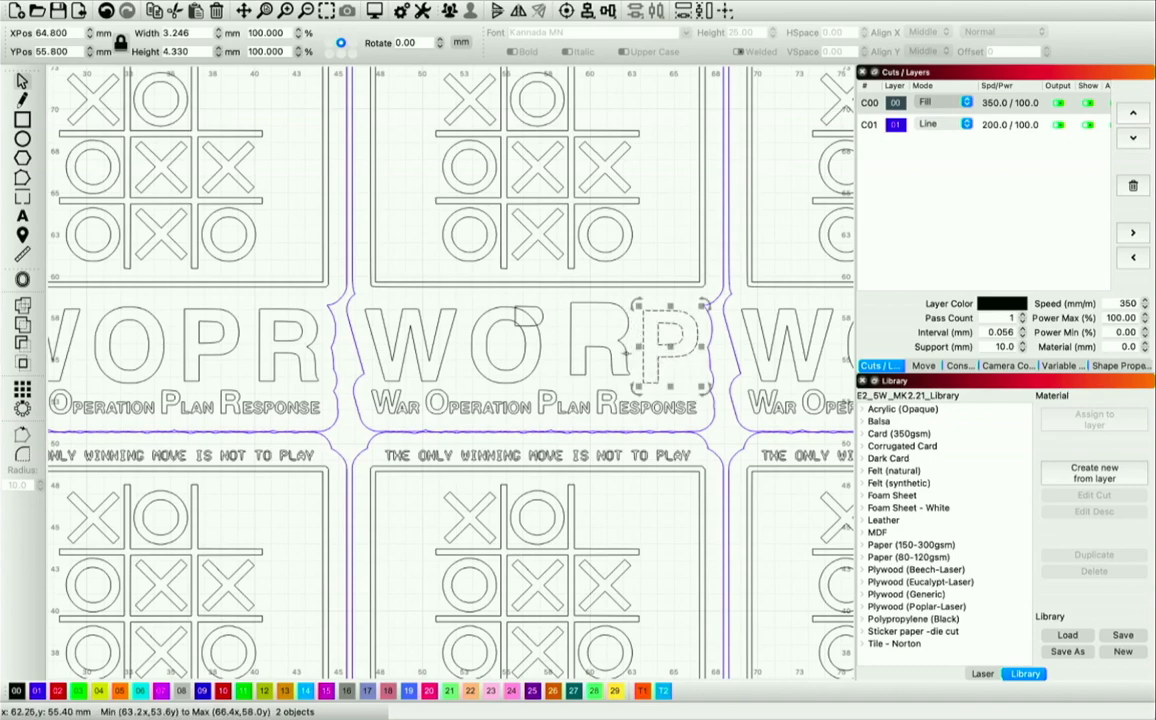
# - Settle the R between the O and P, and move its inner outline into it at about X 60.0, Y 56.7 mm
pyautogui.click(627, 353)
pyautogui.moveTo(601, 338); pyautogui.dragTo(591, 350)
pyautogui.click(524, 318)
pyautogui.click(528, 316)
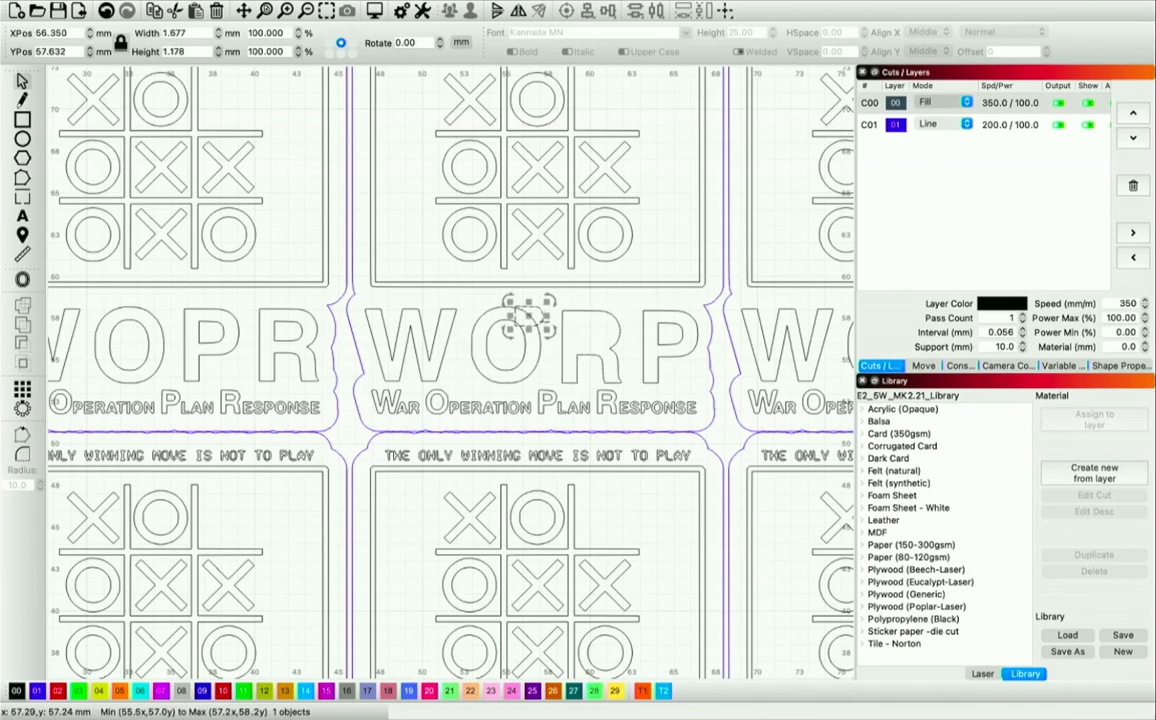
pyautogui.moveTo(530, 316); pyautogui.dragTo(588, 333)
# - Move the top-middle O of the ungrouped copy's tic-tac-toe grid to the empty top-right cell, at about X 61.1, Y 70.9 mm
pyautogui.scroll(-3, 538, 259)
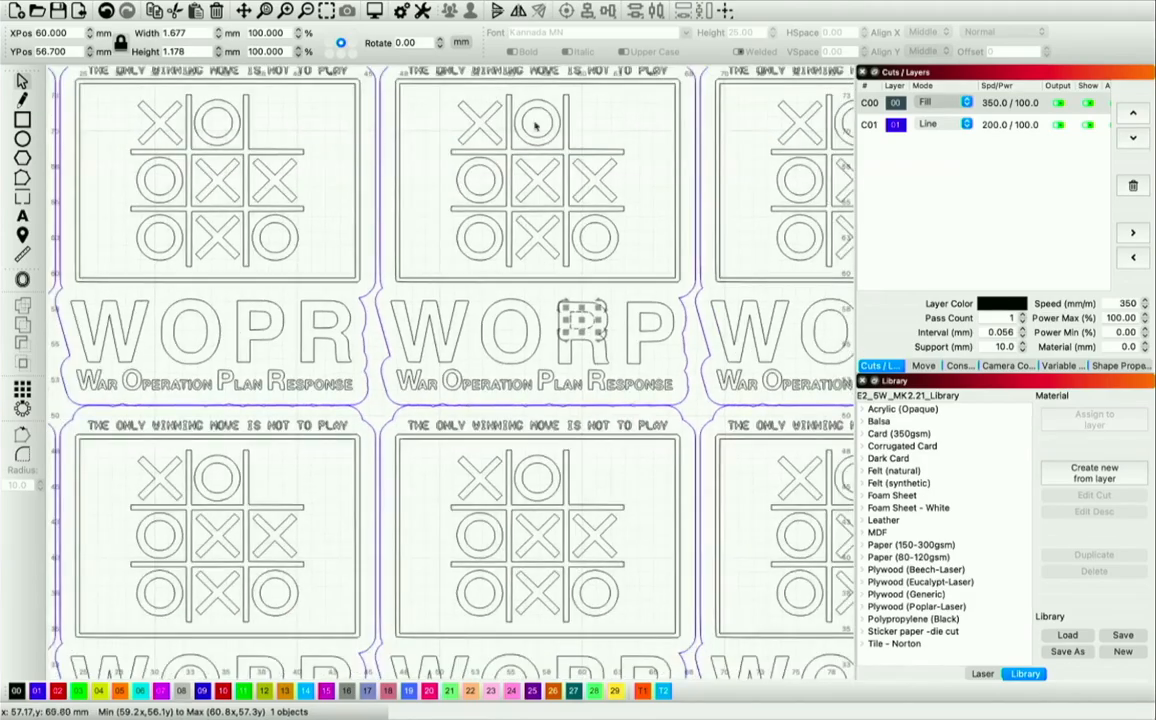
pyautogui.scroll(-4, 528, 97)
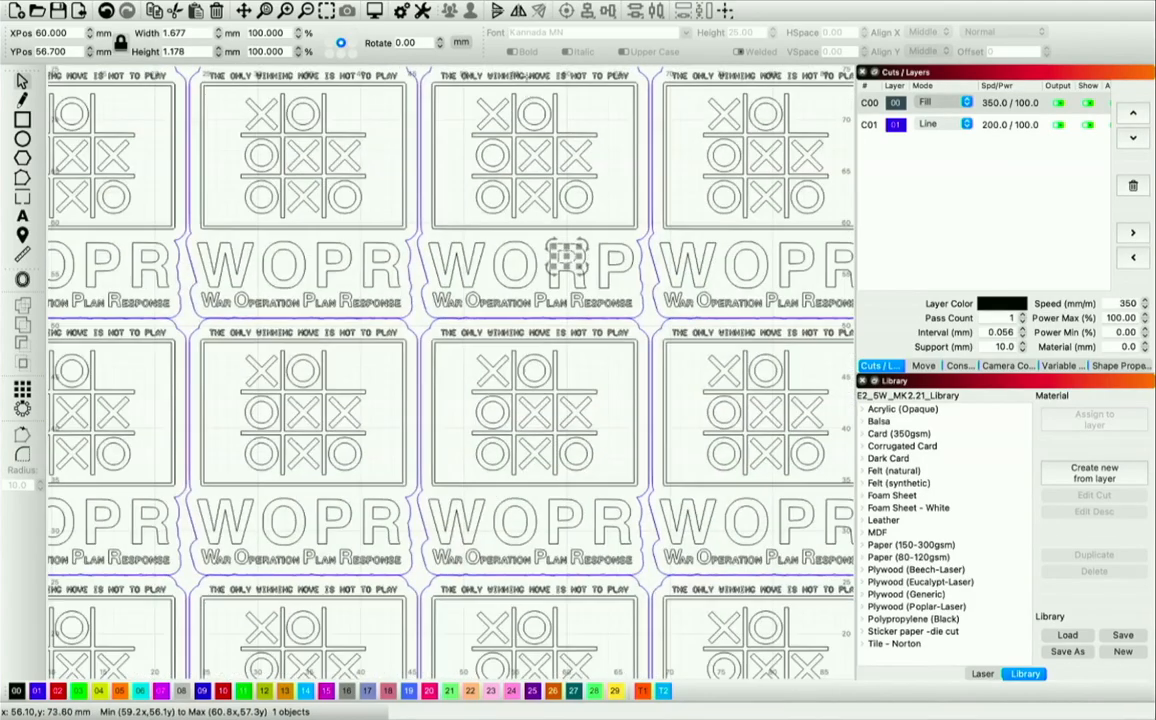
pyautogui.scroll(-3, 530, 230)
pyautogui.scroll(8, 529, 222)
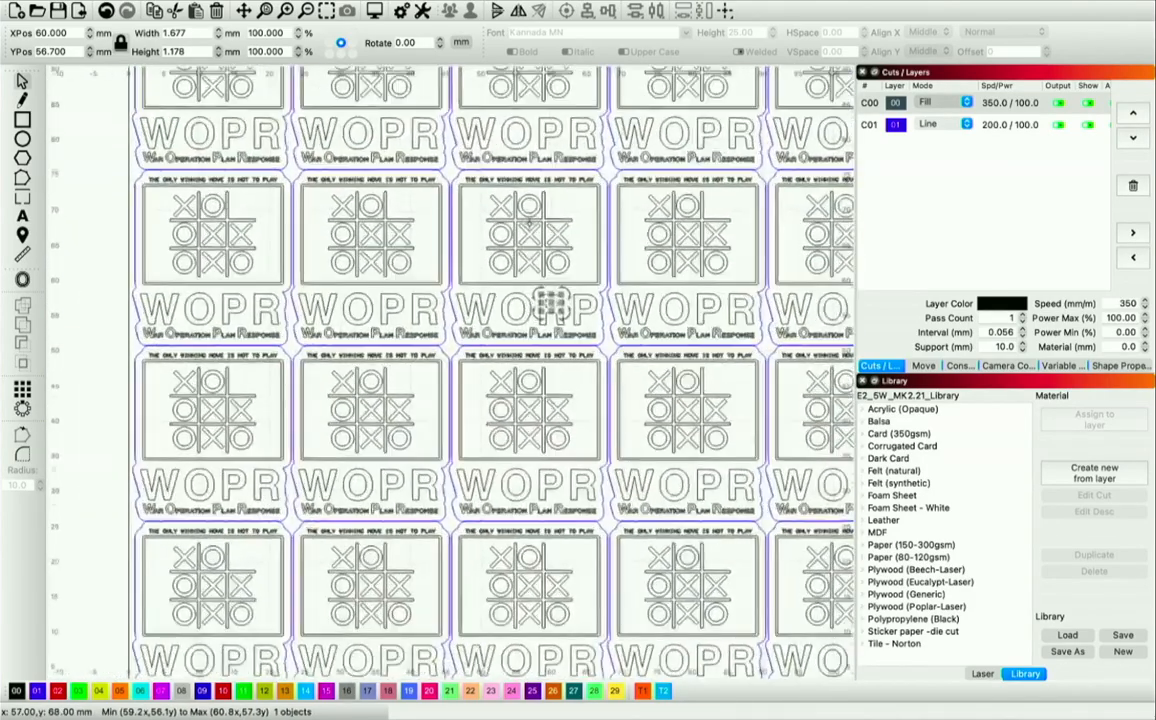
pyautogui.scroll(1, 529, 222)
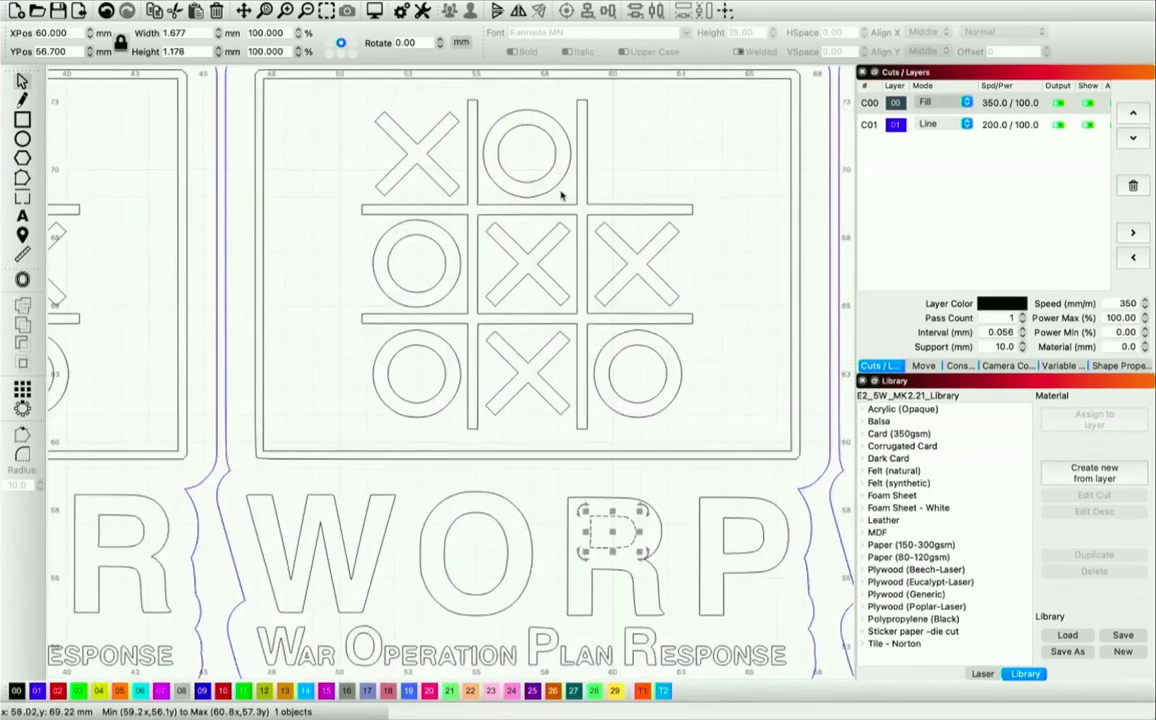
pyautogui.click(516, 147)
pyautogui.moveTo(516, 160); pyautogui.dragTo(640, 147)
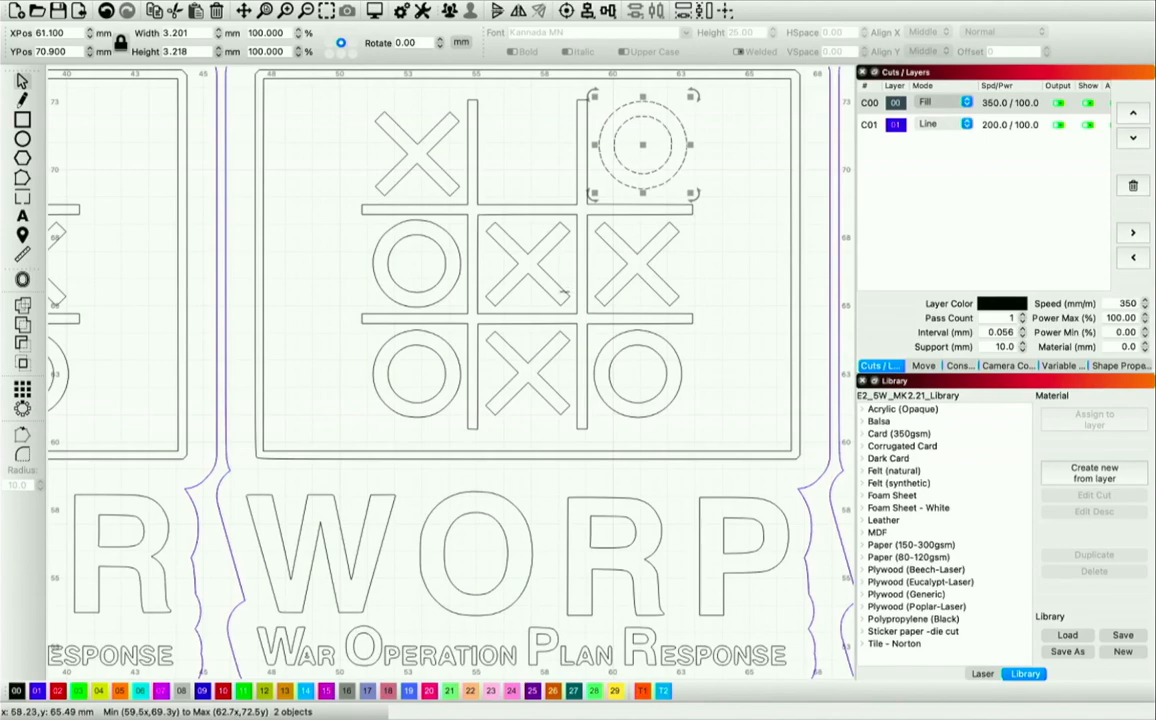
# - Move the centre X to the top-middle cell and the bottom-left O to the centre cell of the same tic-tac-toe grid
pyautogui.click(551, 289)
pyautogui.moveTo(527, 266); pyautogui.dragTo(525, 153)
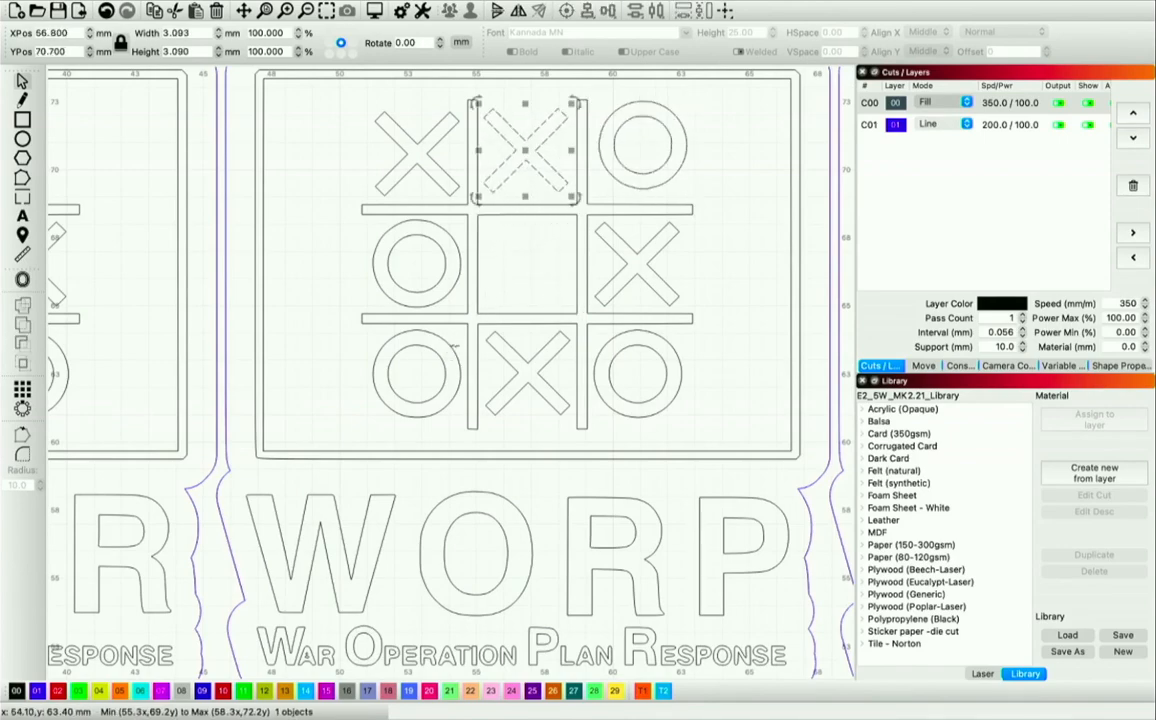
pyautogui.click(408, 387)
pyautogui.moveTo(413, 369); pyautogui.dragTo(527, 266)
pyautogui.scroll(-10, 527, 266)
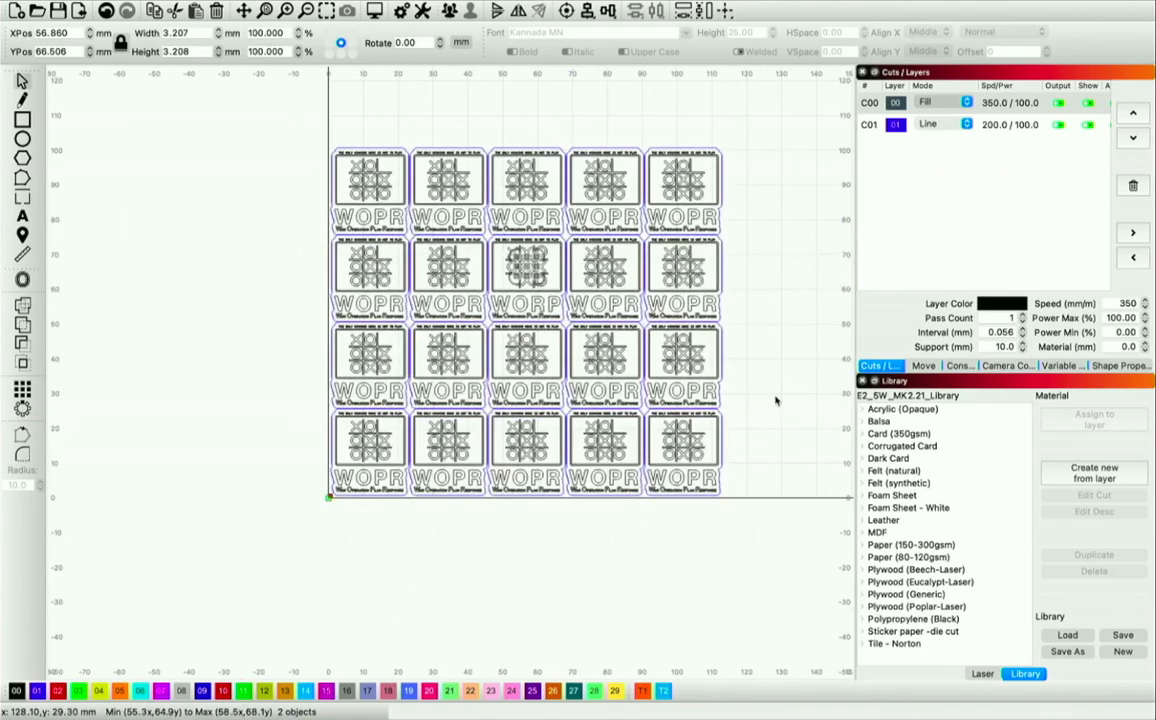
pyautogui.click(744, 360)
# - Delete all the array copies, keeping only the original WOPR graphic at the origin
pyautogui.scroll(1, 744, 360)
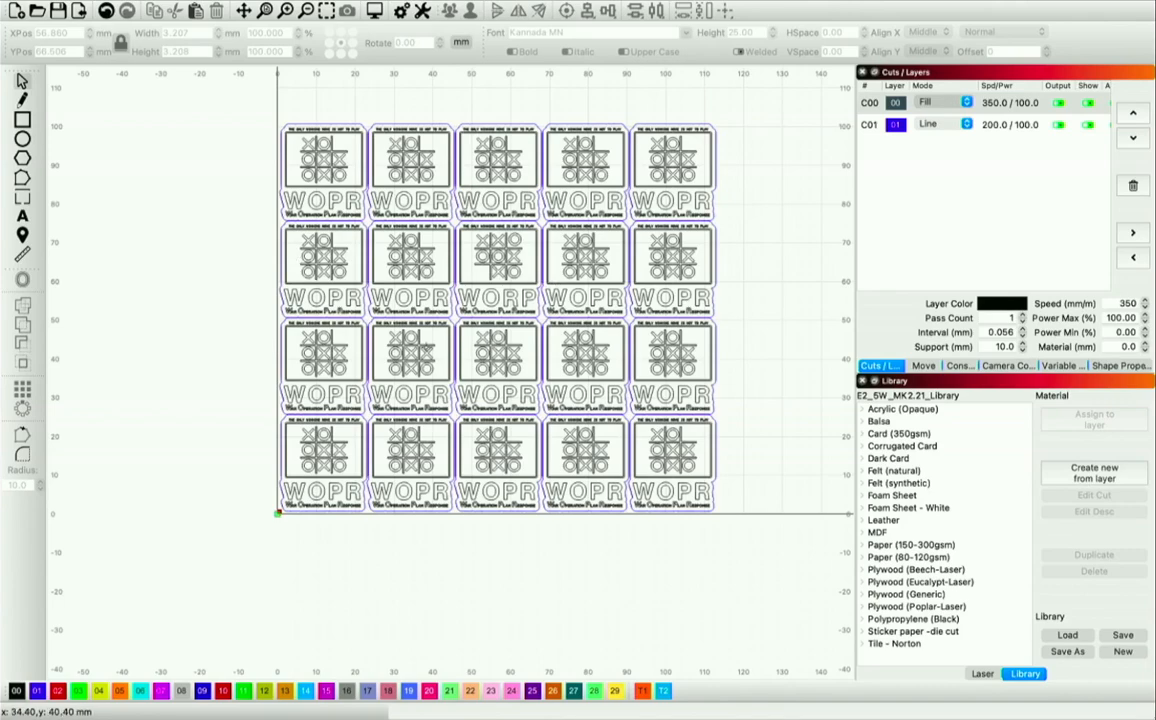
pyautogui.scroll(1, 426, 347)
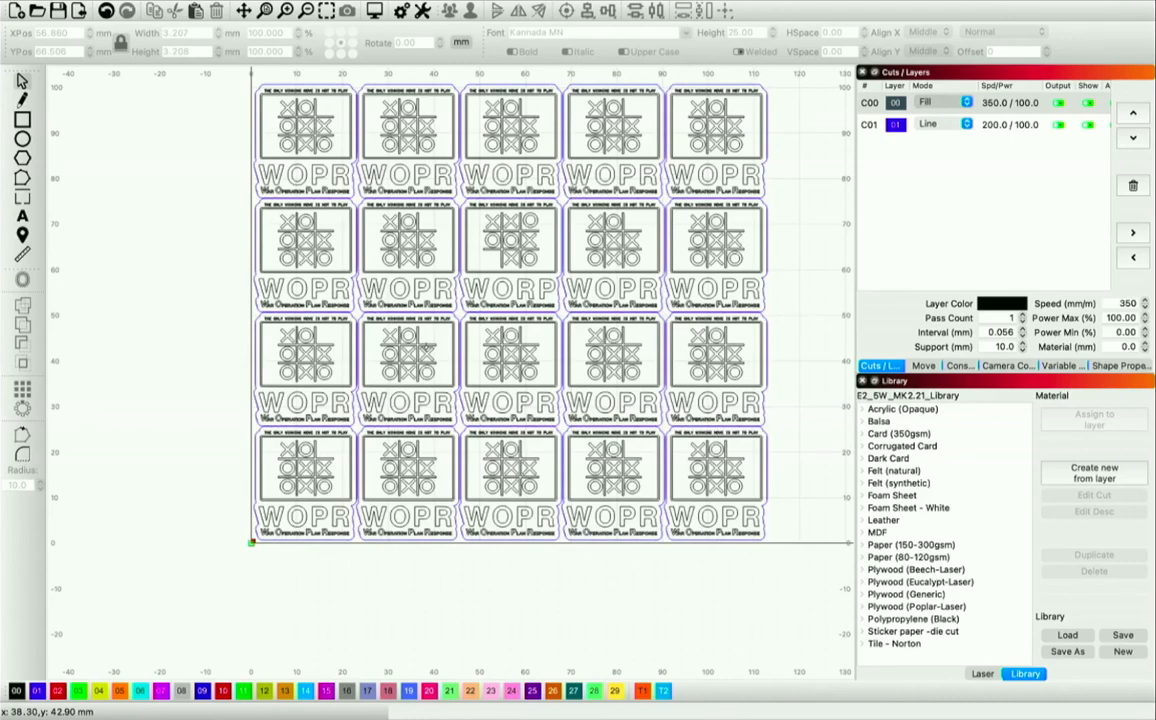
pyautogui.scroll(-1, 425, 347)
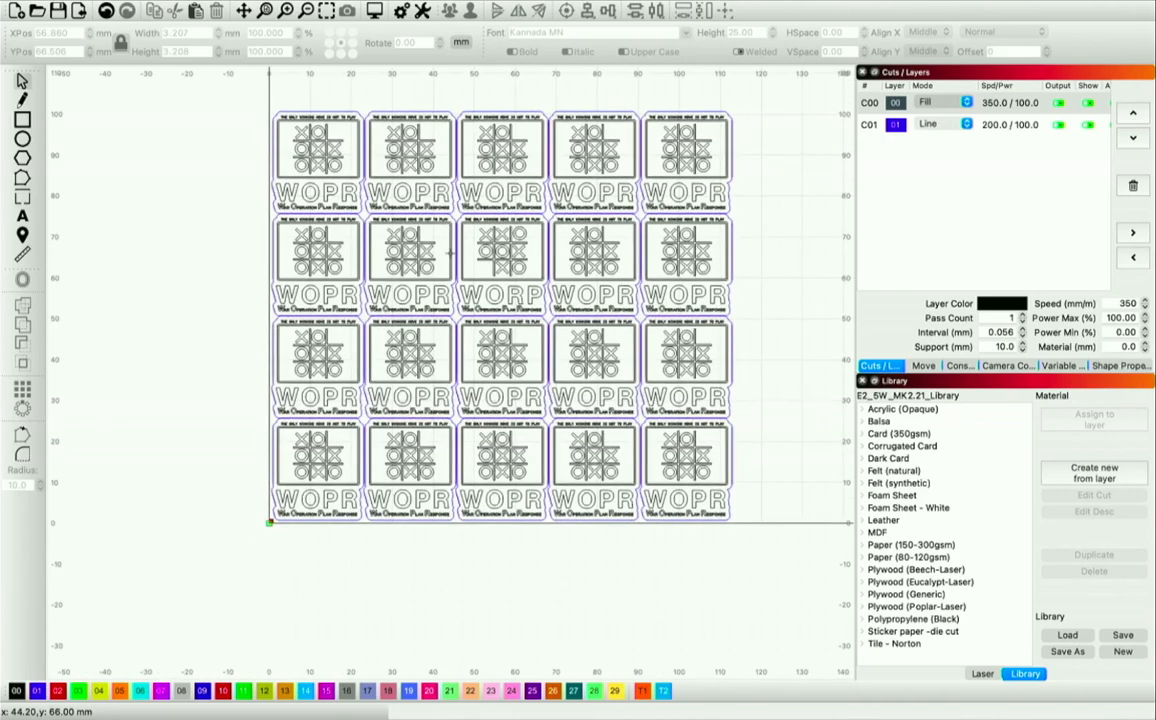
pyautogui.moveTo(756, 612); pyautogui.dragTo(390, 126)
pyautogui.press('Delete')
pyautogui.moveTo(392, 415); pyautogui.dragTo(300, 264)
pyautogui.moveTo(292, 178); pyautogui.dragTo(293, 157)
pyautogui.press('Delete')
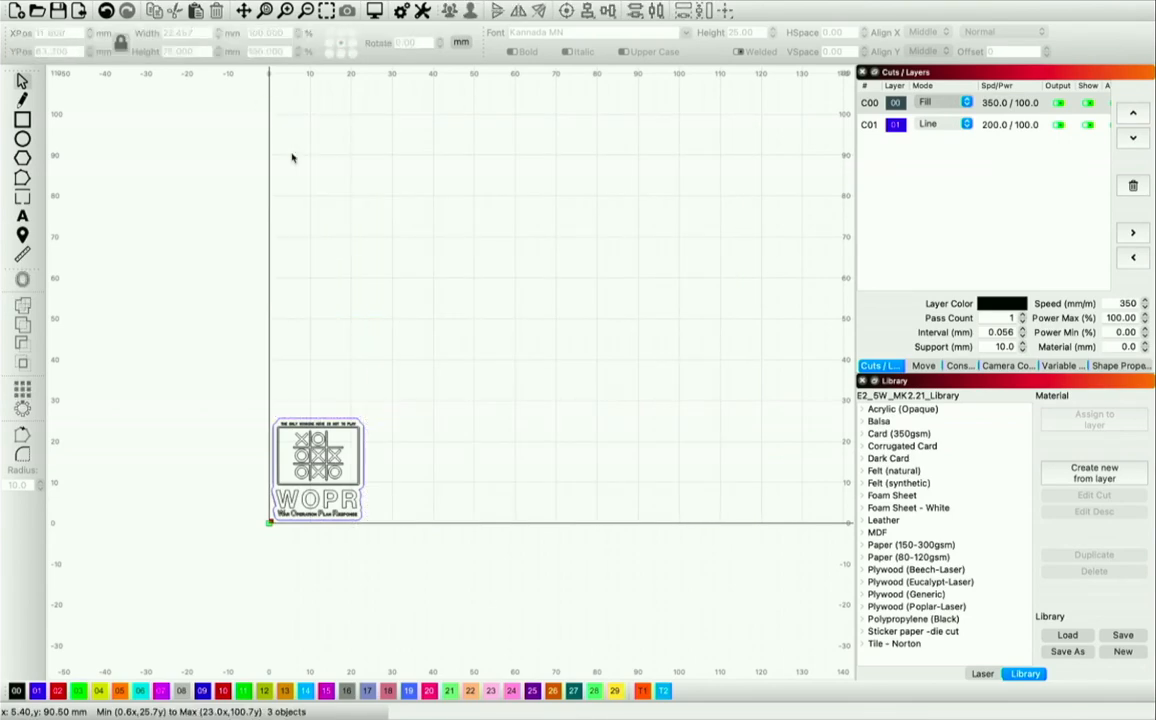
# - Start a grid array from the remaining WOPR graphic and set it to 6 columns
pyautogui.click(333, 486)
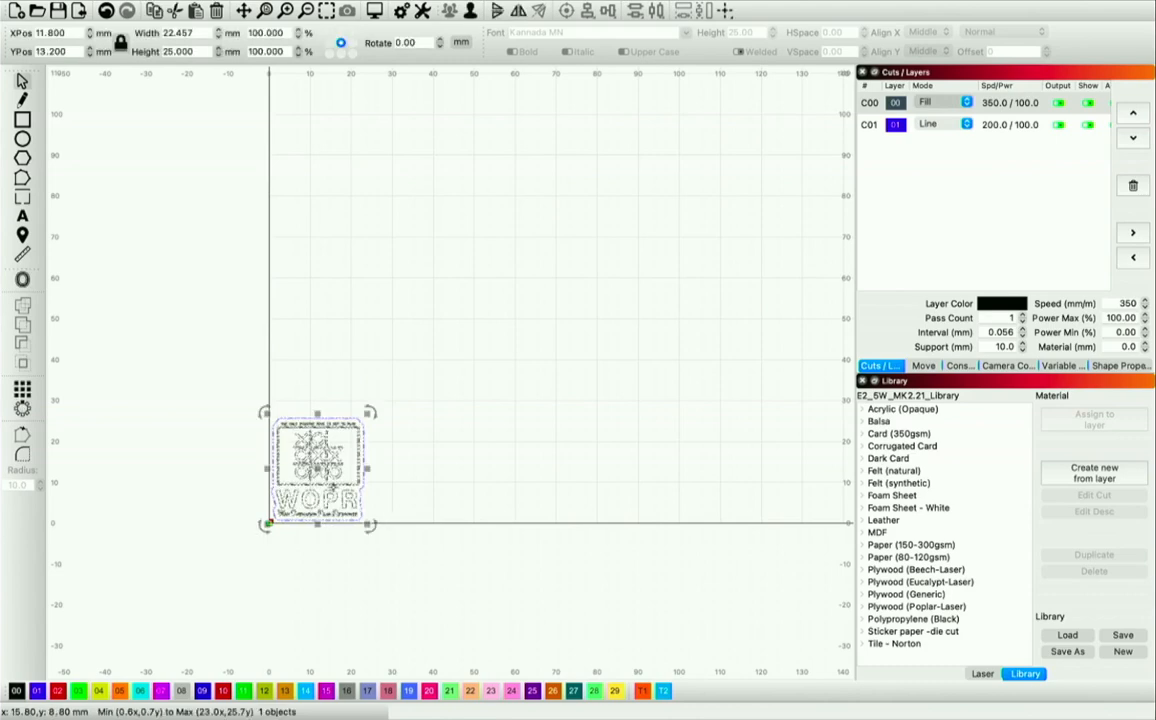
pyautogui.click(22, 390)
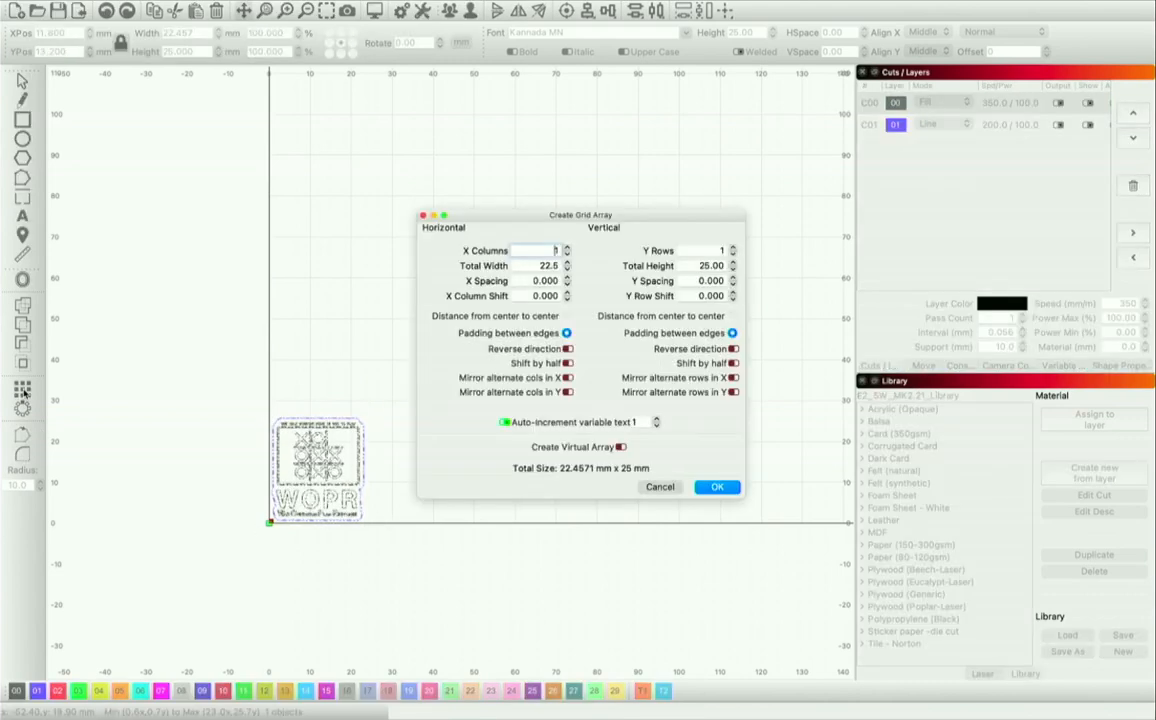
pyautogui.moveTo(566, 218); pyautogui.dragTo(799, 98)
pyautogui.click(799, 131)
pyautogui.click(799, 131)
pyautogui.click(799, 131)
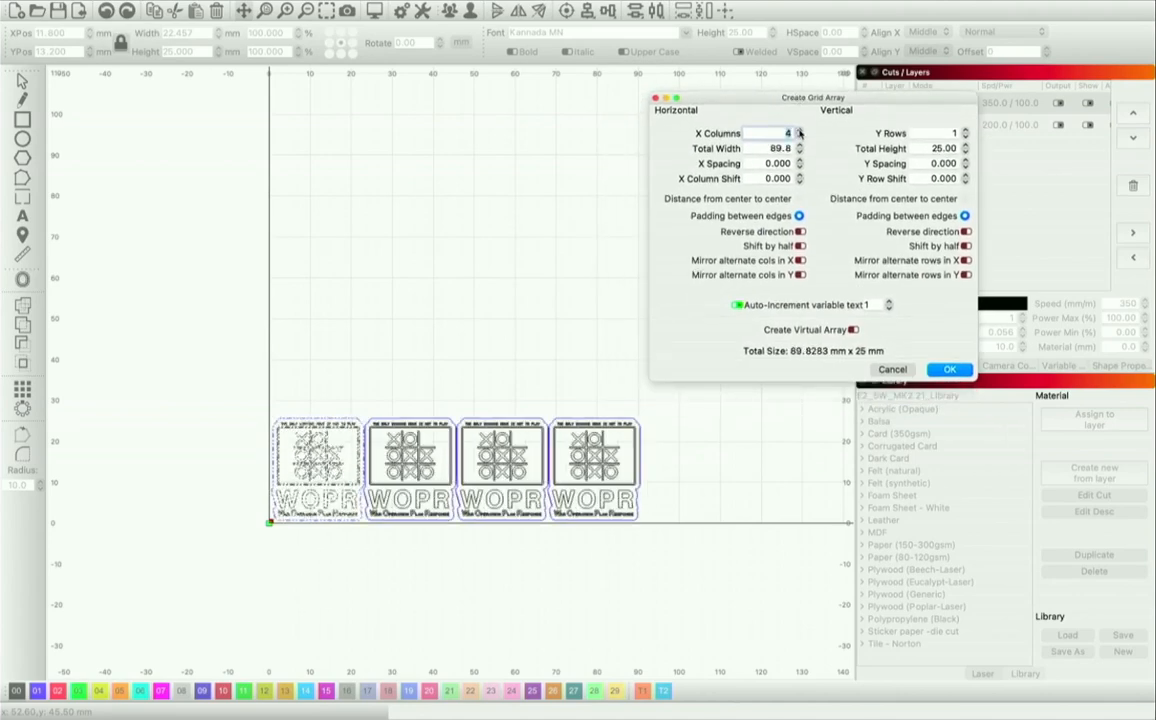
pyautogui.click(799, 131)
pyautogui.click(799, 131)
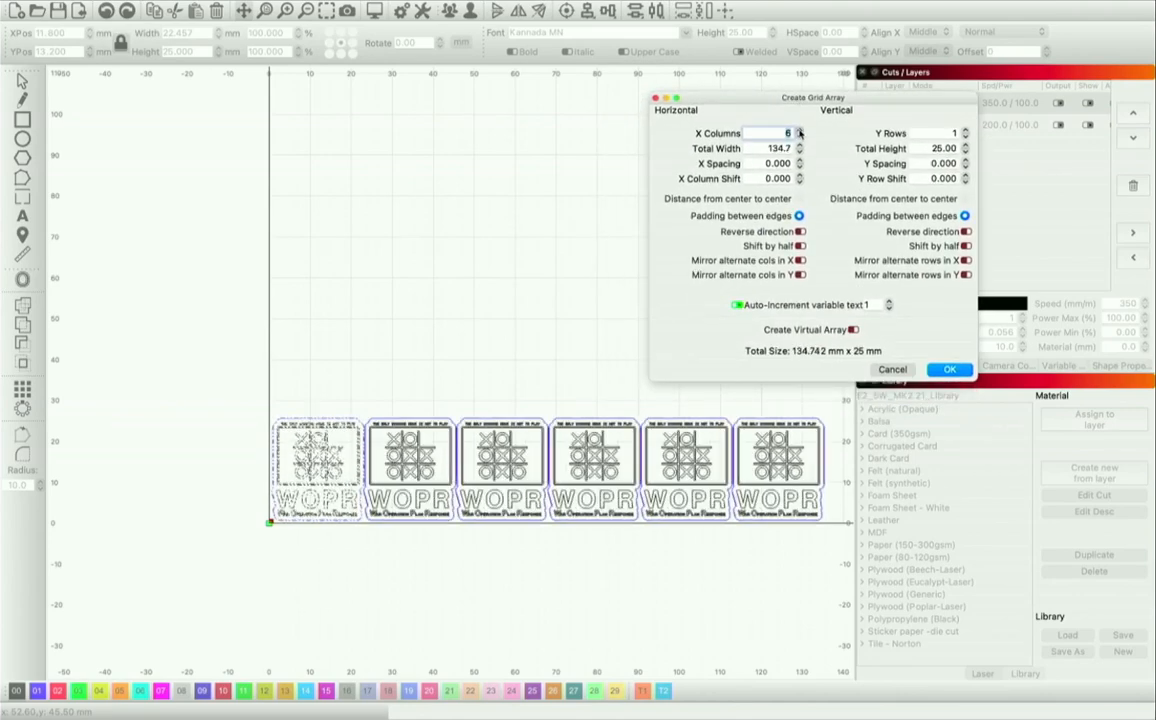
# - Set the array to 4 rows and create it as a virtual array
pyautogui.click(965, 131)
pyautogui.click(965, 131)
pyautogui.click(965, 131)
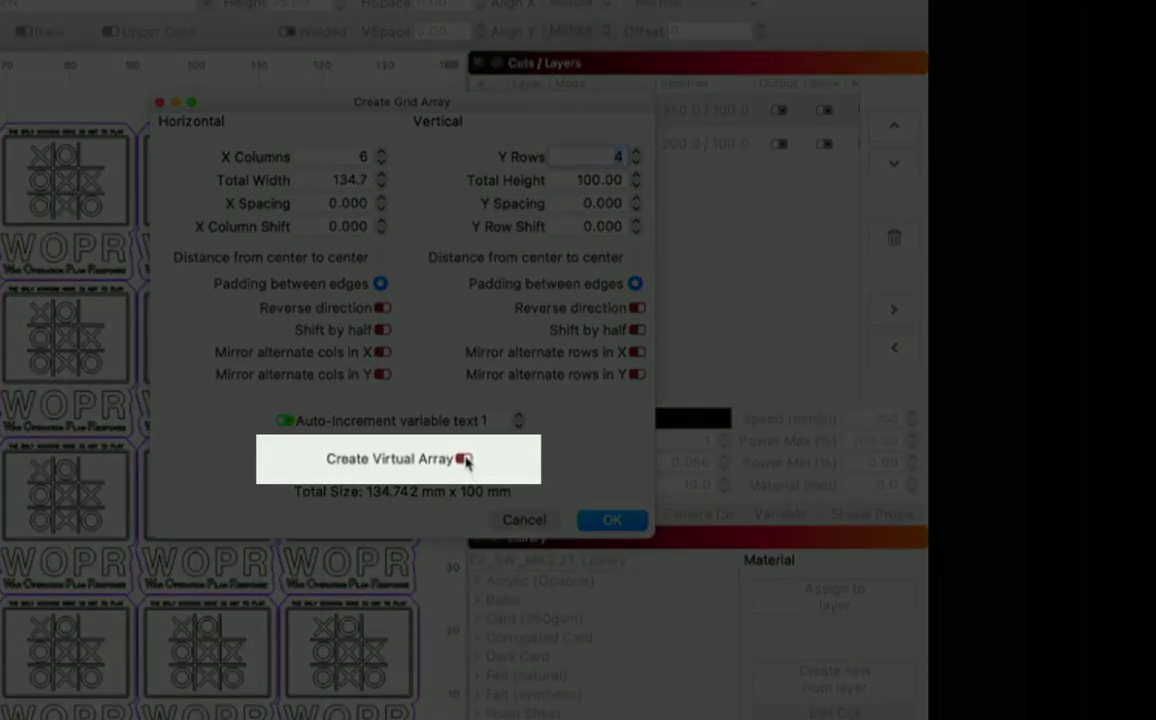
pyautogui.click(464, 459)
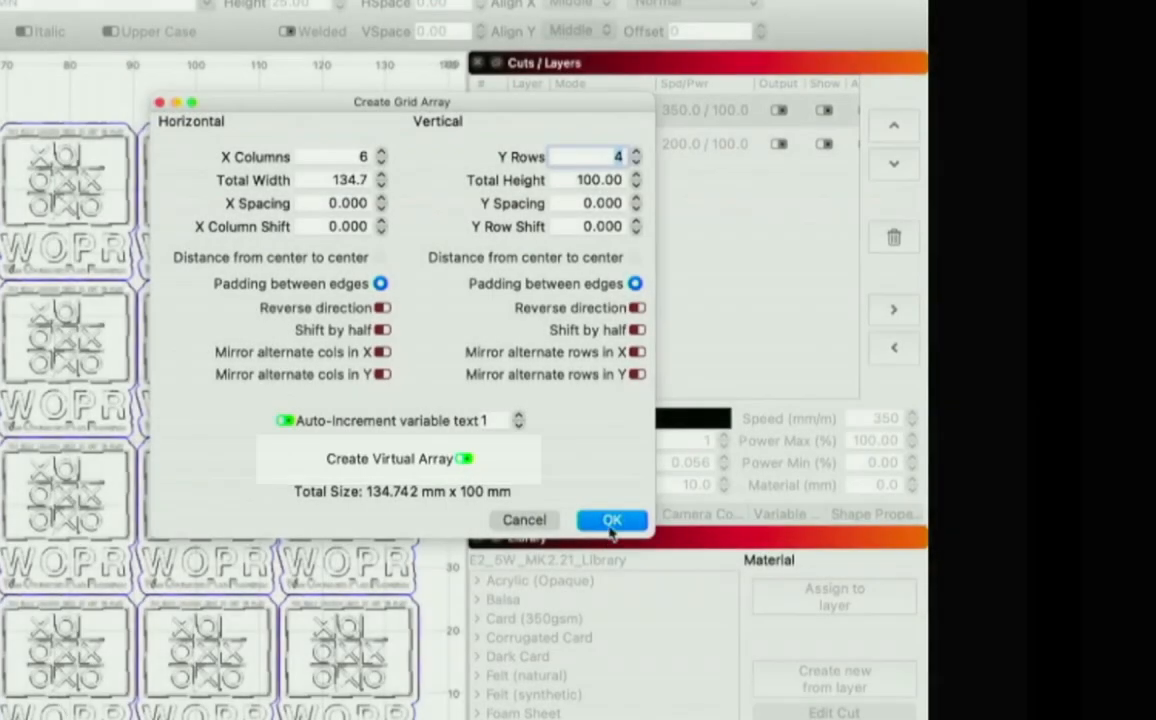
pyautogui.click(611, 524)
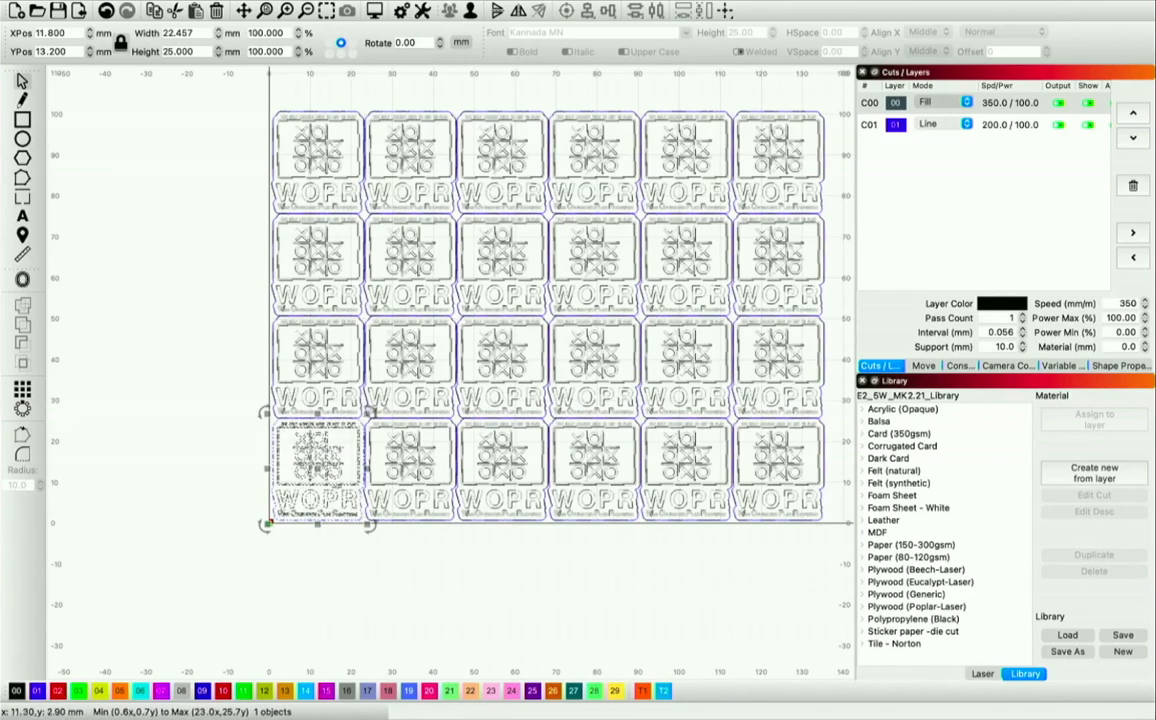
# - Enlarge the original WOPR graphic to about 24.6 by 27.5 mm, trying a rotation of about 49 degrees and returning it upright
pyautogui.moveTo(367, 413)
pyautogui.mouseDown()
pyautogui.moveTo(342, 442)
pyautogui.moveTo(450, 325)
pyautogui.moveTo(375, 410)
pyautogui.moveTo(391, 418)
pyautogui.moveTo(330, 380)
pyautogui.moveTo(378, 404)
pyautogui.mouseUp()
pyautogui.scroll(-5, 377, 404)
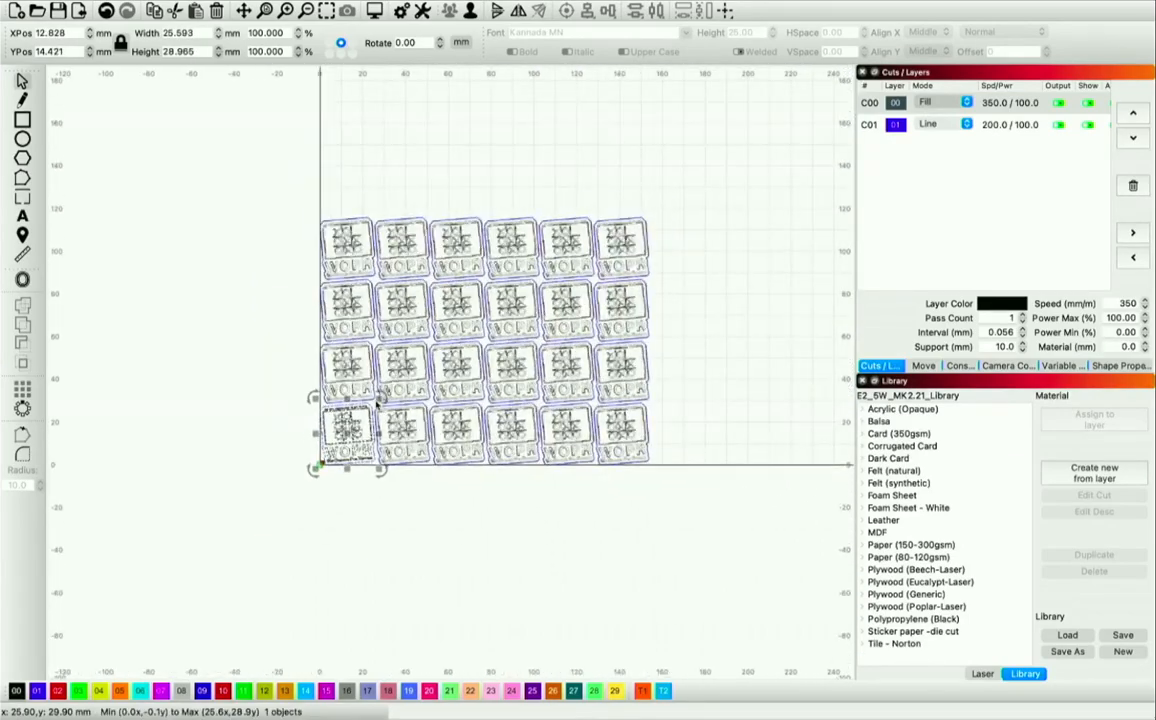
pyautogui.moveTo(378, 400); pyautogui.dragTo(384, 389)
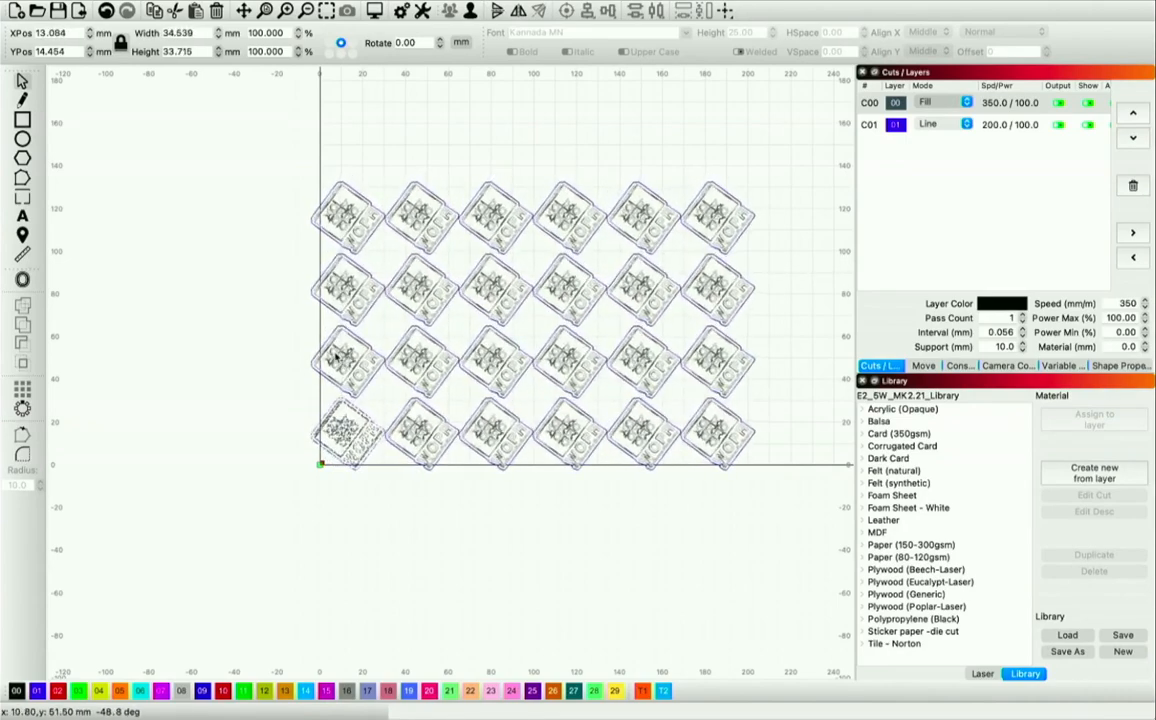
pyautogui.moveTo(323, 354); pyautogui.dragTo(392, 400)
pyautogui.scroll(3, 392, 400)
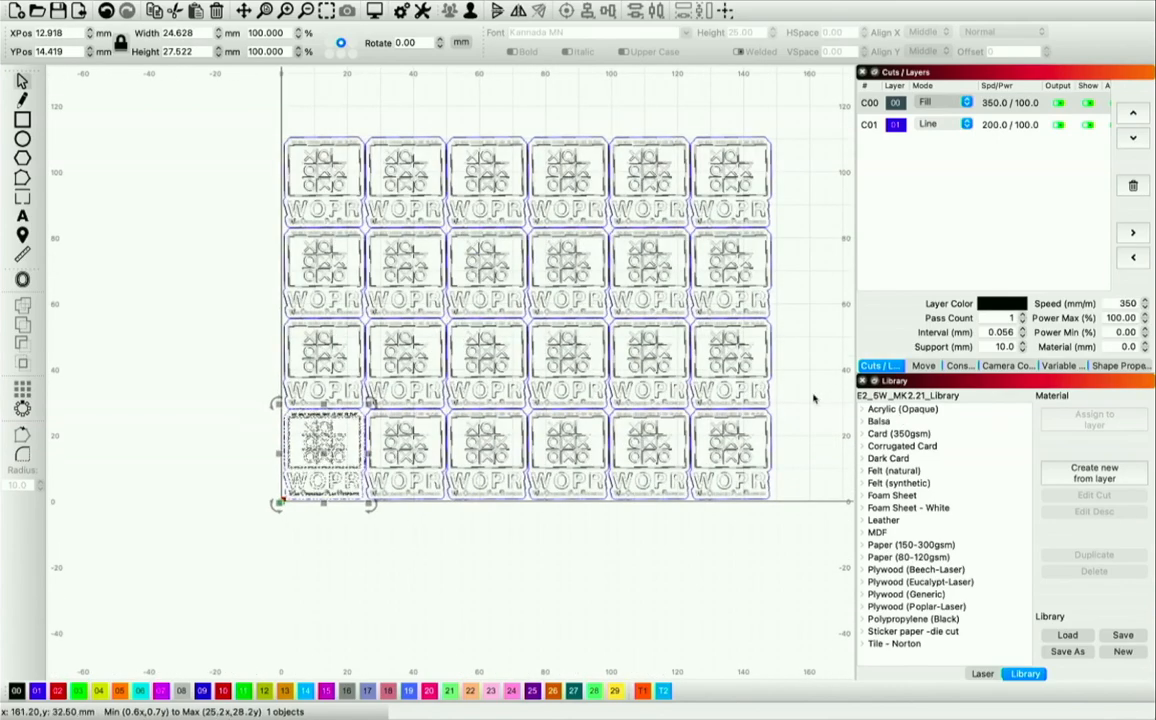
# - Try to select virtual copies in the array's upper rows with selection boxes
pyautogui.click(792, 388)
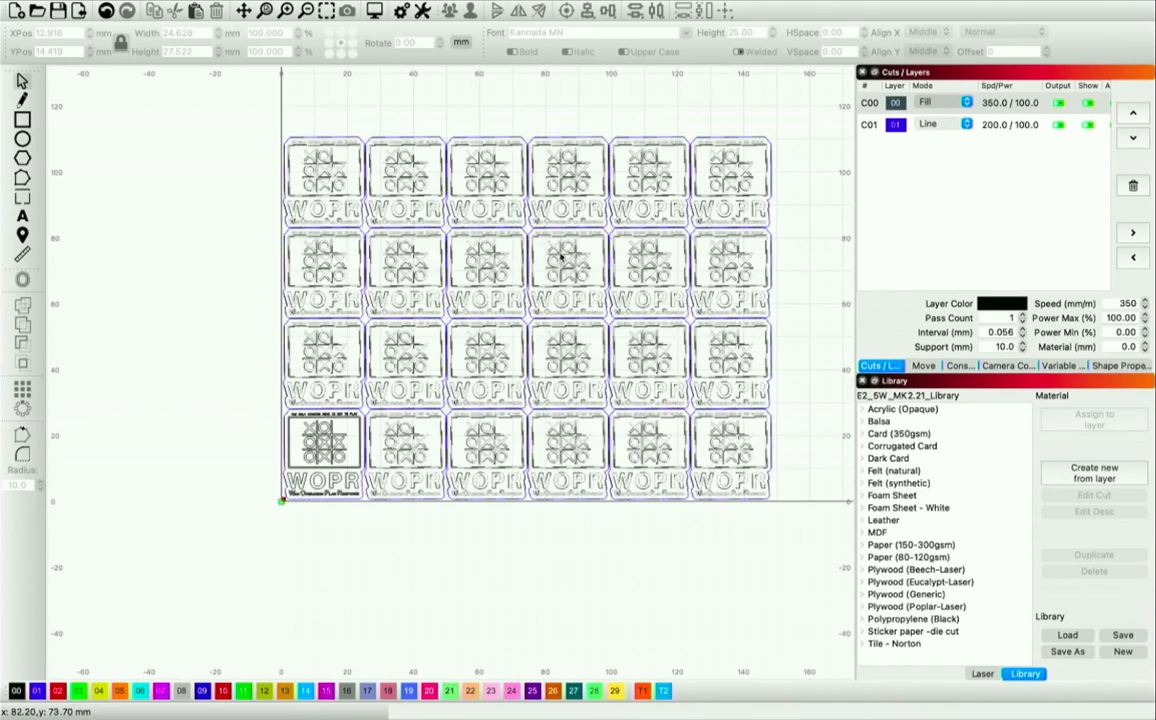
pyautogui.moveTo(521, 108); pyautogui.dragTo(638, 295)
pyautogui.moveTo(512, 110); pyautogui.dragTo(755, 348)
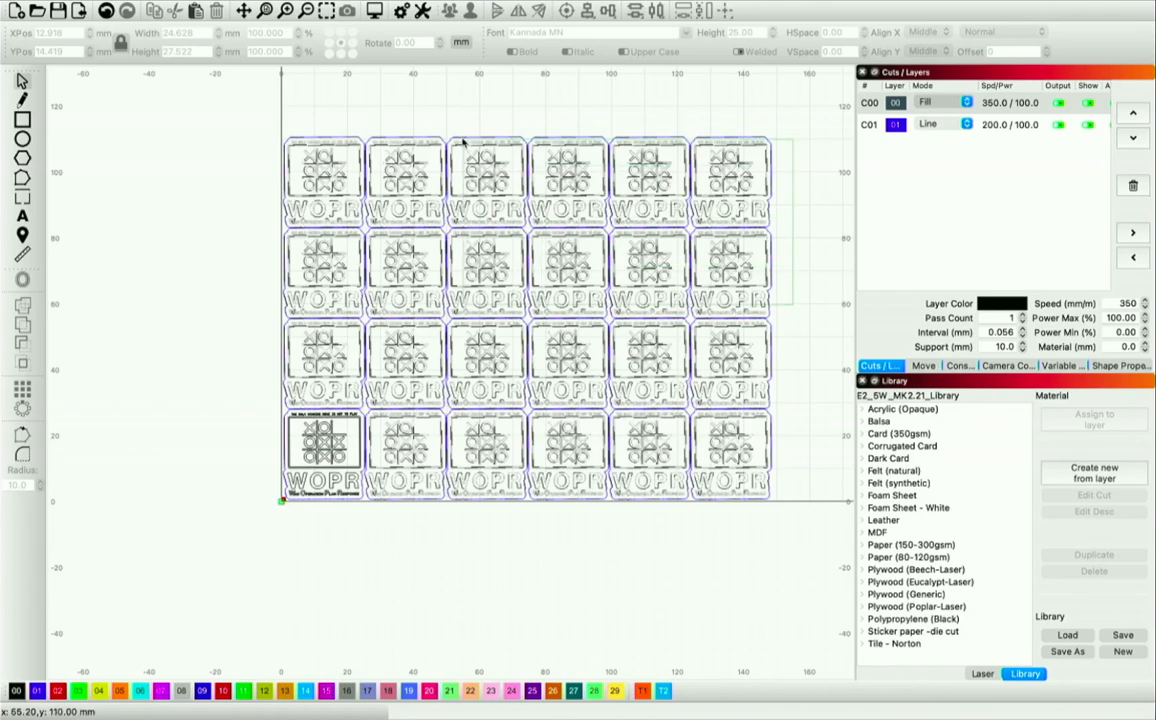
# - Ungroup the original WOPR graphic at the origin through both group levels into individual shapes
pyautogui.click(316, 431)
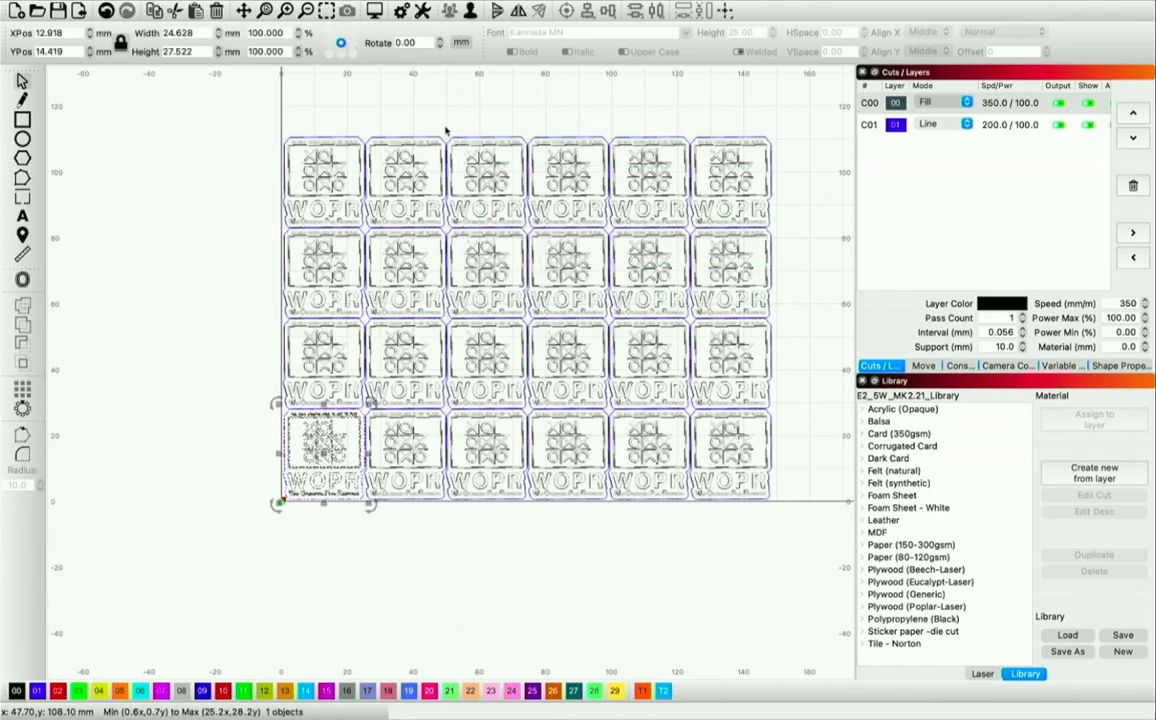
pyautogui.scroll(5, 322, 491)
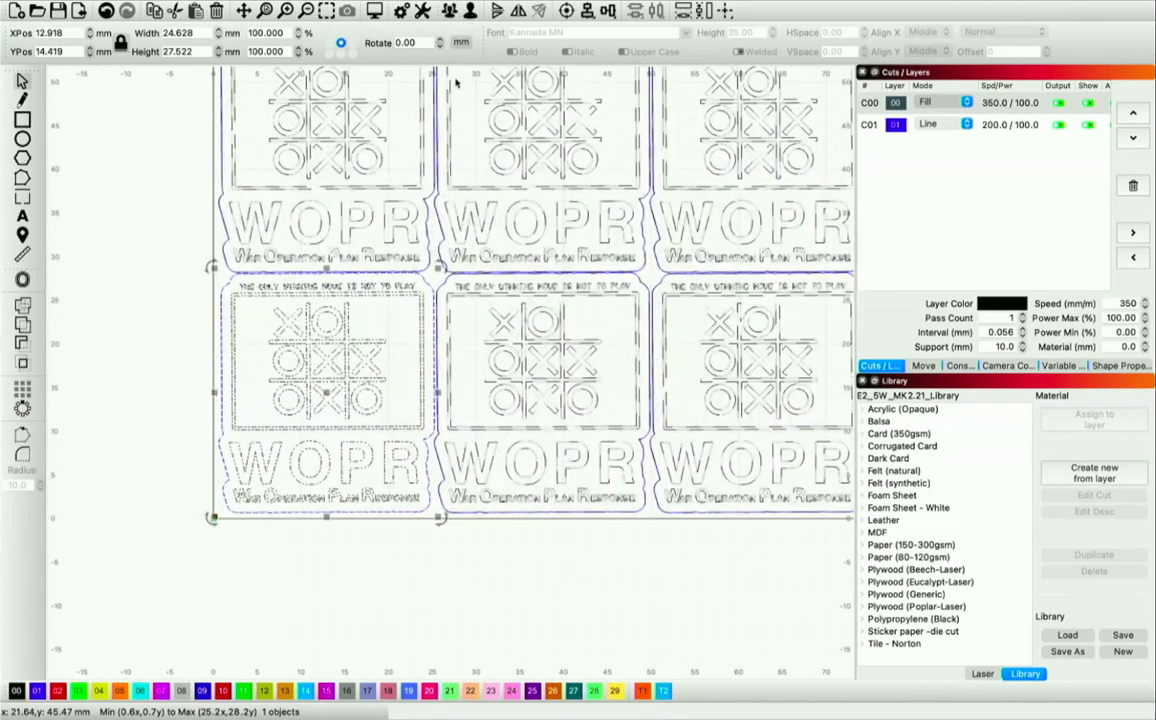
pyautogui.click(374, 399)
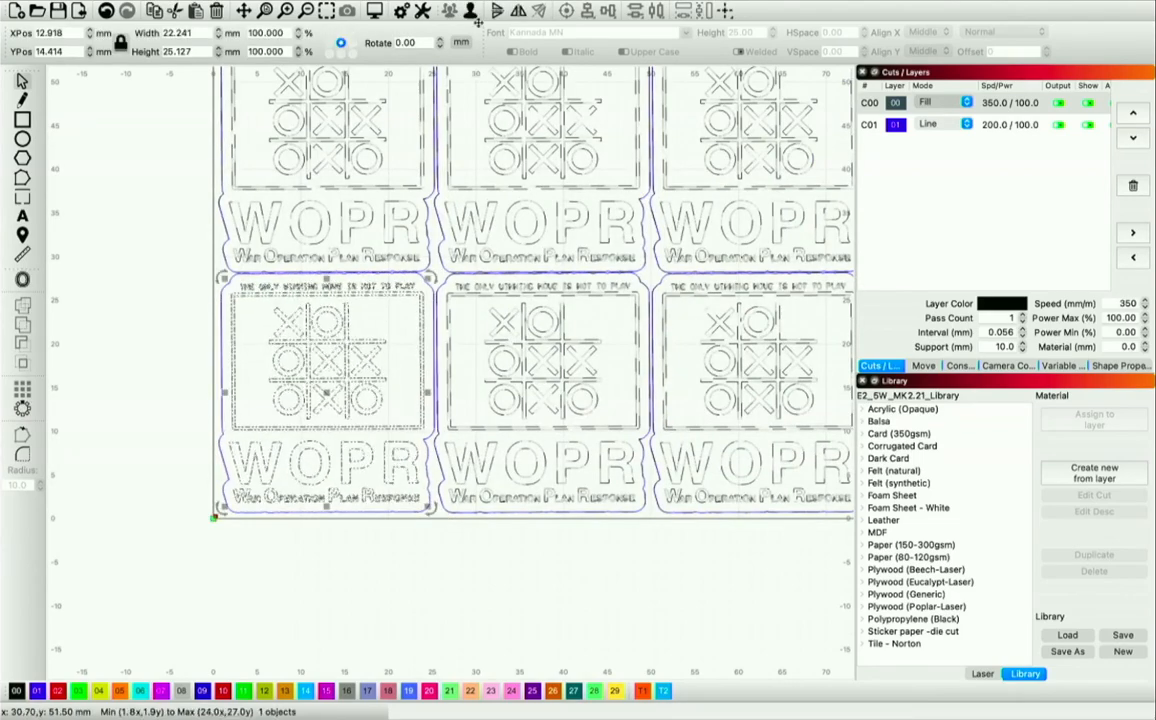
pyautogui.click(366, 360)
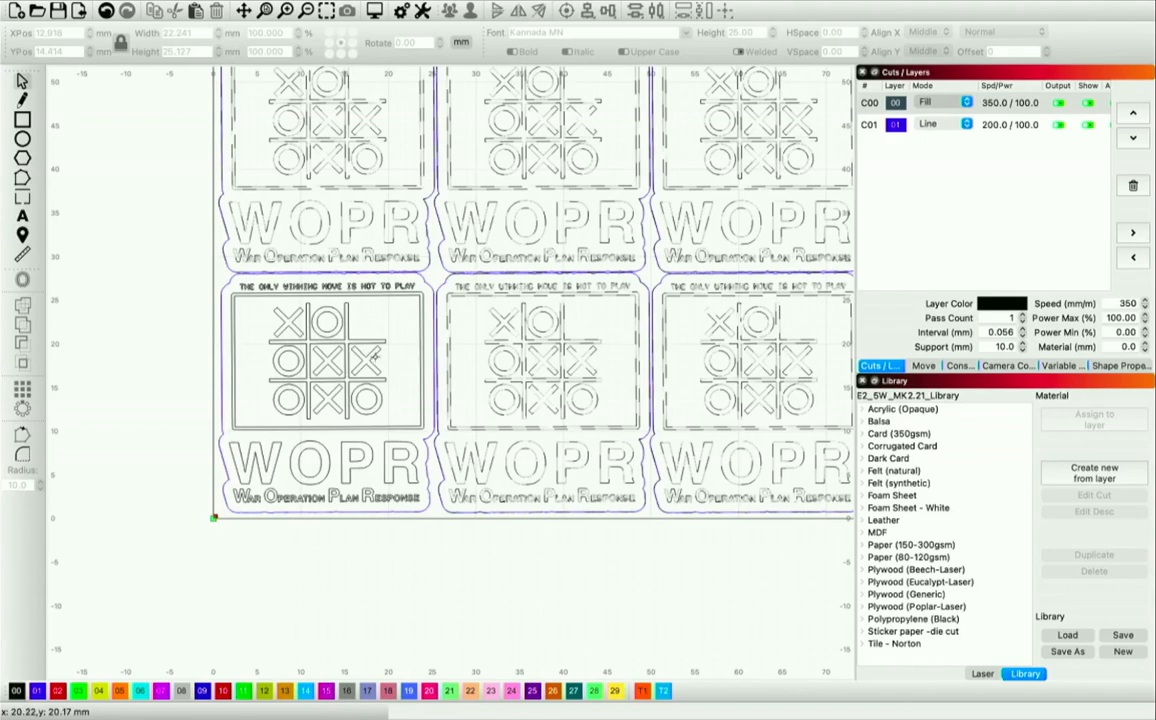
# - In the original's grid, move the middle-right X to the top-right cell and the bottom-left O to about X 17.6, Y 18.0 mm
pyautogui.moveTo(366, 362); pyautogui.dragTo(371, 322)
pyautogui.click(297, 424)
pyautogui.moveTo(297, 424); pyautogui.dragTo(298, 427)
pyautogui.press('super+z')
pyautogui.click(268, 416)
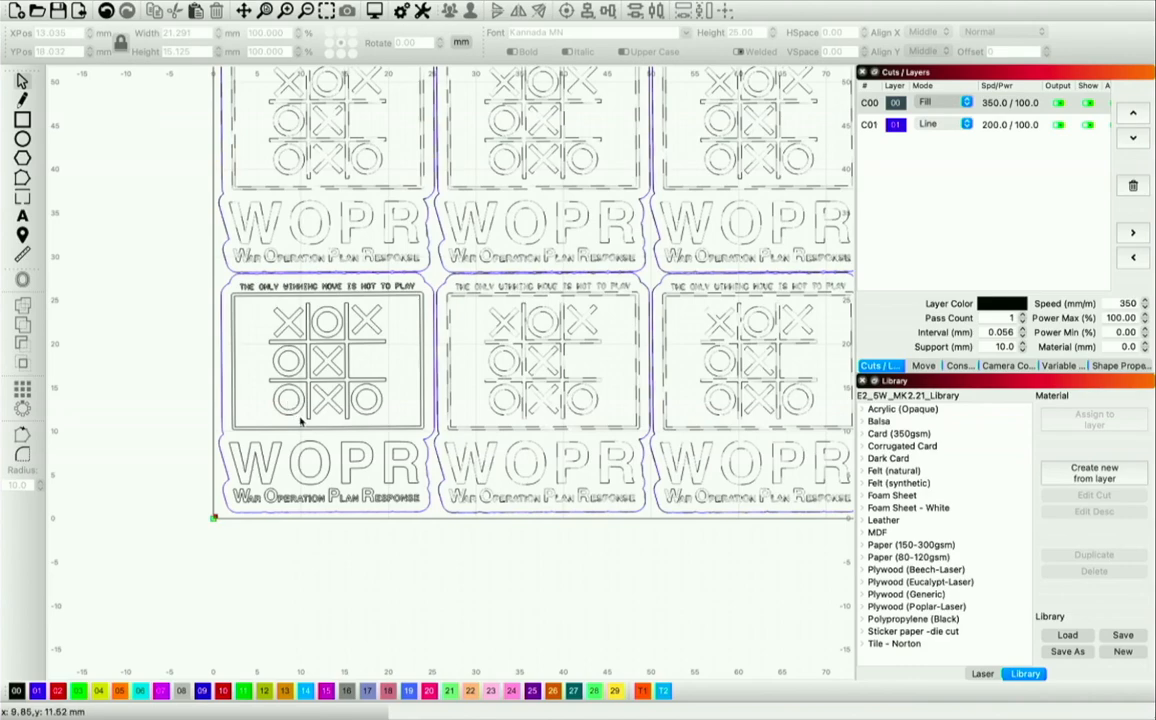
pyautogui.moveTo(284, 398); pyautogui.dragTo(368, 363)
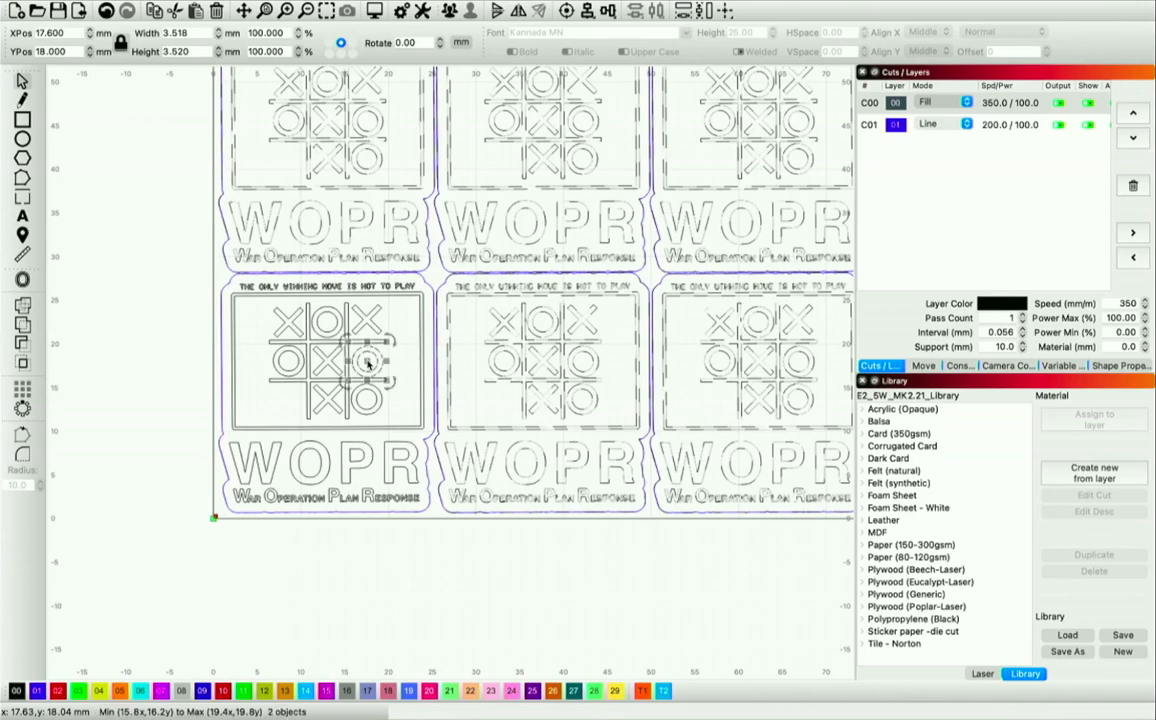
pyautogui.click(190, 394)
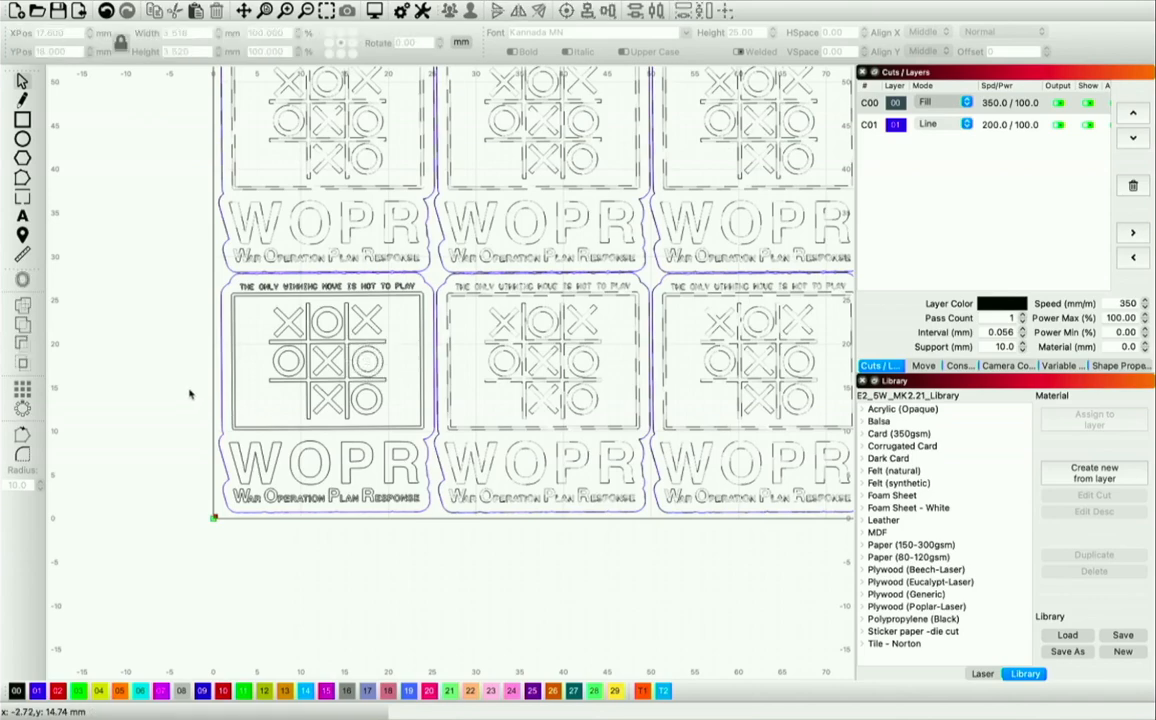
pyautogui.scroll(-5, 190, 394)
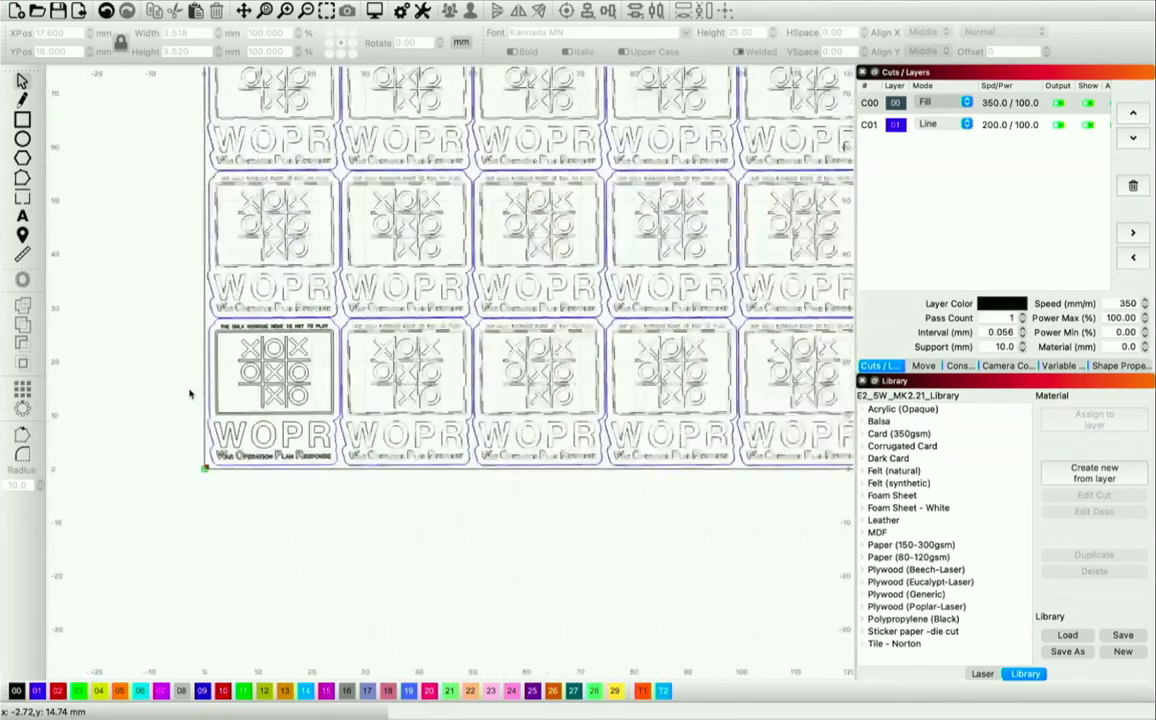
pyautogui.scroll(-3, 313, 206)
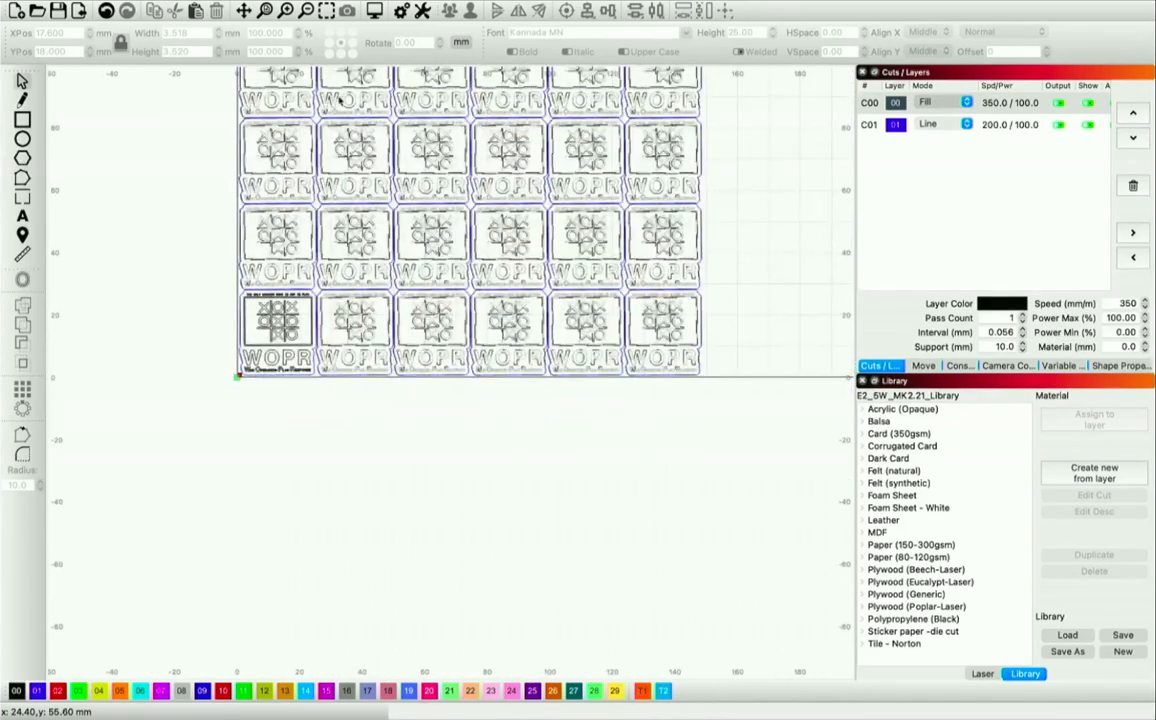
pyautogui.scroll(-2, 248, 513)
pyautogui.scroll(5, 297, 335)
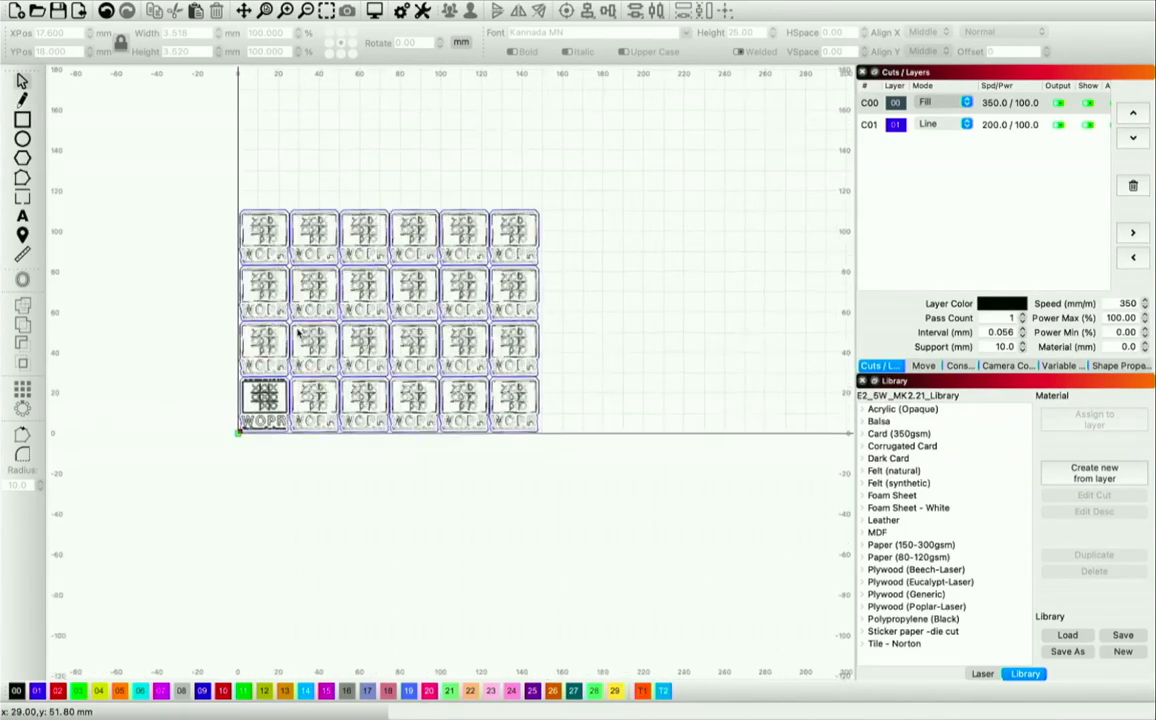
pyautogui.scroll(1, 297, 335)
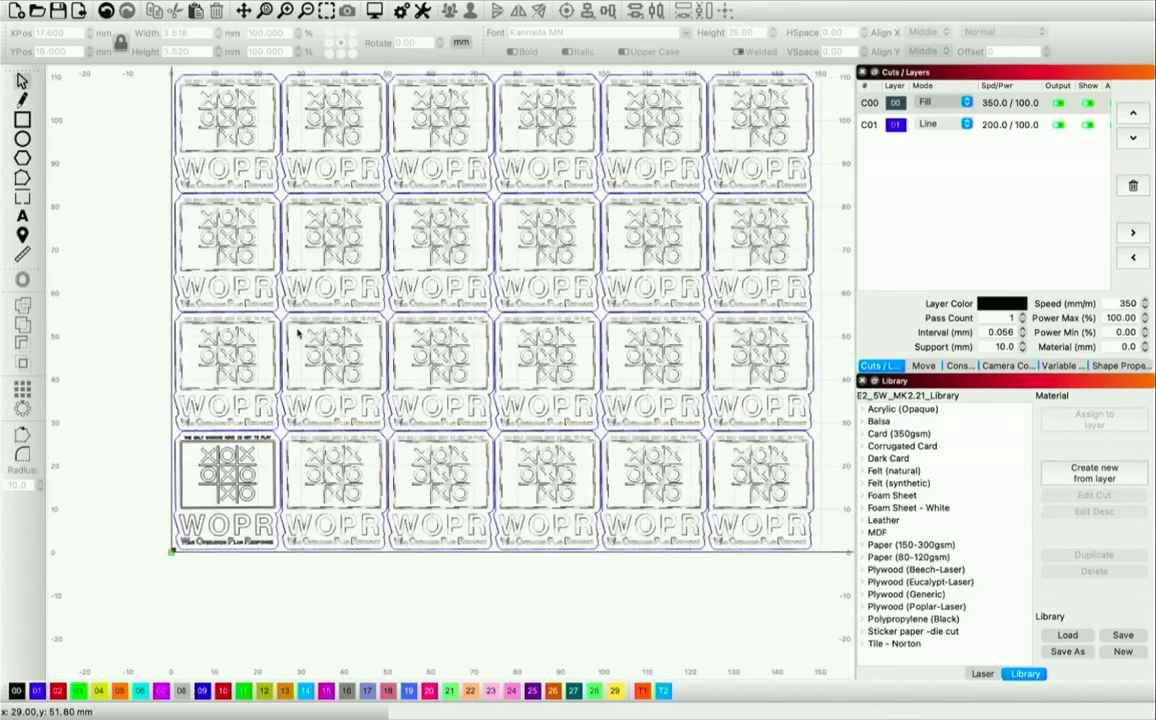